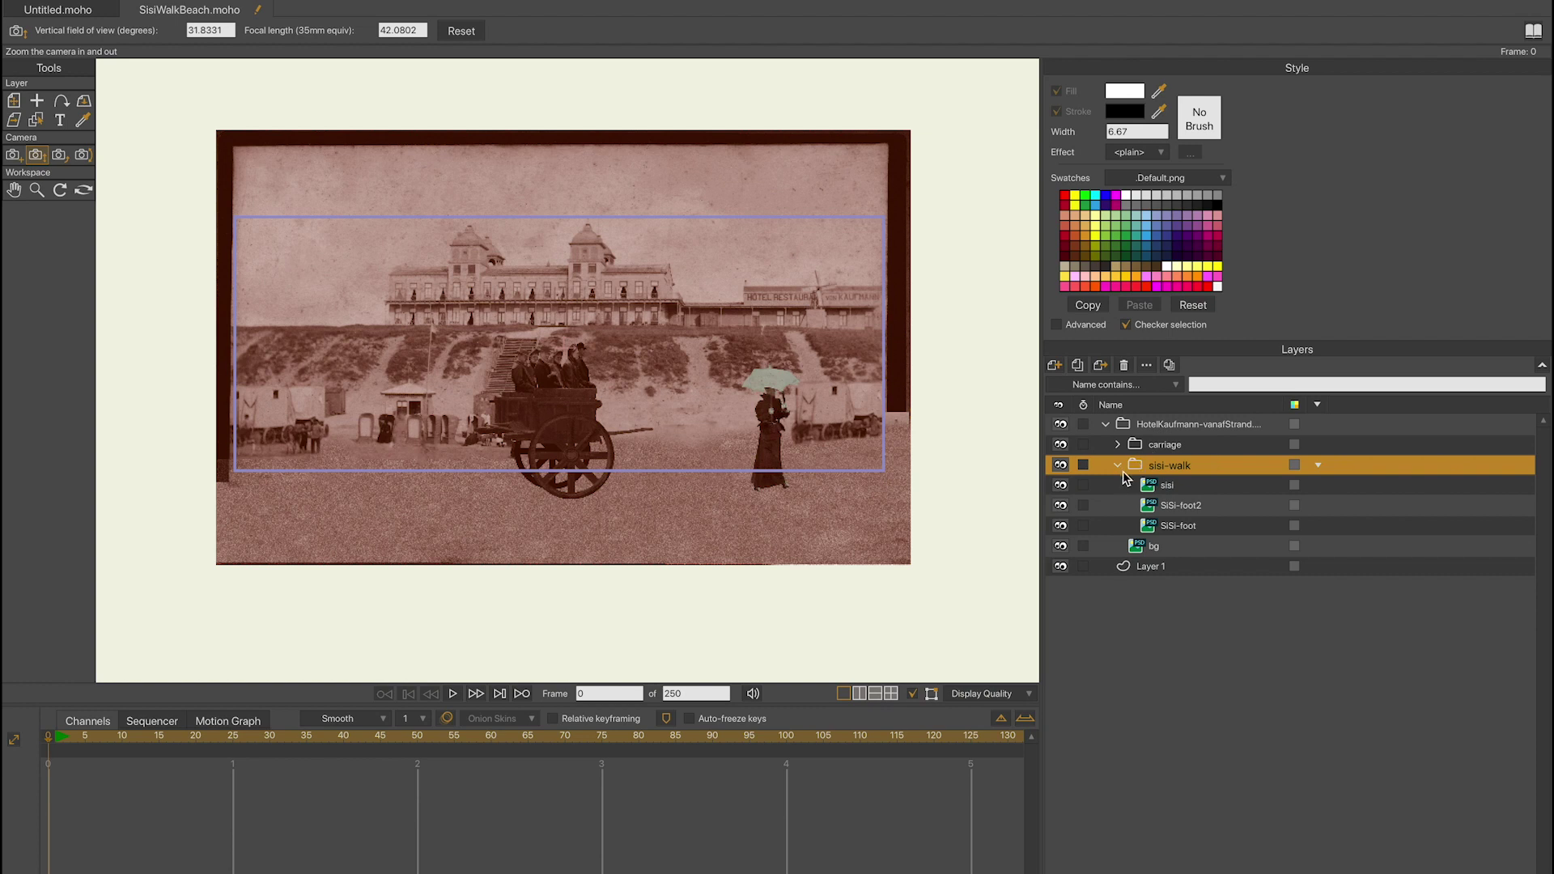
Collapse the horse group and convert it to a switch layer
click(1116, 467)
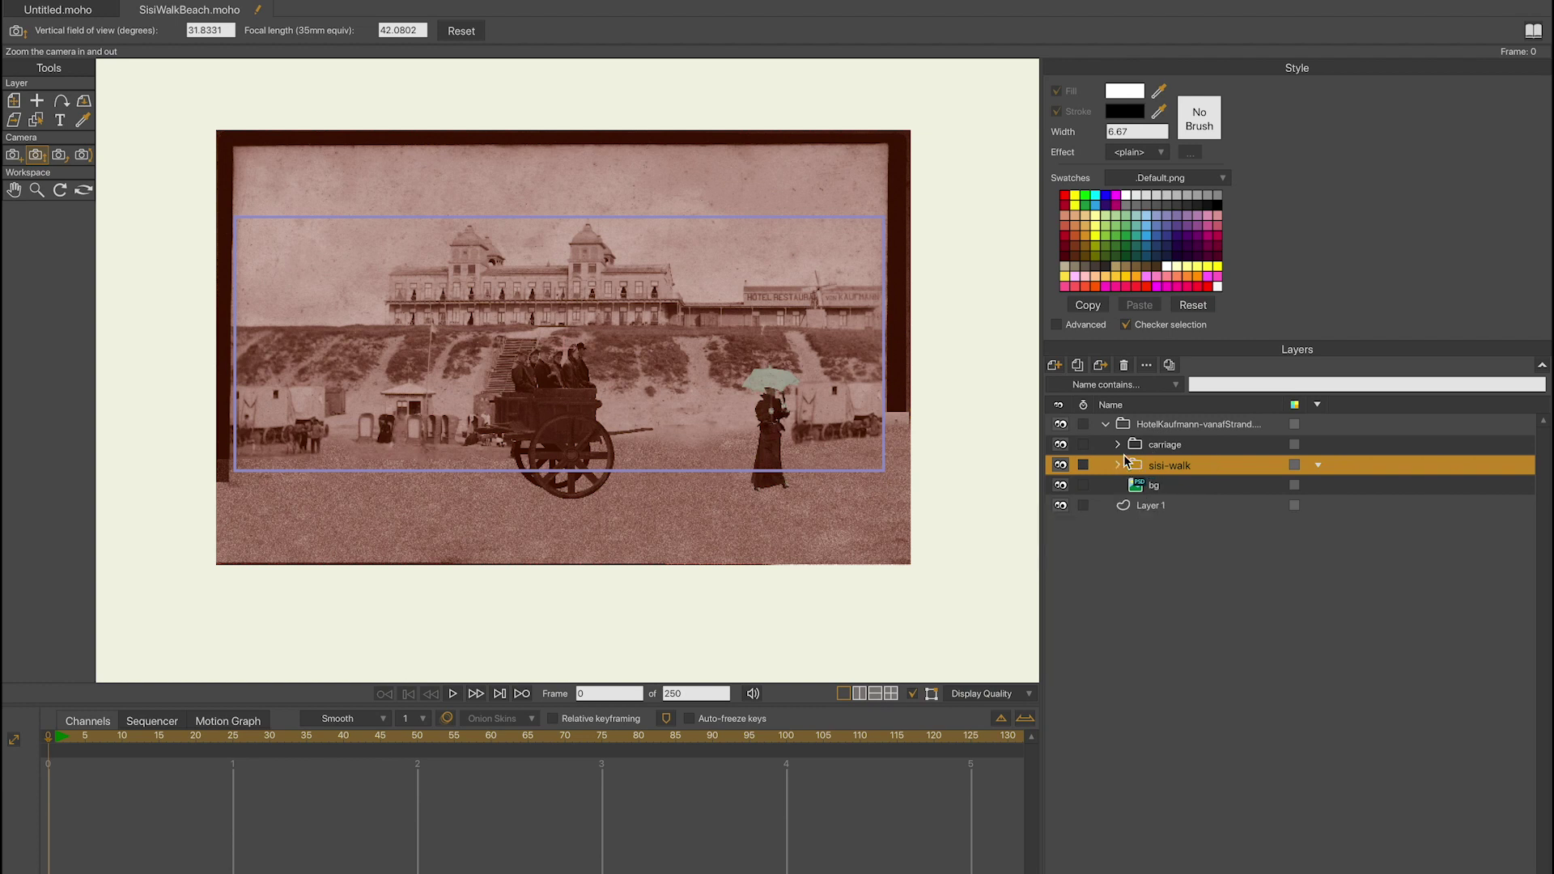
click(1116, 445)
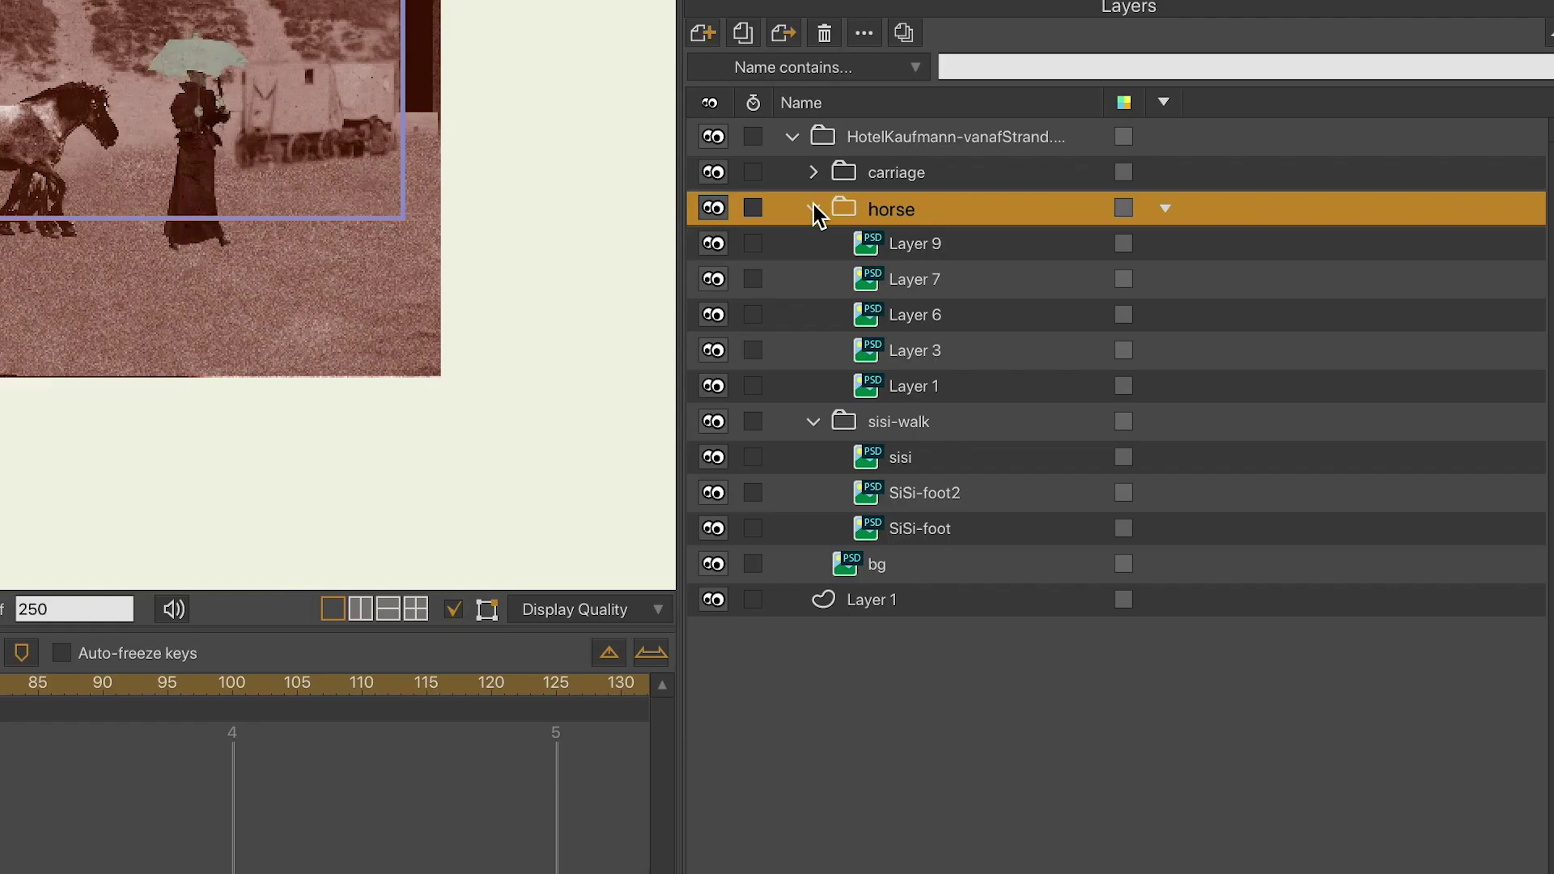
click(1117, 465)
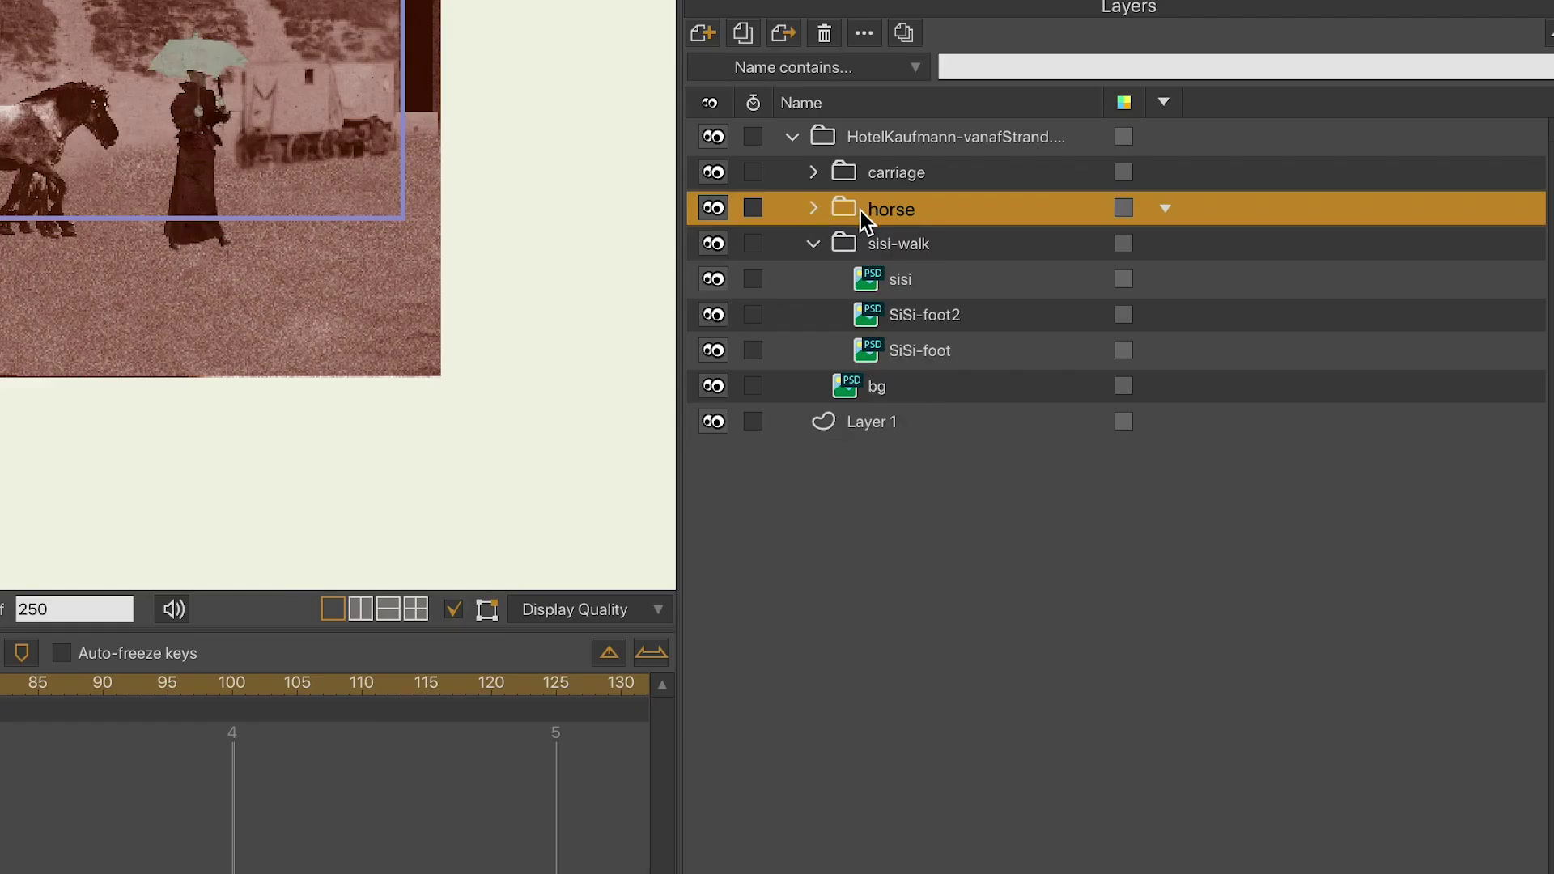
right_click(861, 210)
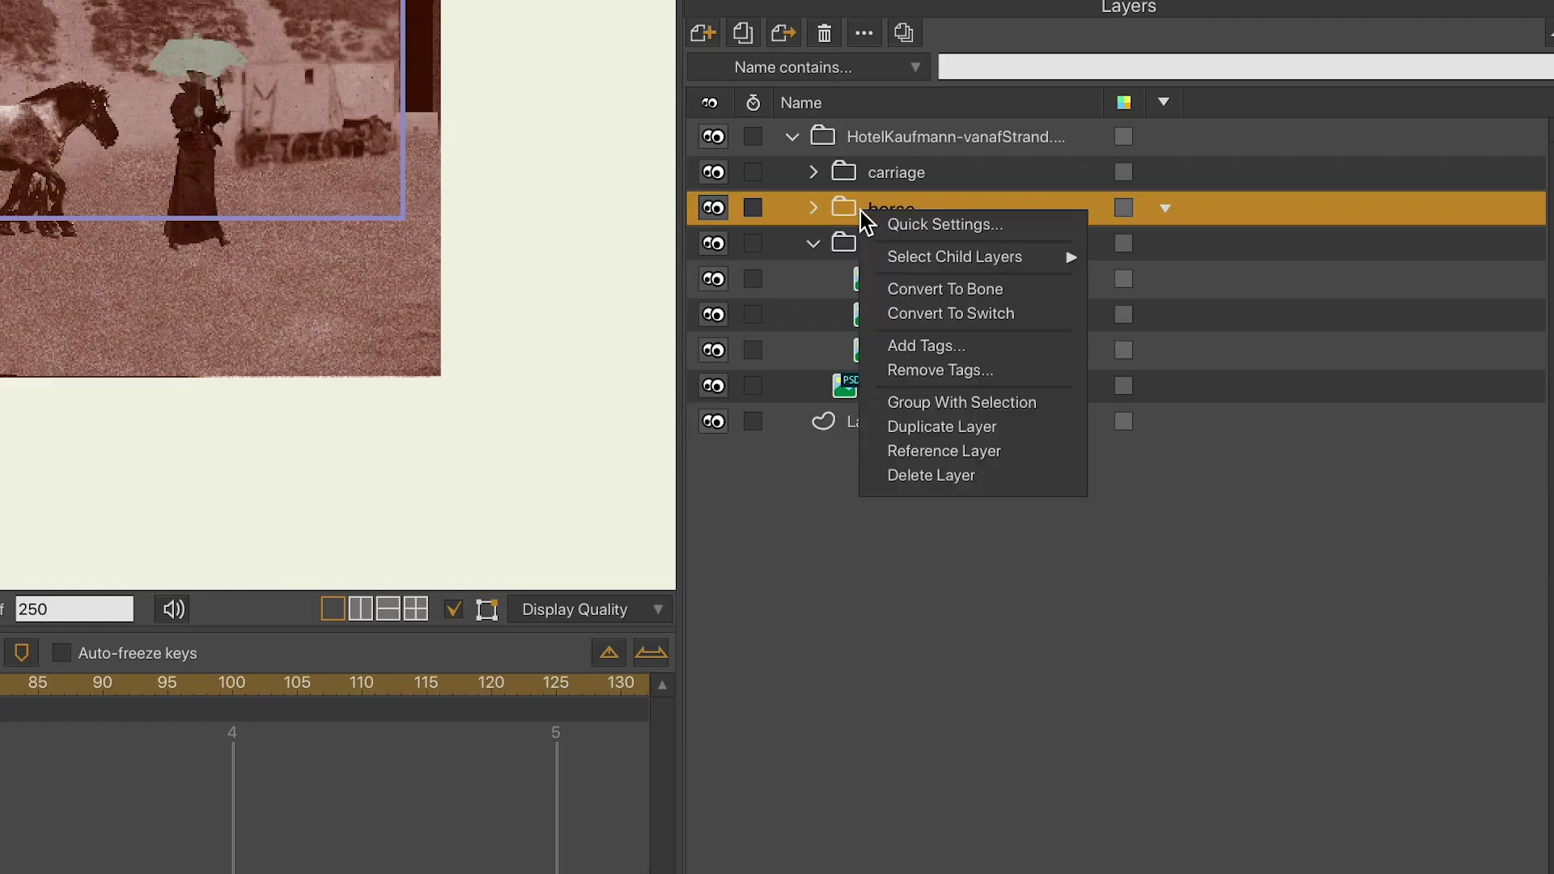
click(947, 314)
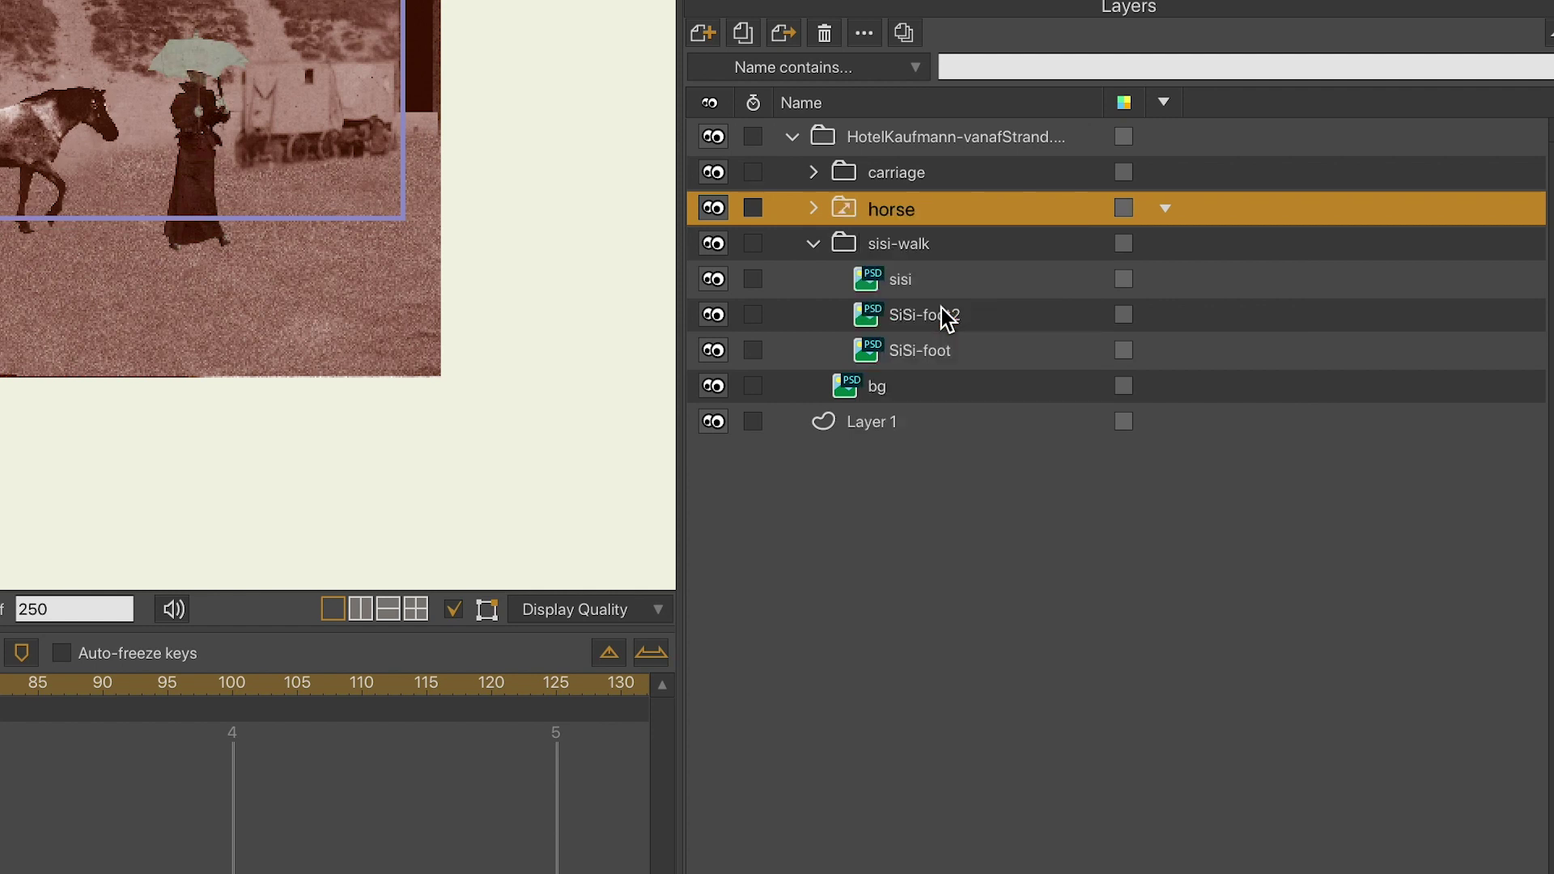
Set the horse switch to Layer 9 at frame 1 and to Layer 1 at frame 2
right_click(847, 208)
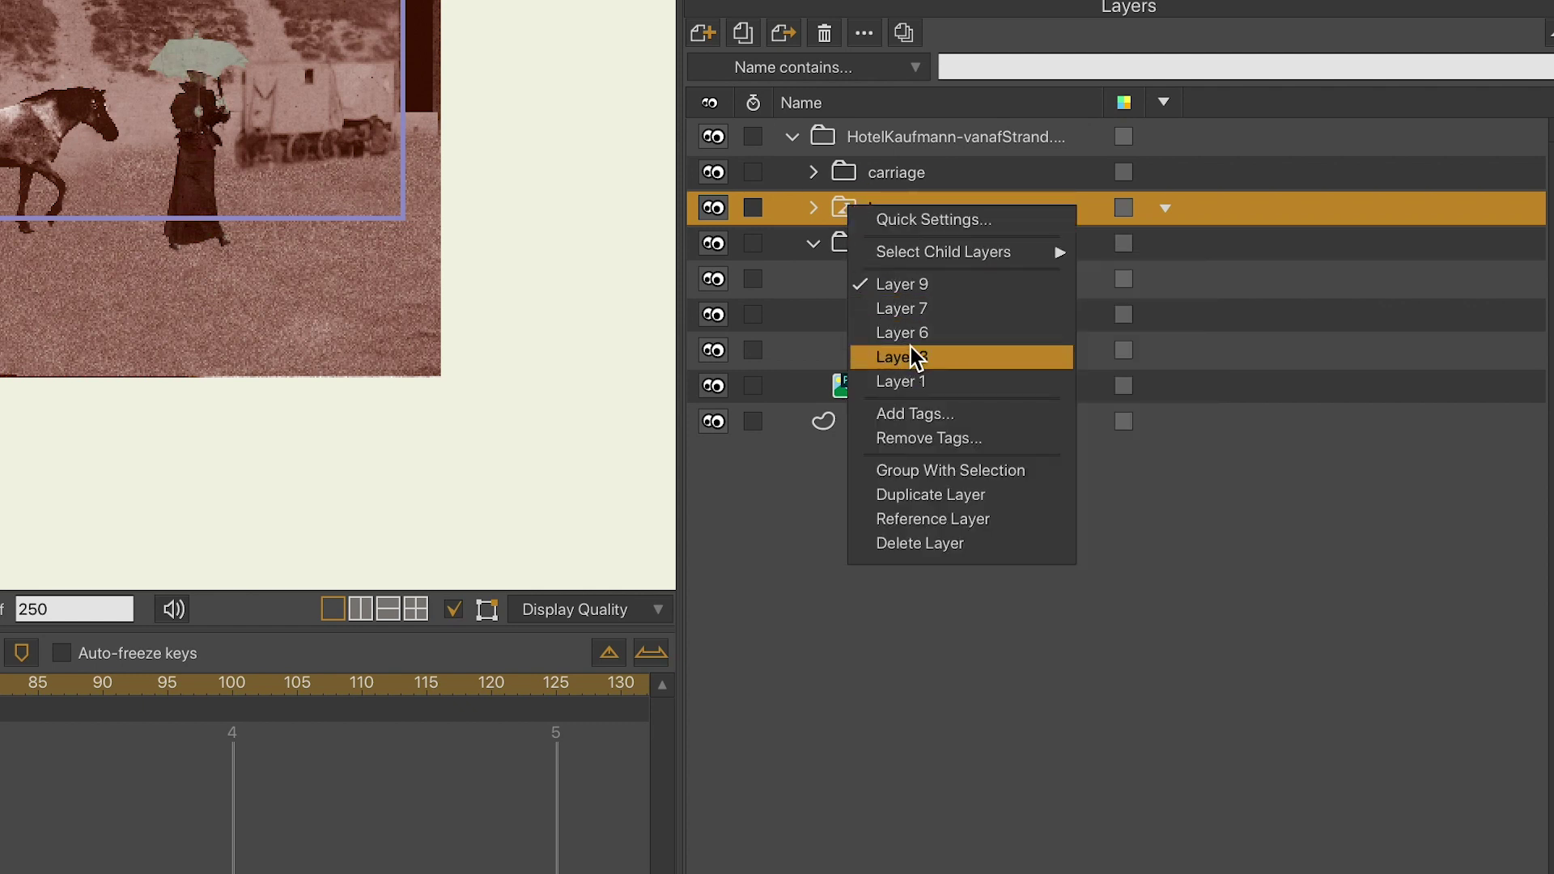
click(921, 293)
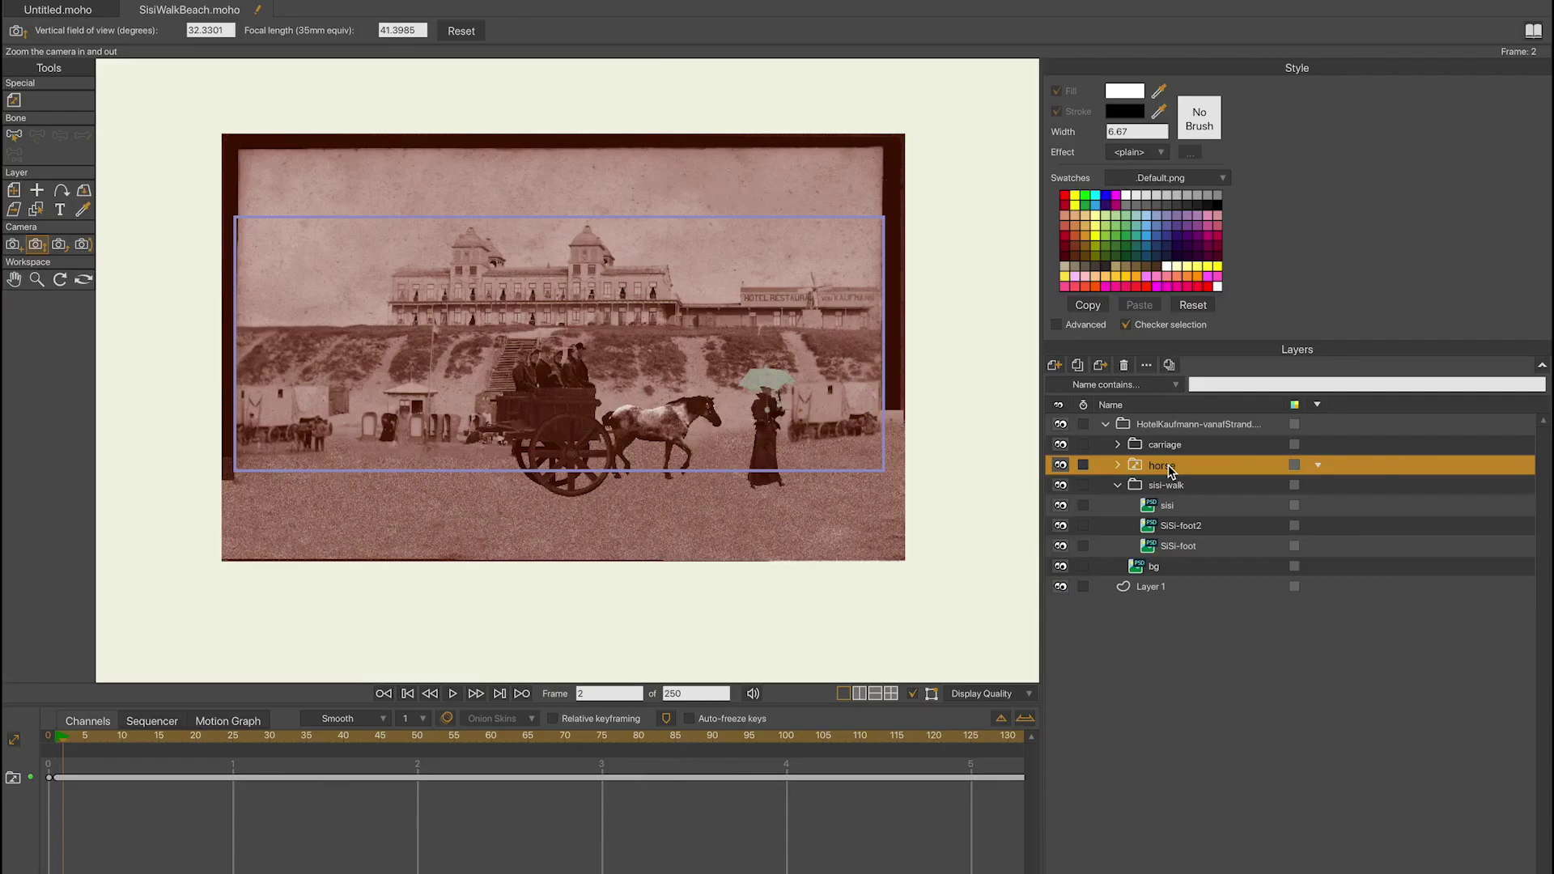
right_click(901, 209)
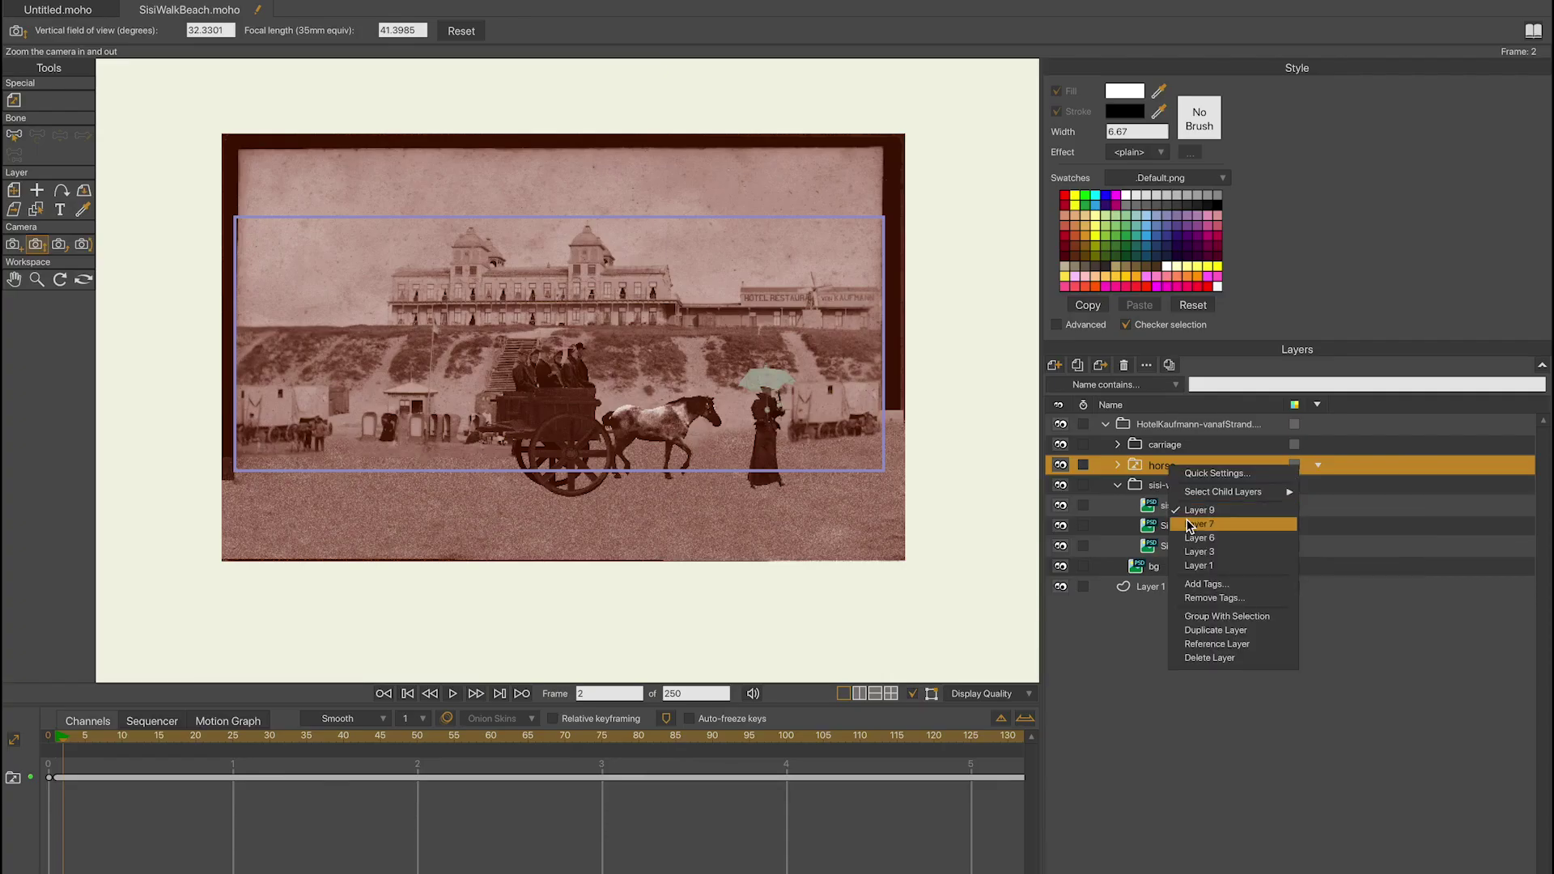
click(1206, 566)
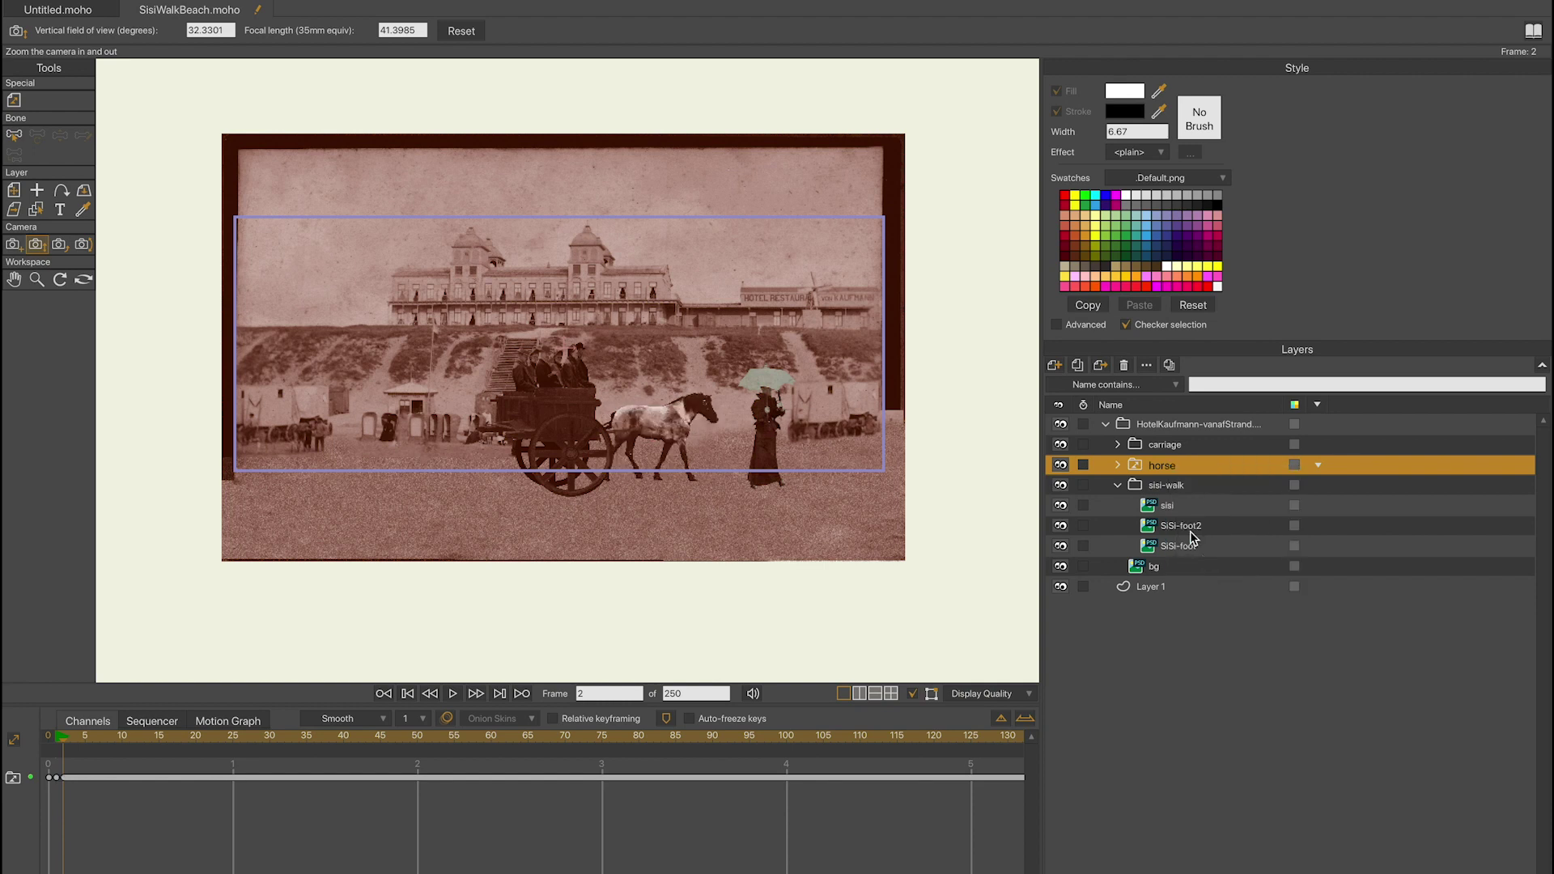
Set the horse switch to Layer 3 at frame 3 and to Layer 6 at frame 4
right_click(1168, 473)
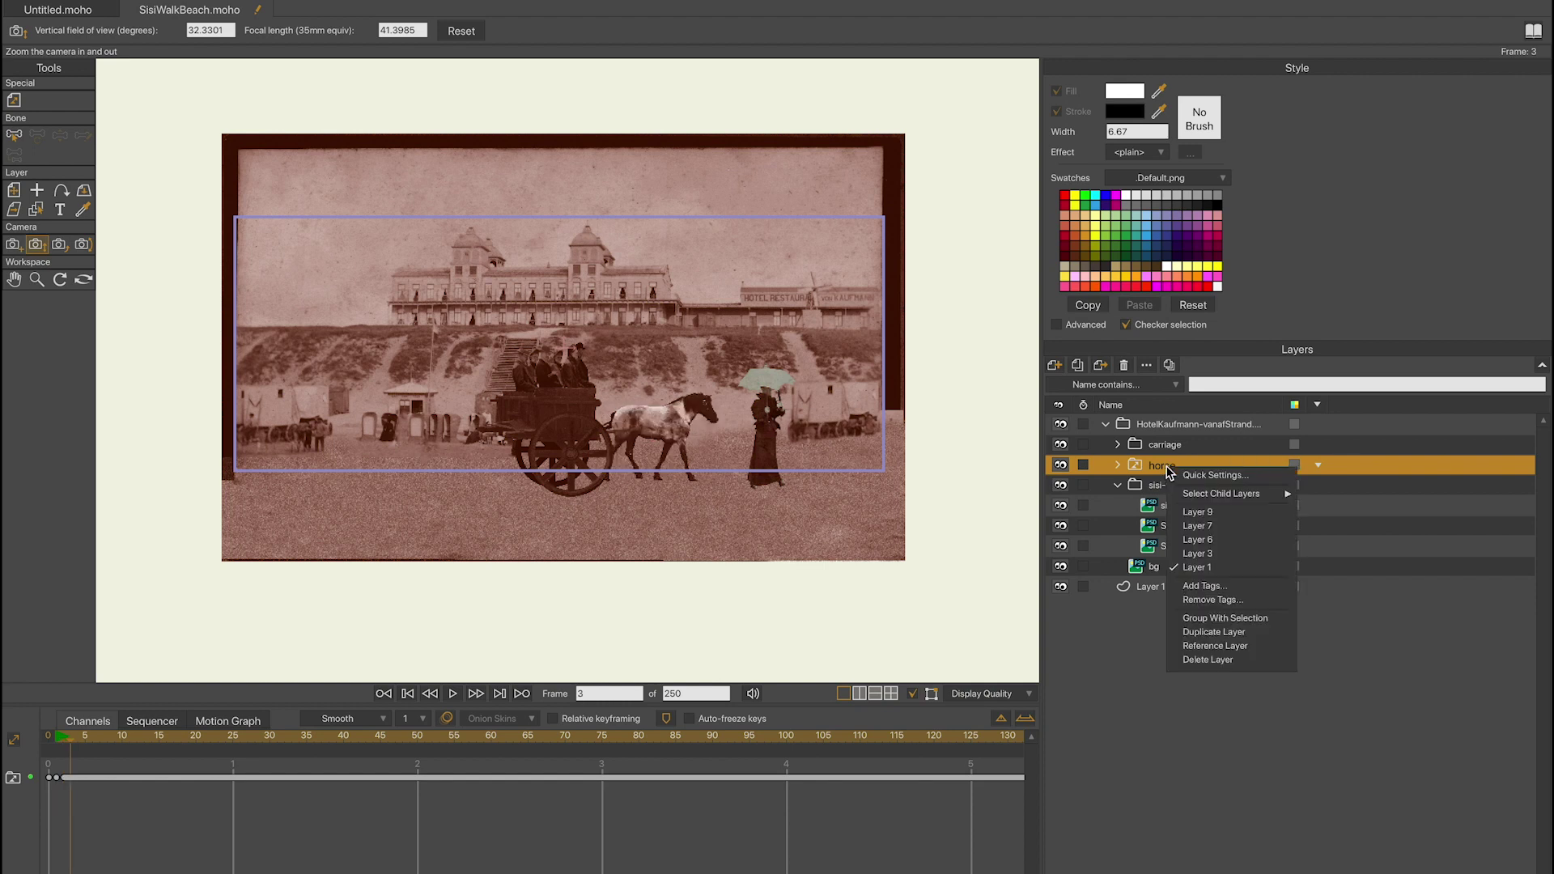
click(1201, 554)
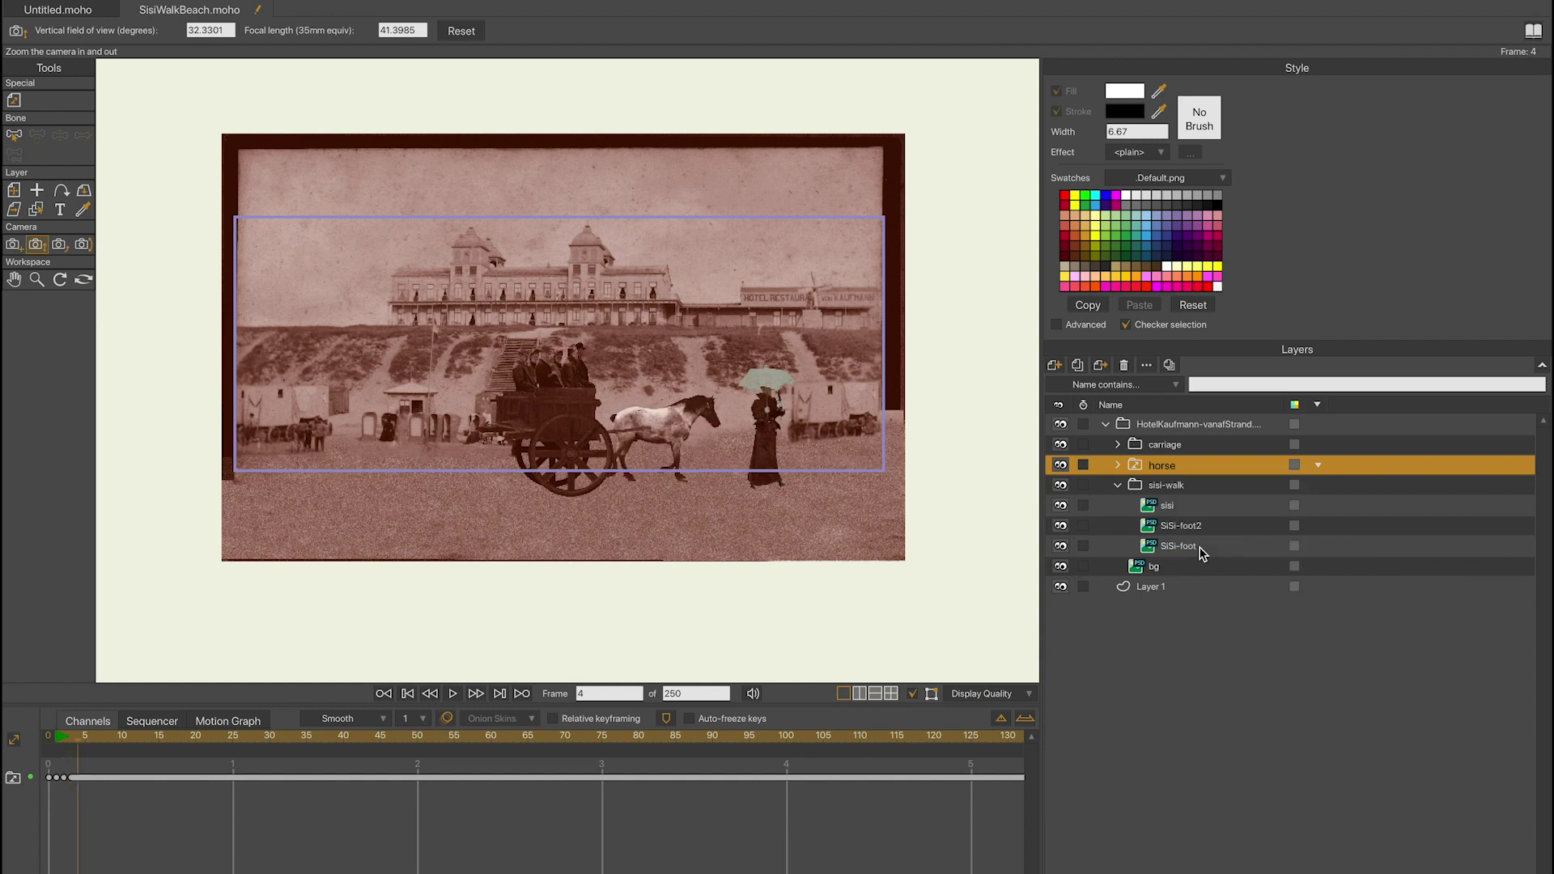
right_click(1165, 471)
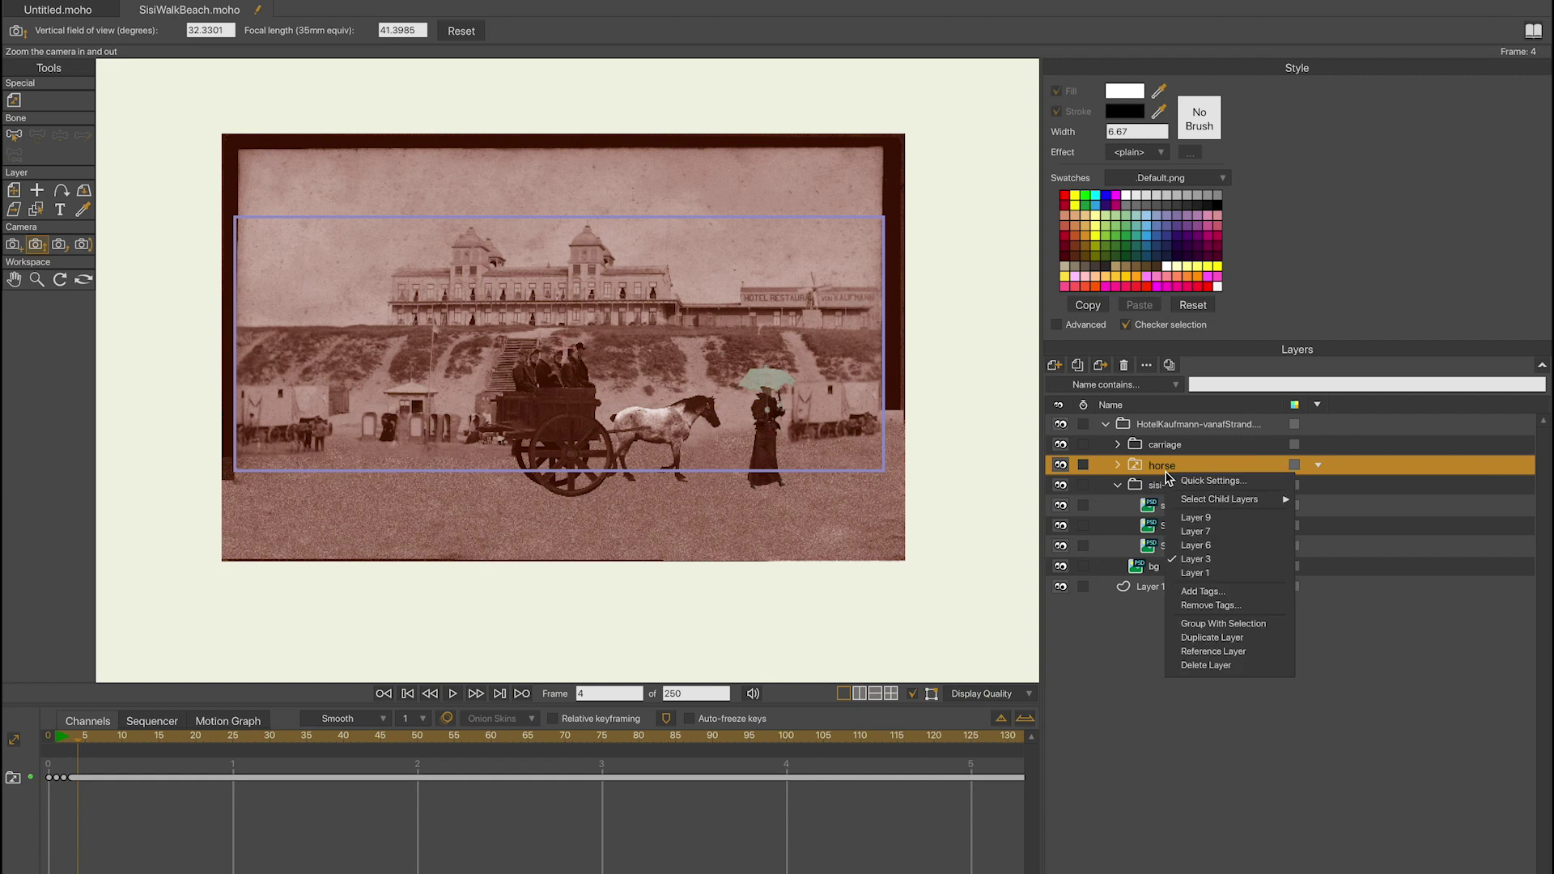
click(1201, 546)
Set the horse switch to Layer 7 at frame 5 and to Layer 9 at frame 6
key(ctrl+Right)
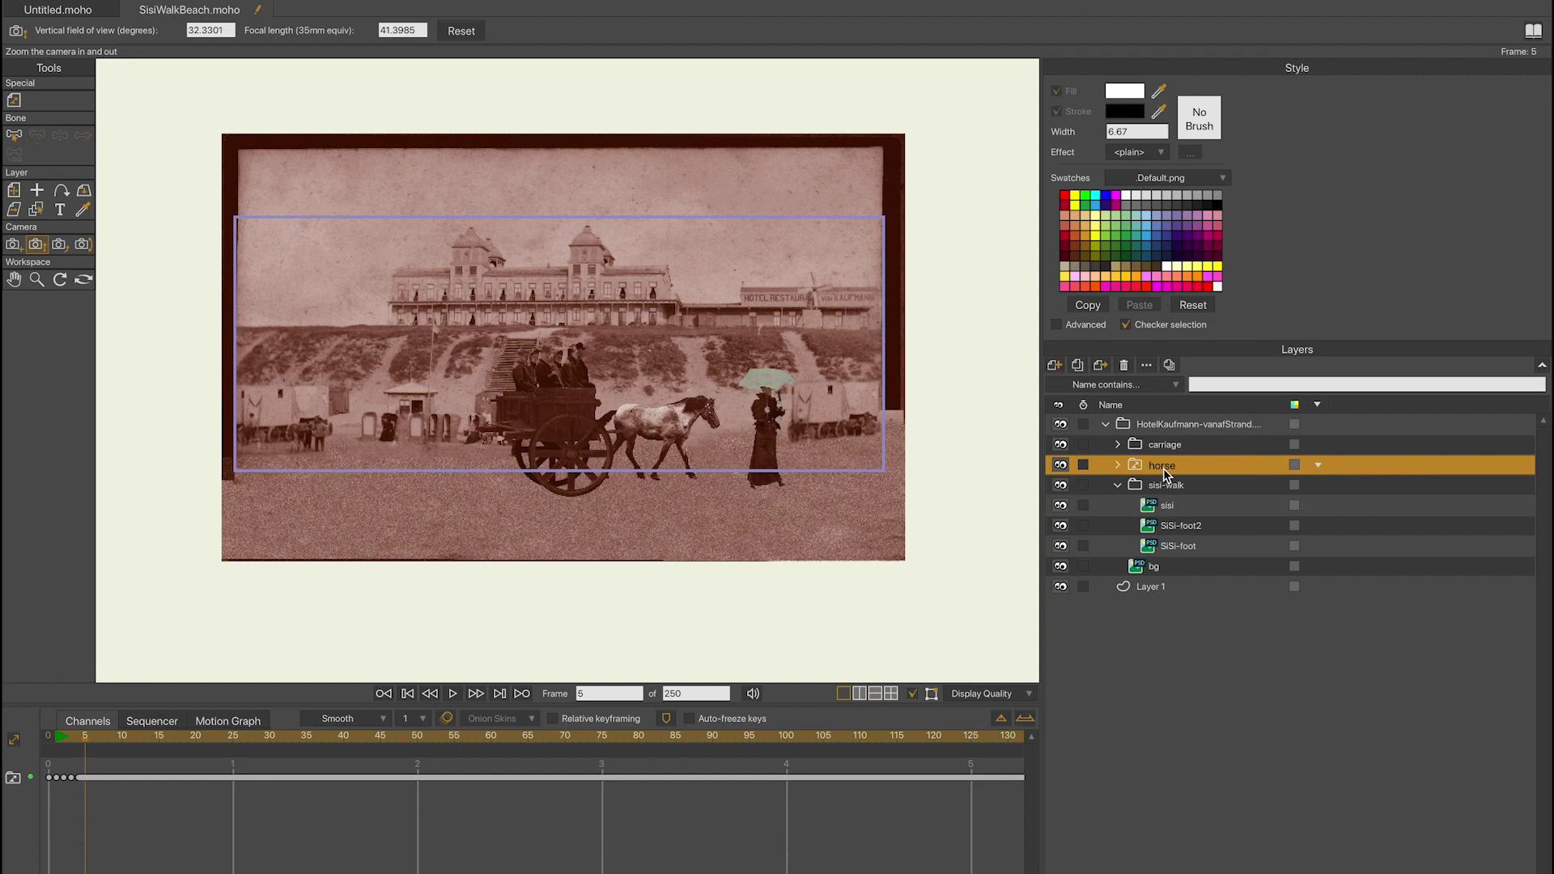
right_click(1163, 468)
click(1202, 528)
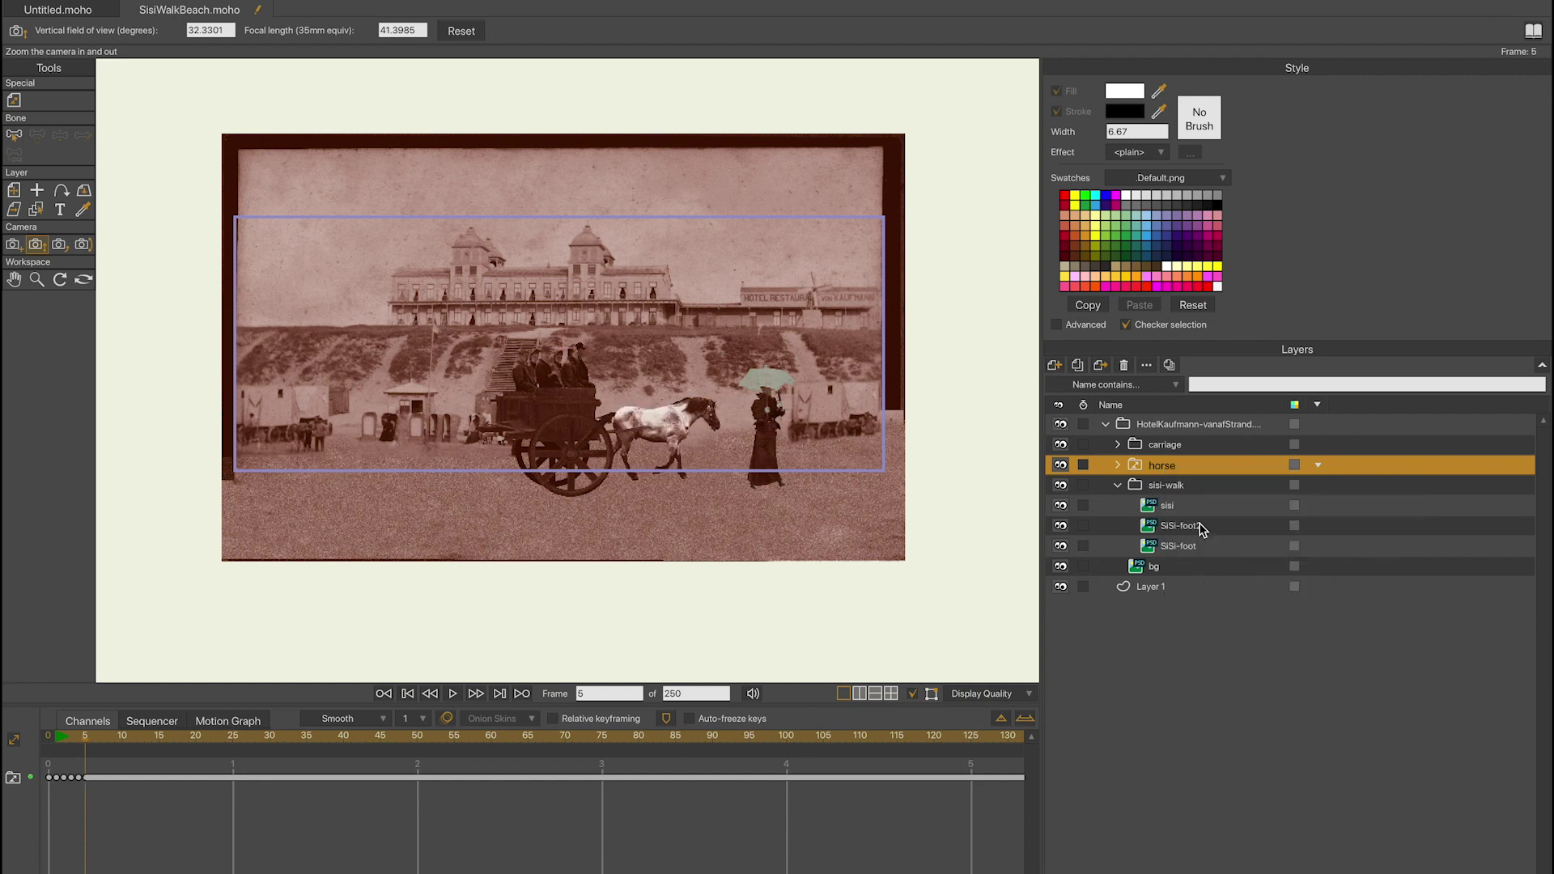
key(ctrl+Right)
right_click(1166, 468)
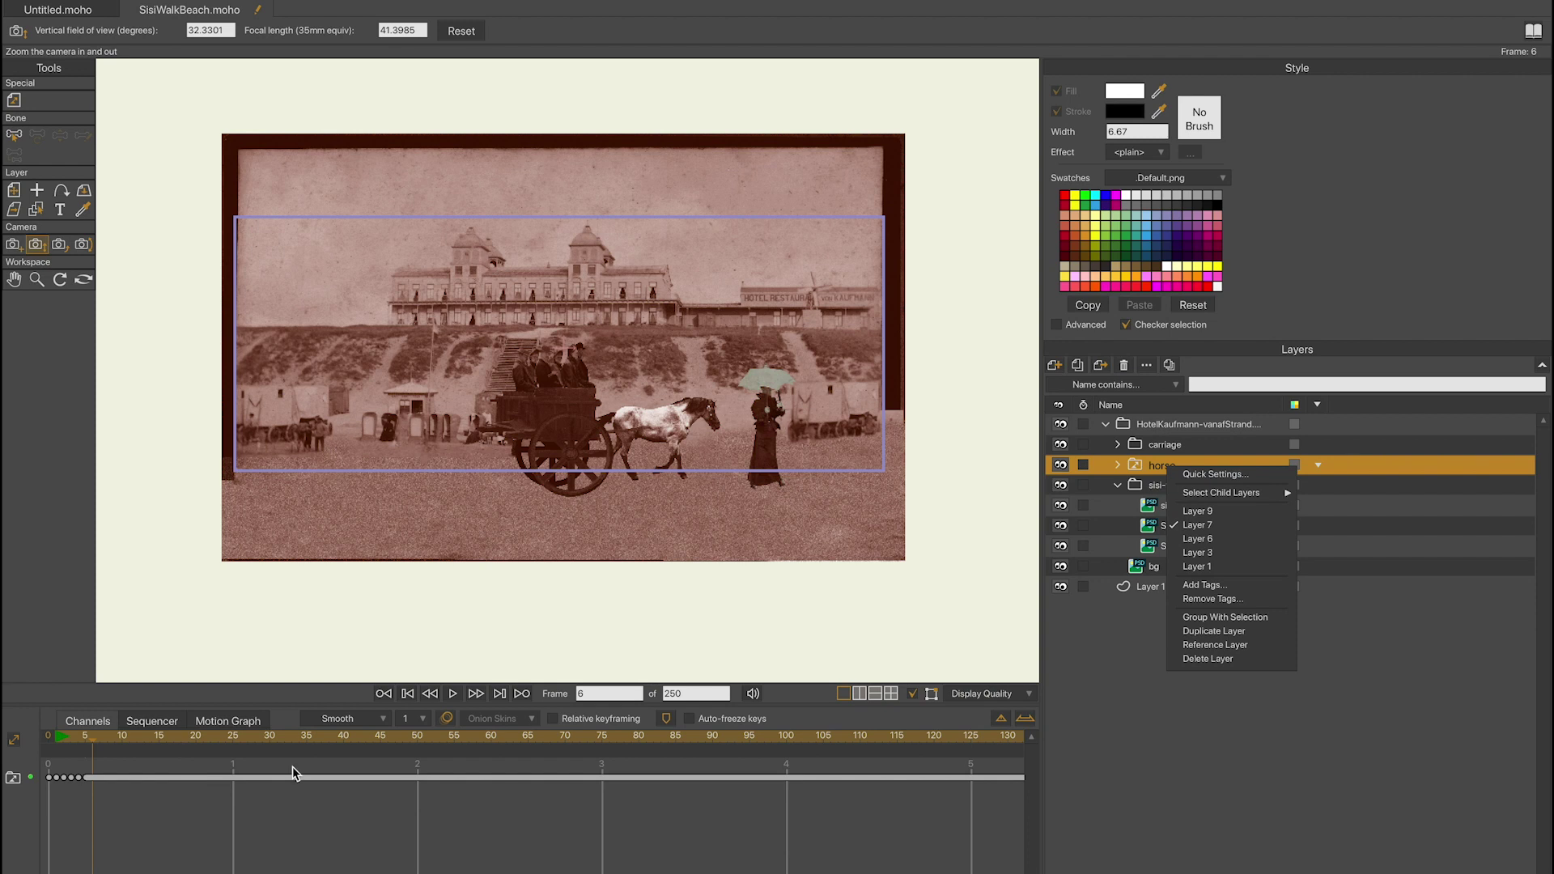
click(1218, 512)
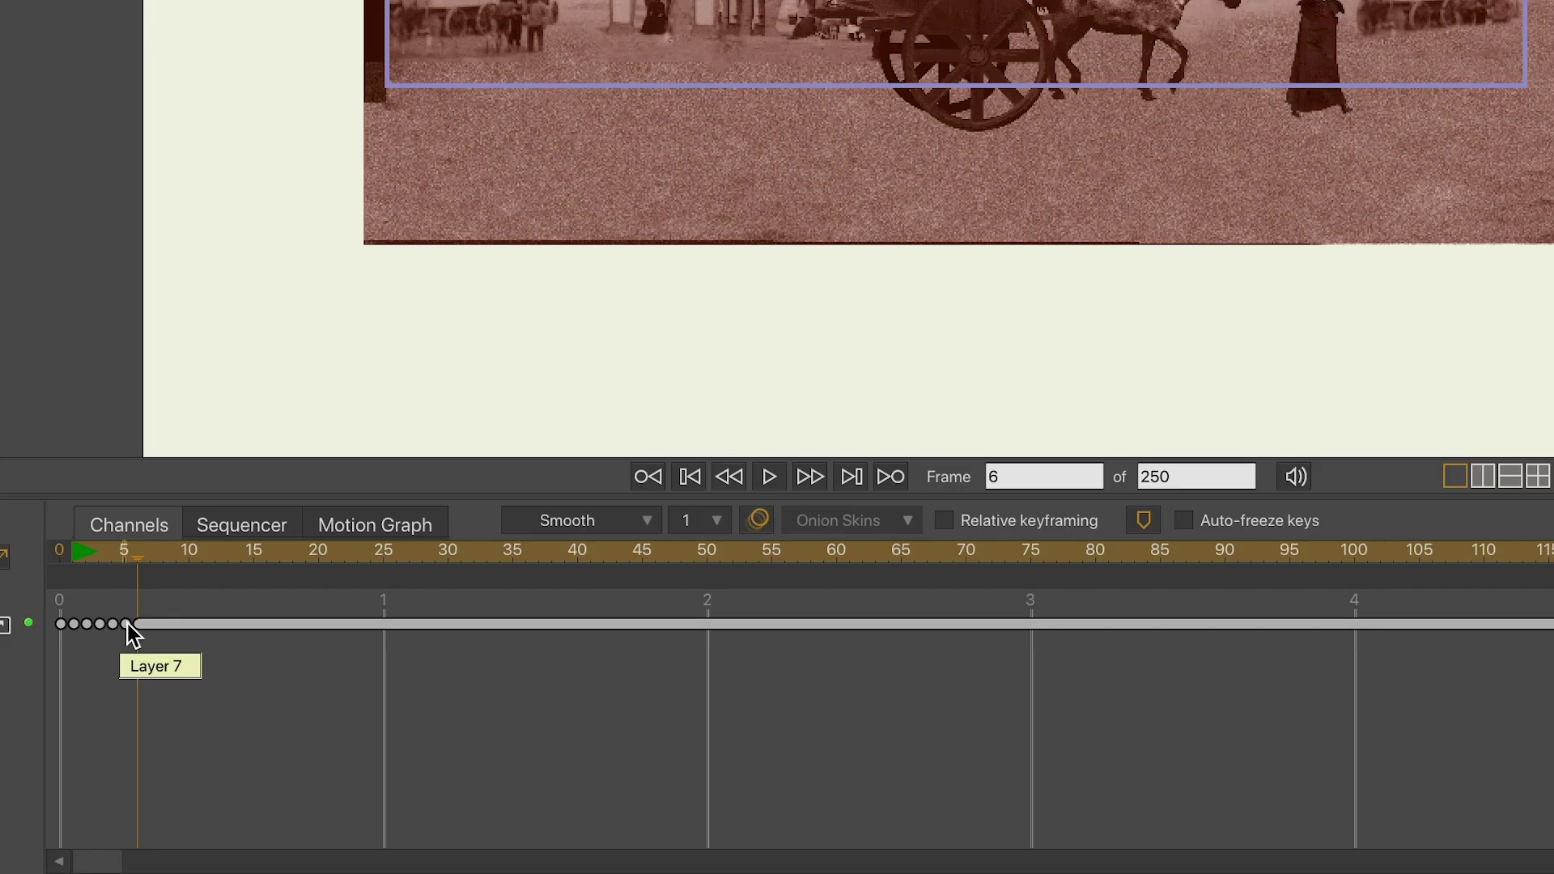
Make the horse's switch key at frame 5 cycle back to absolute frame 1, then play the animation
right_click(127, 624)
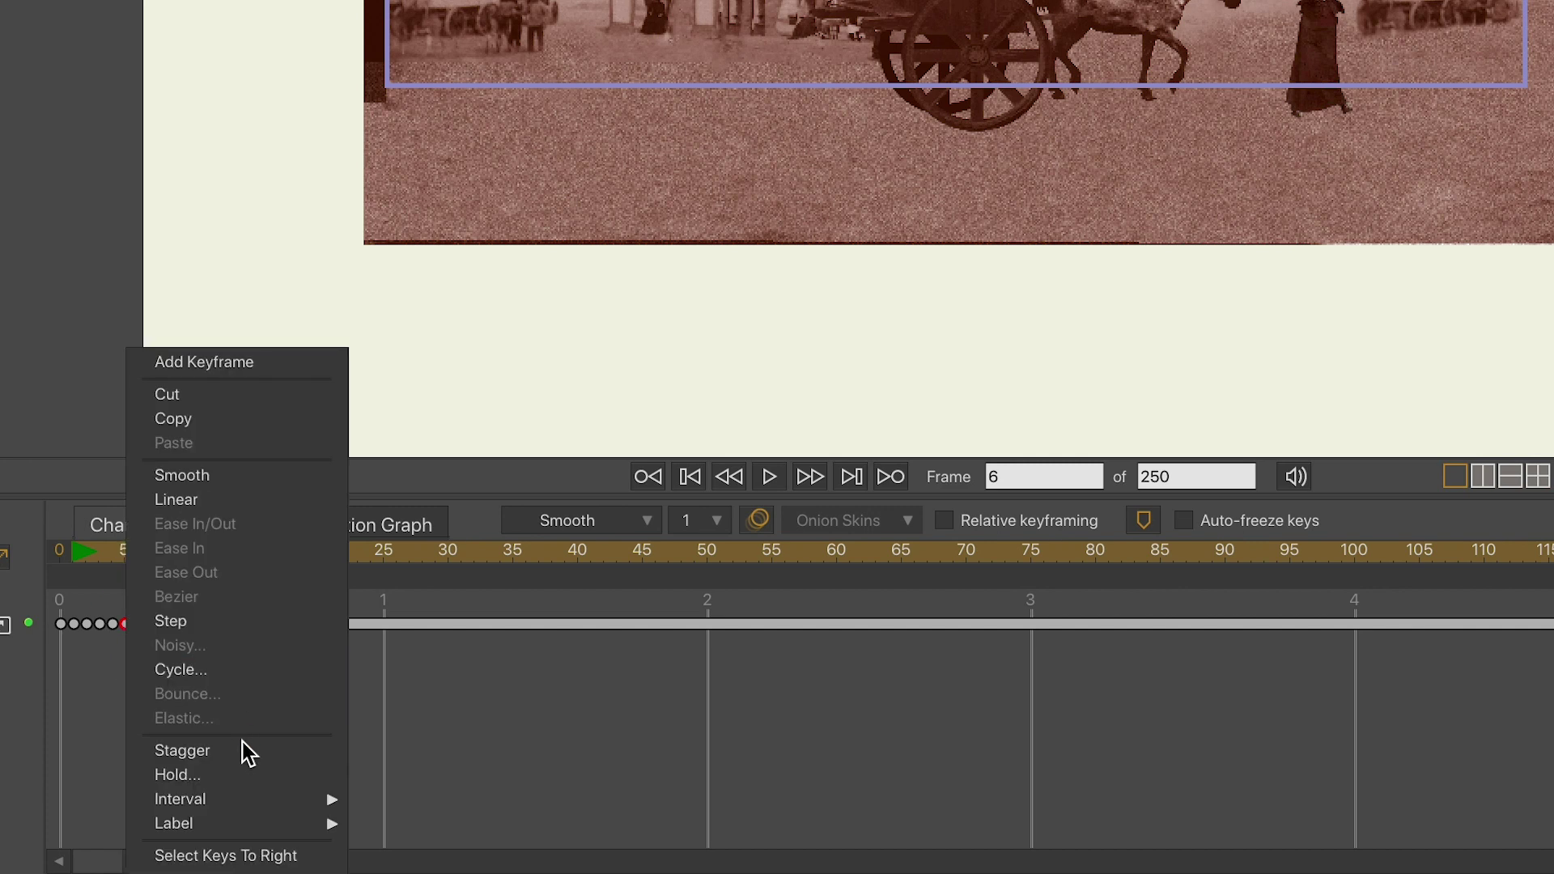
mouse_move(244, 800)
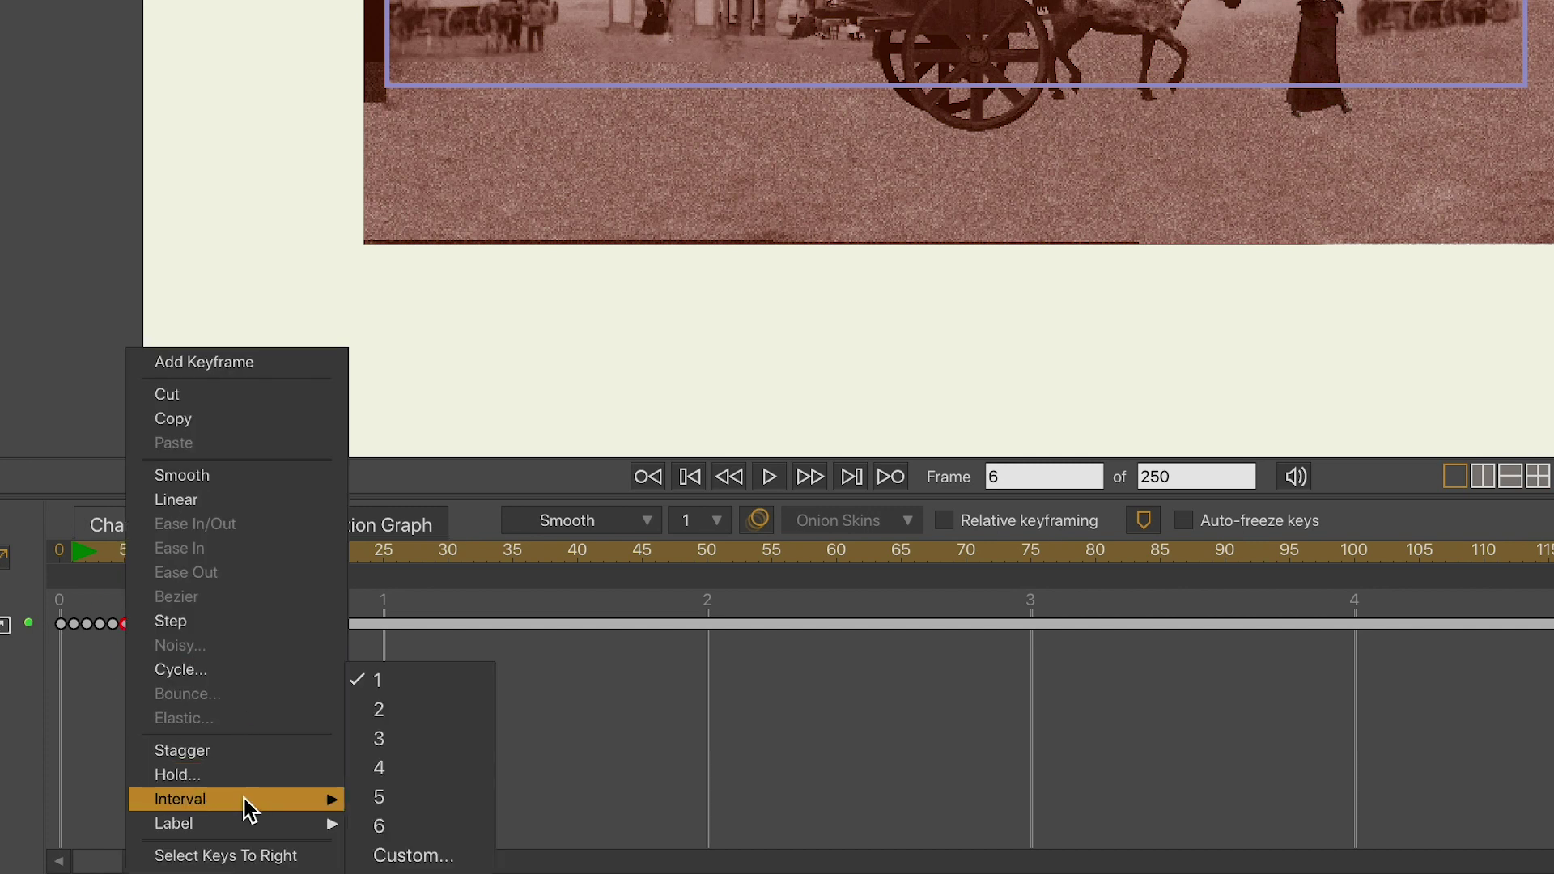
click(264, 670)
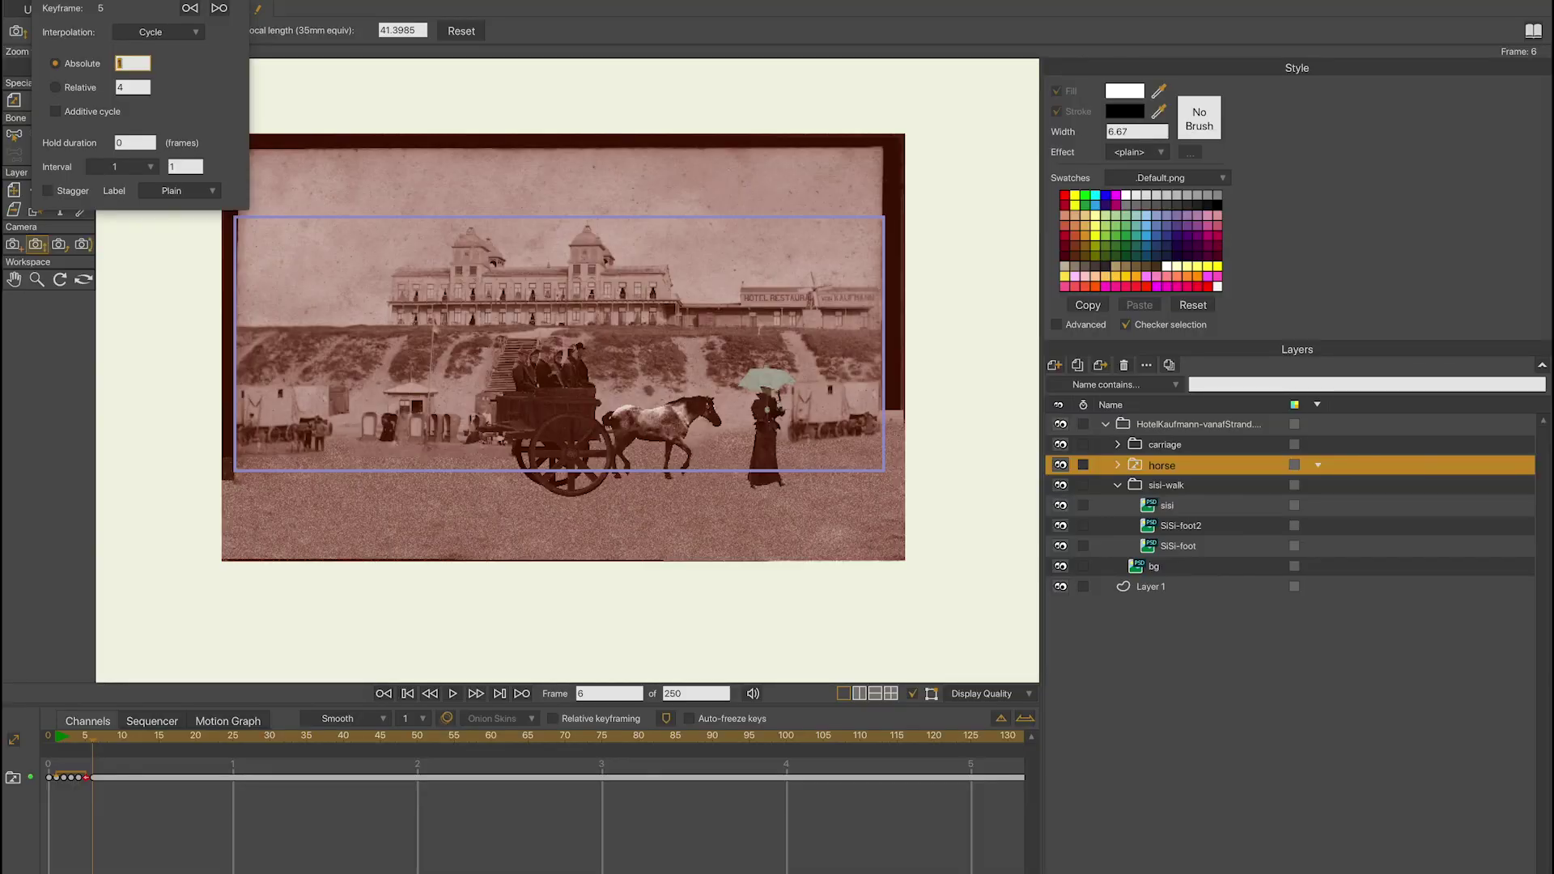
click(197, 558)
click(114, 738)
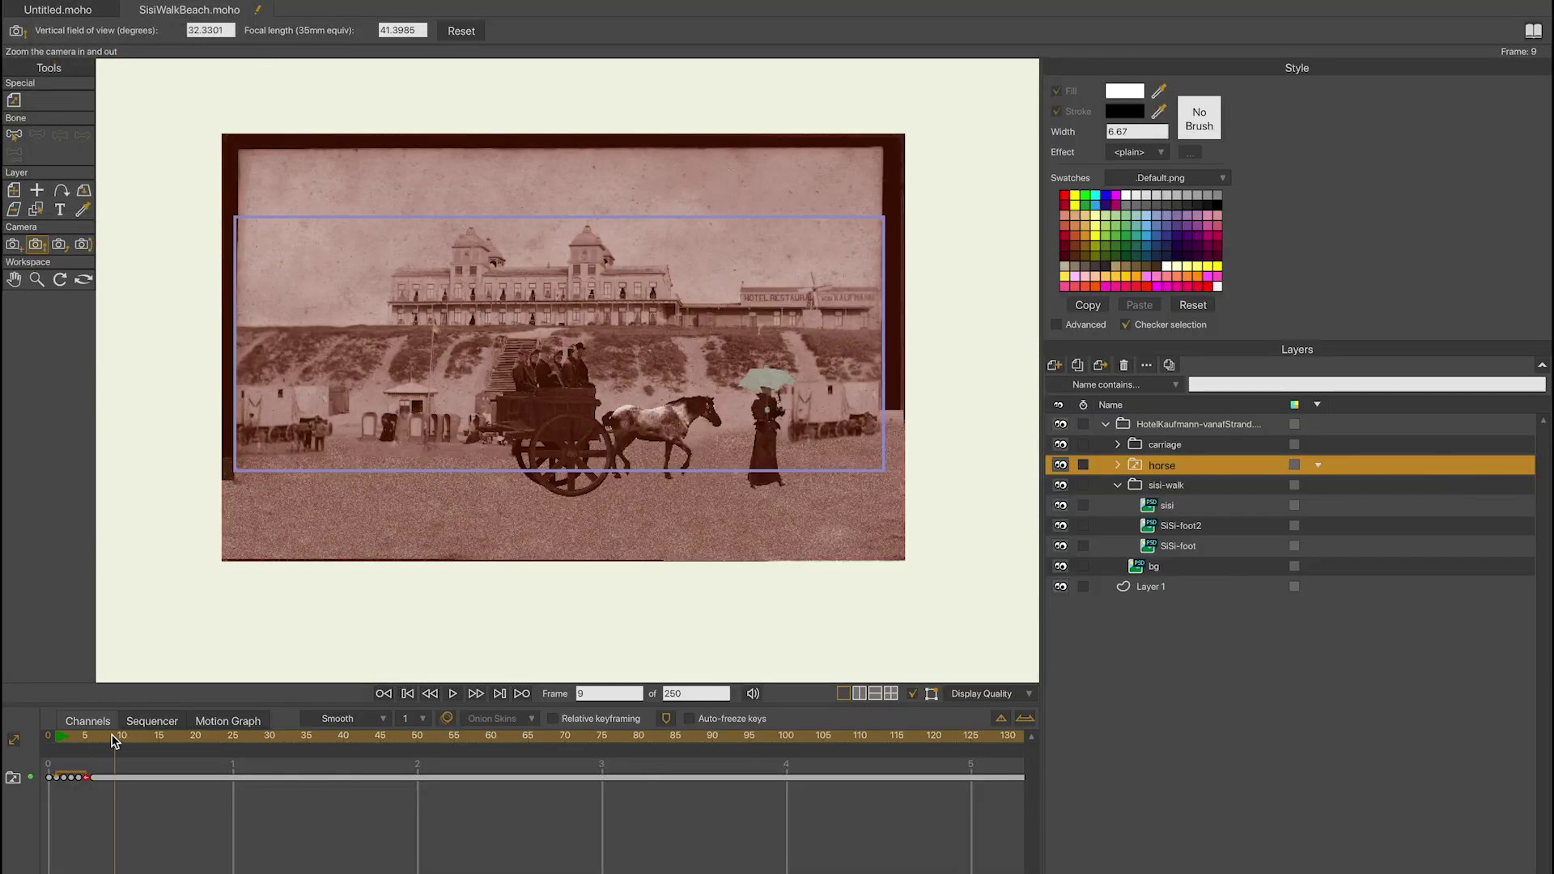
key(space)
Delete the extra horse switch key after frame 5 and play back the looping trot
drag(87, 739, 99, 749)
click(120, 777)
key(Delete)
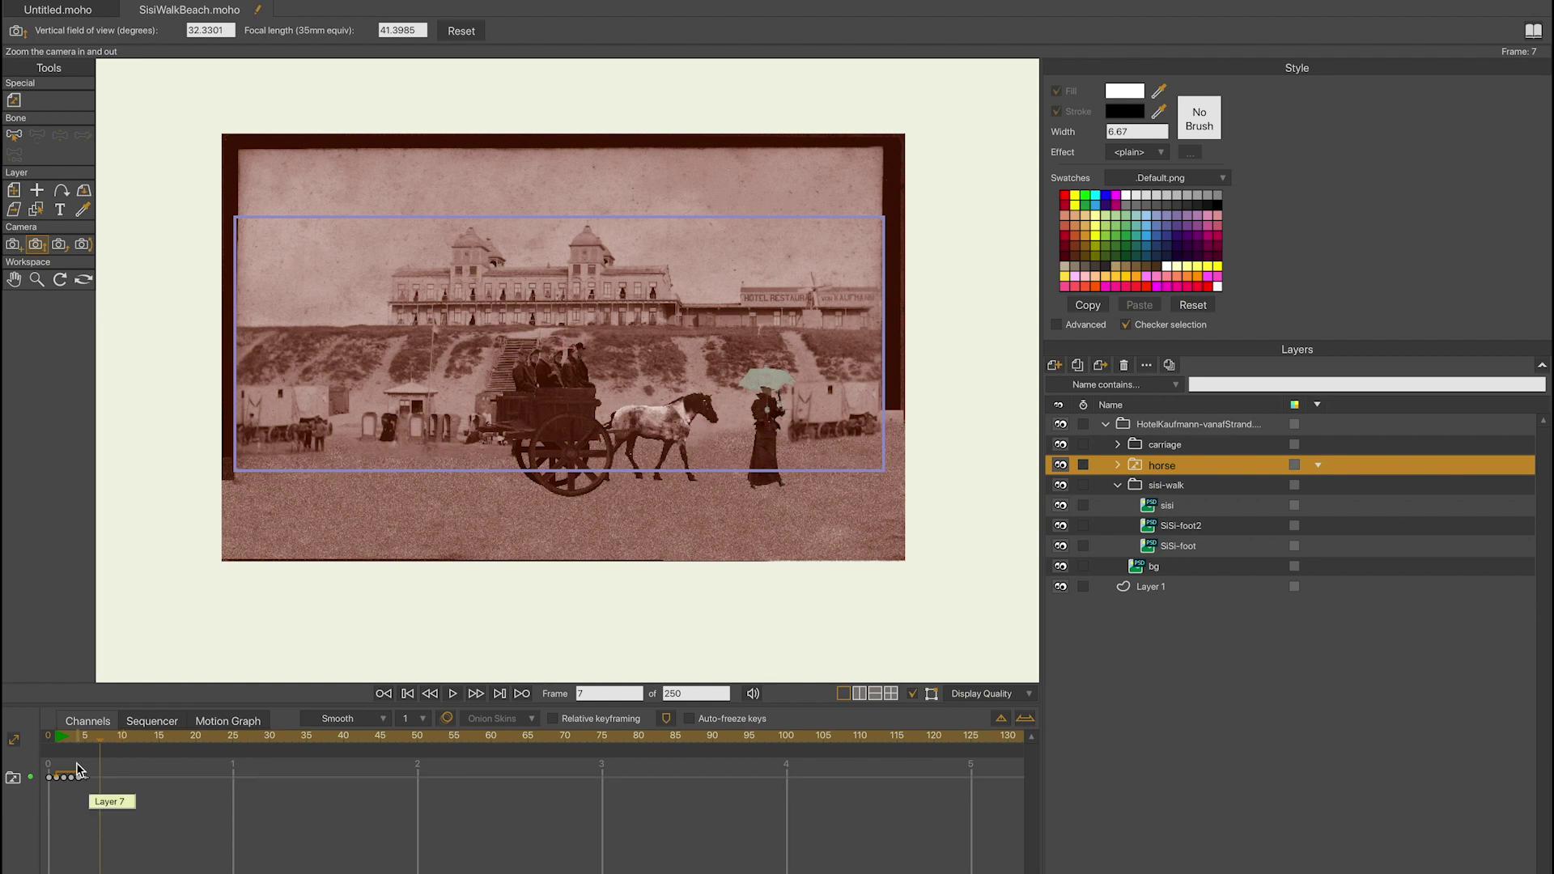
key(space)
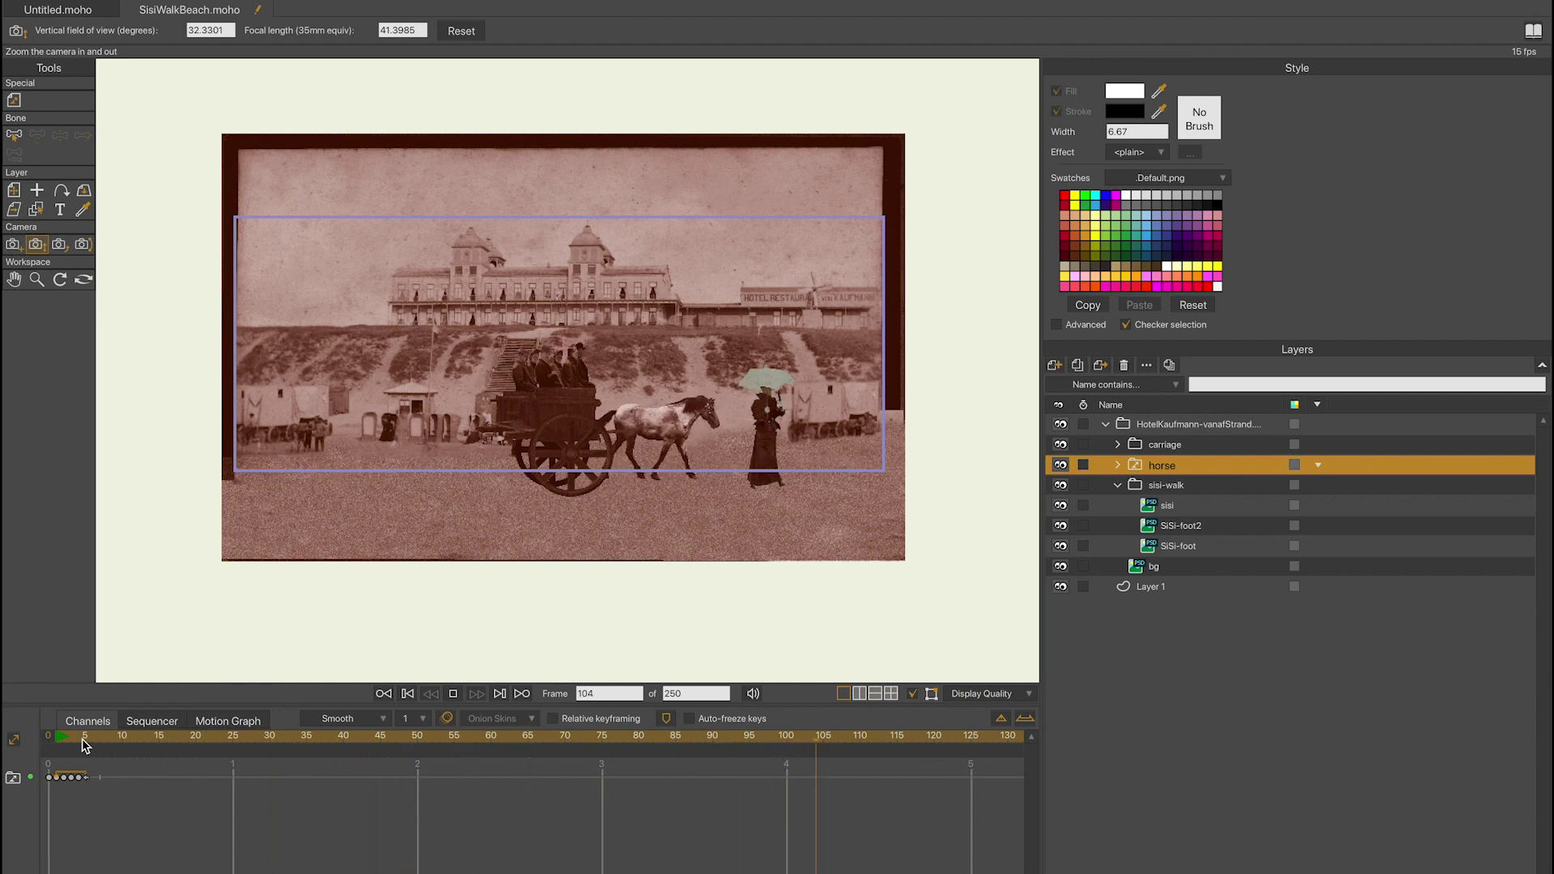
key(space)
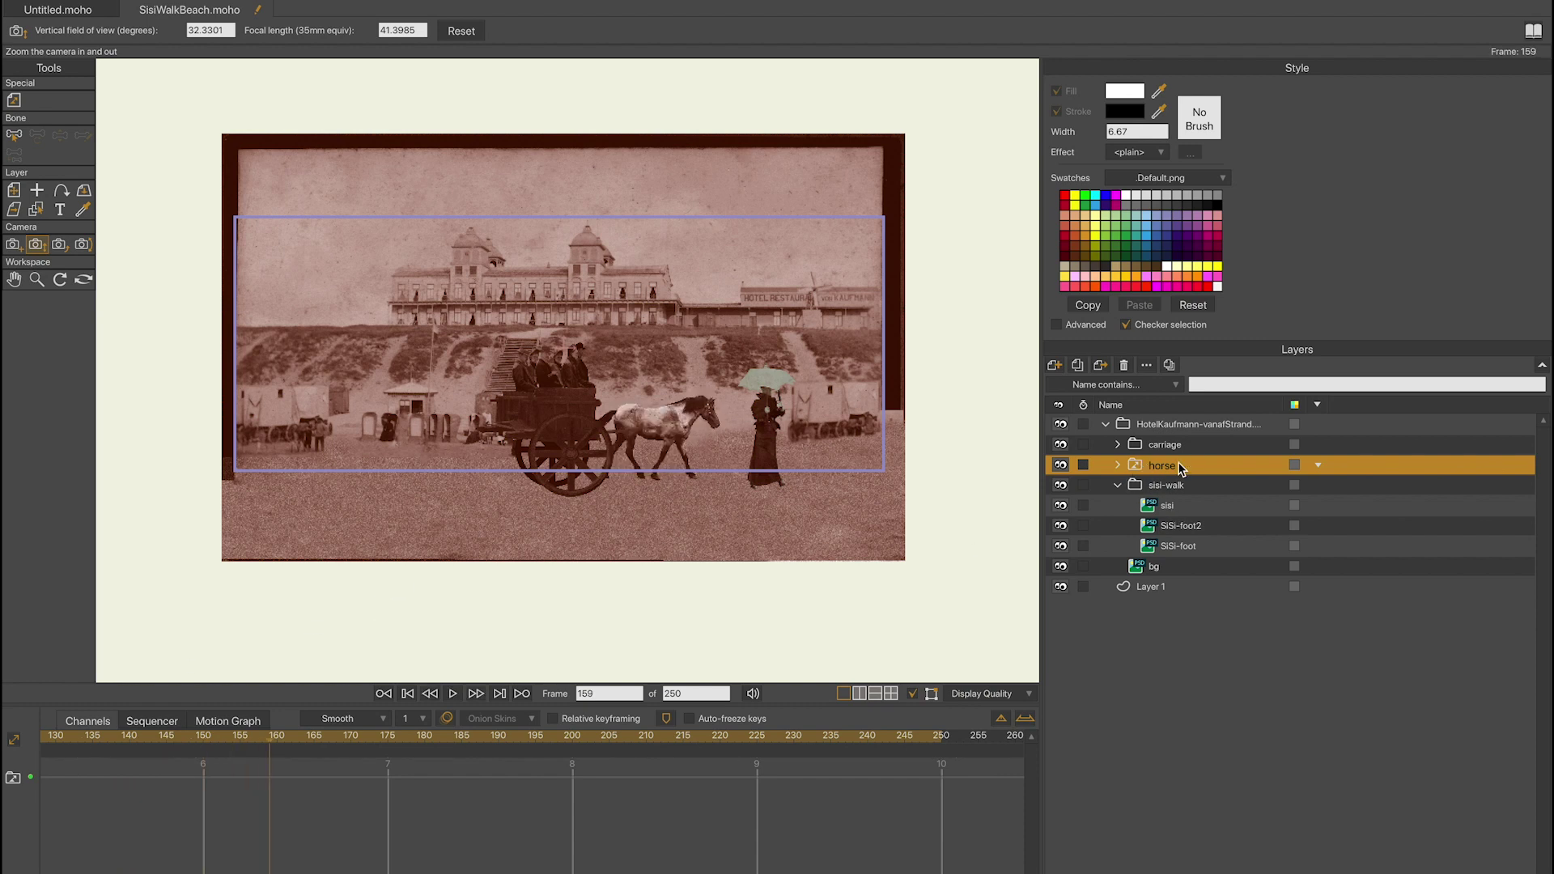
Key the position of the SiSi-foot2 layer at frame 1 using Transform Layer
click(1168, 505)
click(384, 693)
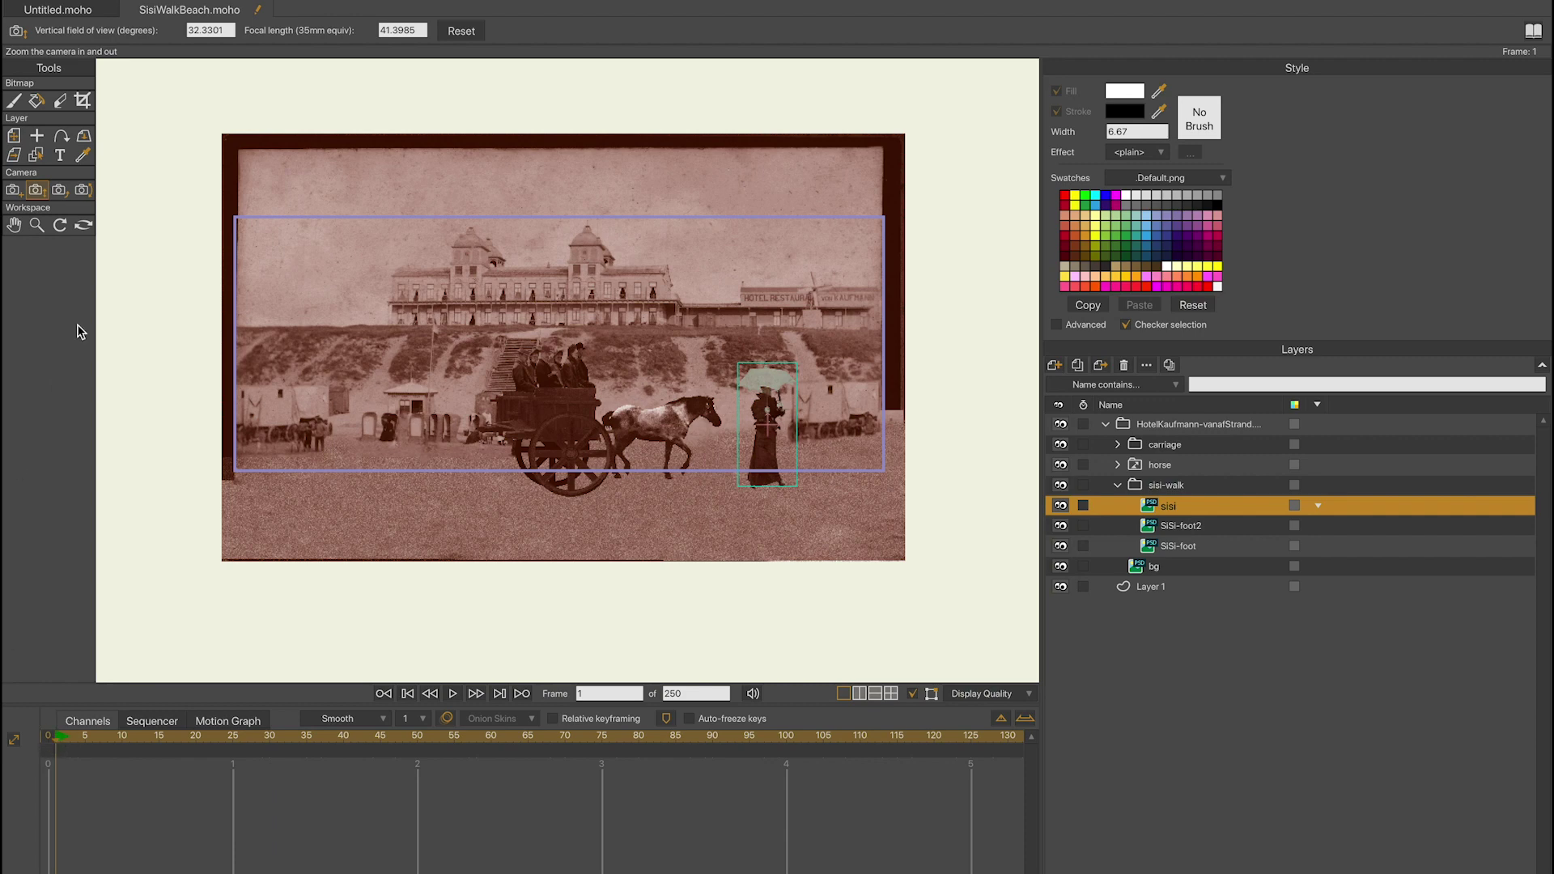
click(37, 225)
drag(669, 428, 909, 496)
drag(674, 470, 815, 434)
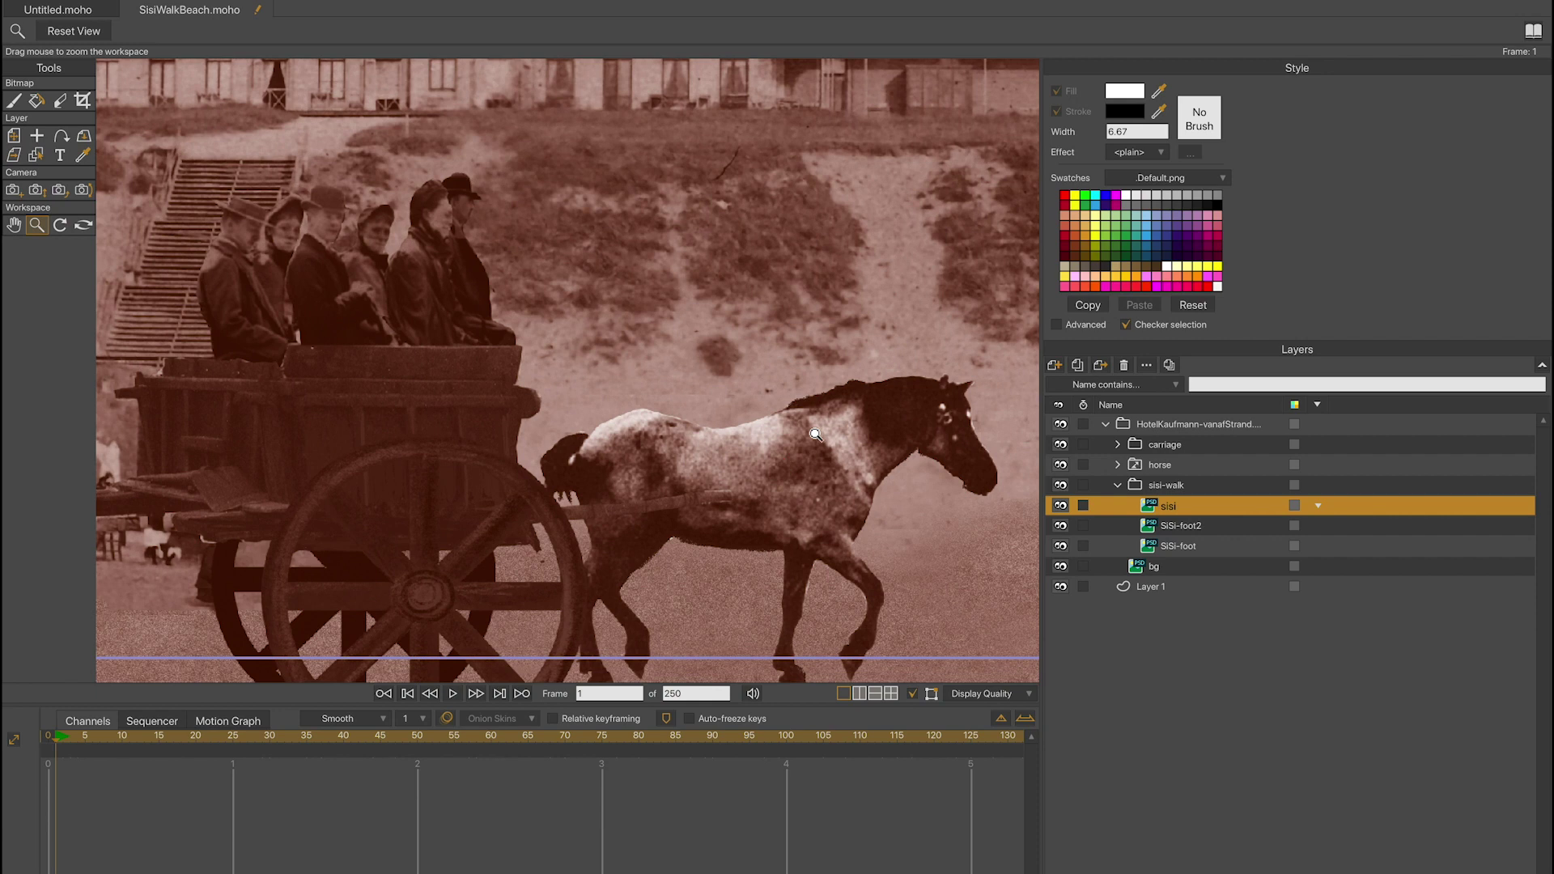
drag(929, 423, 359, 330)
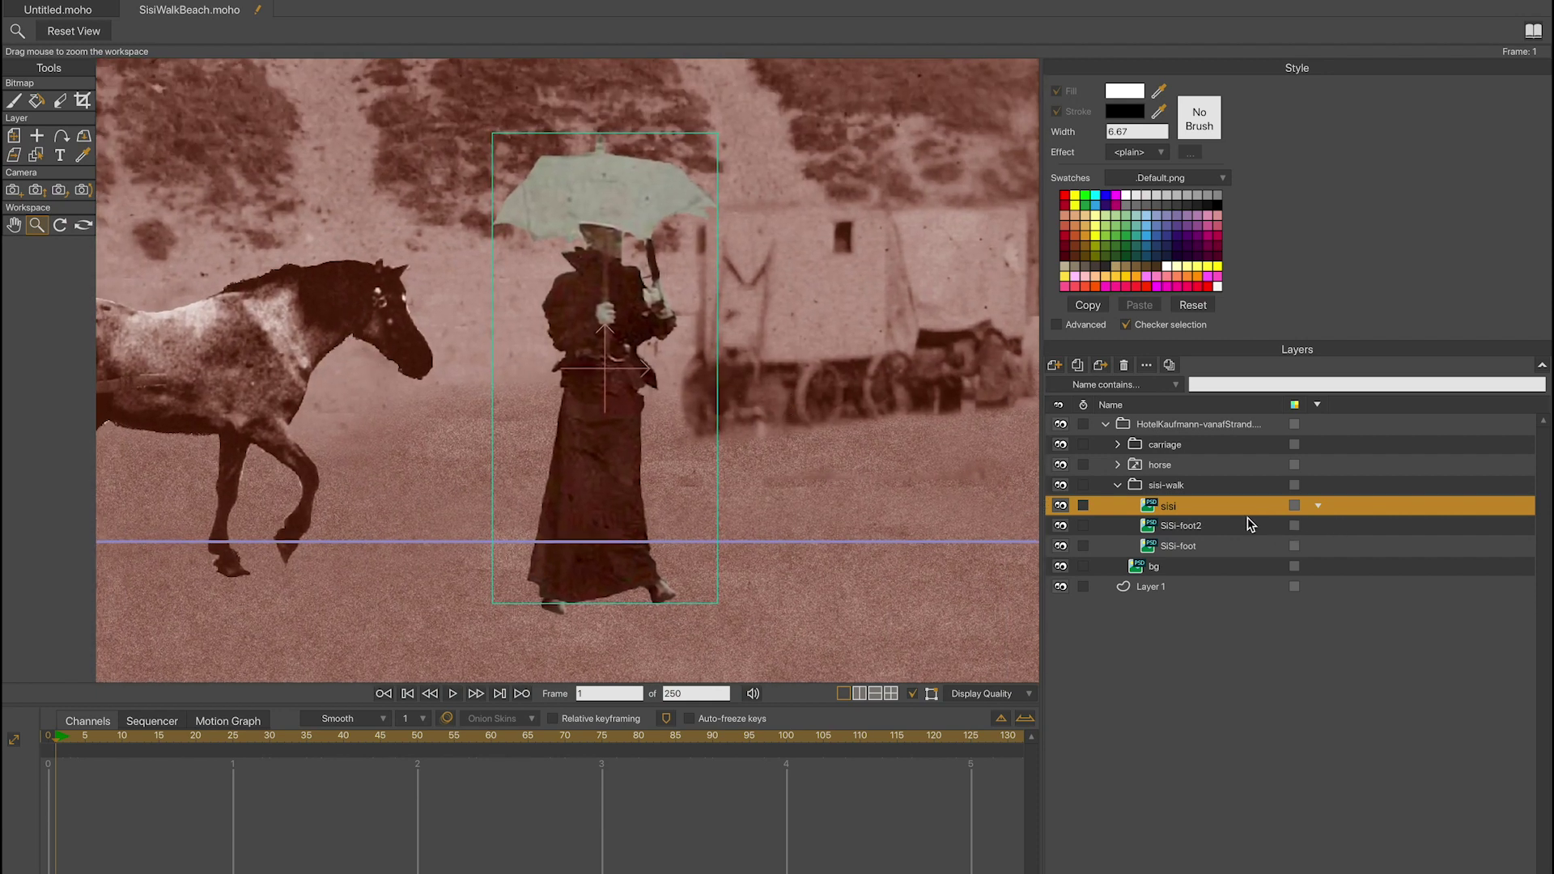
click(1194, 531)
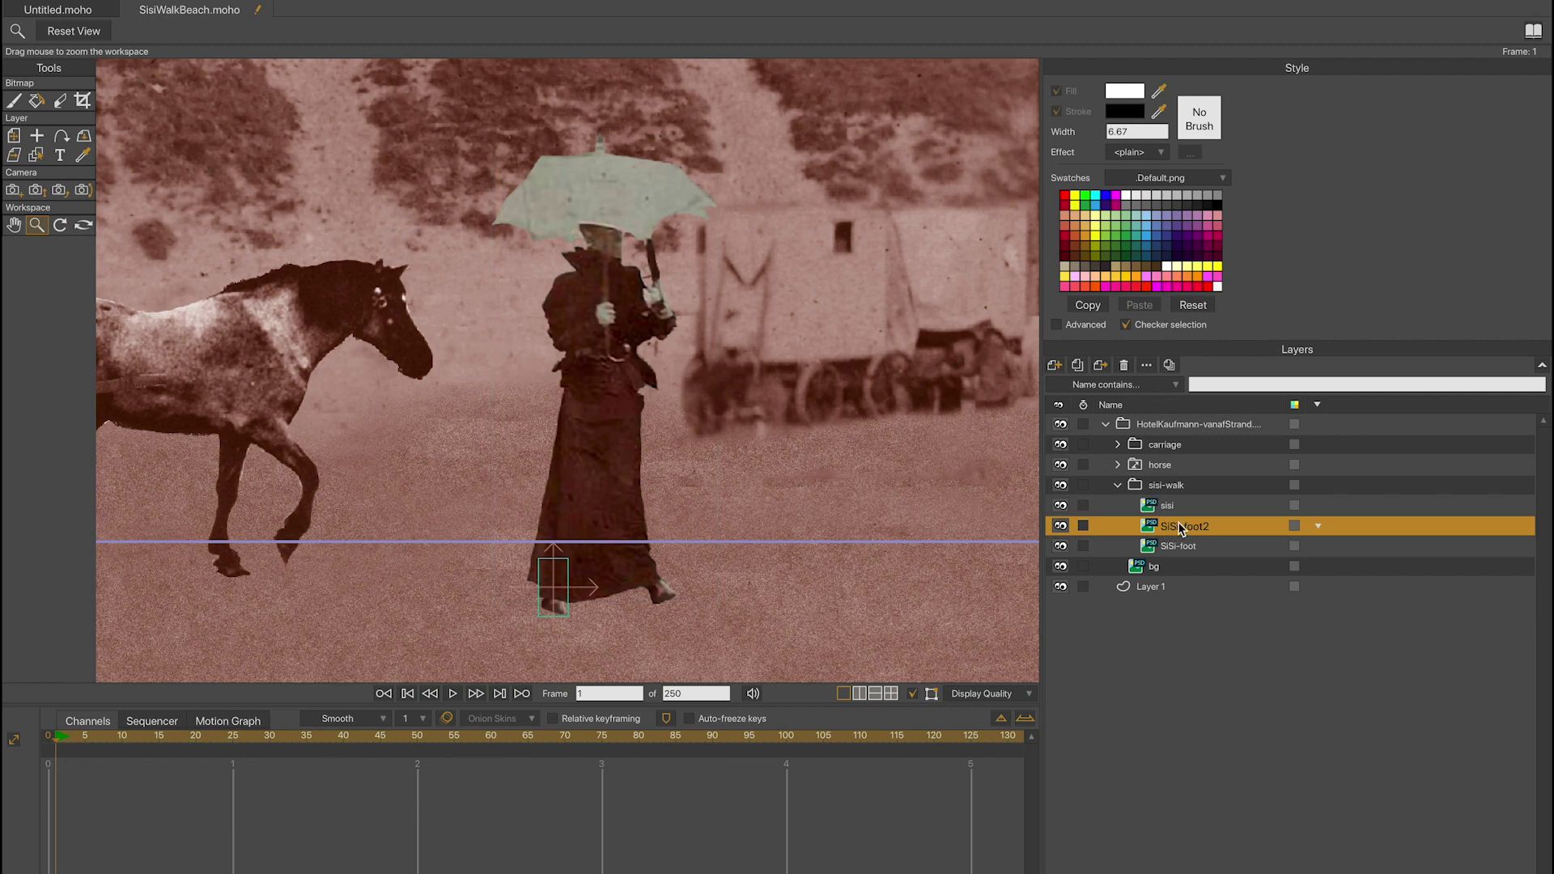
double_click(1181, 527)
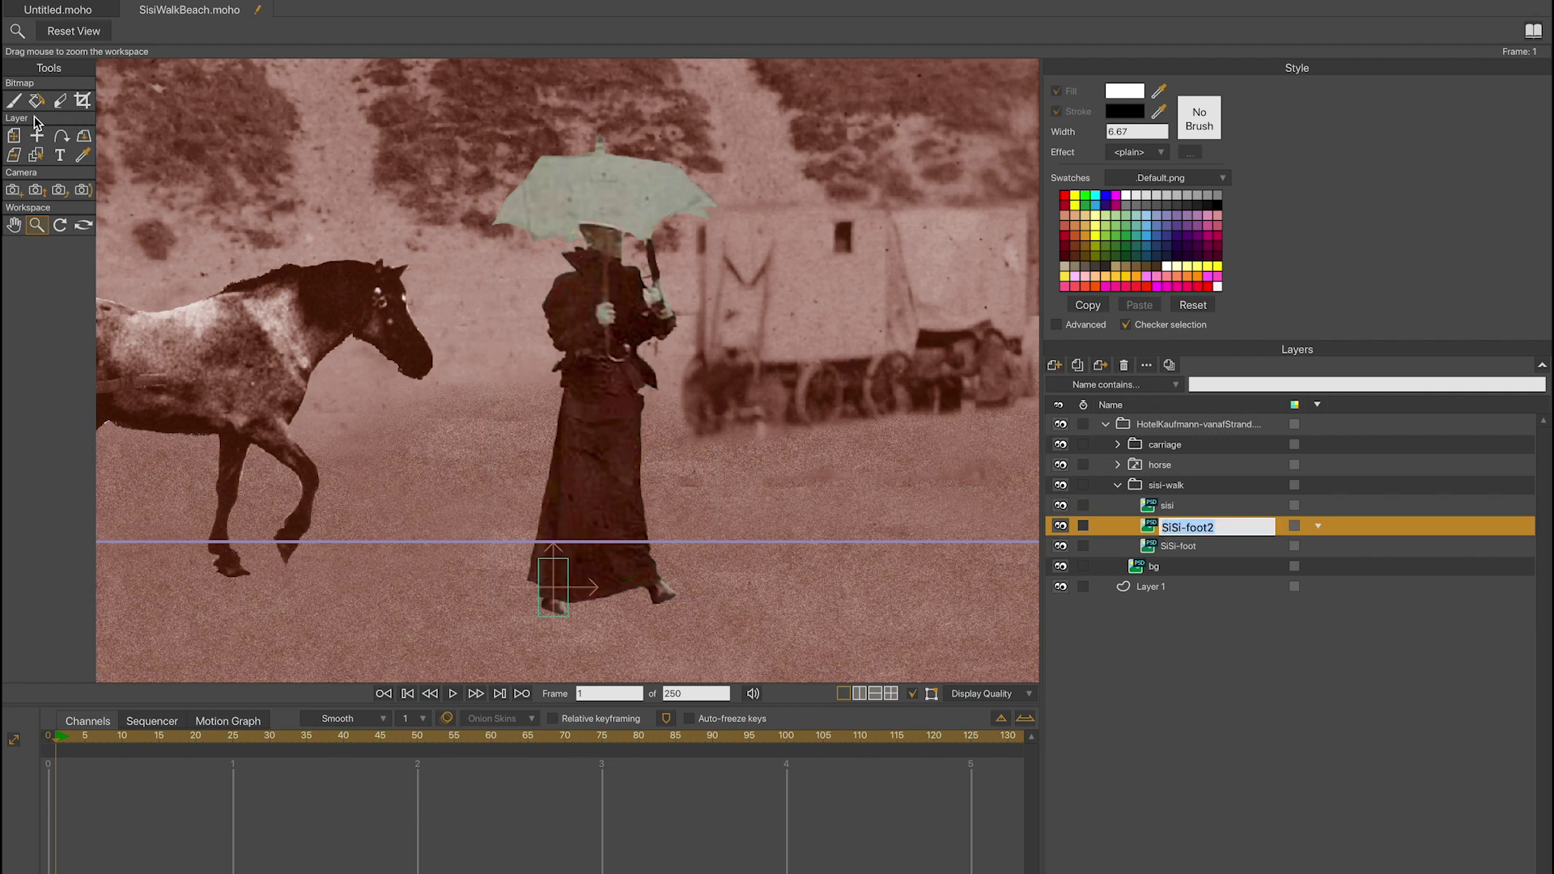
click(15, 138)
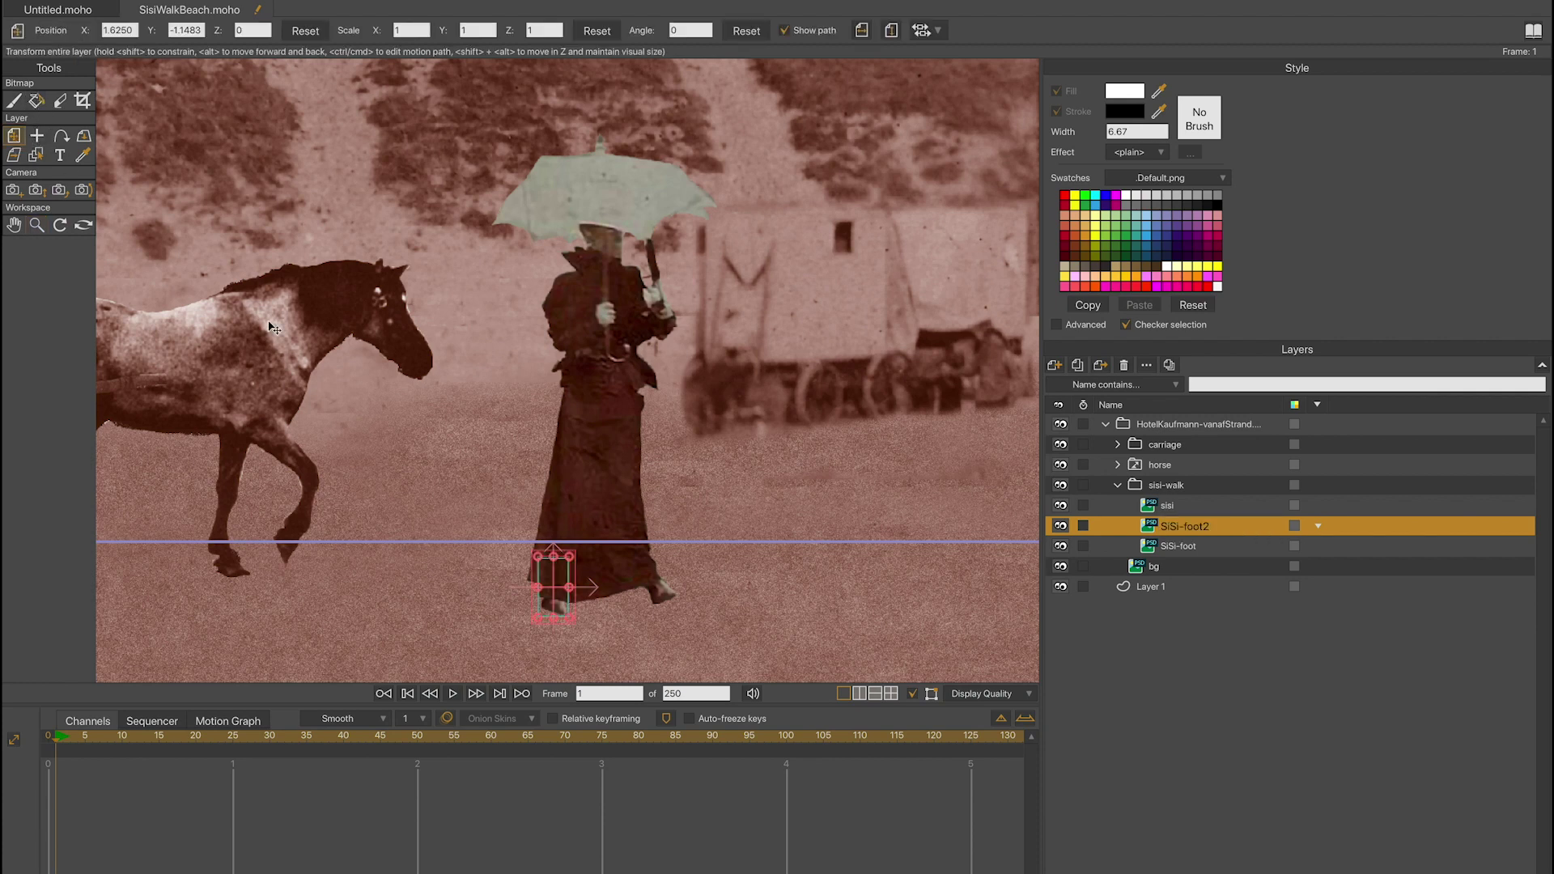
click(557, 588)
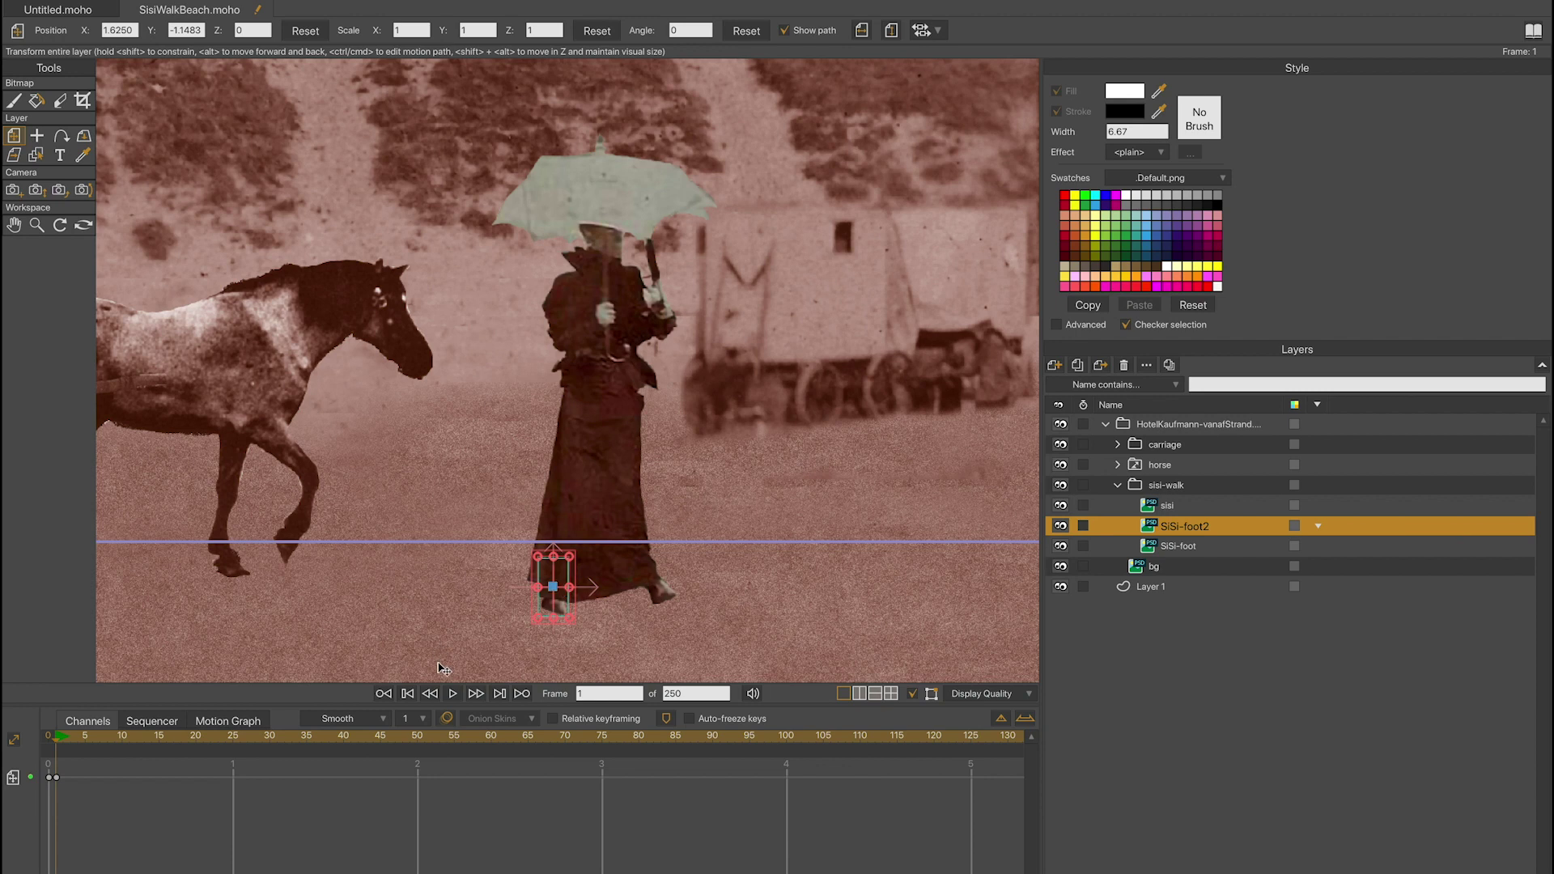
At frame 4, move SiSi-foot2 forward to about X 1.7743 and rotate it to about 29.3 degrees
key(Right)
key(Right)
key(Right)
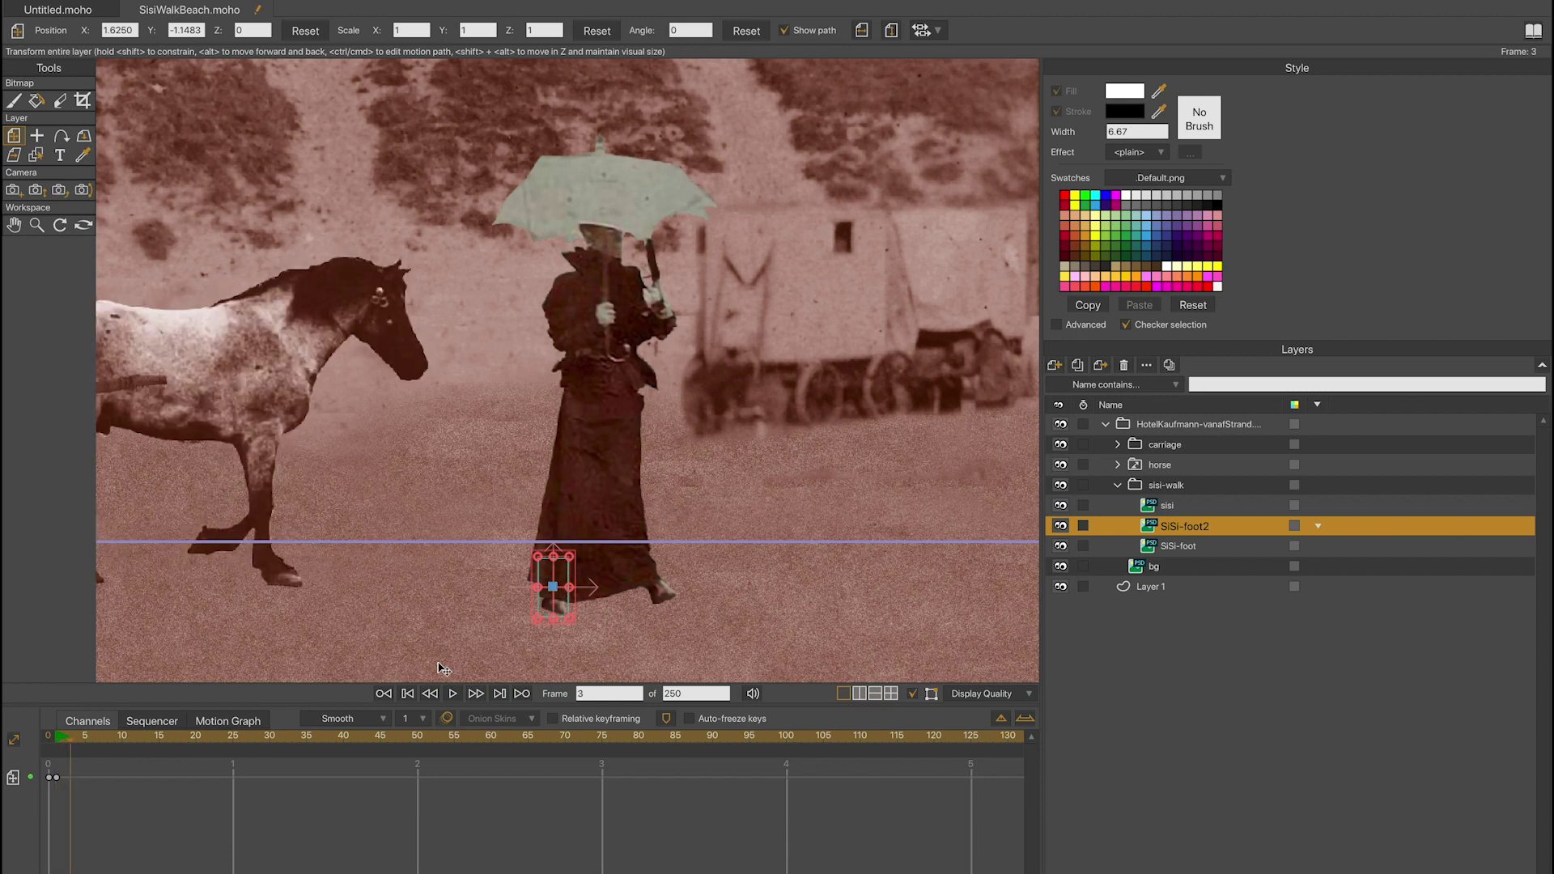
drag(560, 578, 618, 575)
At frame 5, adjust SiSi-foot2 to X 1.7992, Y -1.1442 and angle 12.3781, and paste its frame 1 position key at frame 8
mouse_move(89, 742)
mouse_down()
mouse_move(68, 738)
mouse_move(107, 741)
mouse_move(87, 737)
mouse_up()
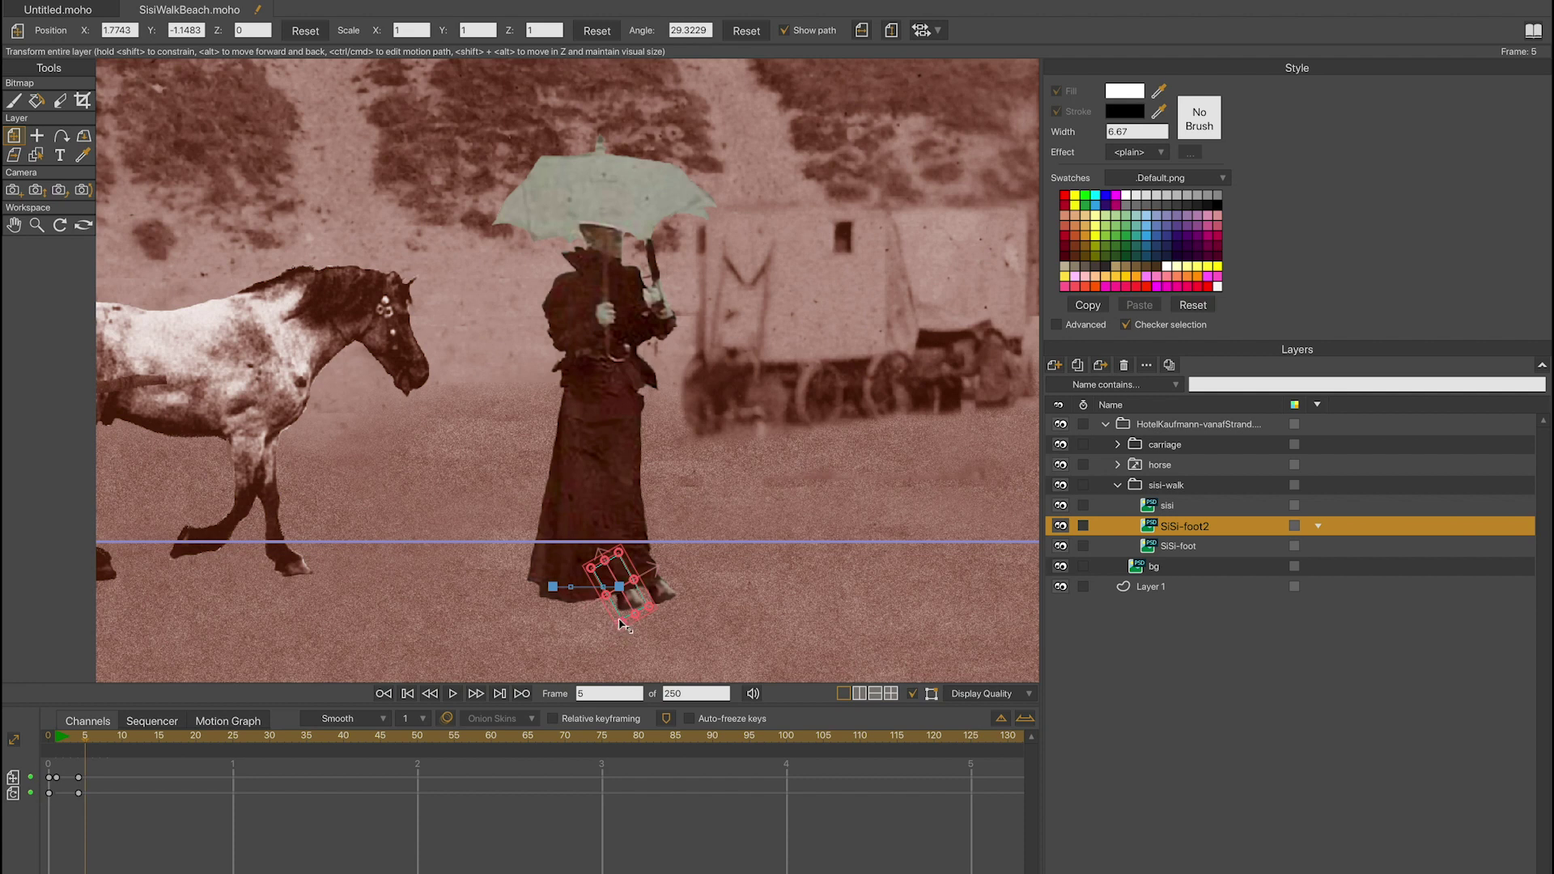
click(108, 739)
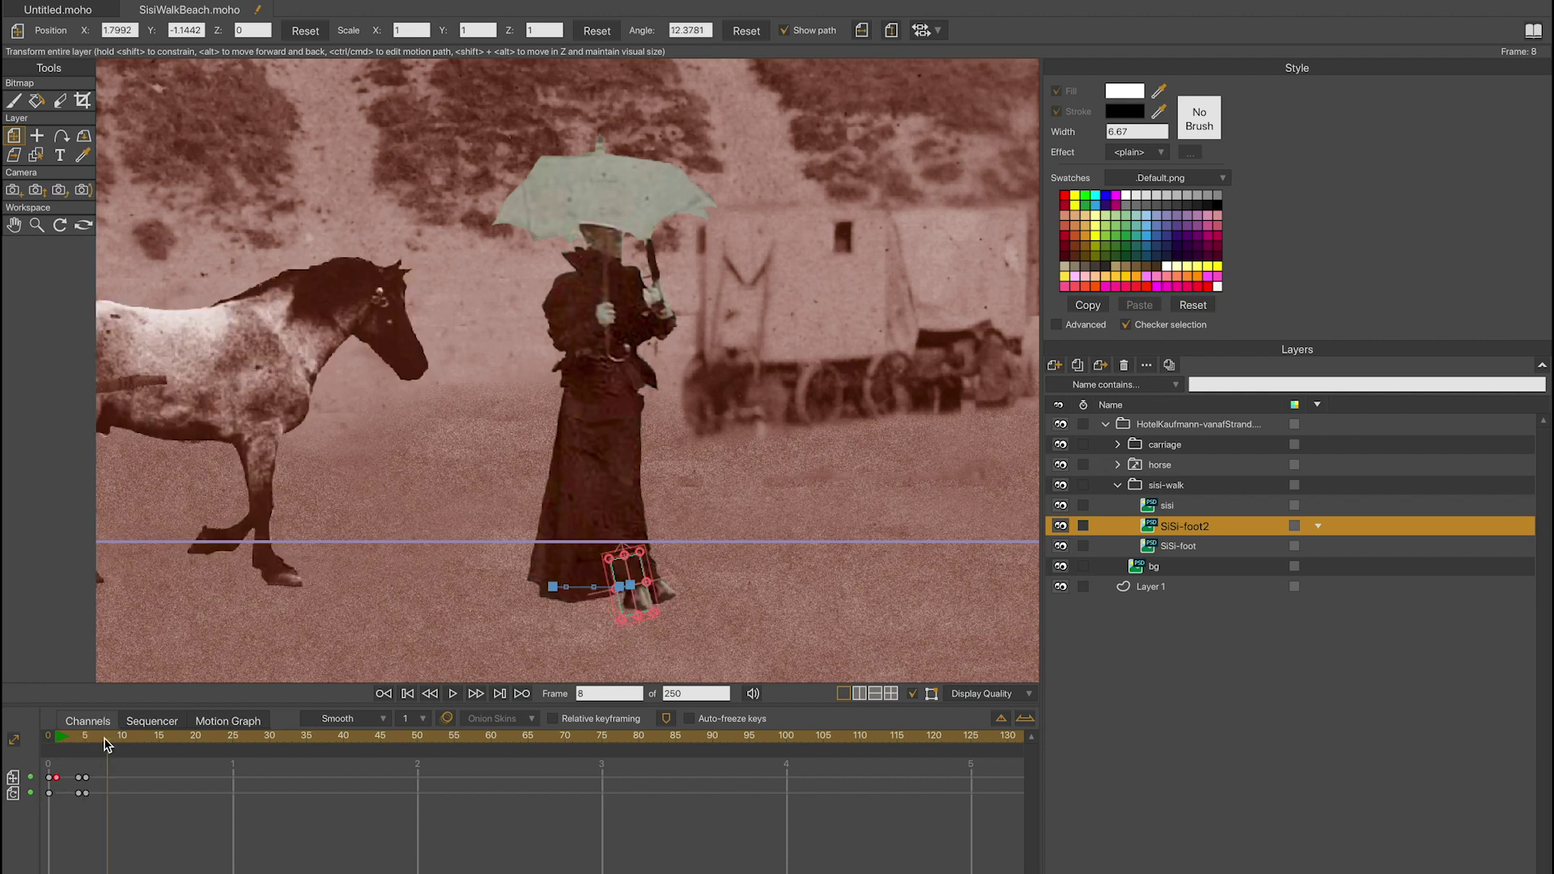
key(ctrl+v)
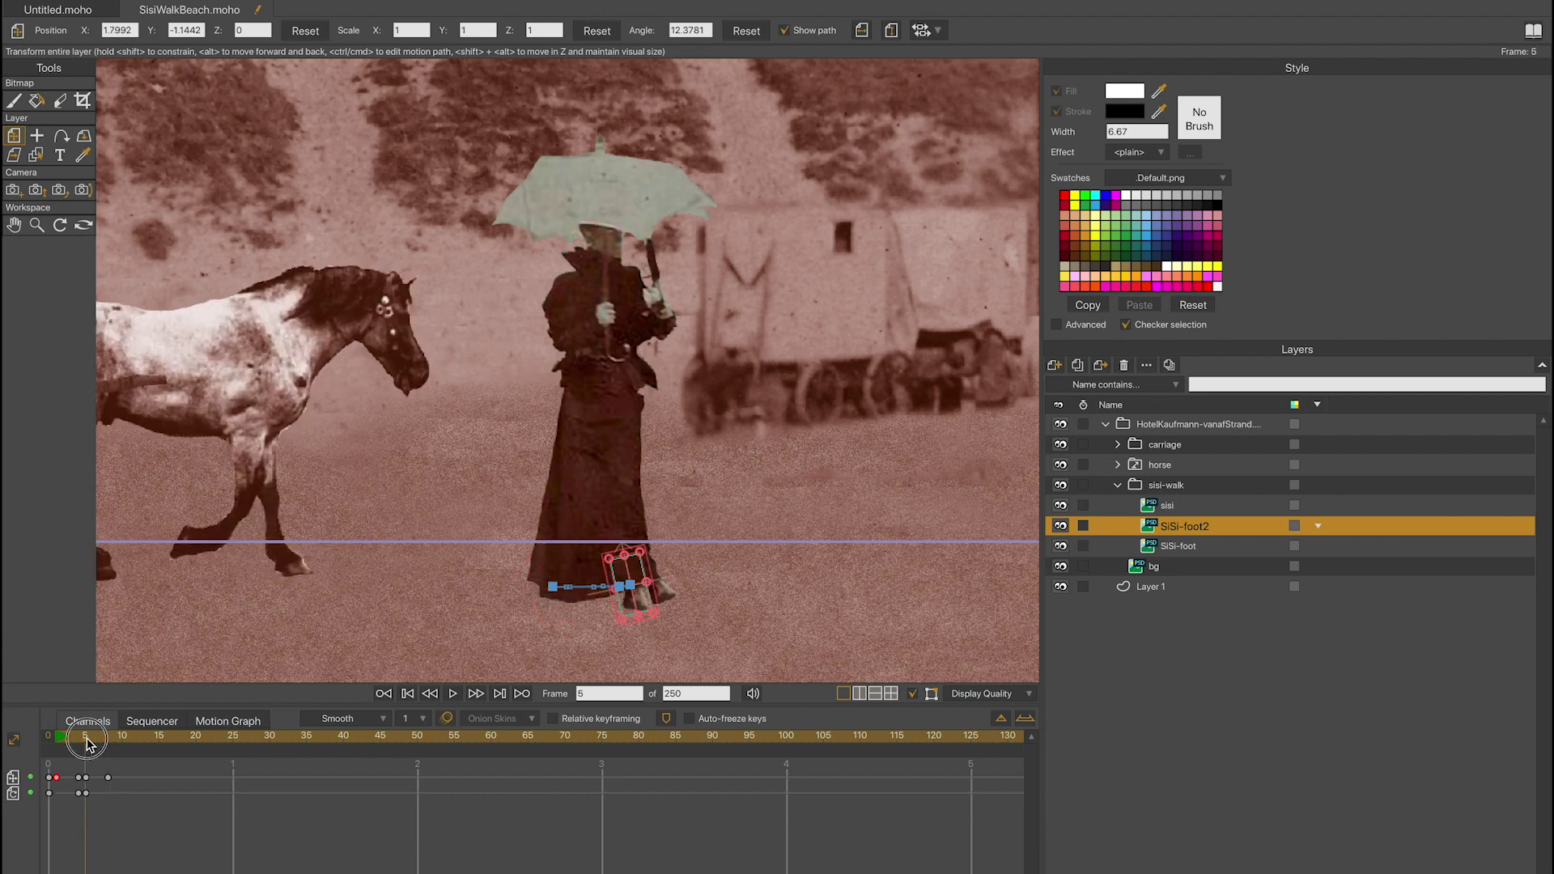
click(87, 739)
Select the SiSi-foot layer and key its position at frames 1 and 8
mouse_move(87, 739)
mouse_down()
mouse_move(110, 742)
mouse_move(55, 739)
mouse_move(106, 738)
mouse_up()
key(Down)
click(686, 615)
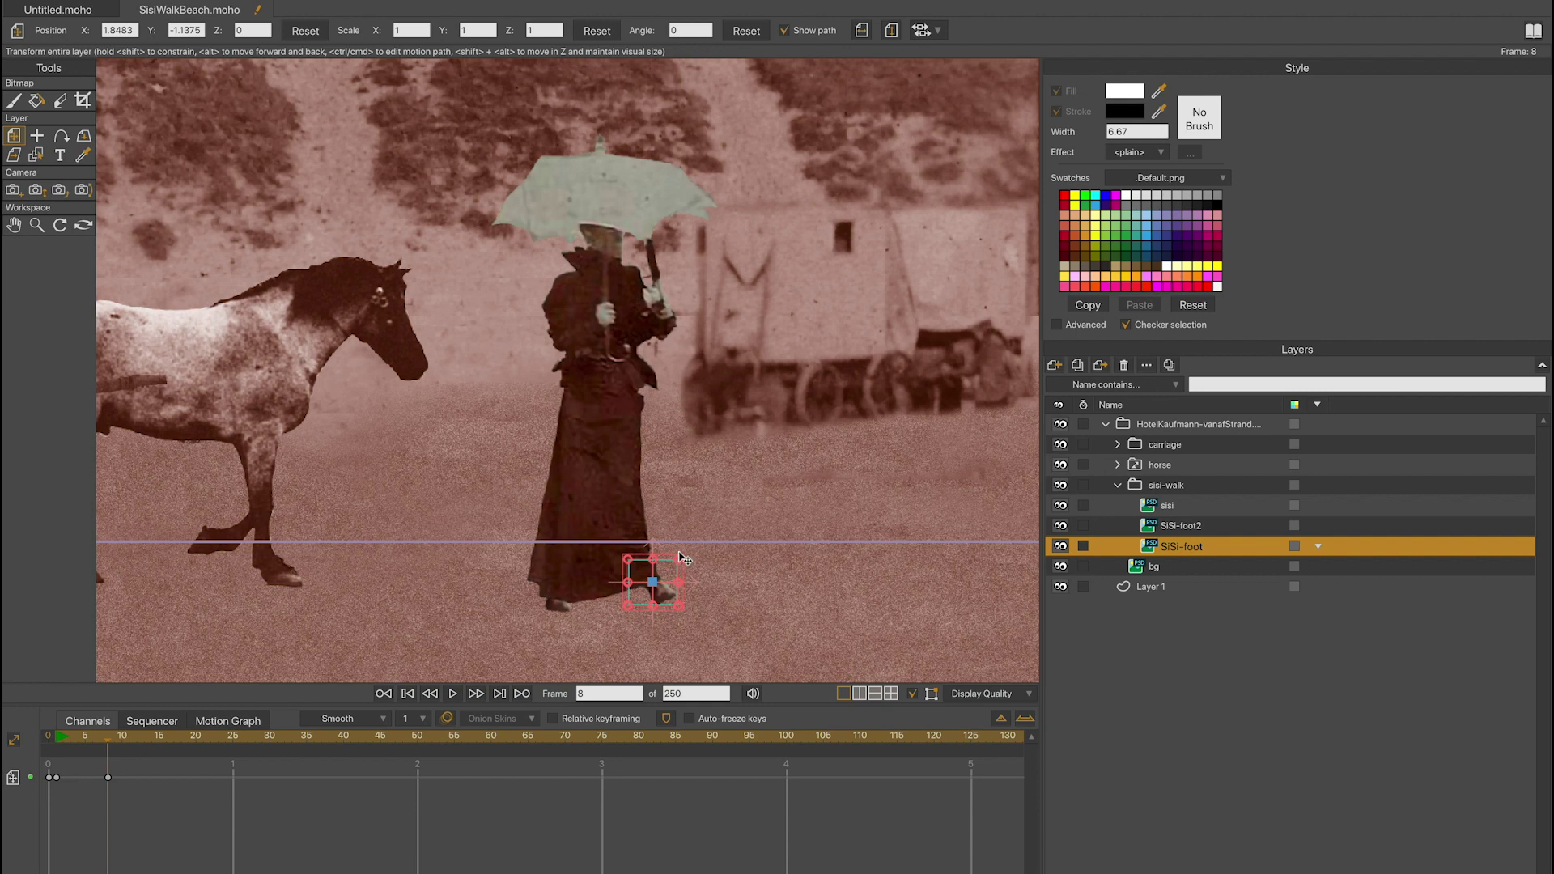
At frame 5, move SiSi-foot back to about X 1.6161, Y -1.1582 and rotate it to about -36.8 degrees
click(686, 567)
drag(132, 811, 85, 738)
click(57, 739)
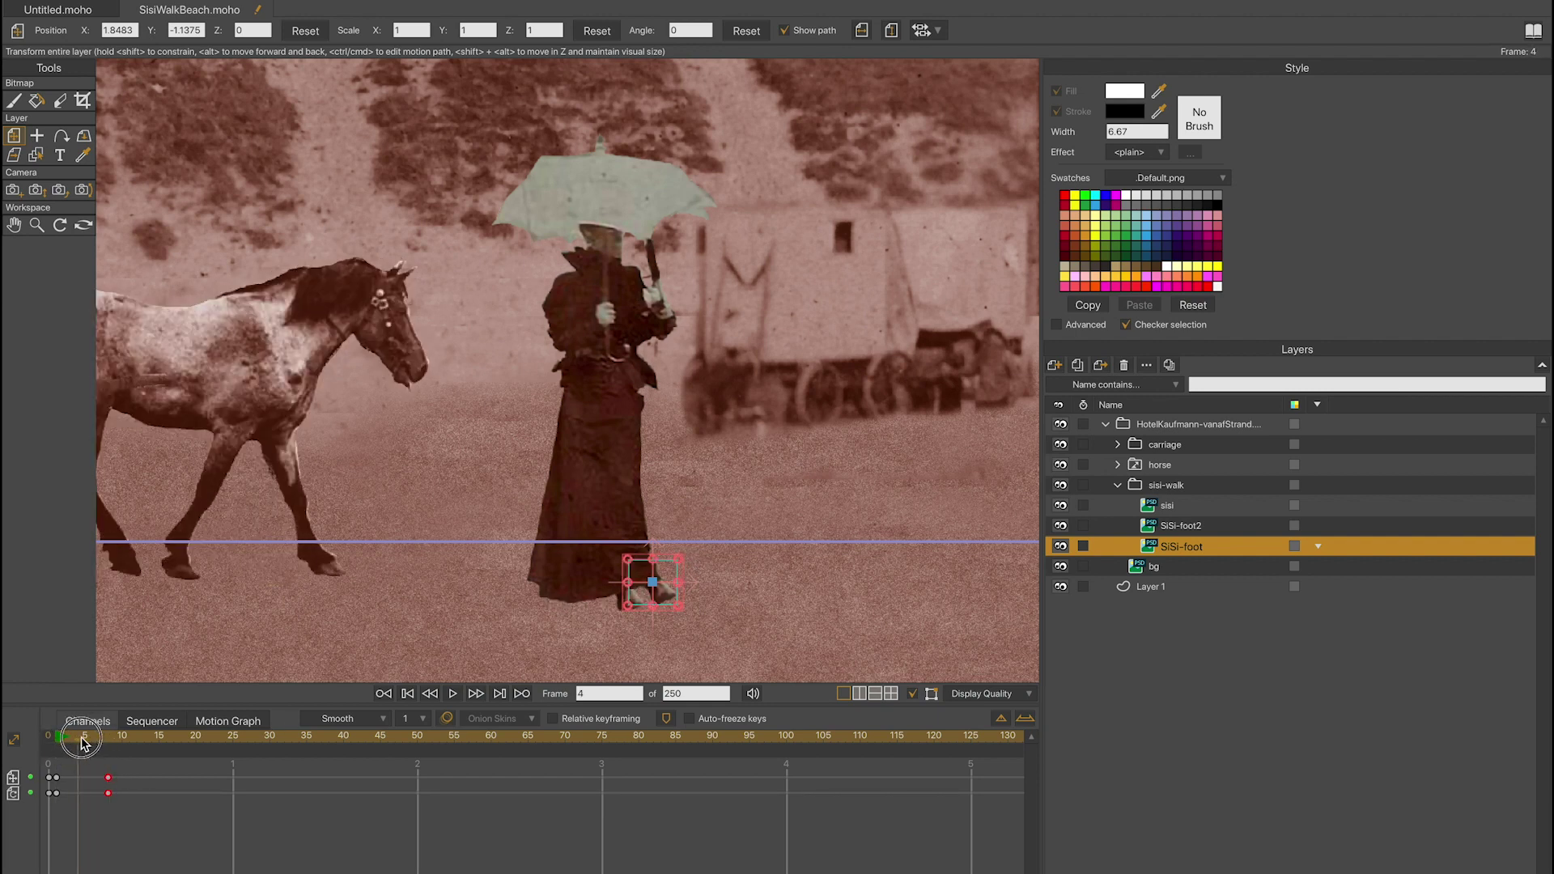
drag(664, 590, 566, 601)
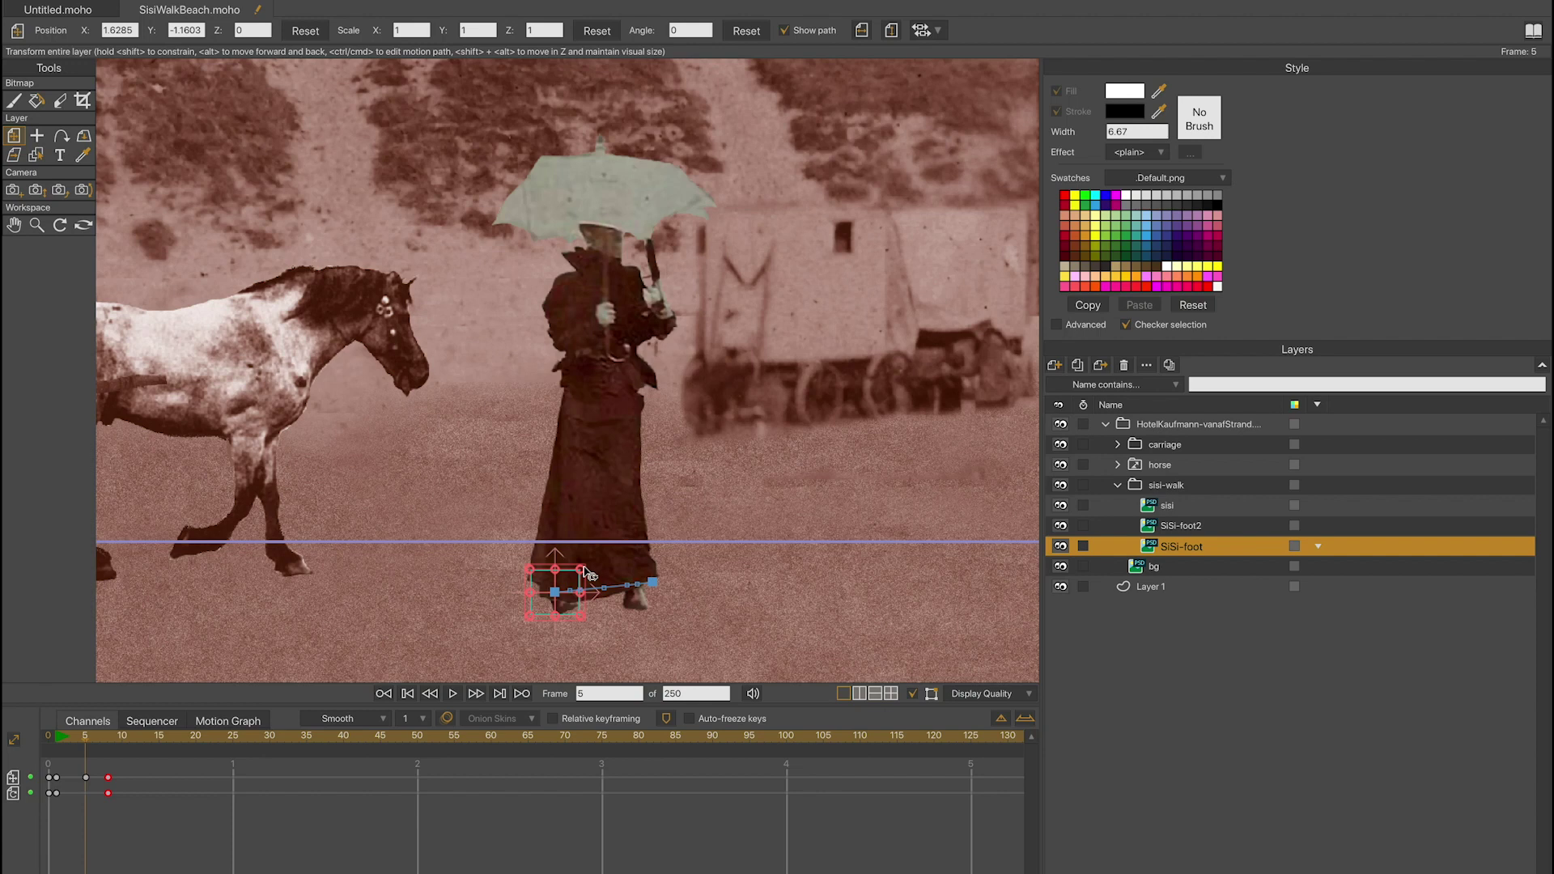
drag(585, 571, 556, 607)
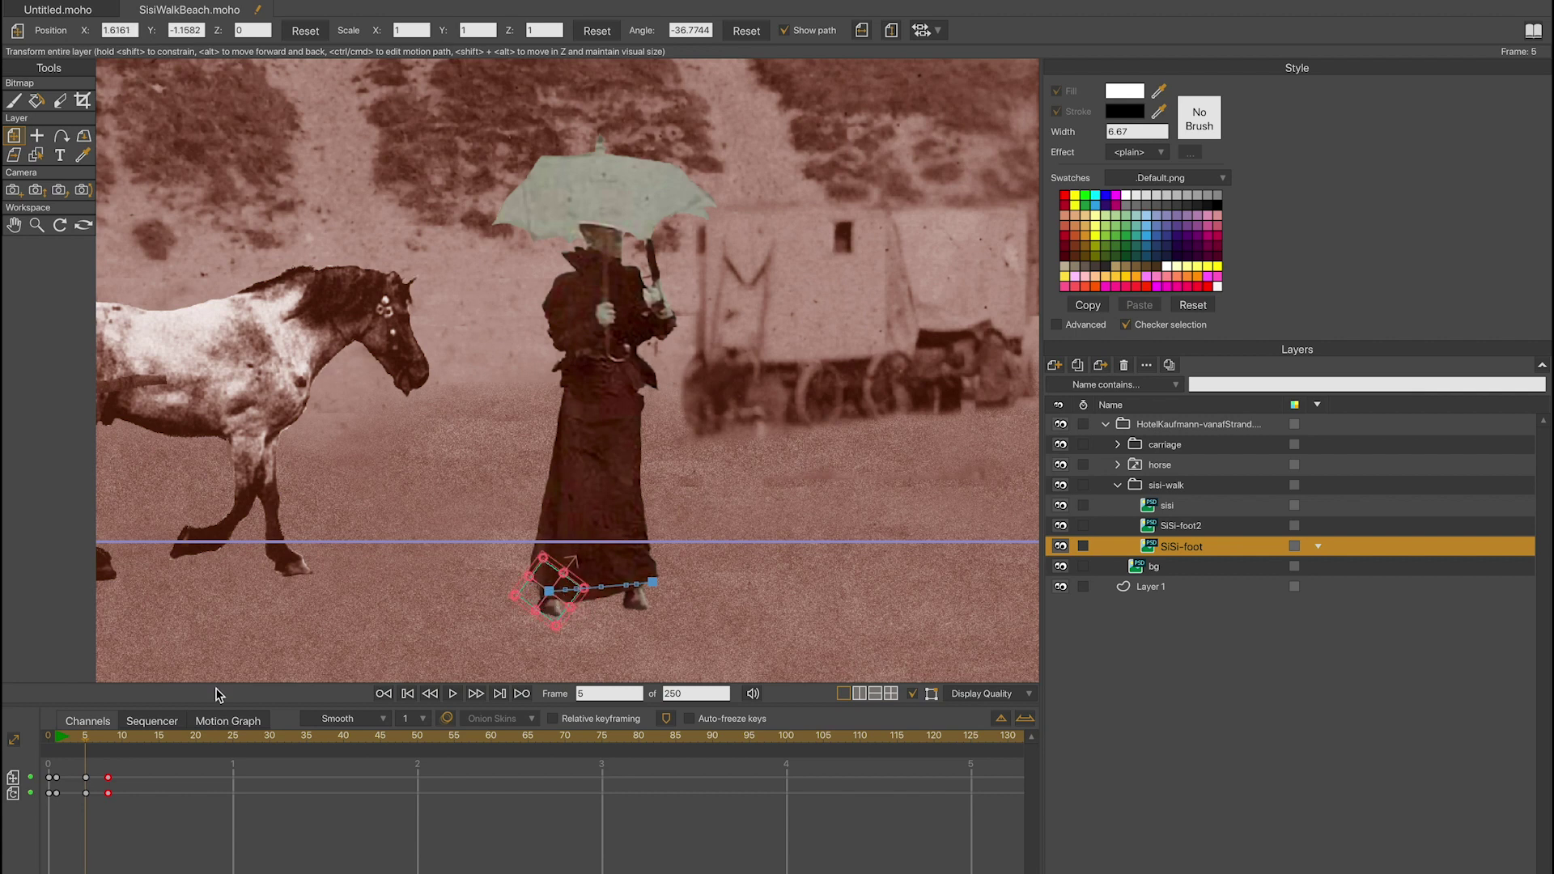
Set the frame 8 keyframes of SiSi-foot and the frame 8 position key of SiSi-foot2 to Cycle back to absolute frame 1
mouse_move(84, 743)
mouse_down()
mouse_move(59, 739)
mouse_move(114, 742)
mouse_move(56, 735)
mouse_move(218, 739)
mouse_move(55, 752)
mouse_move(124, 755)
mouse_move(110, 781)
mouse_up()
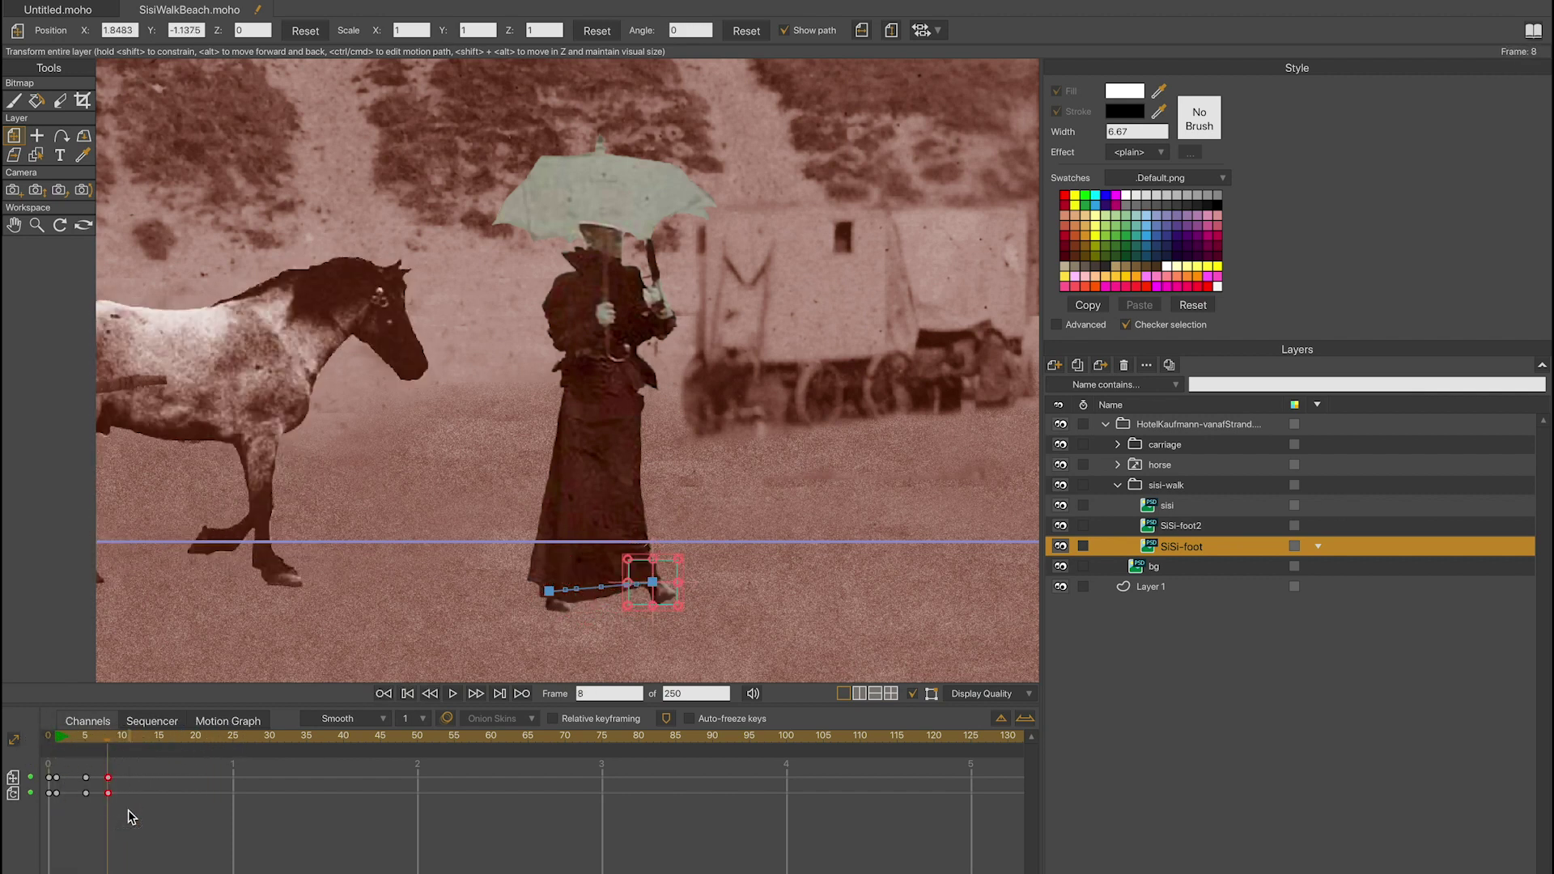
right_click(110, 781)
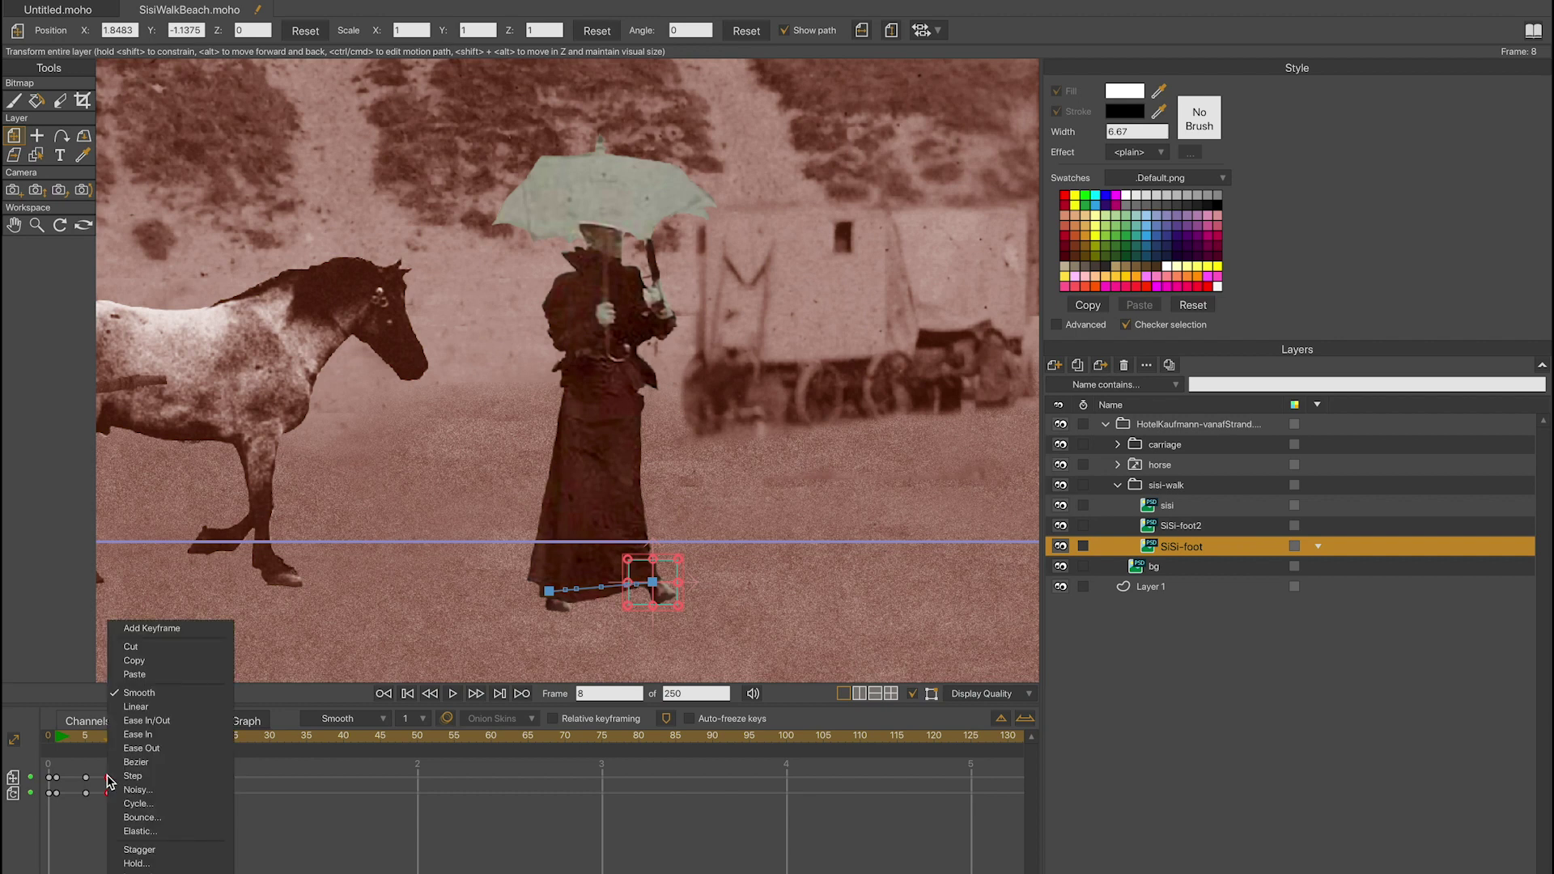
click(141, 804)
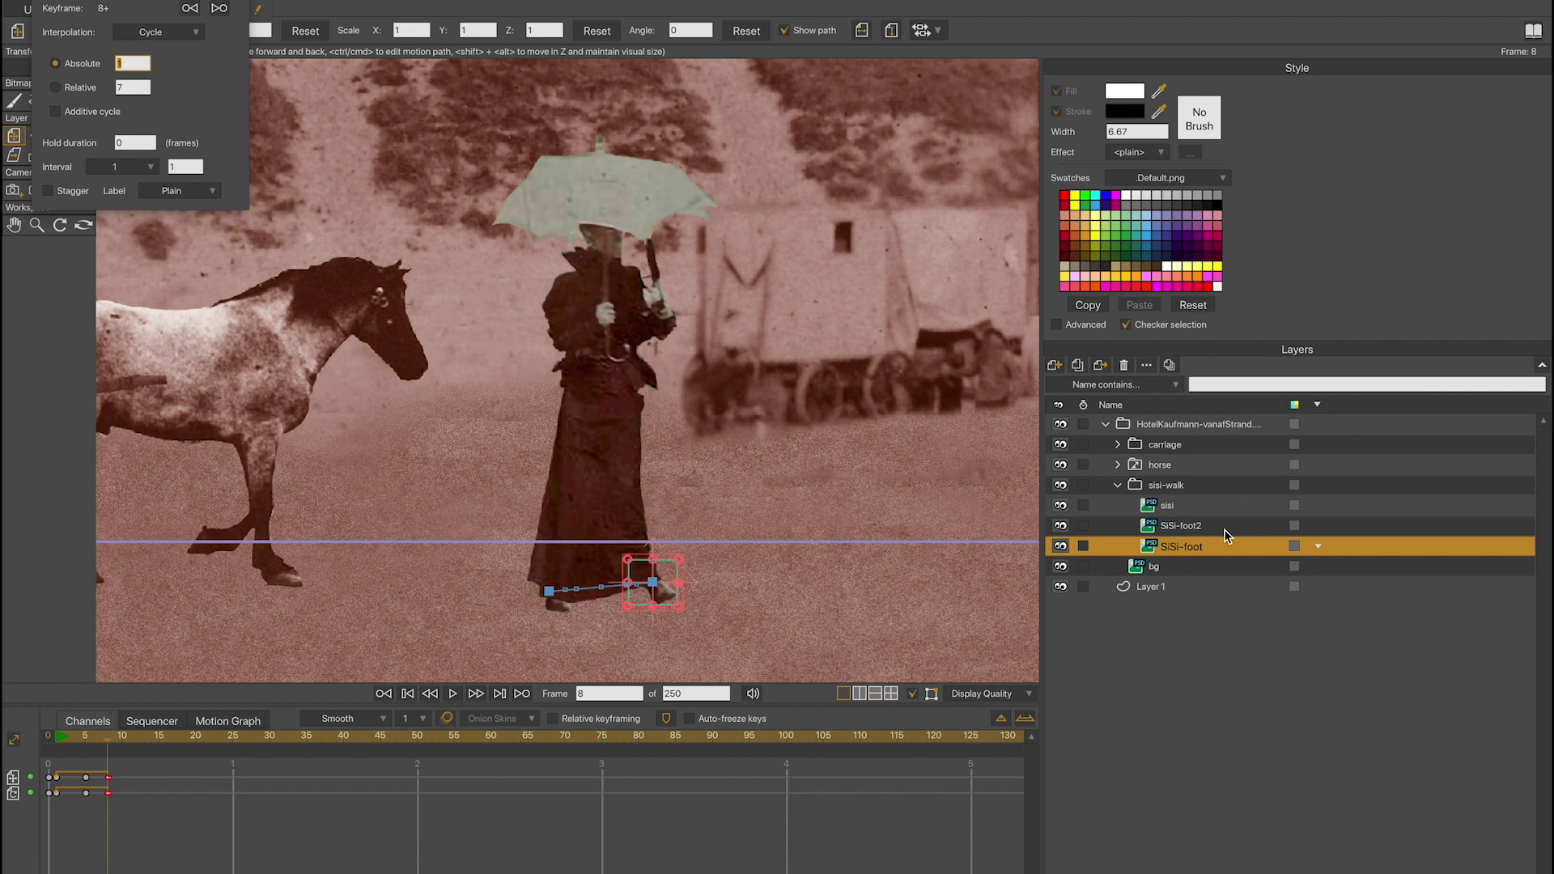
click(1186, 528)
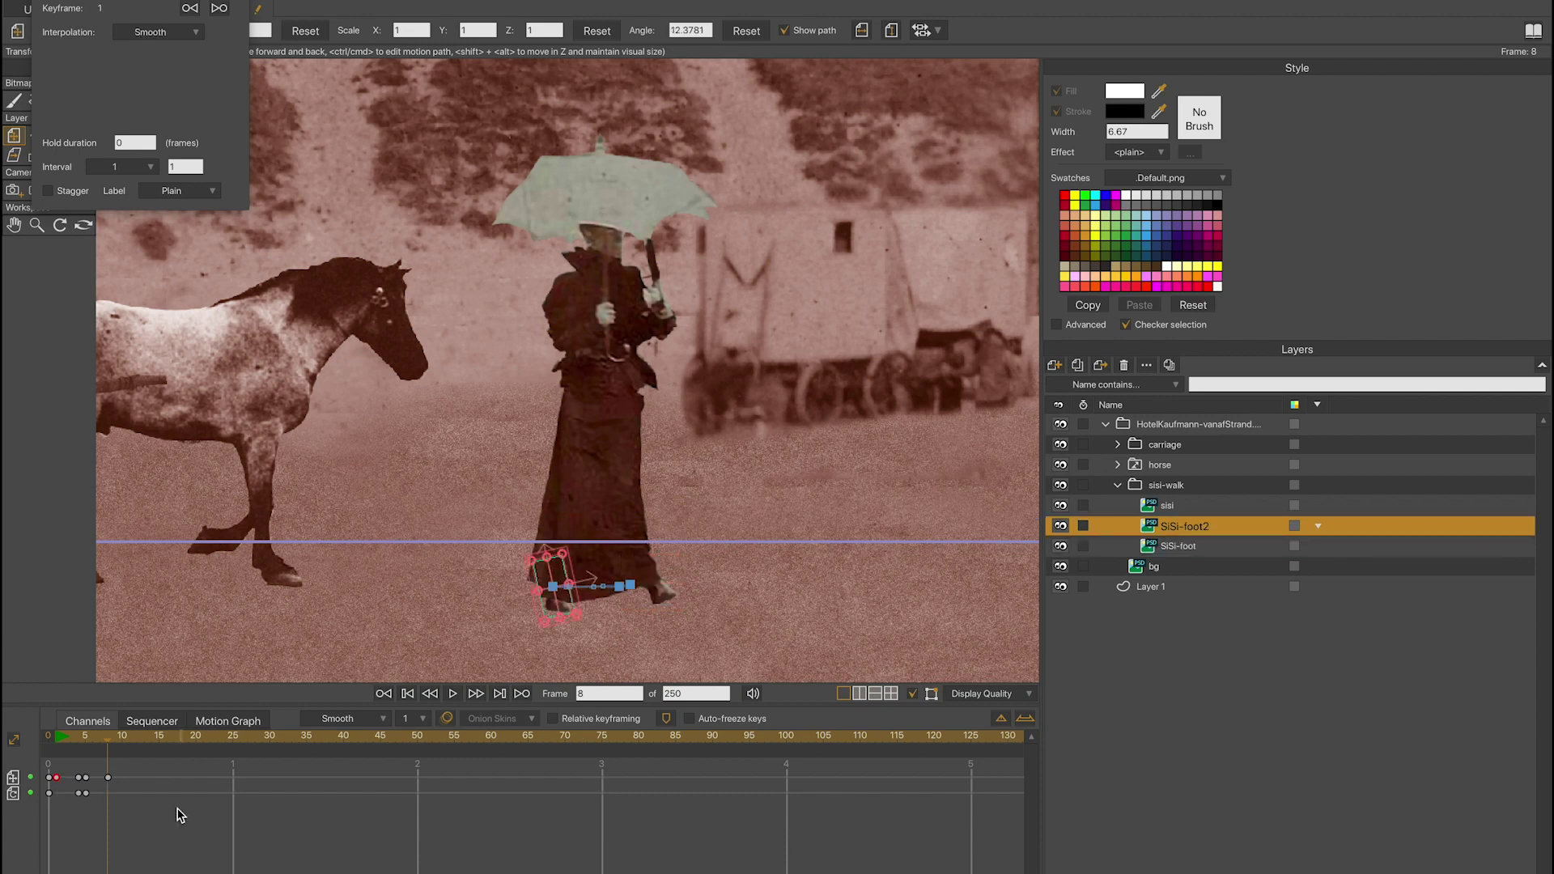
right_click(109, 782)
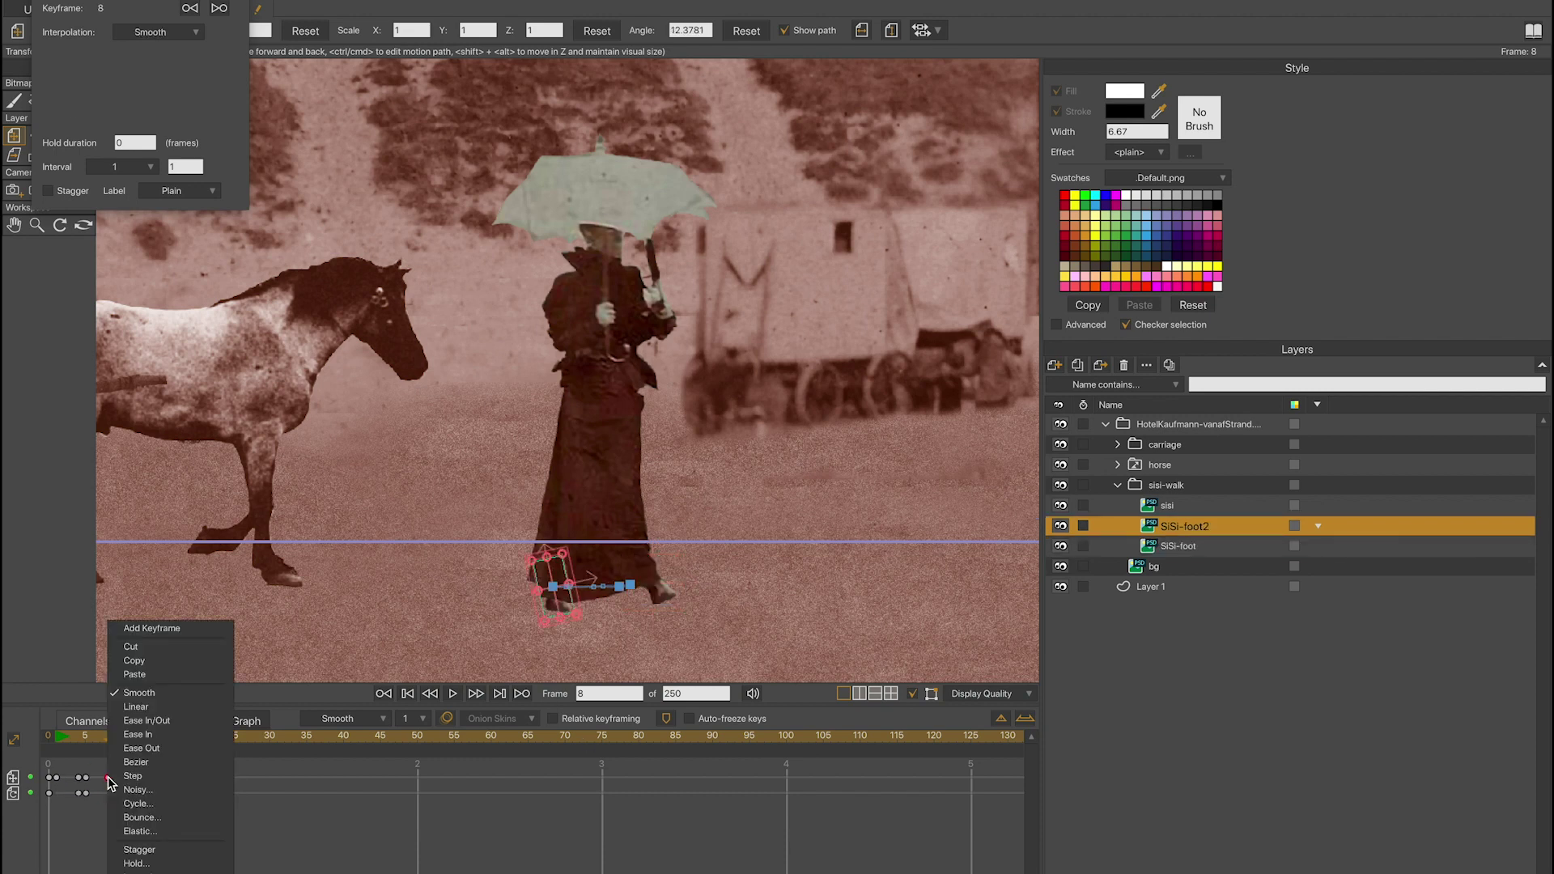
click(139, 801)
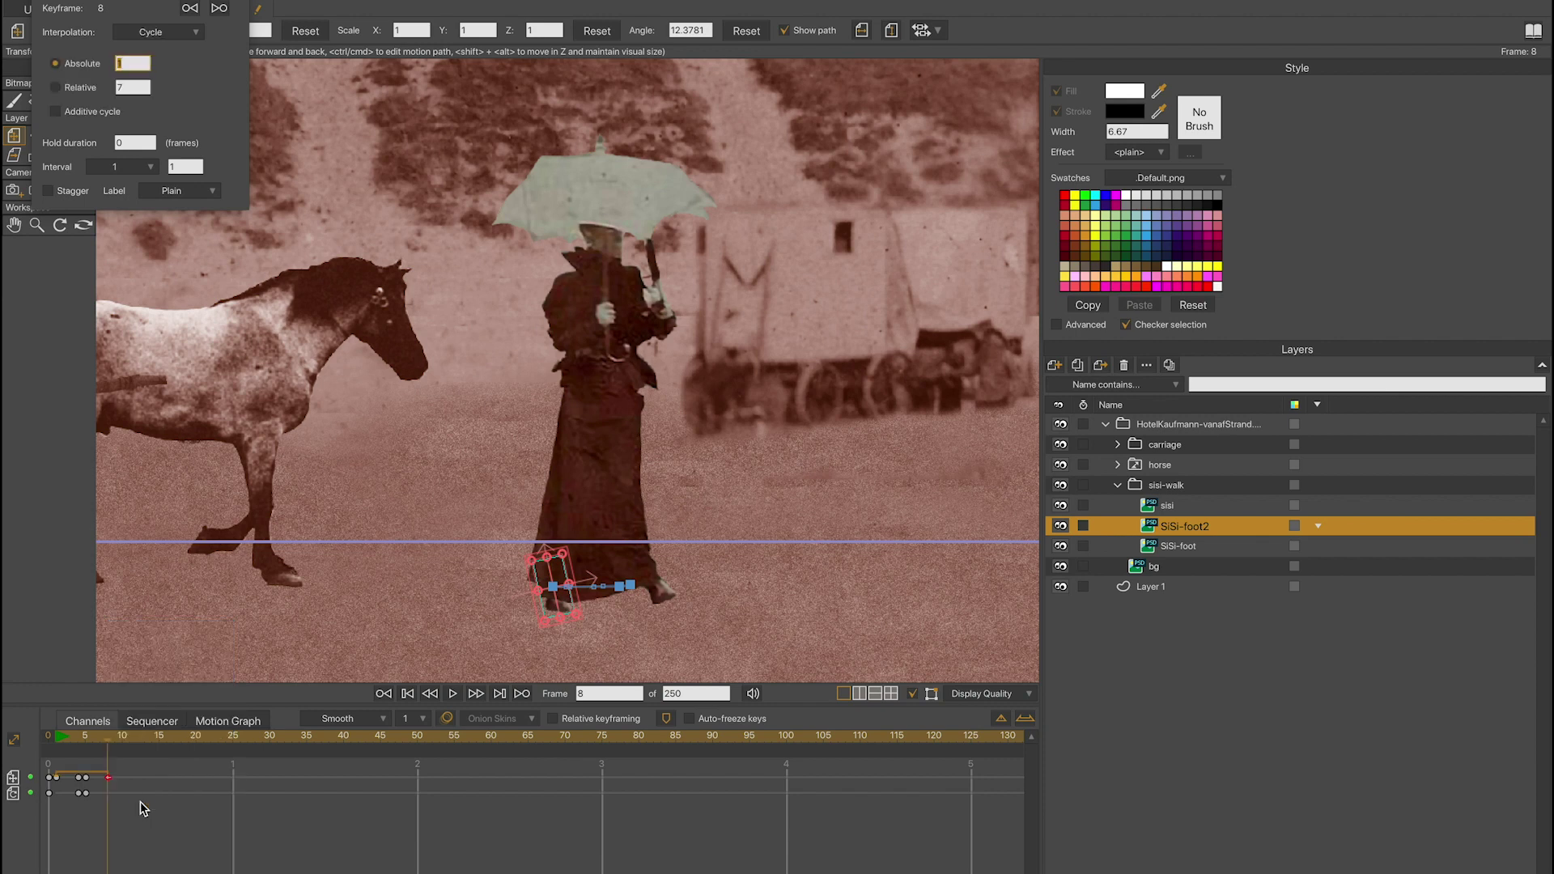
Scrub through the timeline up to about frame 45 to check the cycling feet, and return to frame 1
click(130, 739)
drag(147, 739, 336, 735)
drag(103, 735, 380, 737)
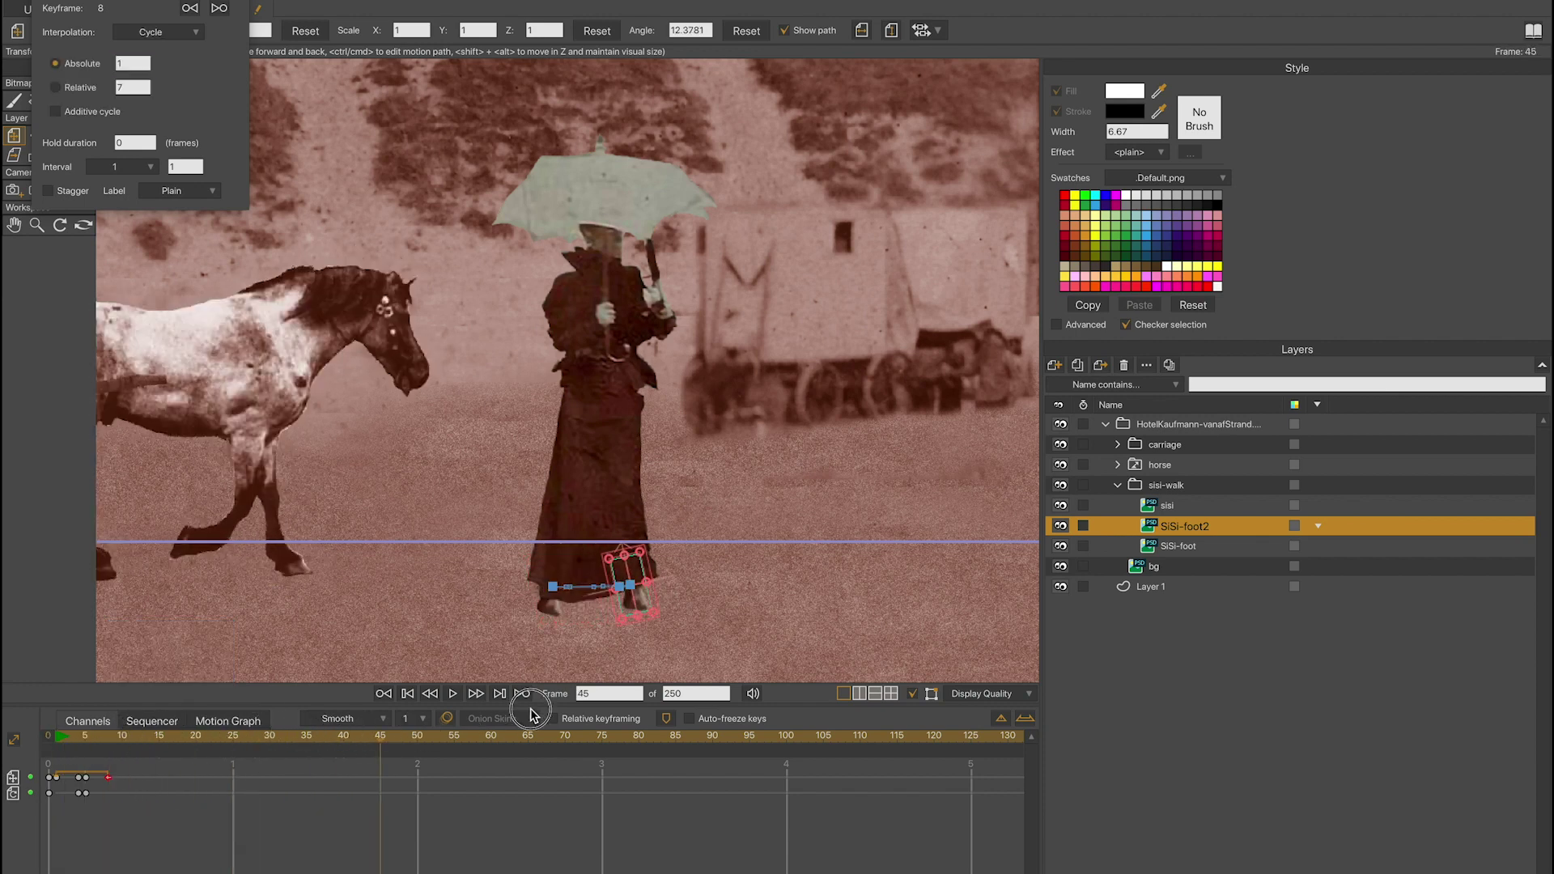
click(50, 738)
drag(50, 738, 49, 756)
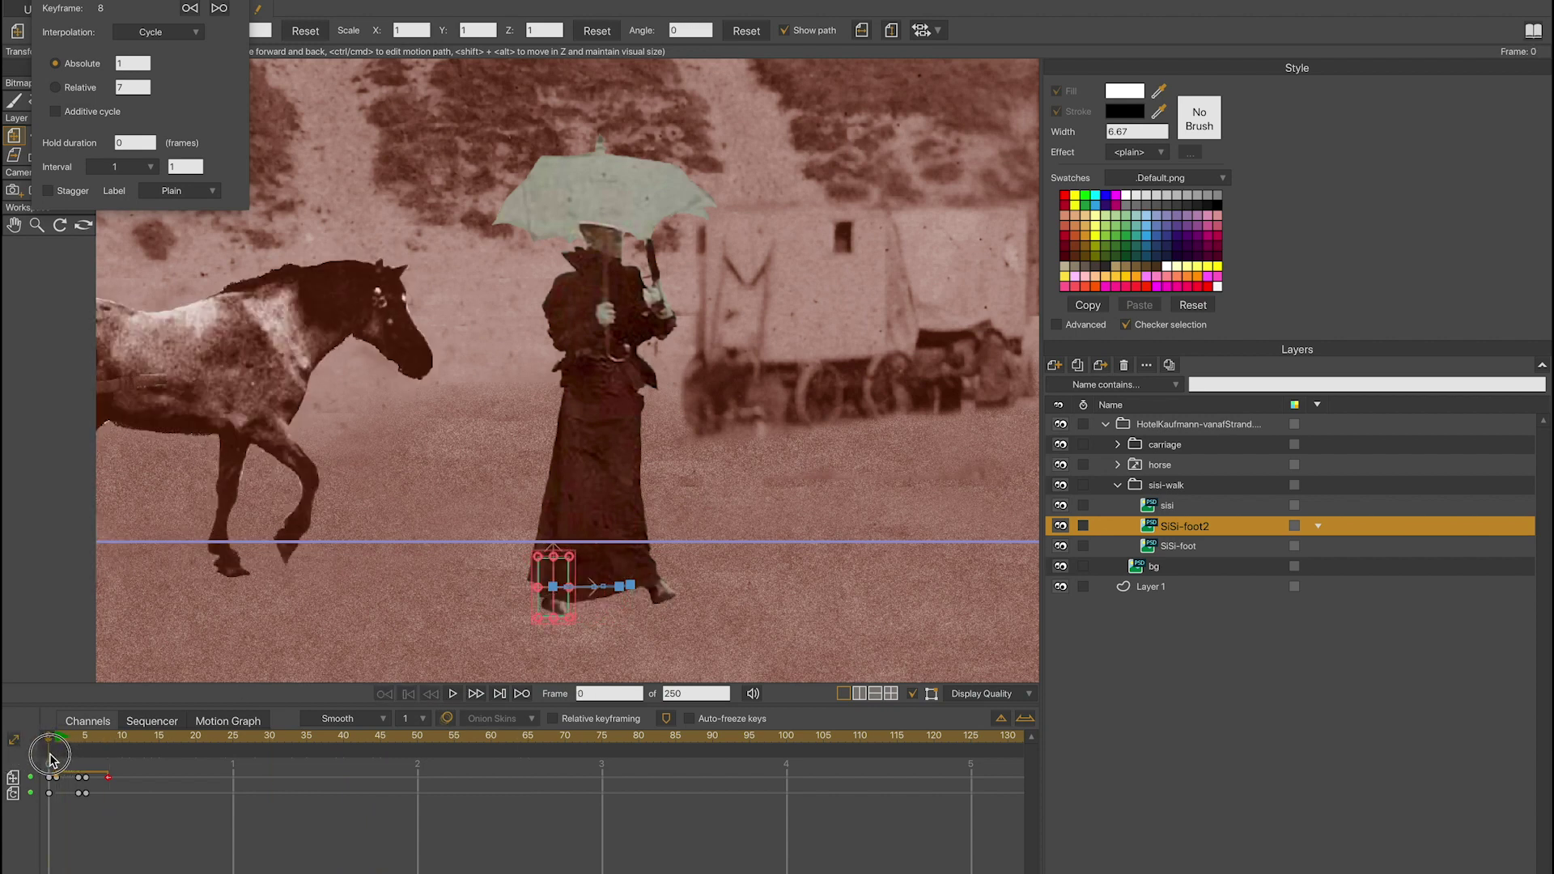
click(50, 759)
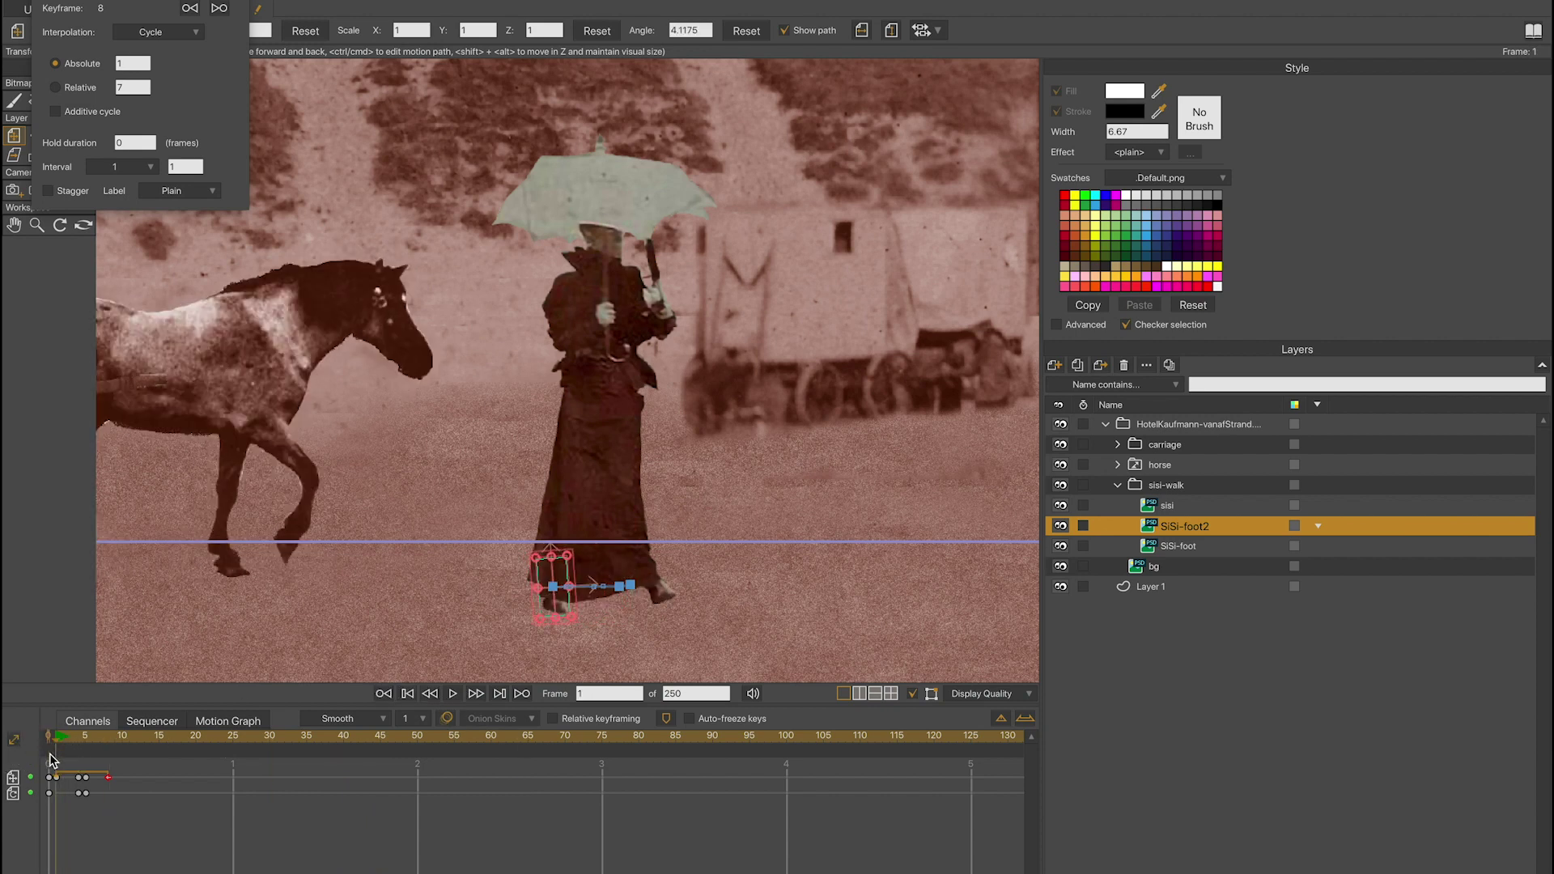
Key the sisi layer's position at frames 1 and 8, and raise the layer slightly at frame 5
click(1171, 508)
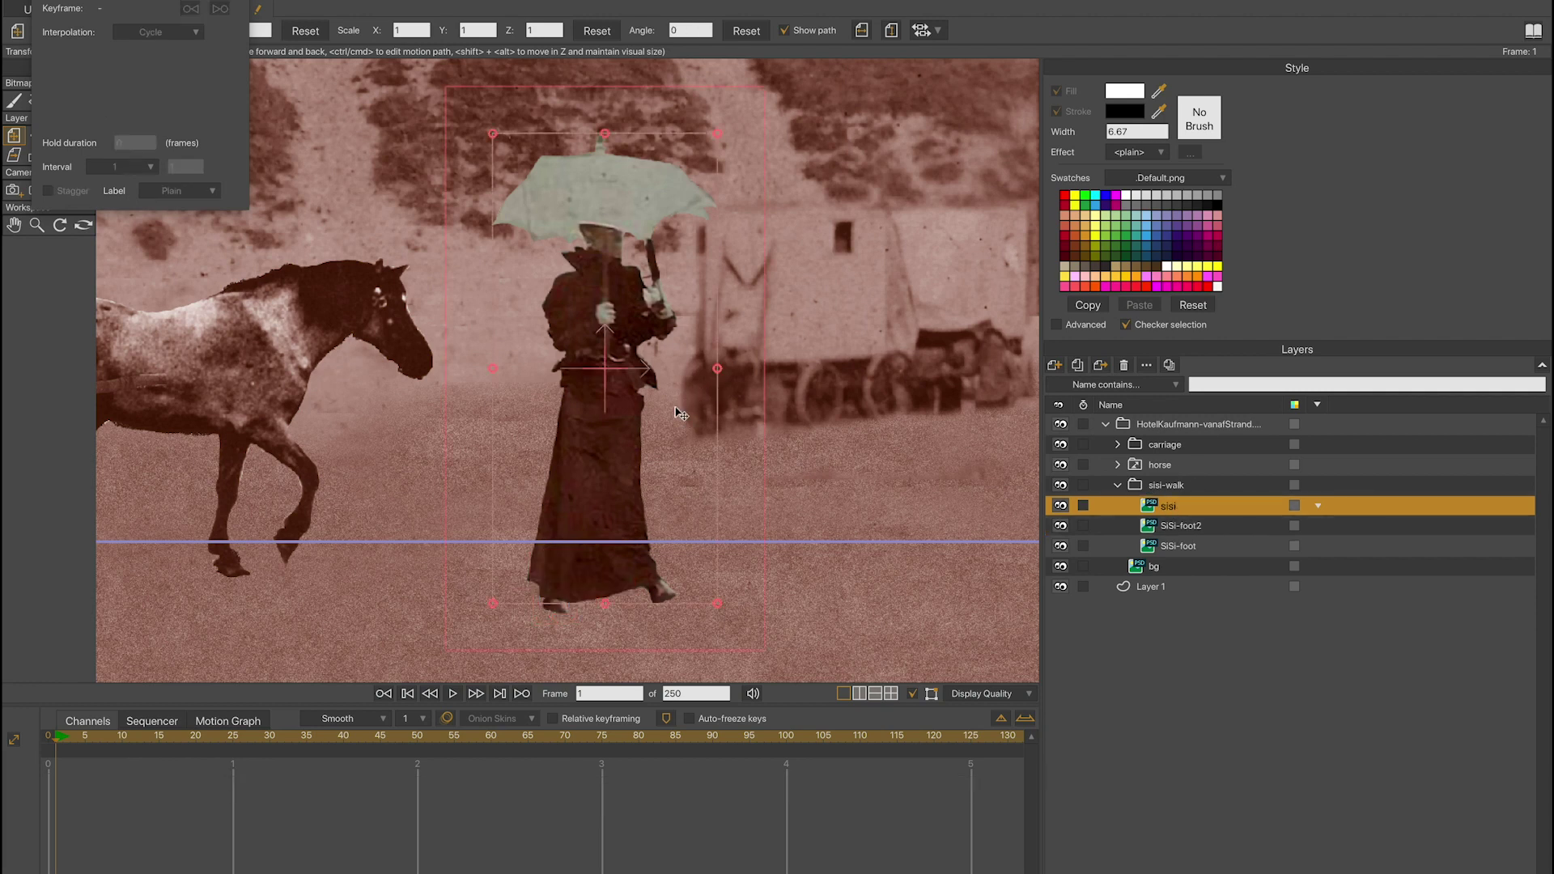
click(628, 431)
drag(58, 747, 111, 746)
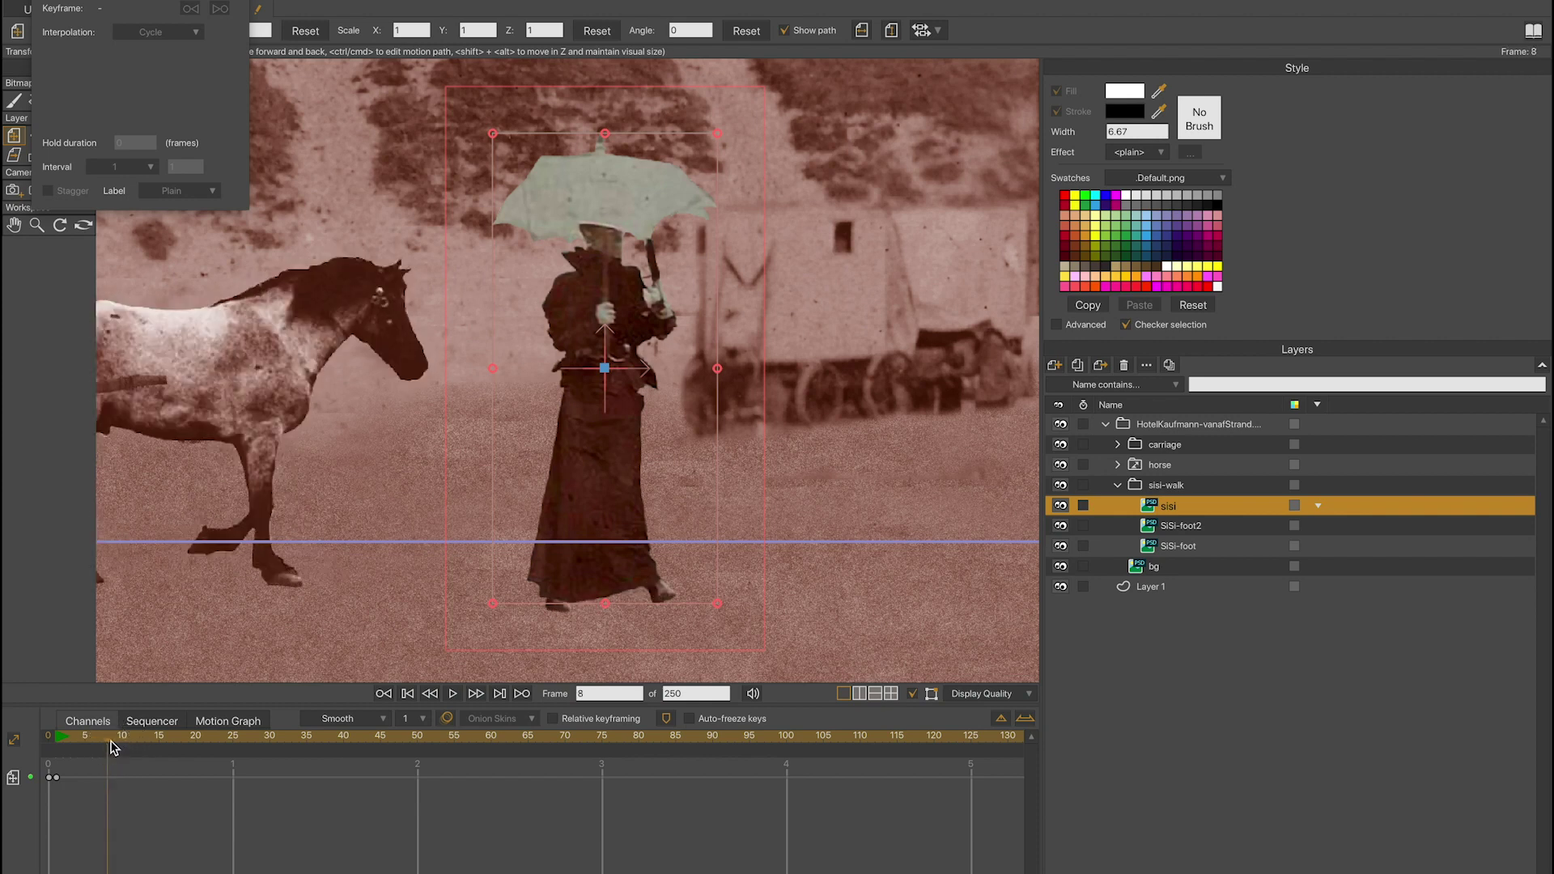
click(600, 366)
click(84, 744)
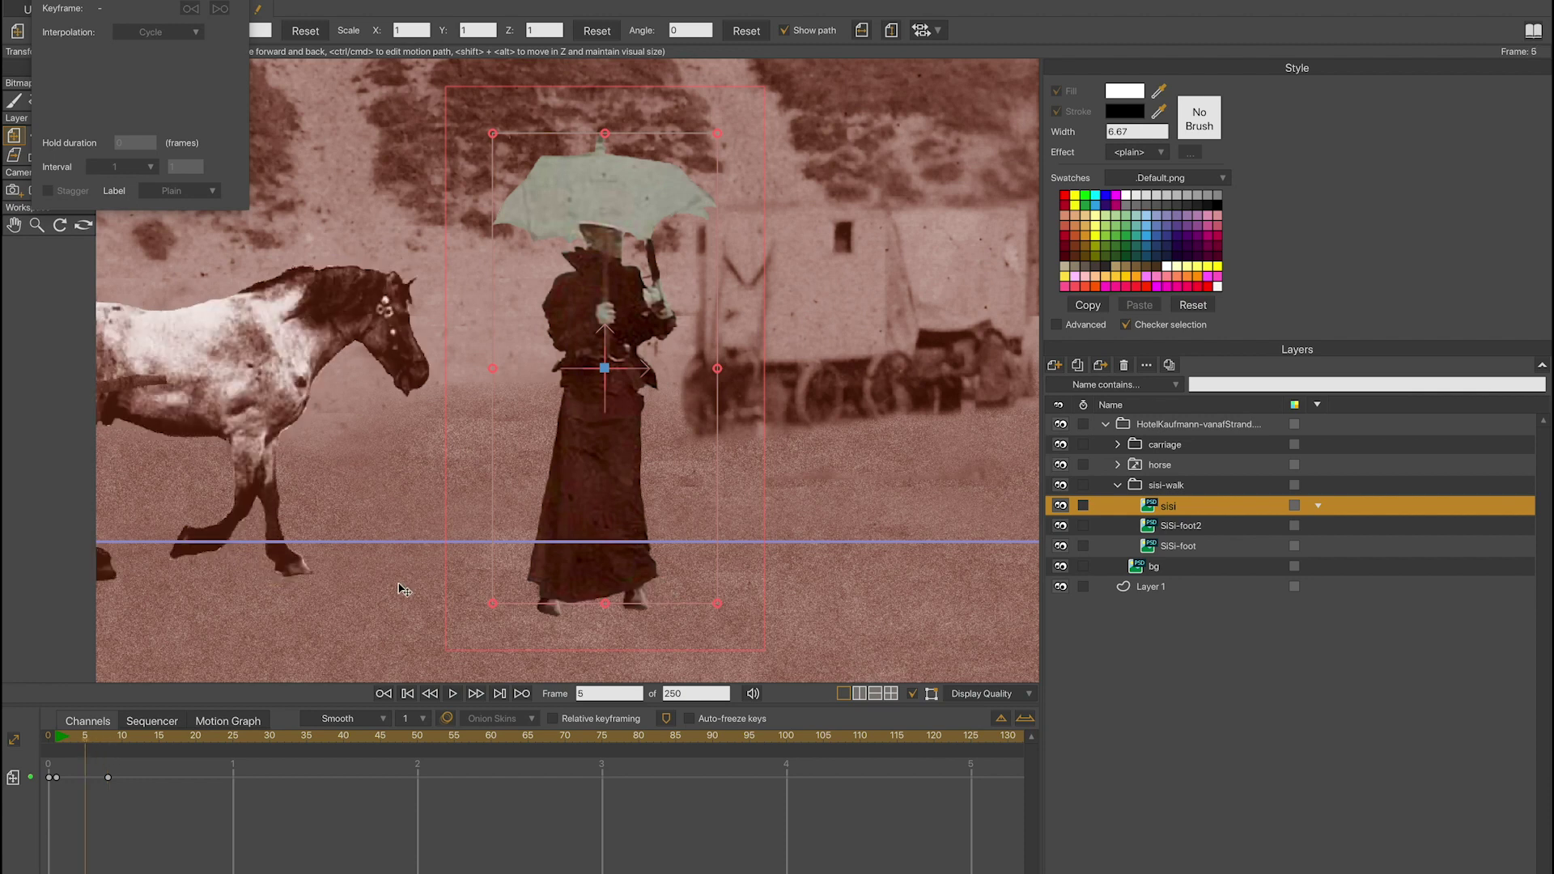
drag(577, 481, 578, 475)
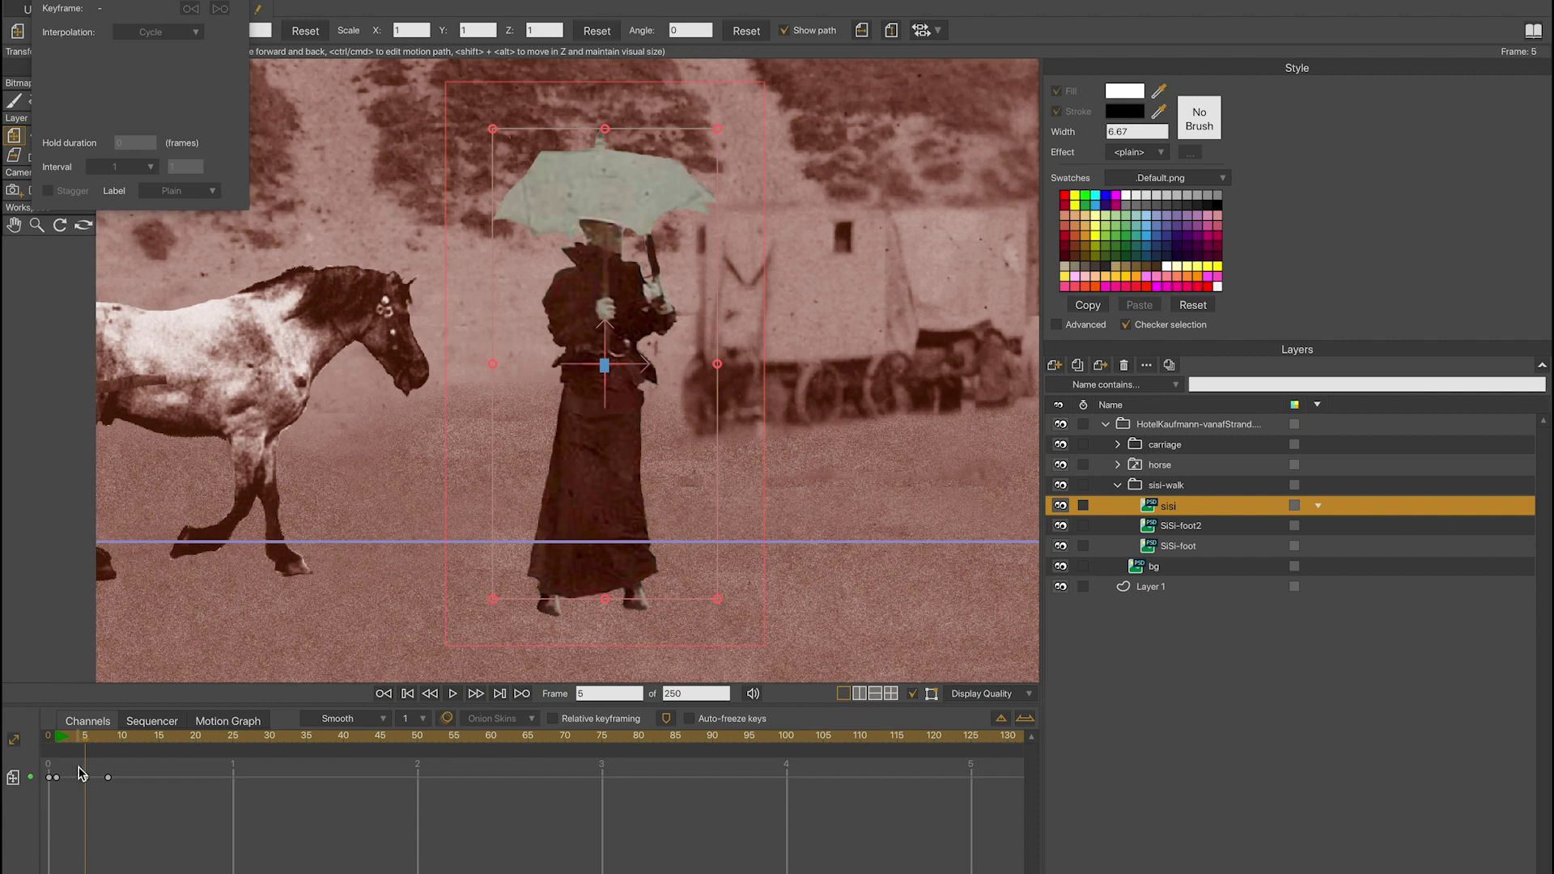
Set the sisi layer's frame 8 position key to Cycle back to absolute frame 1, and return to frame 1
click(110, 778)
right_click(111, 779)
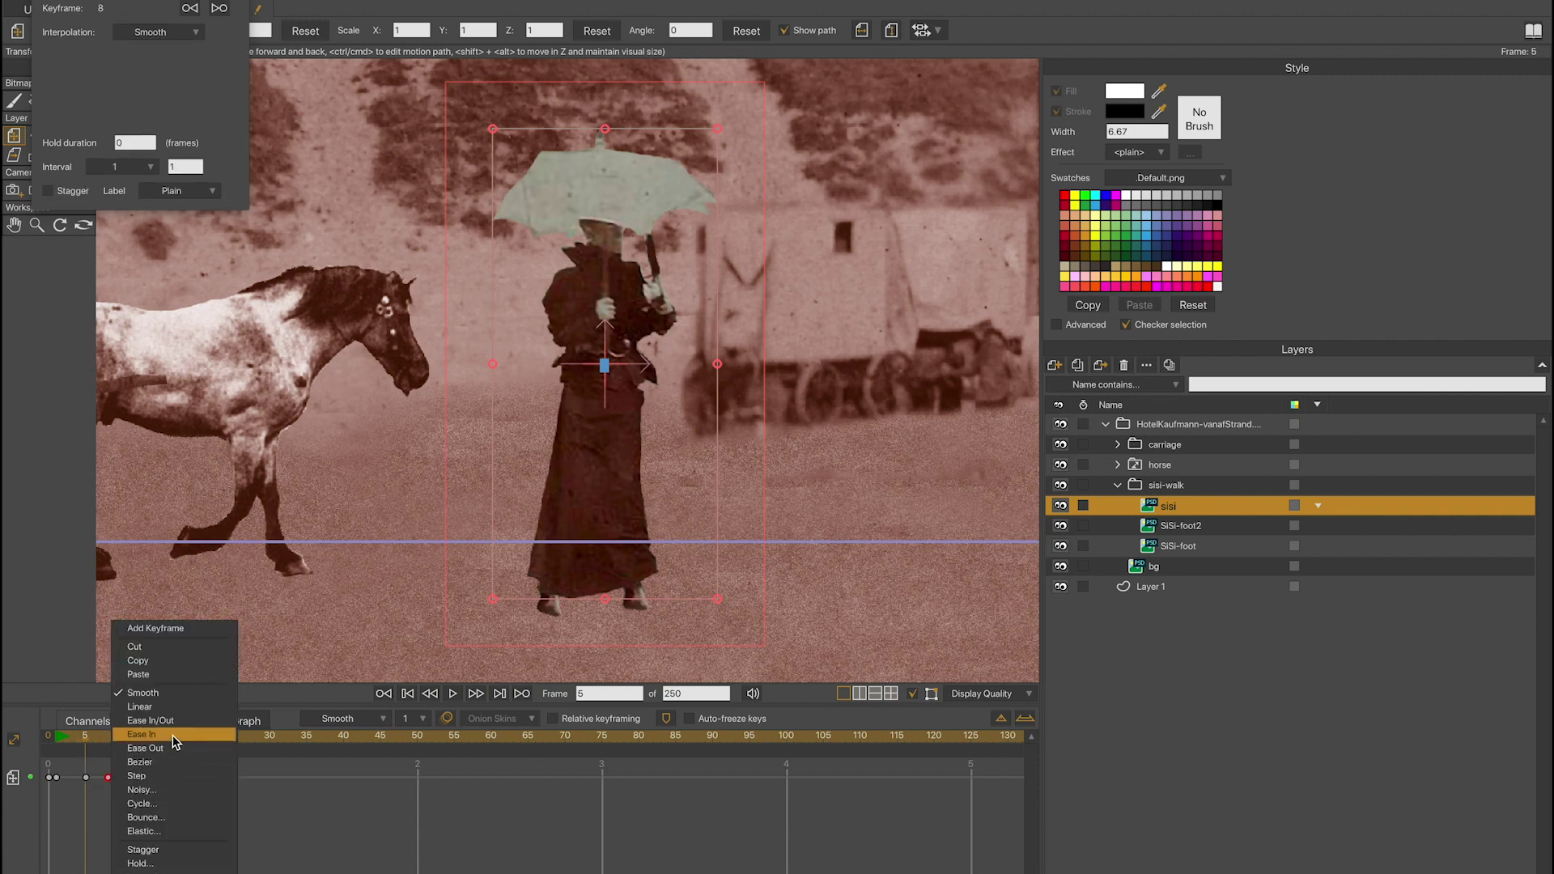
click(165, 803)
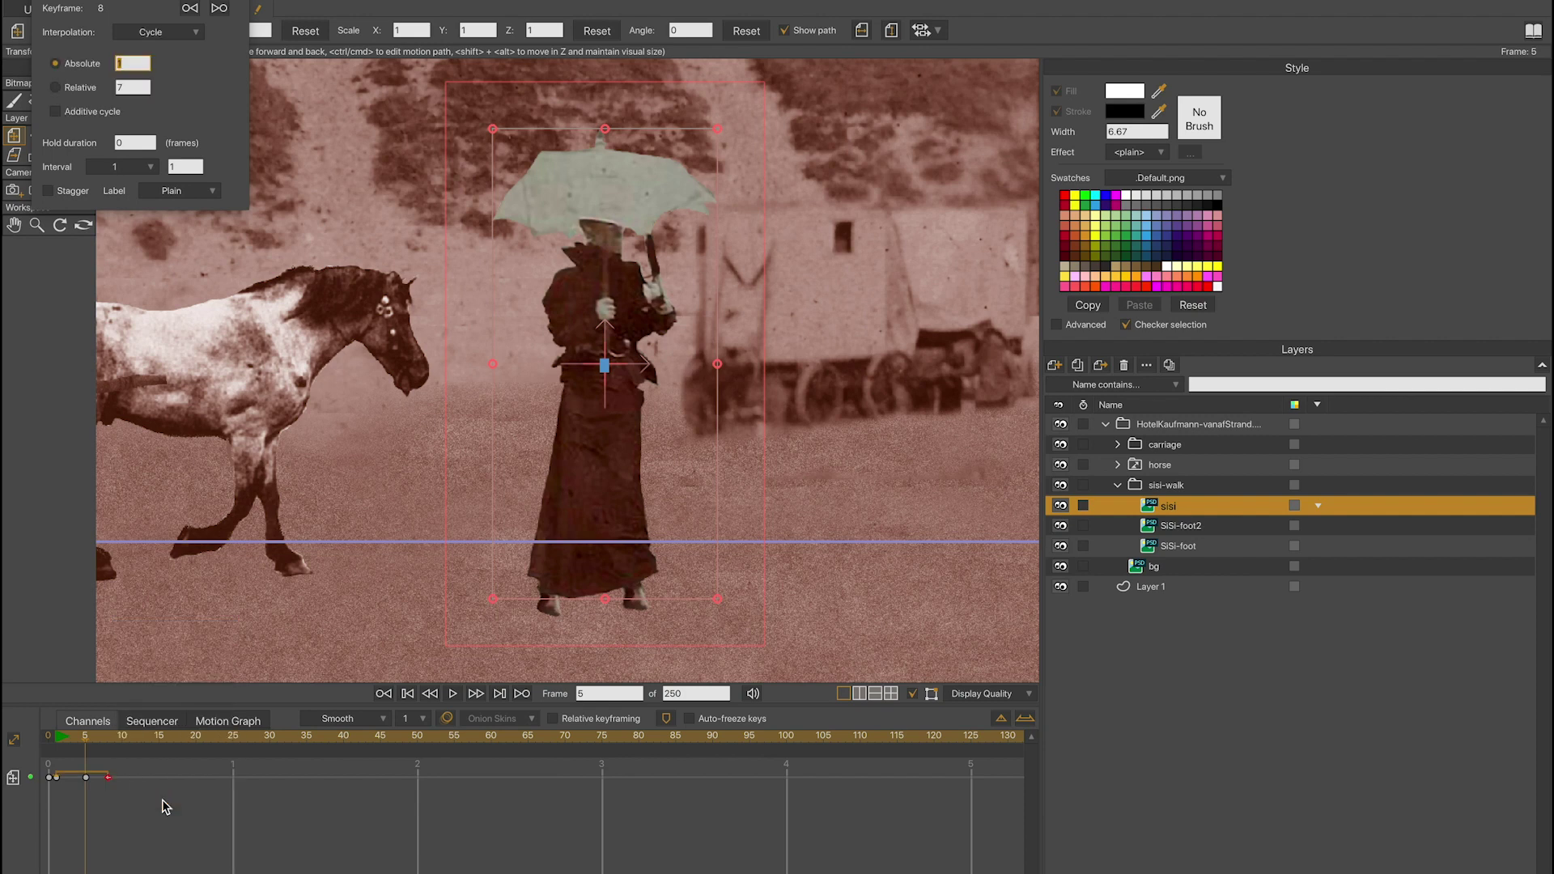
drag(84, 738, 57, 757)
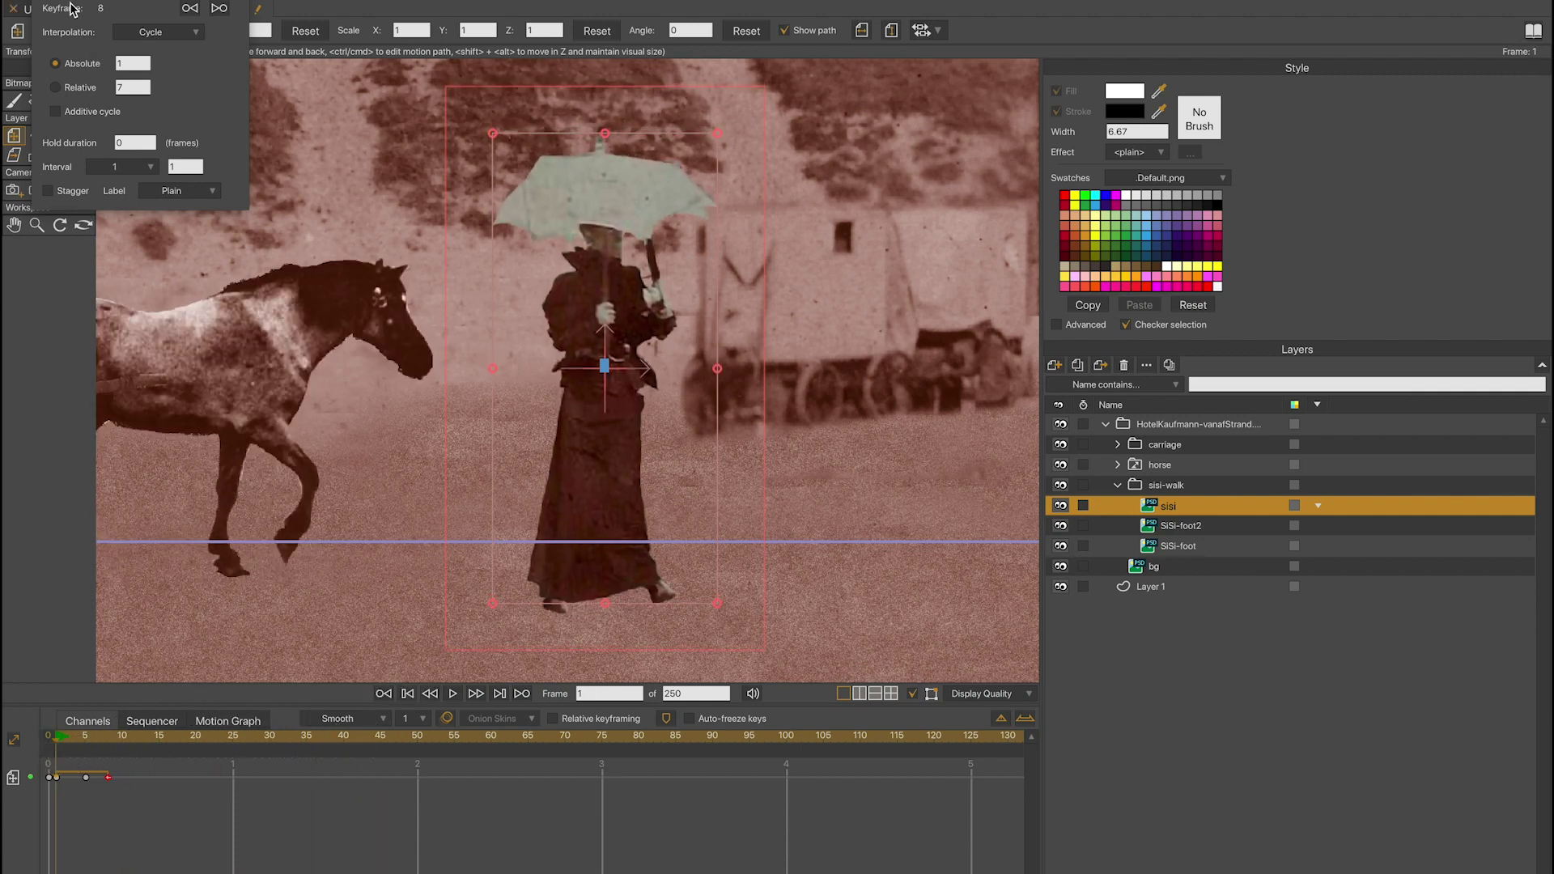
At frame 1, move the whole sisi-walk group off the photo's left edge to about X -4.8221, Y 0.2159
click(36, 225)
drag(880, 328, 449, 365)
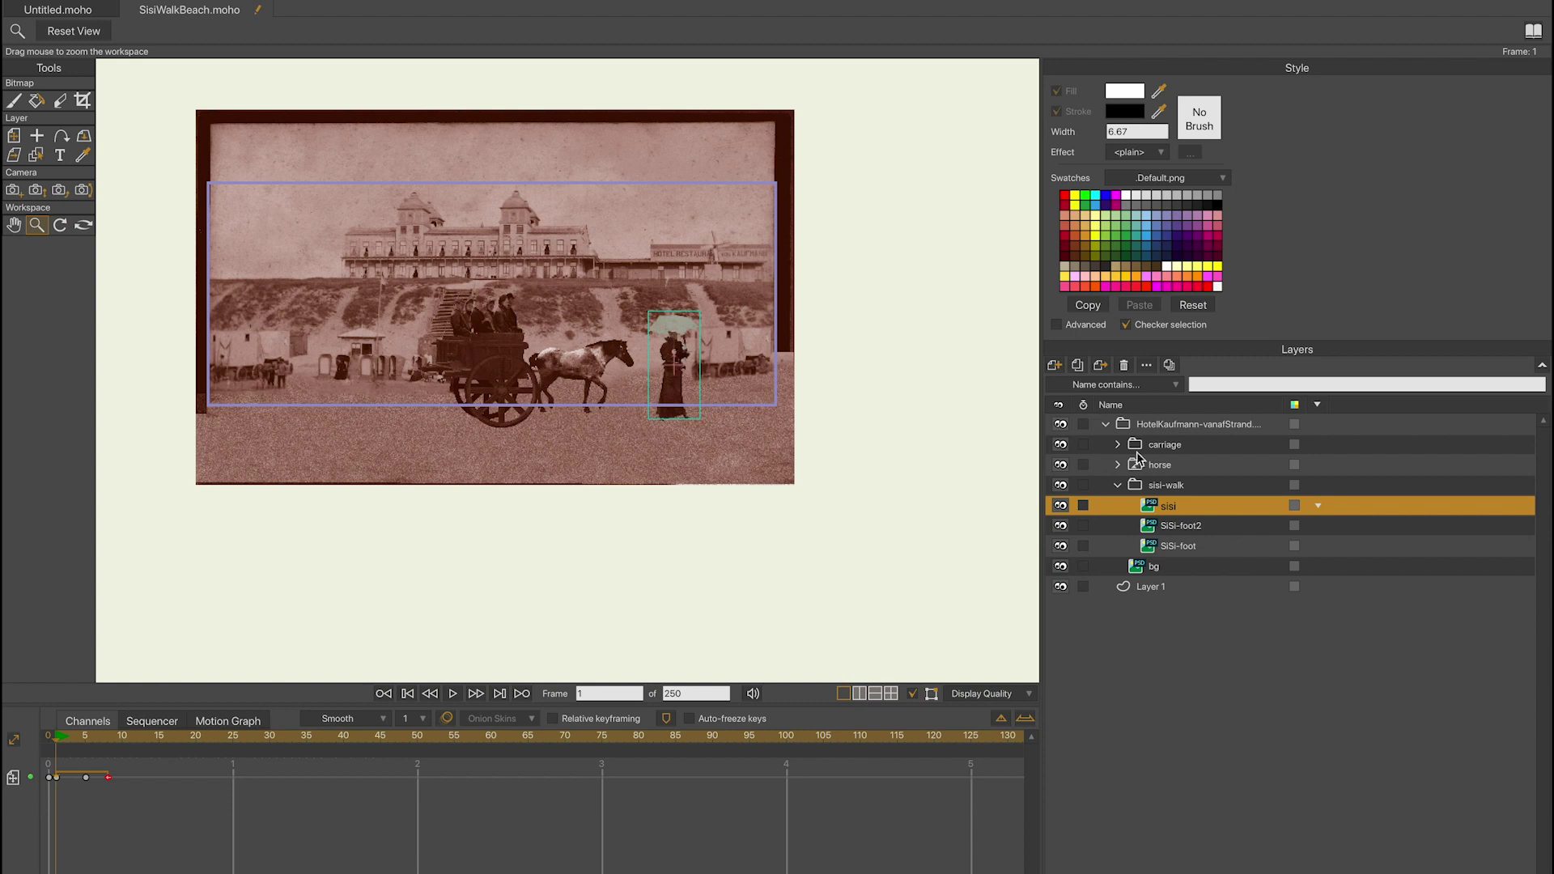
click(1167, 487)
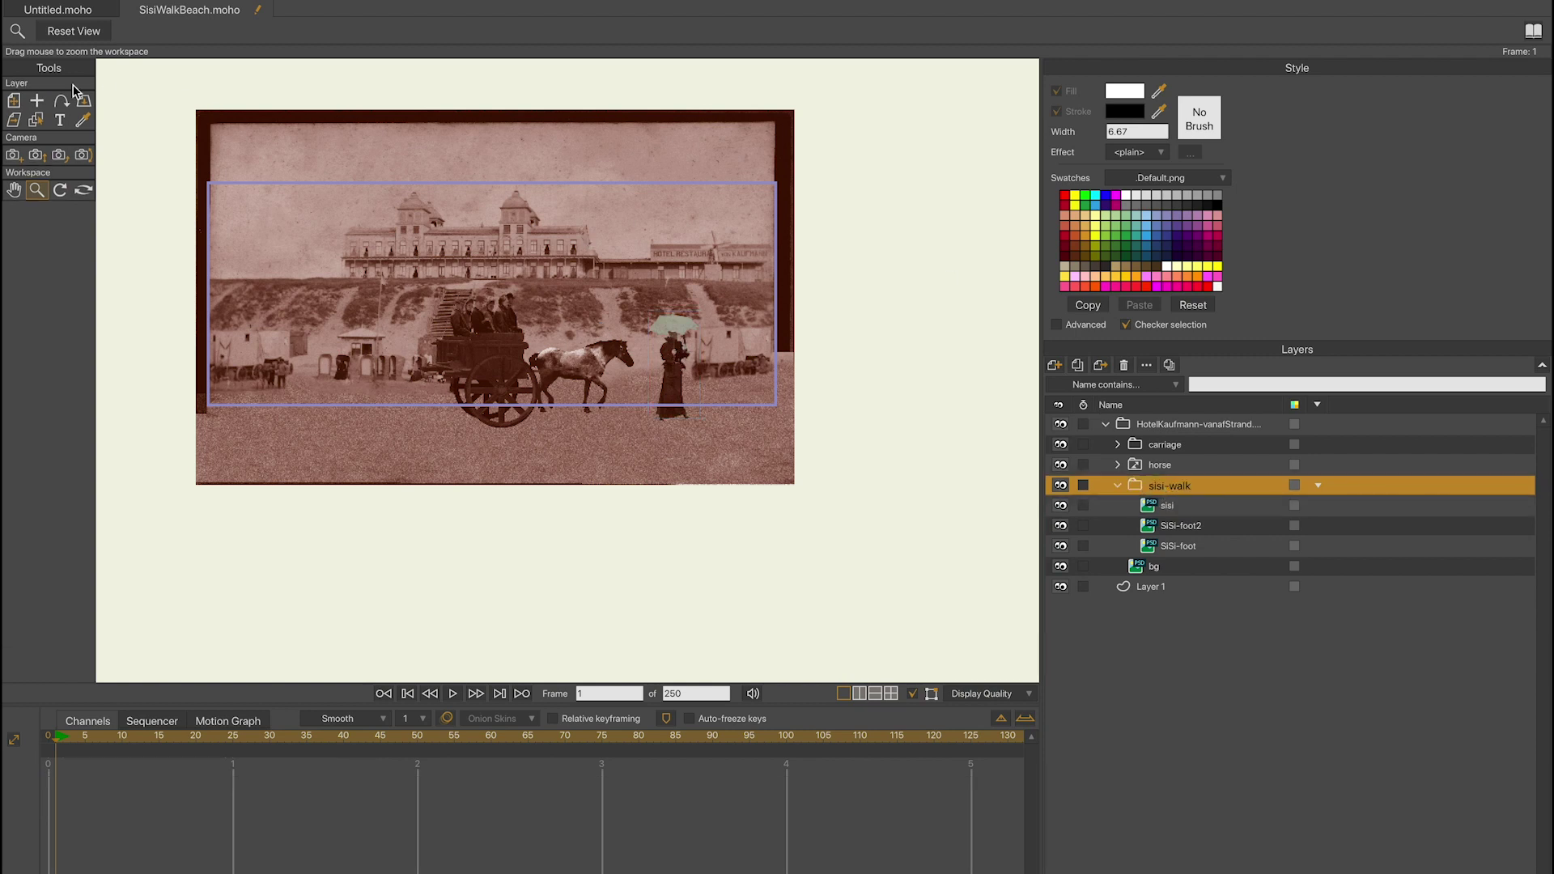
click(16, 101)
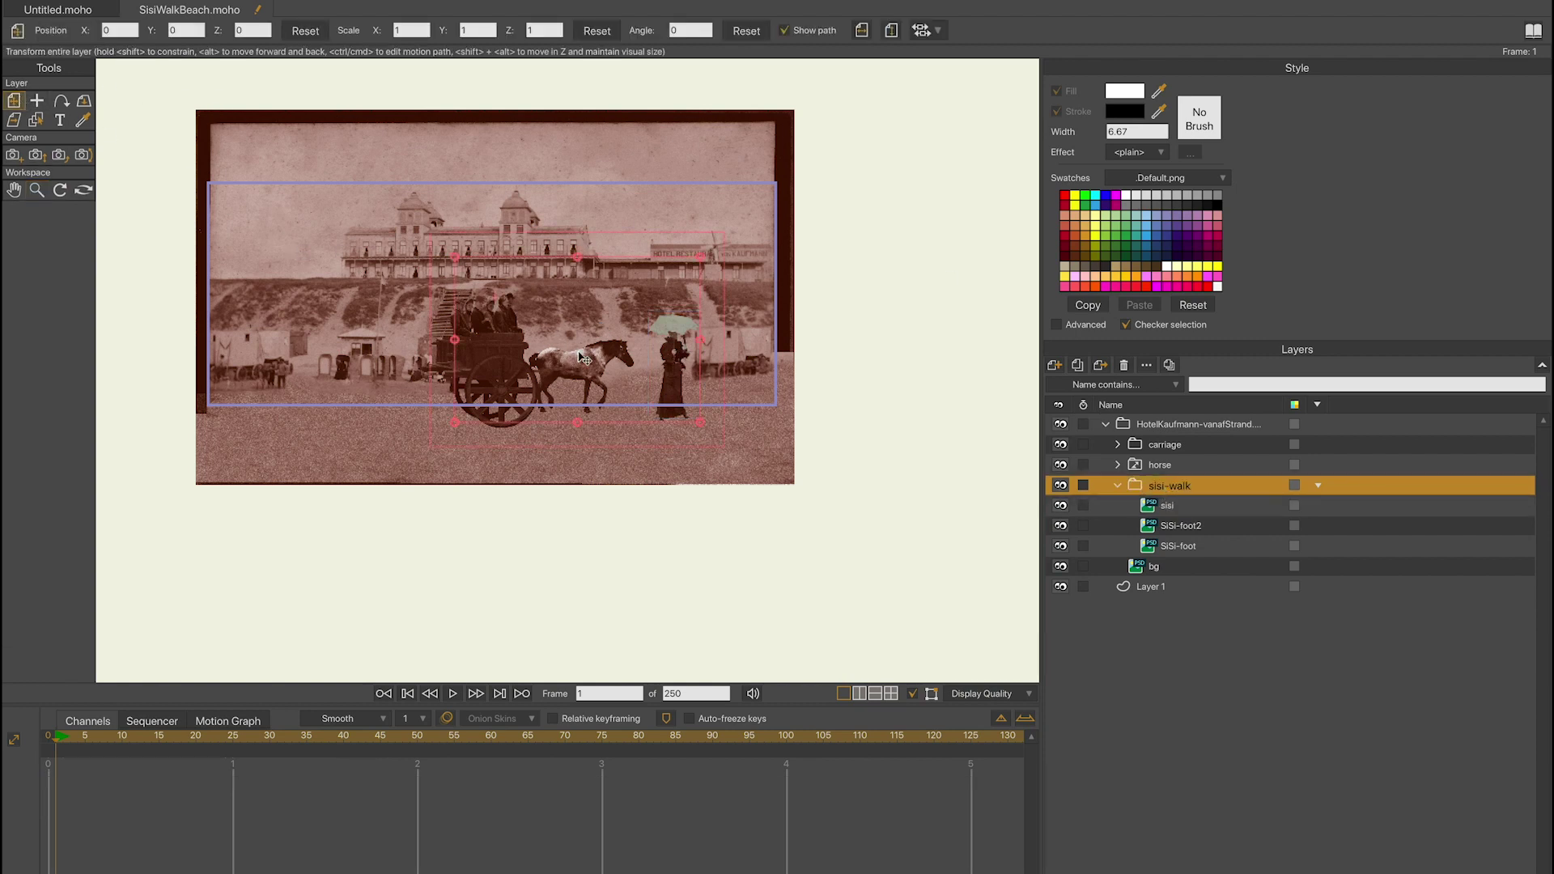
drag(678, 364, 183, 339)
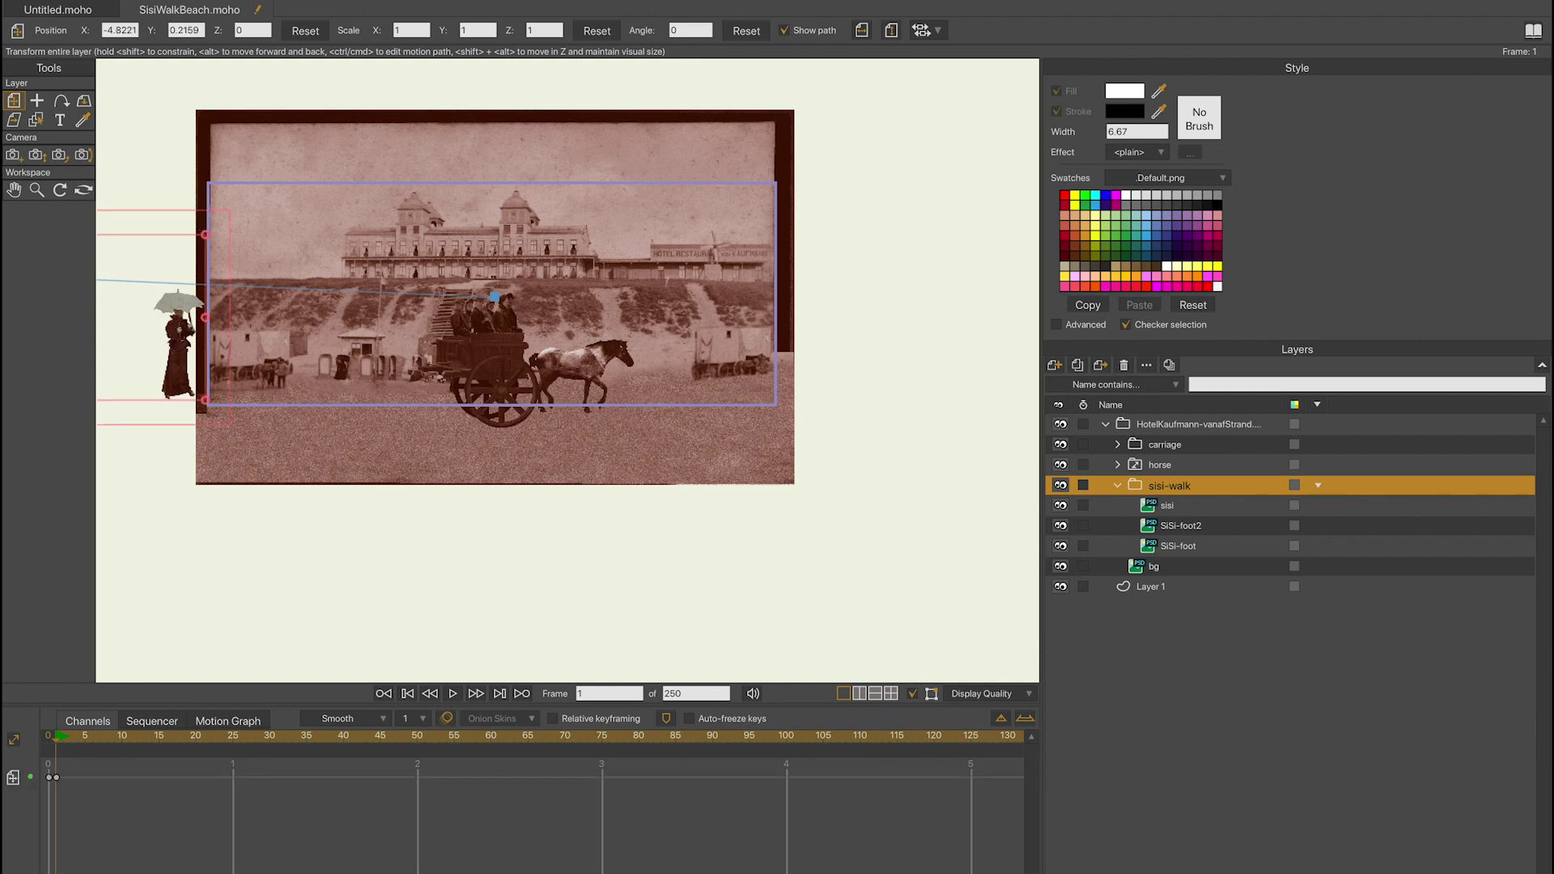
At frame 250, move the sisi-walk group across the beach to just outside the photo's right edge
drag(62, 745, 424, 826)
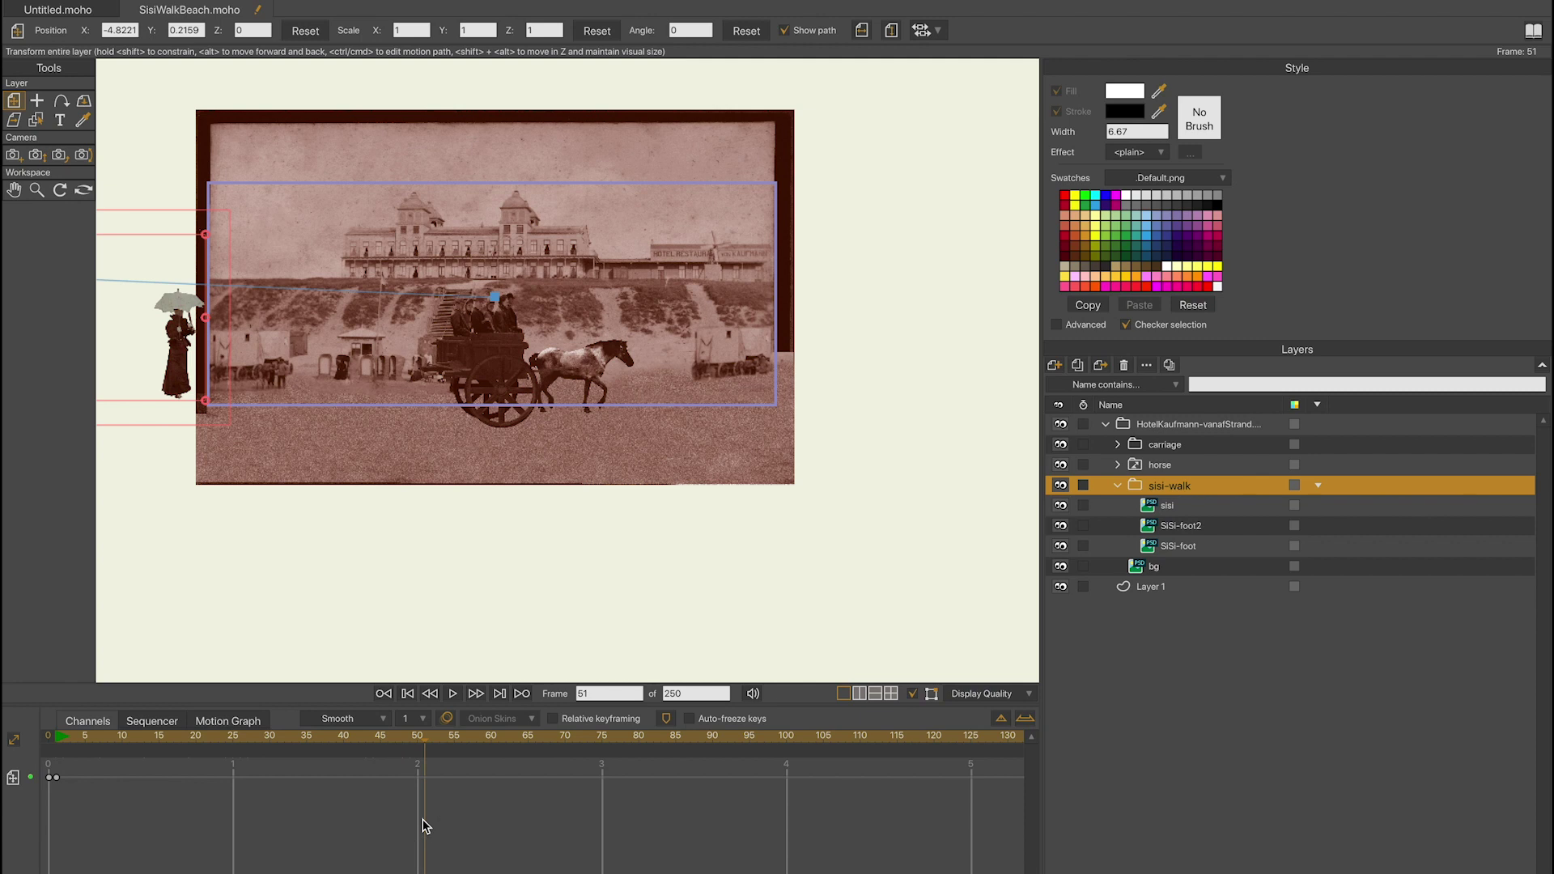
scroll(532, 801, down, 10)
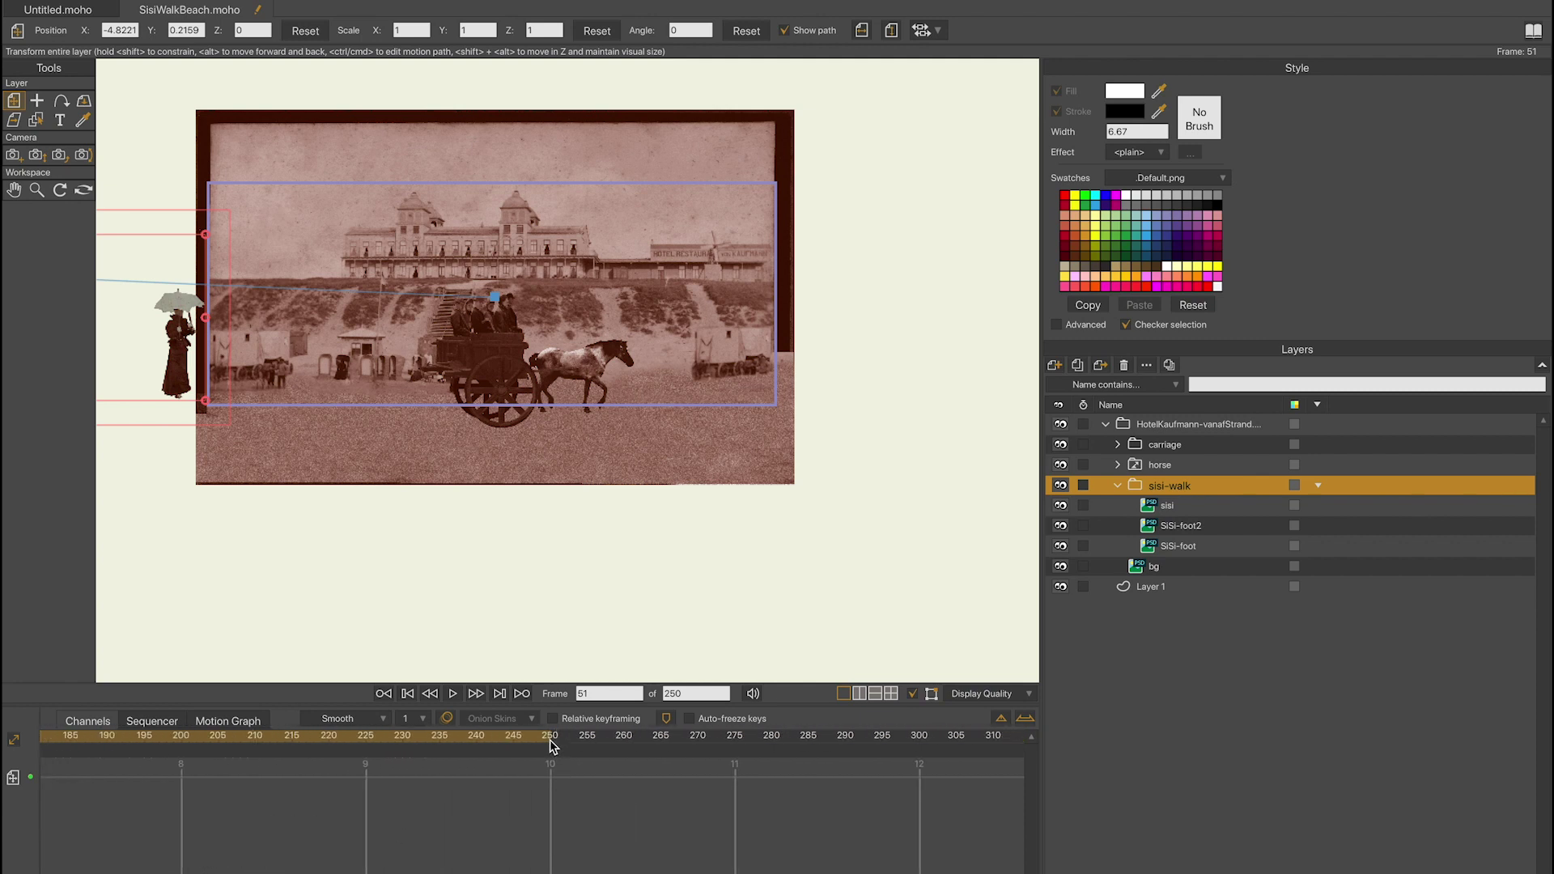
click(551, 743)
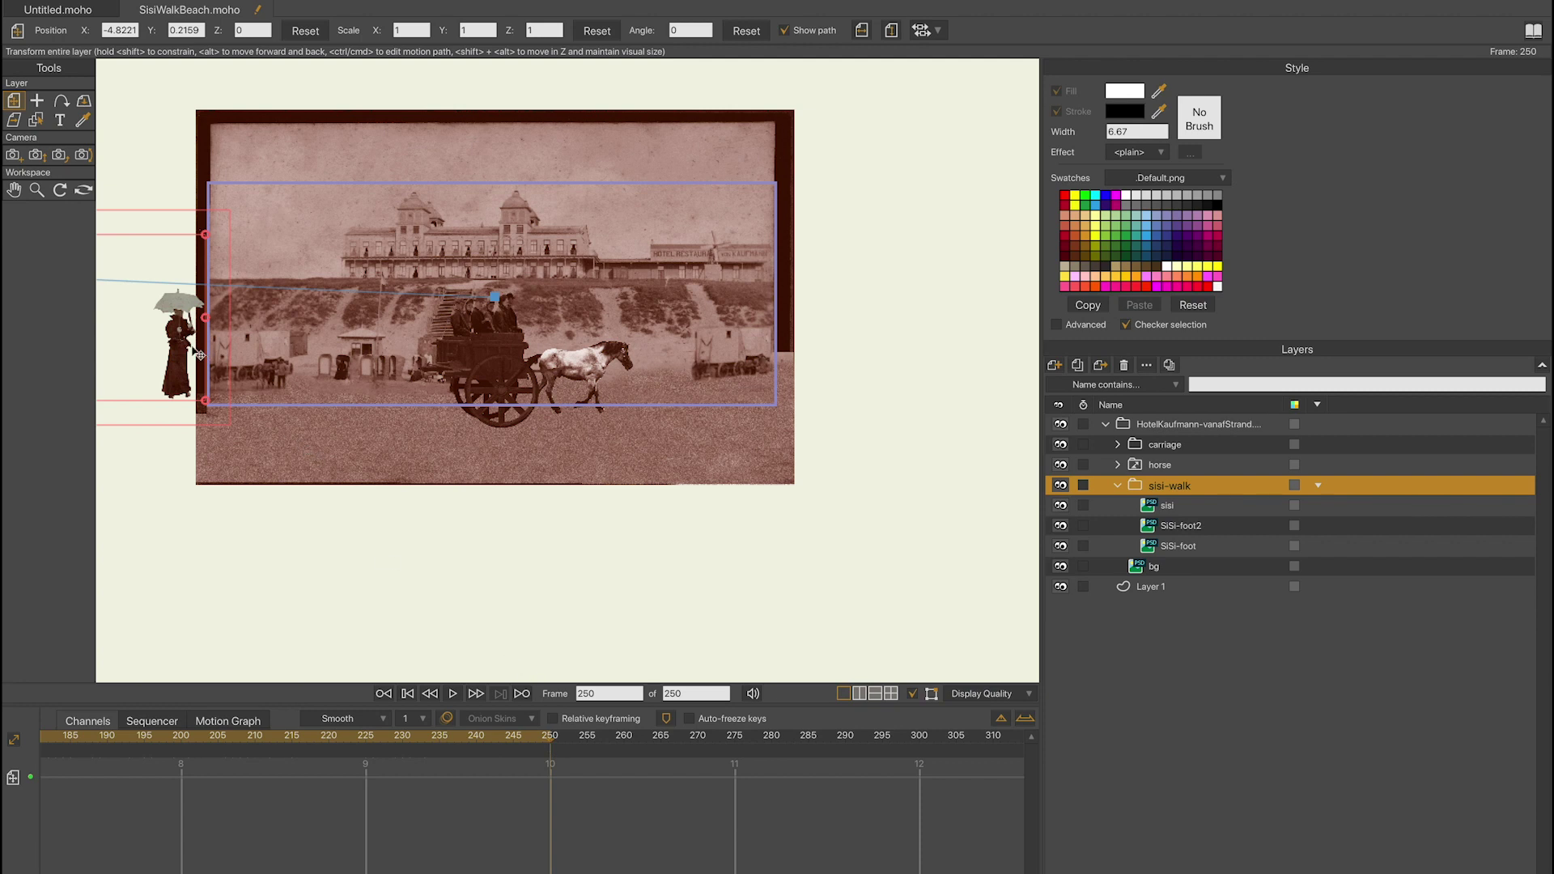
drag(179, 361, 820, 354)
Play the animation from the start to check the woman's walk across the beach, and return to frame 1
drag(352, 743, 4, 706)
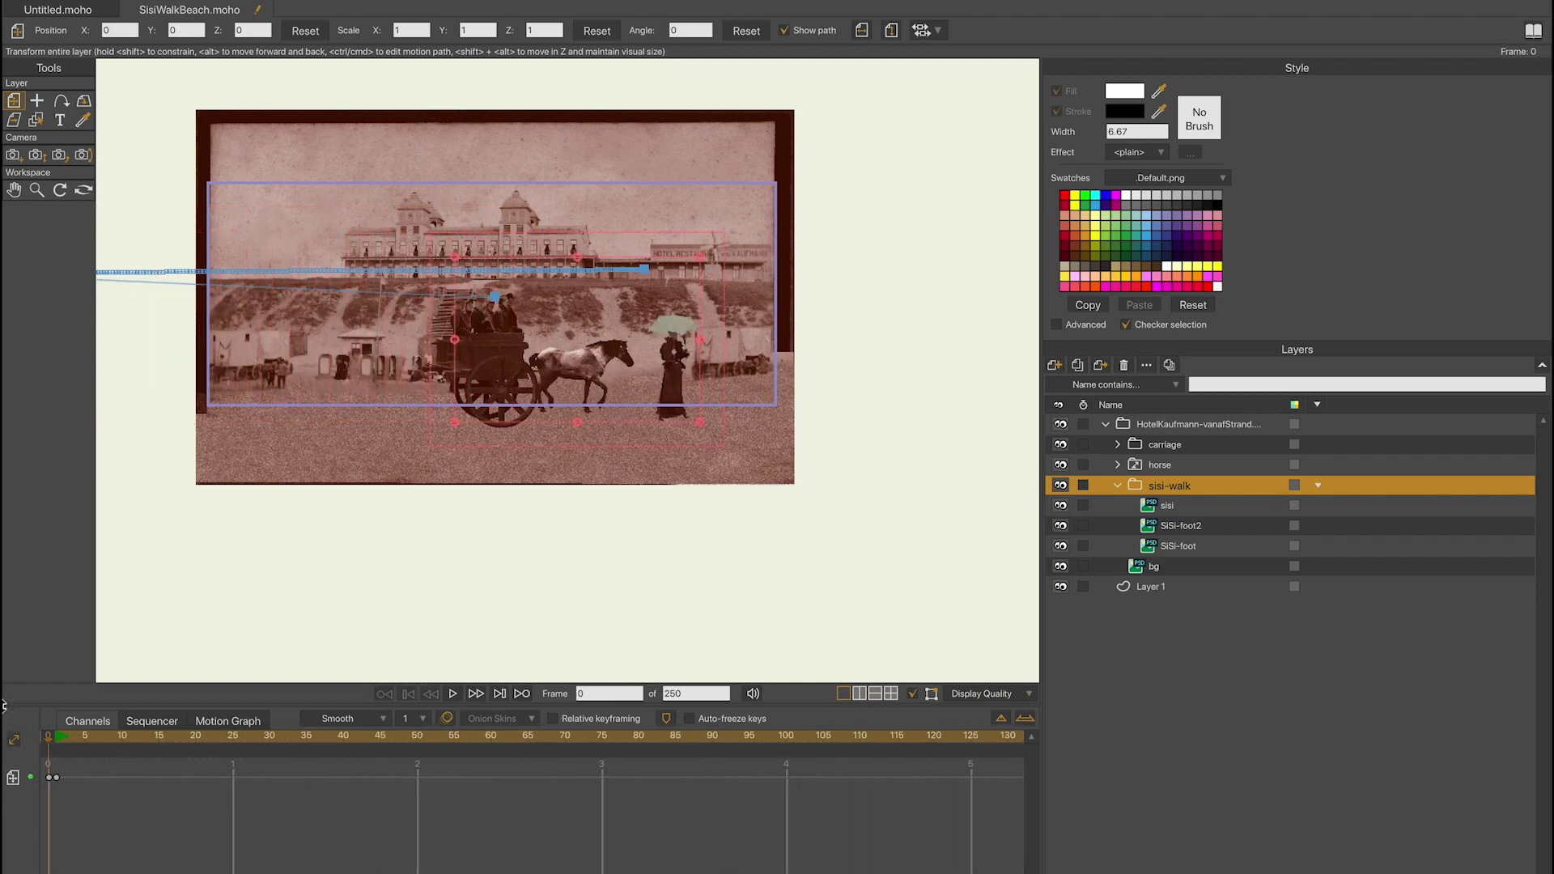
key(space)
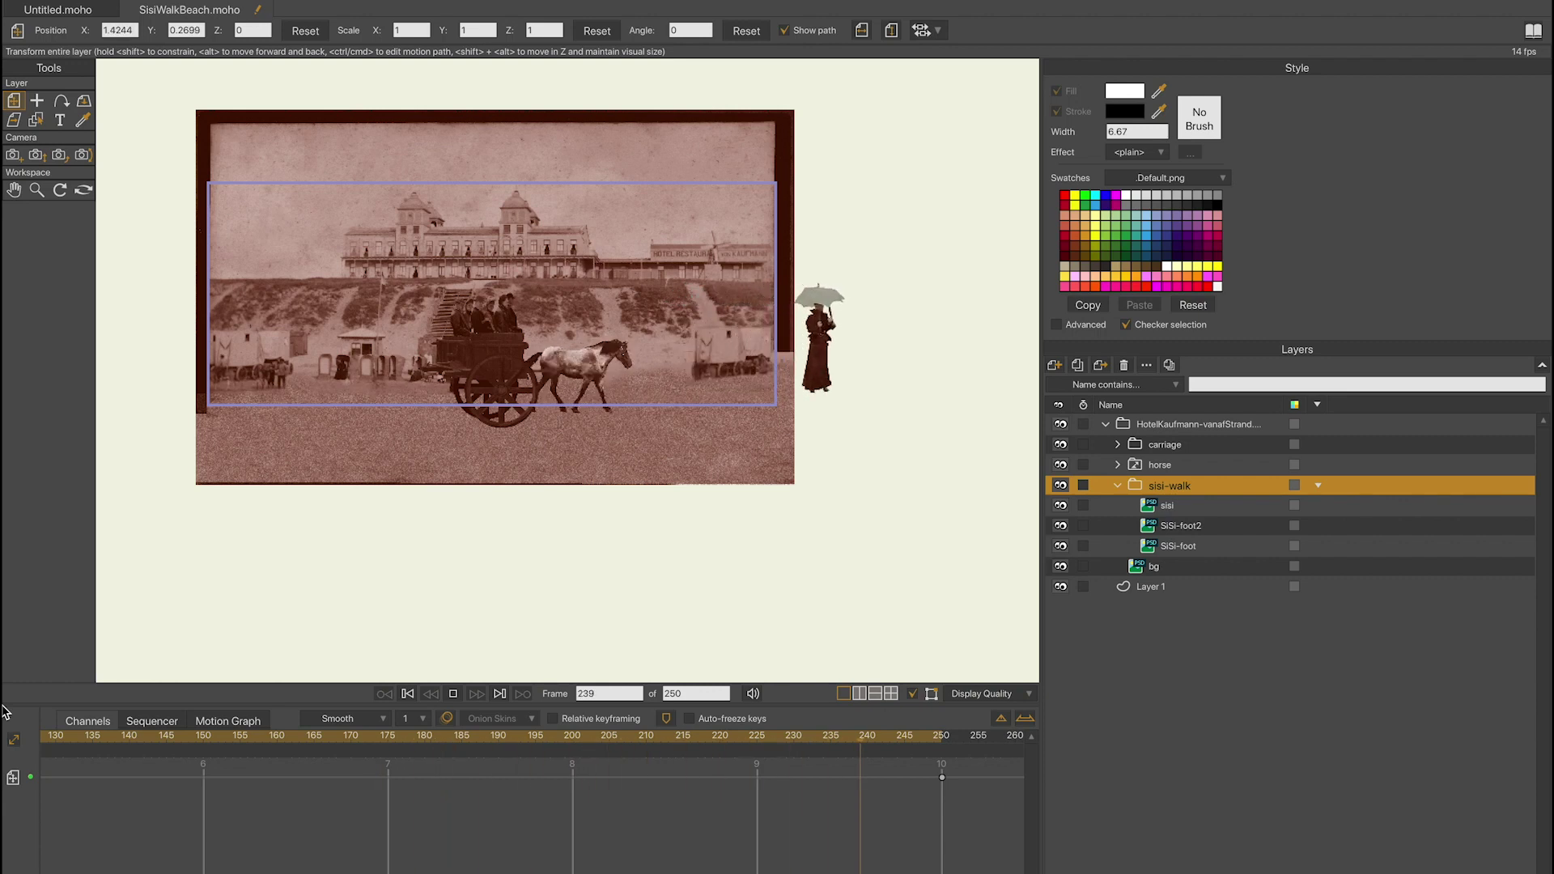
key(space)
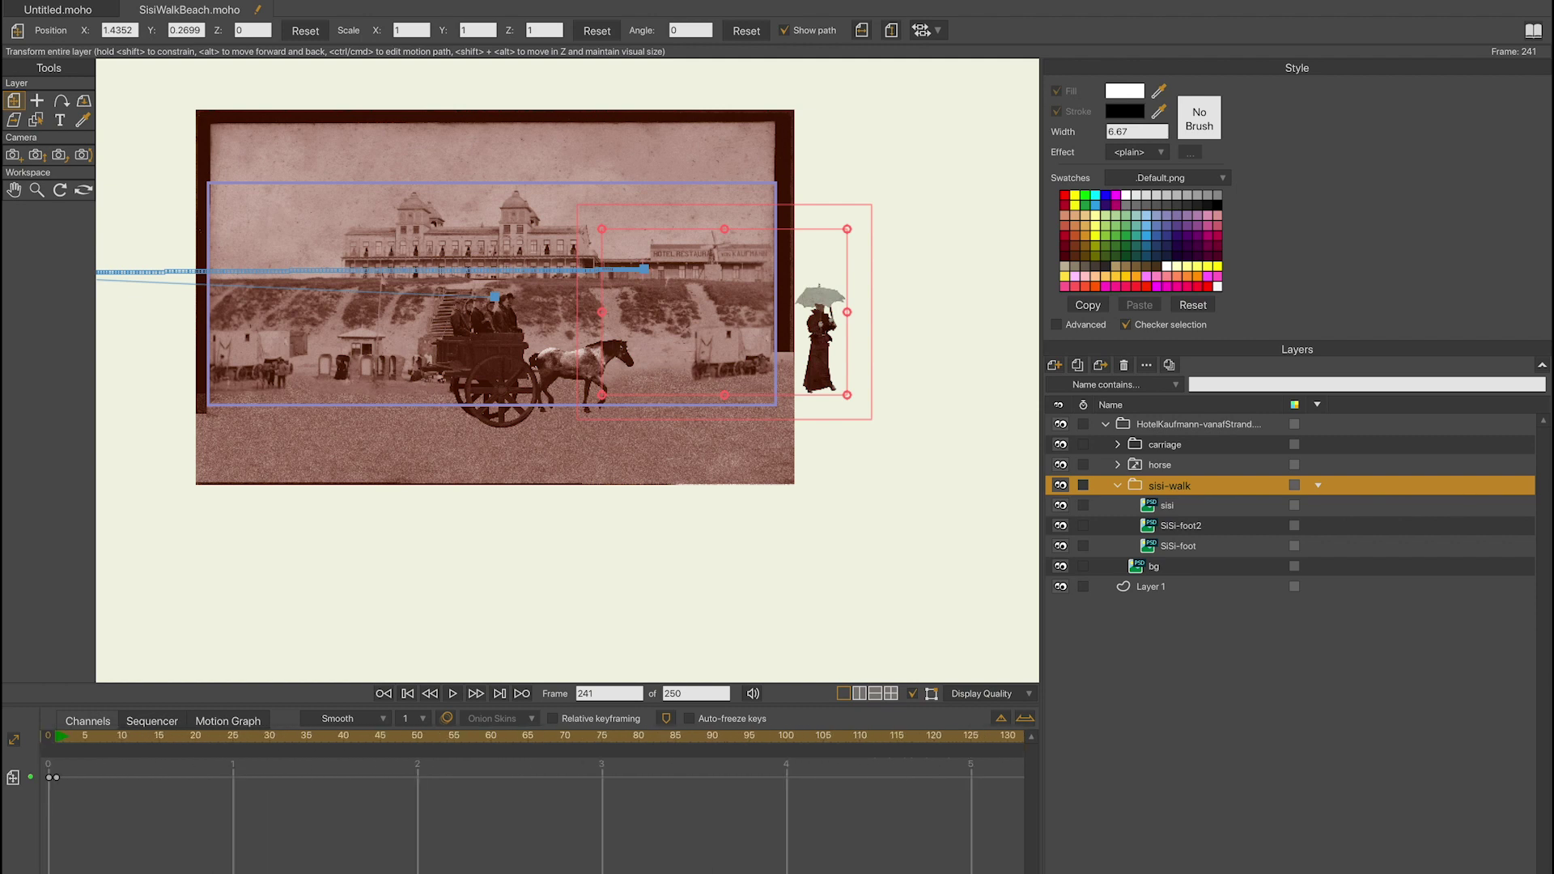
drag(81, 742, 55, 766)
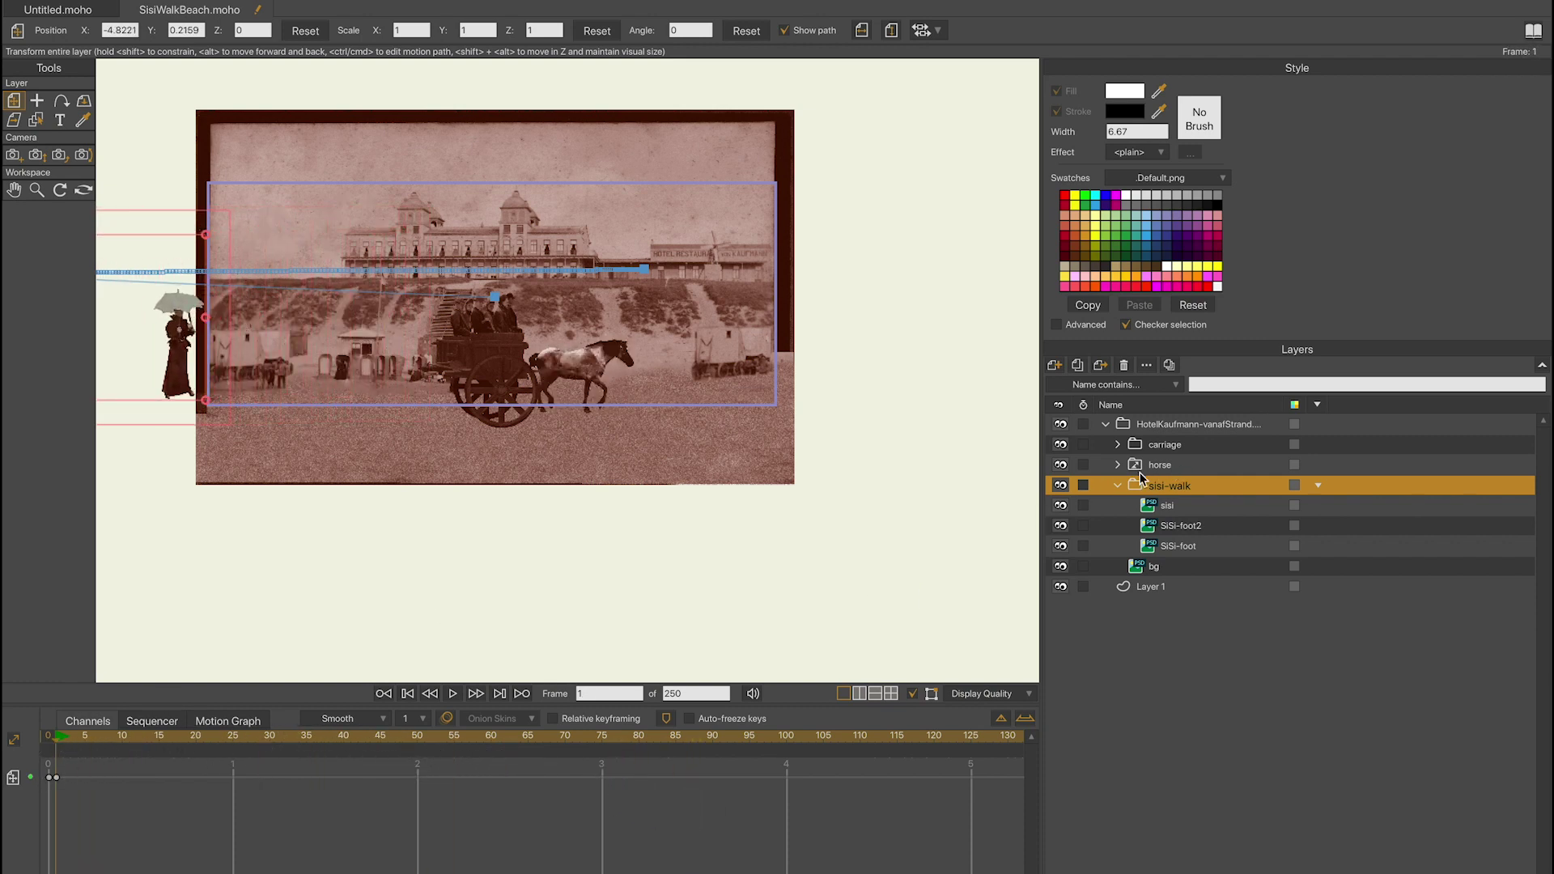
Add a new group layer above carriage, and move the horse layer into the carriage group between P4 and Wheel-back
click(1115, 485)
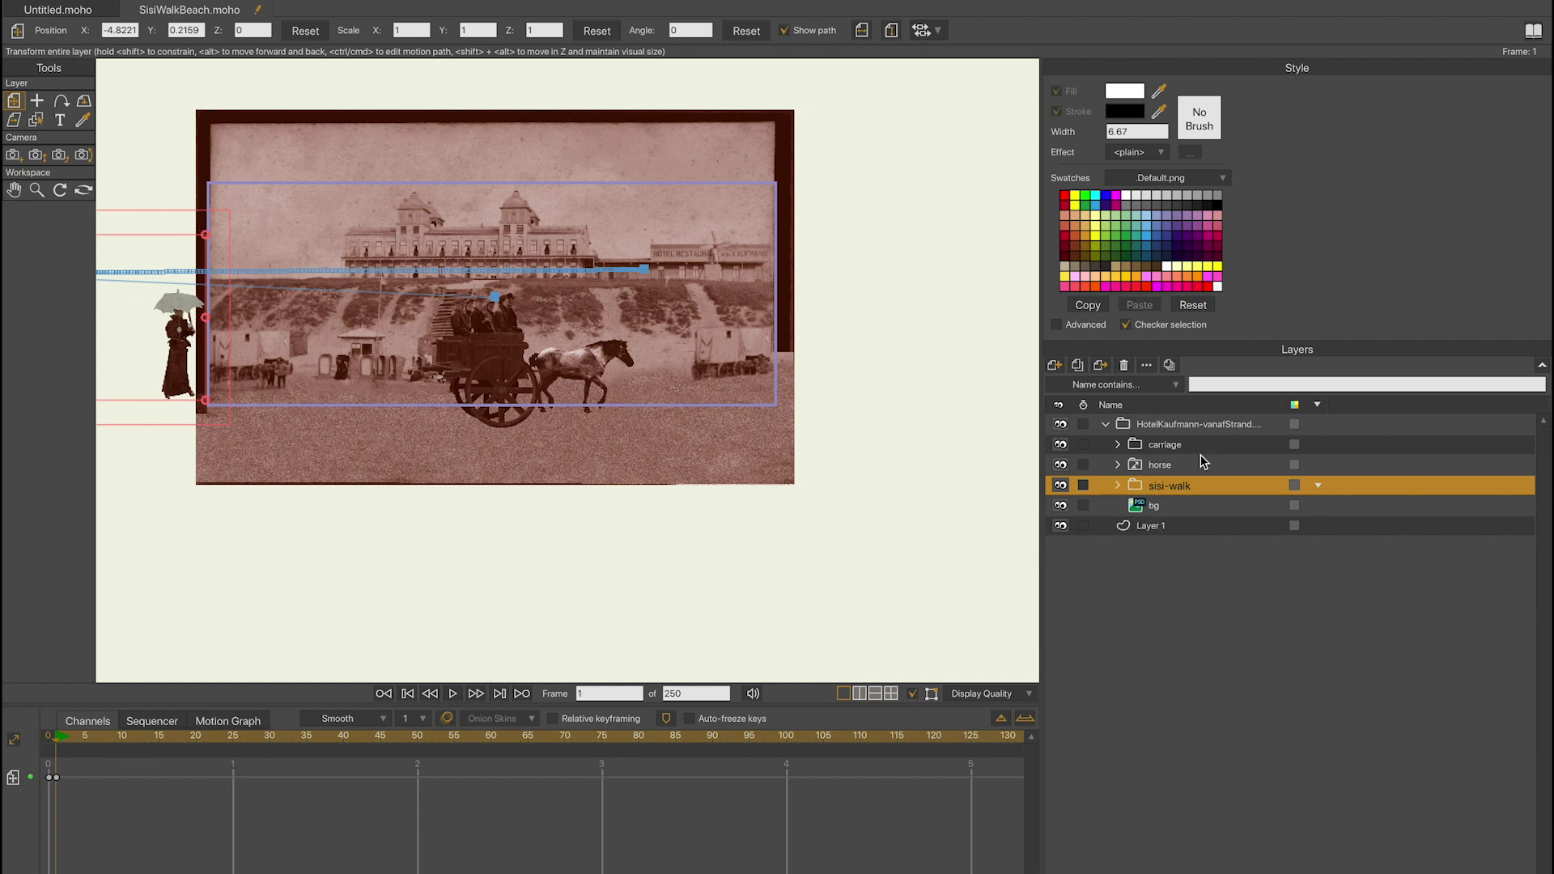
click(1164, 447)
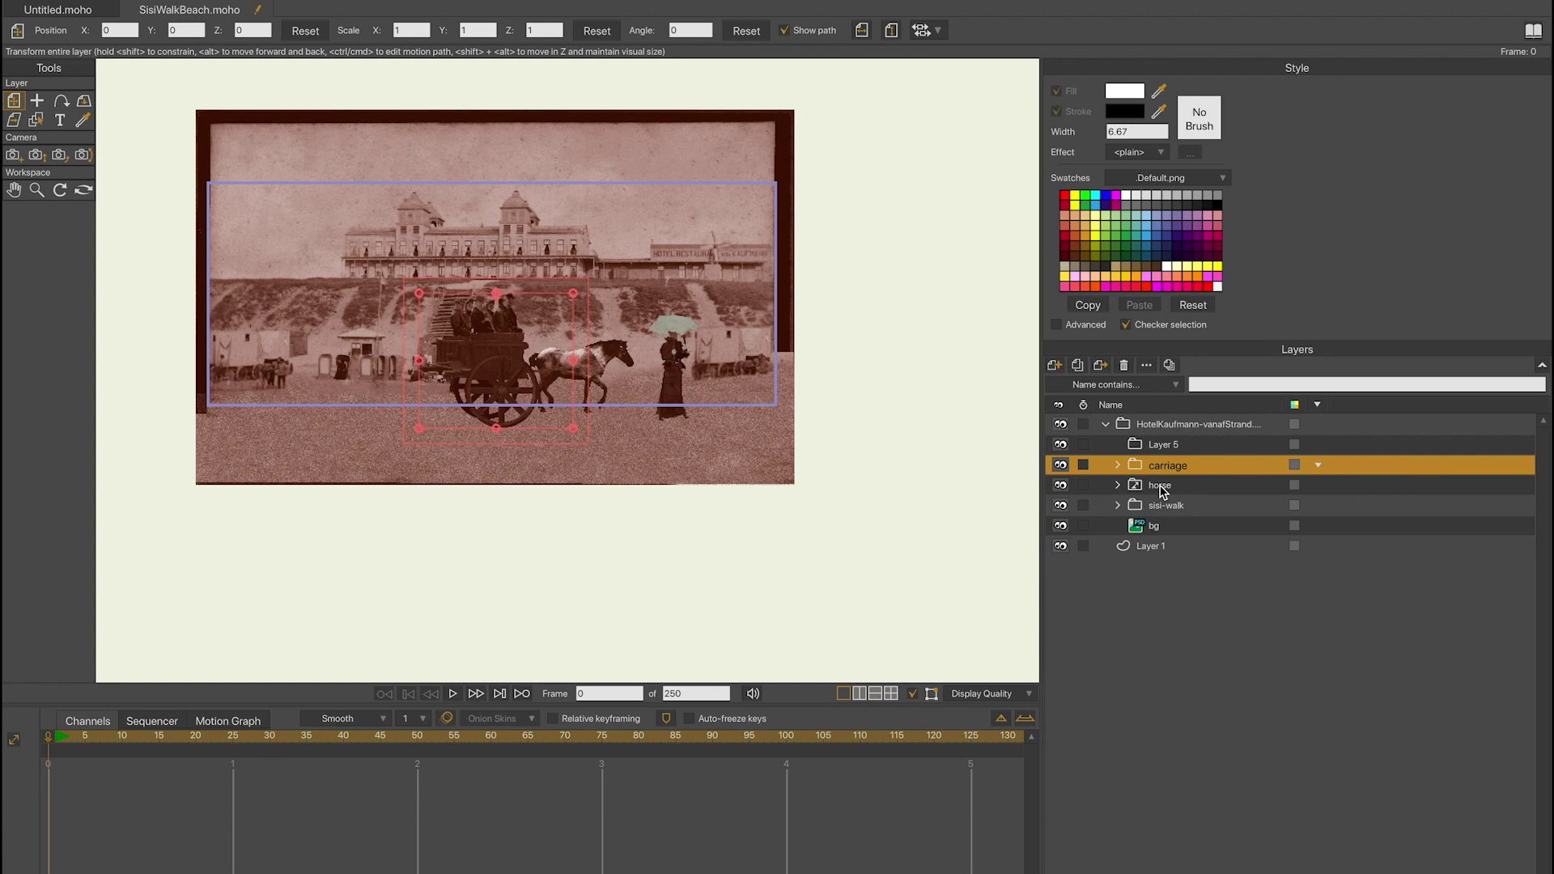
click(1161, 487)
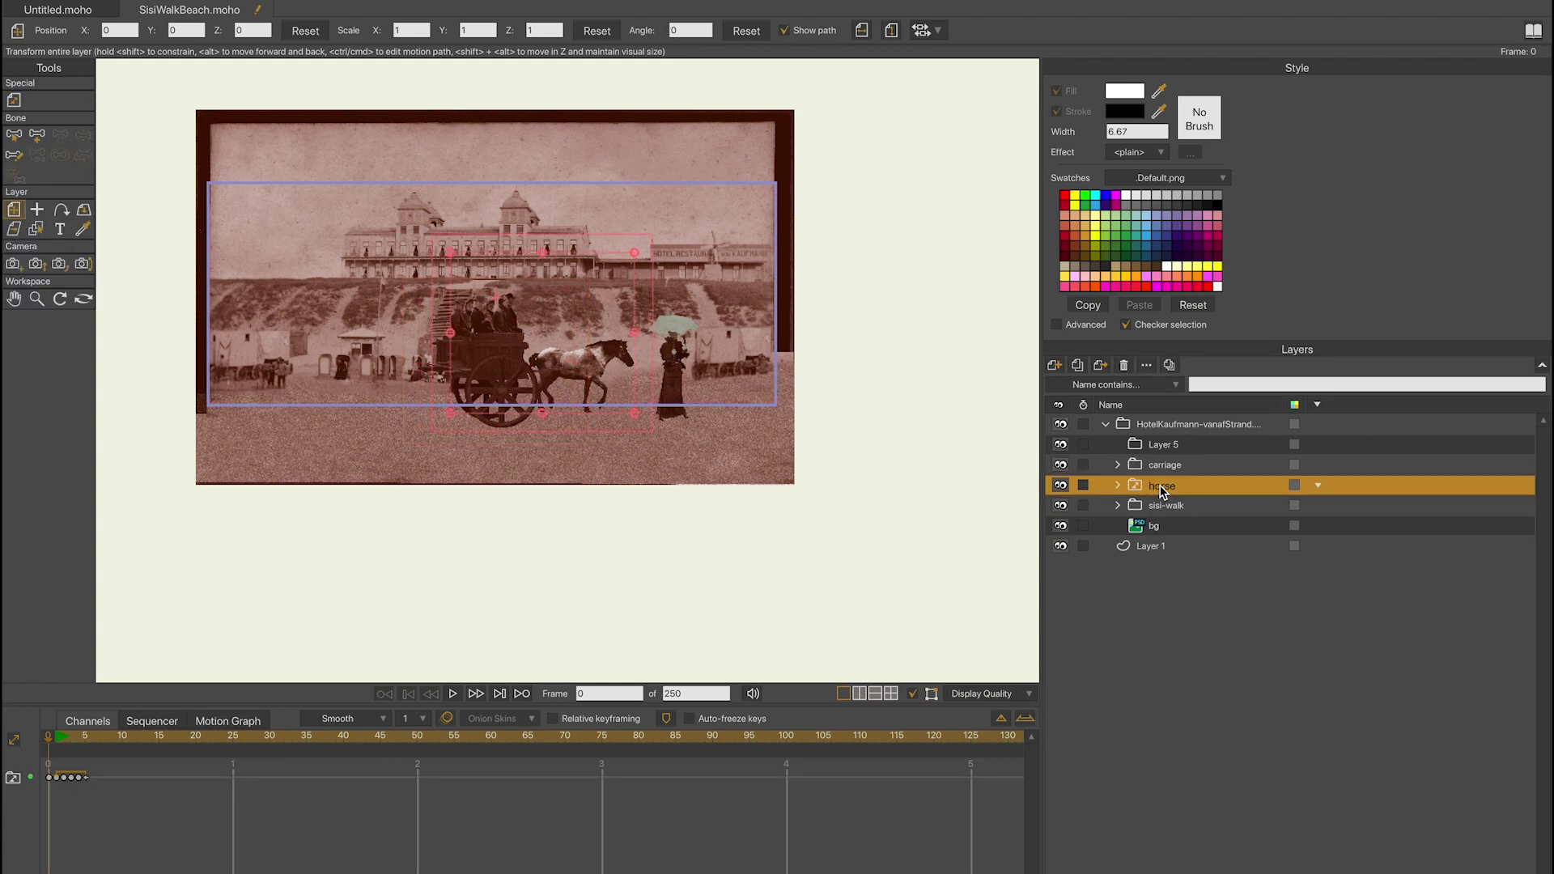
click(1119, 464)
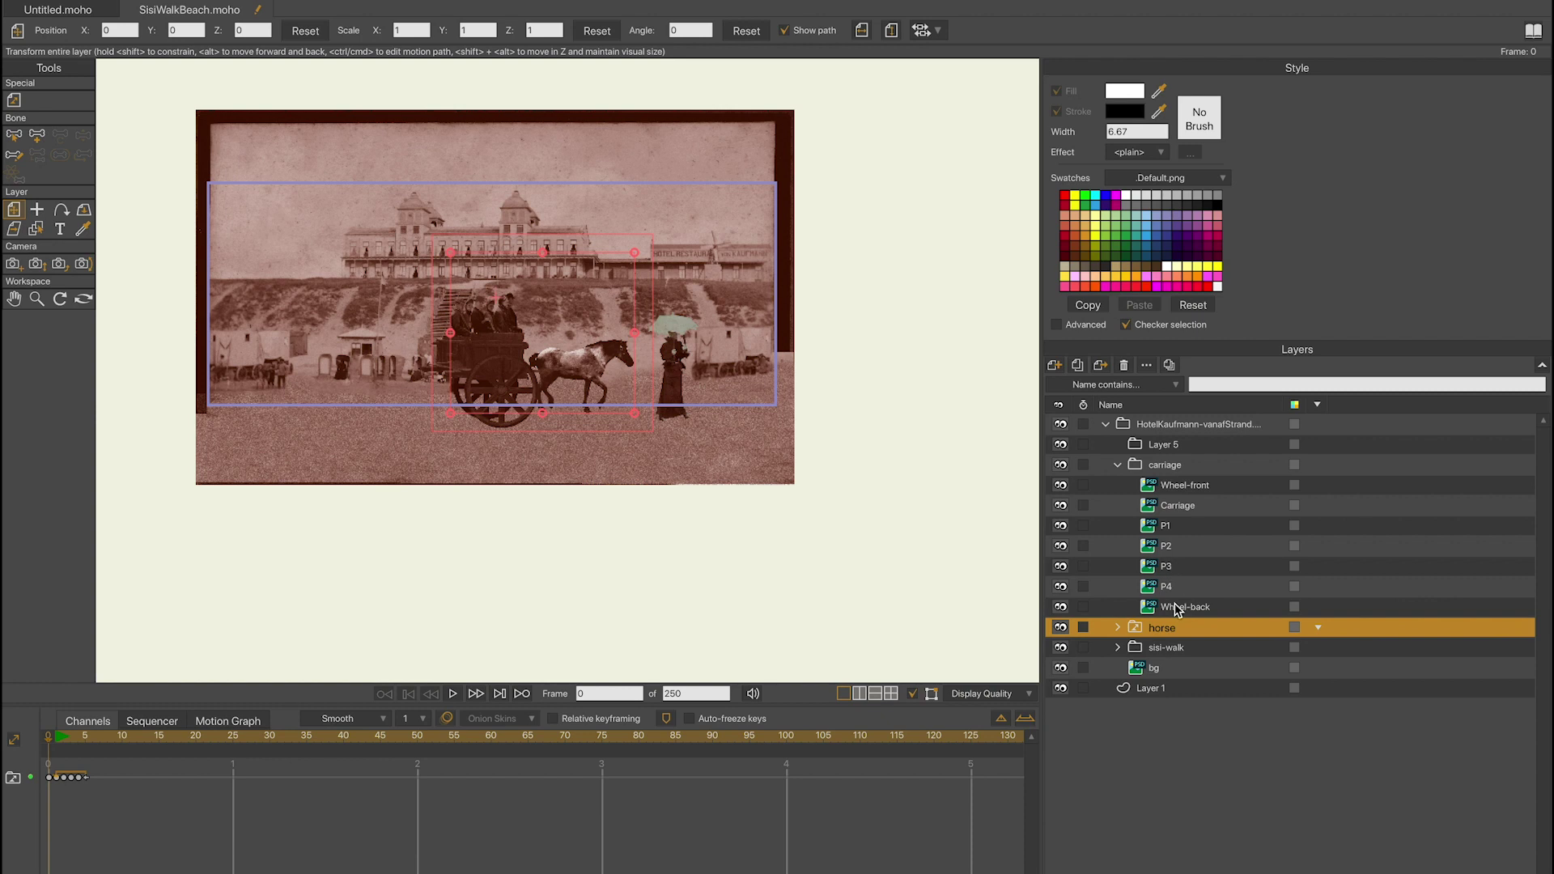
drag(1143, 625, 1153, 601)
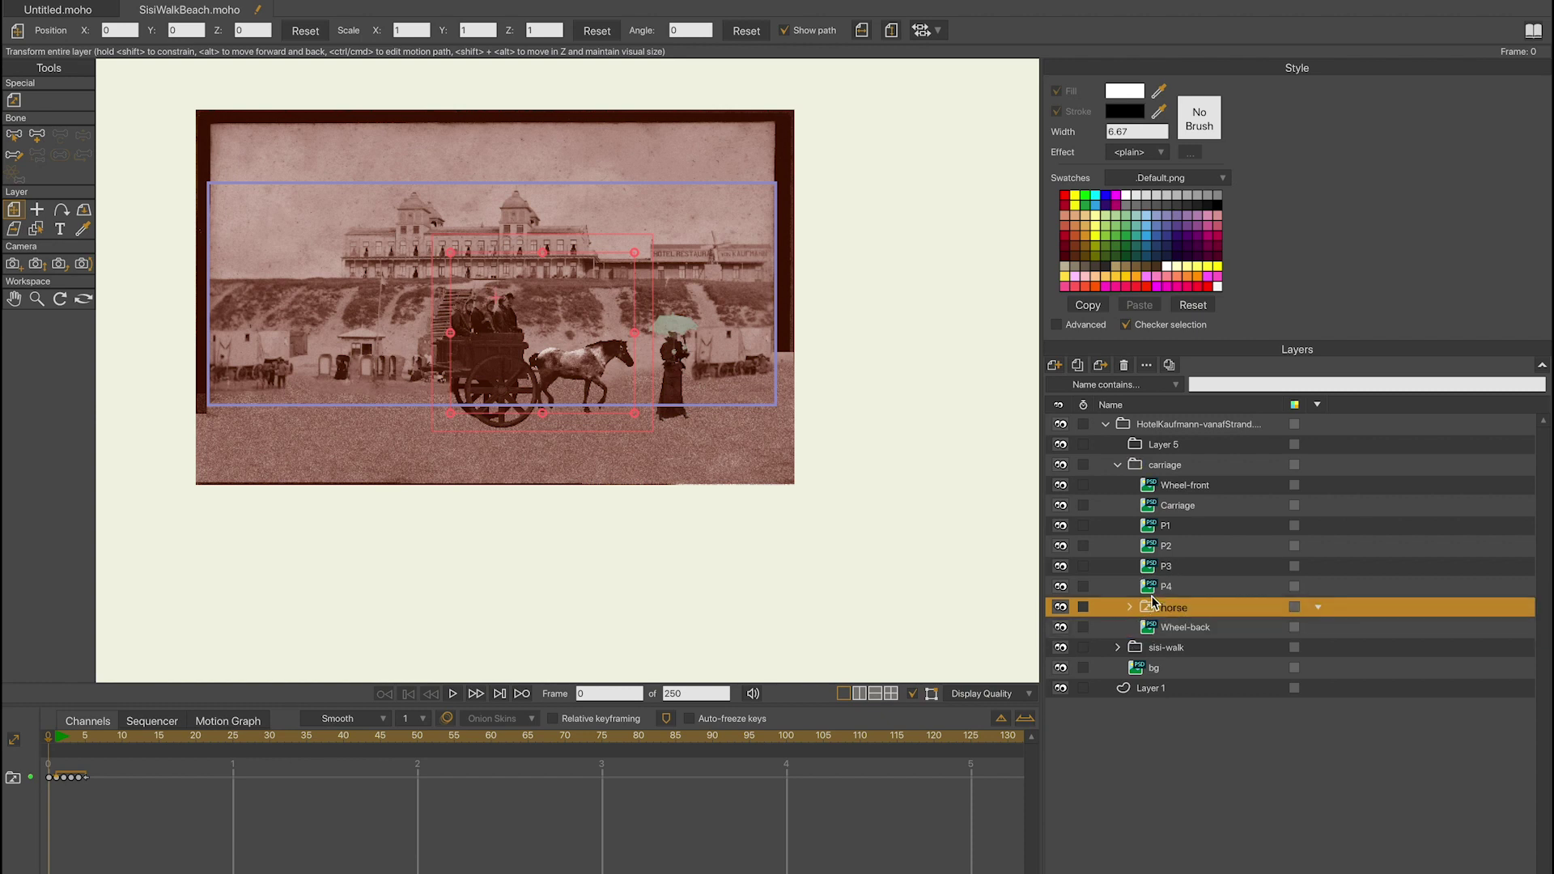
At frame 250, move the carriage group across the beach to beyond the photo's right edge, at about X 3.6615, Y 0.2069
click(1120, 467)
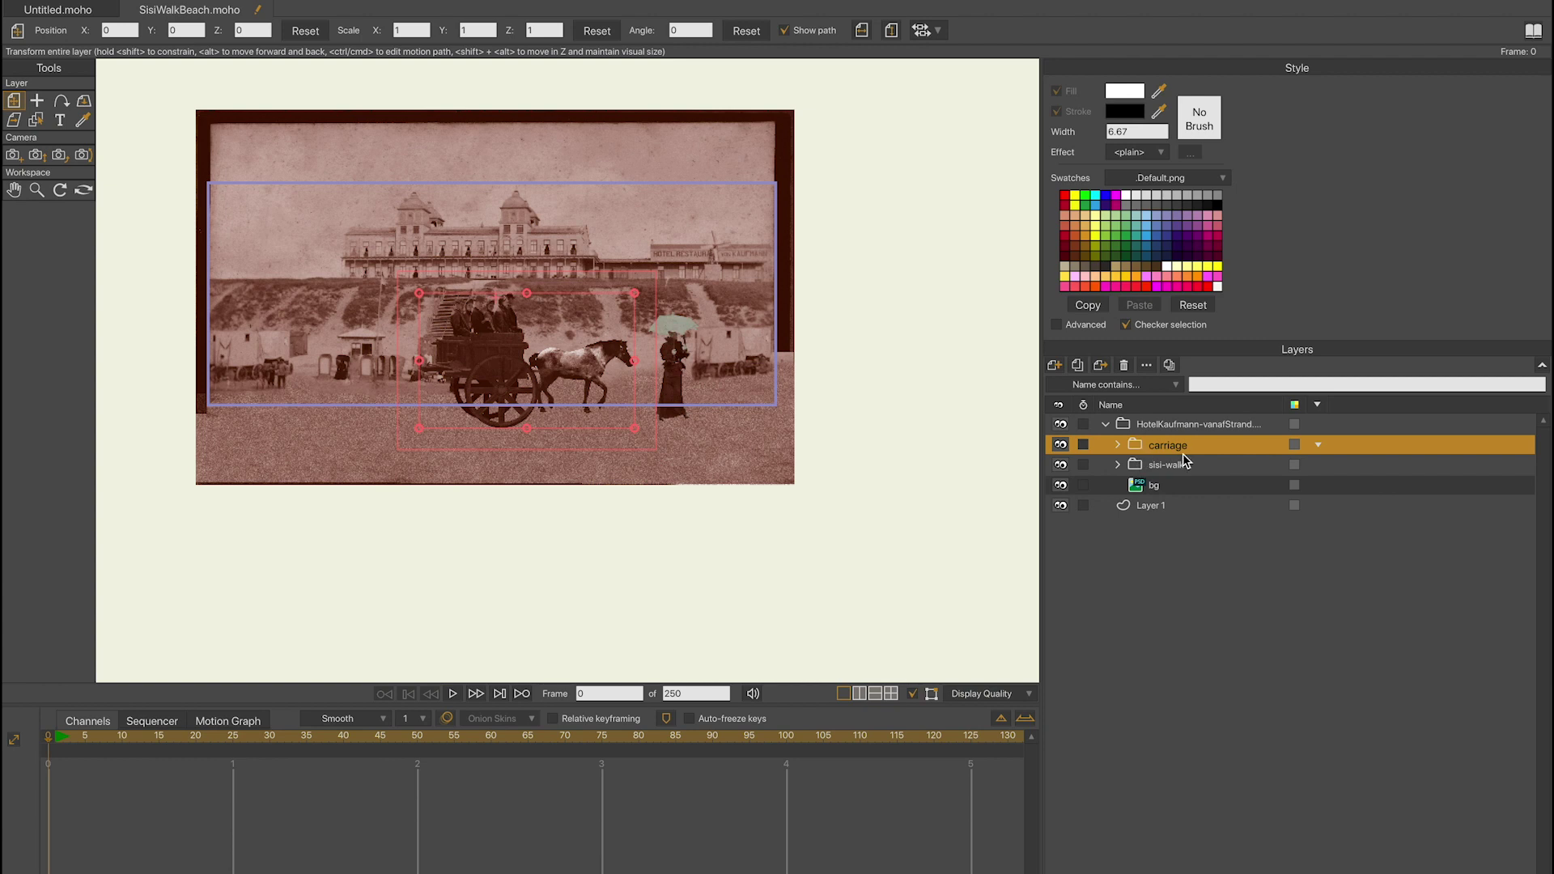
key(ctrl+shift+Right)
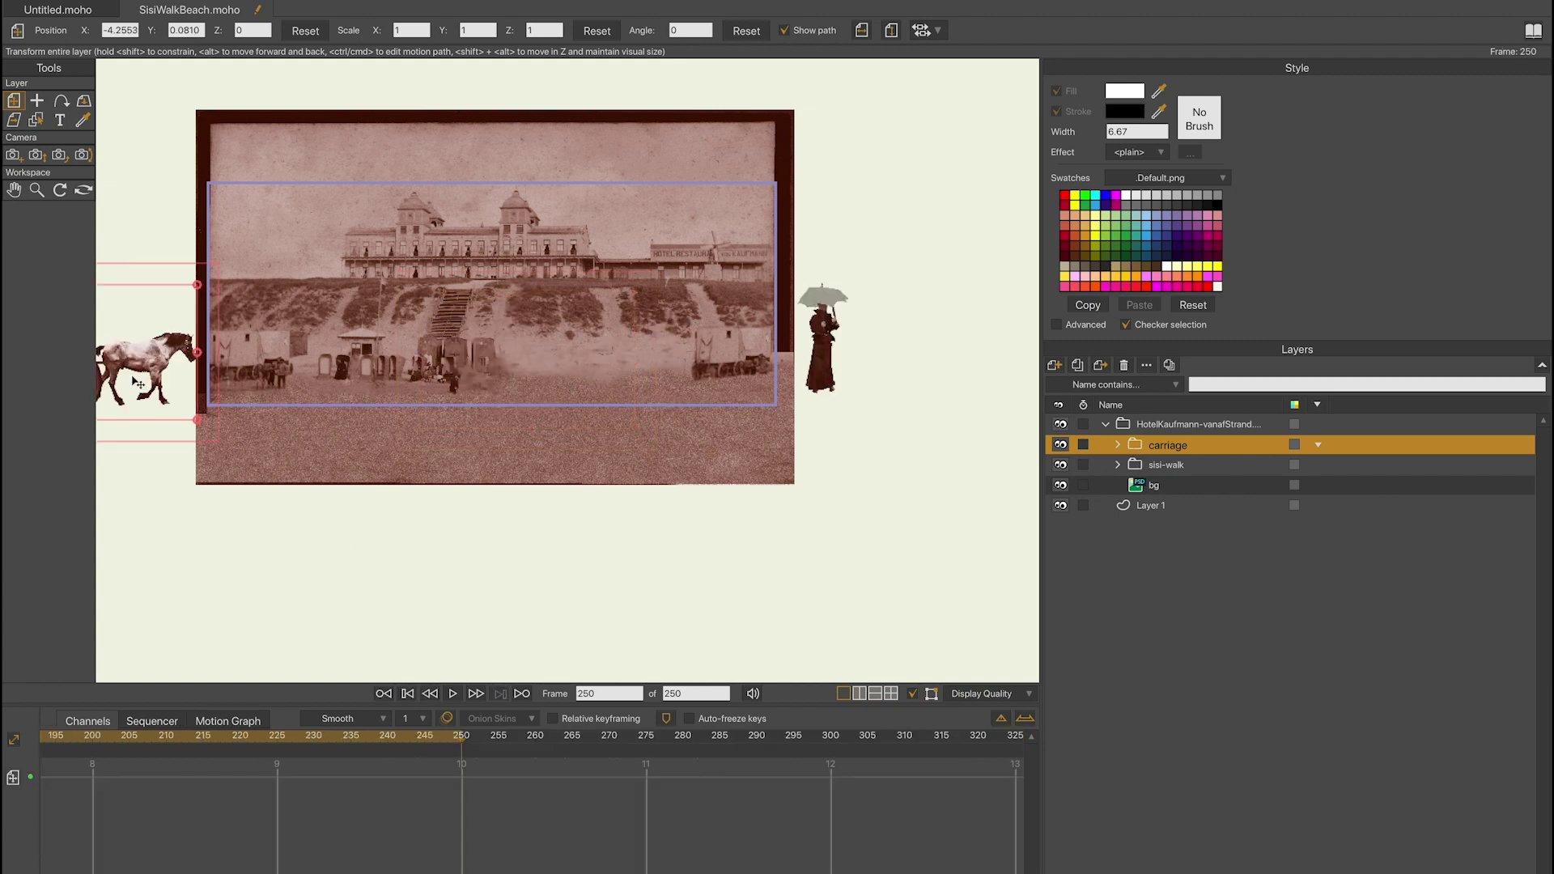
drag(139, 382, 859, 344)
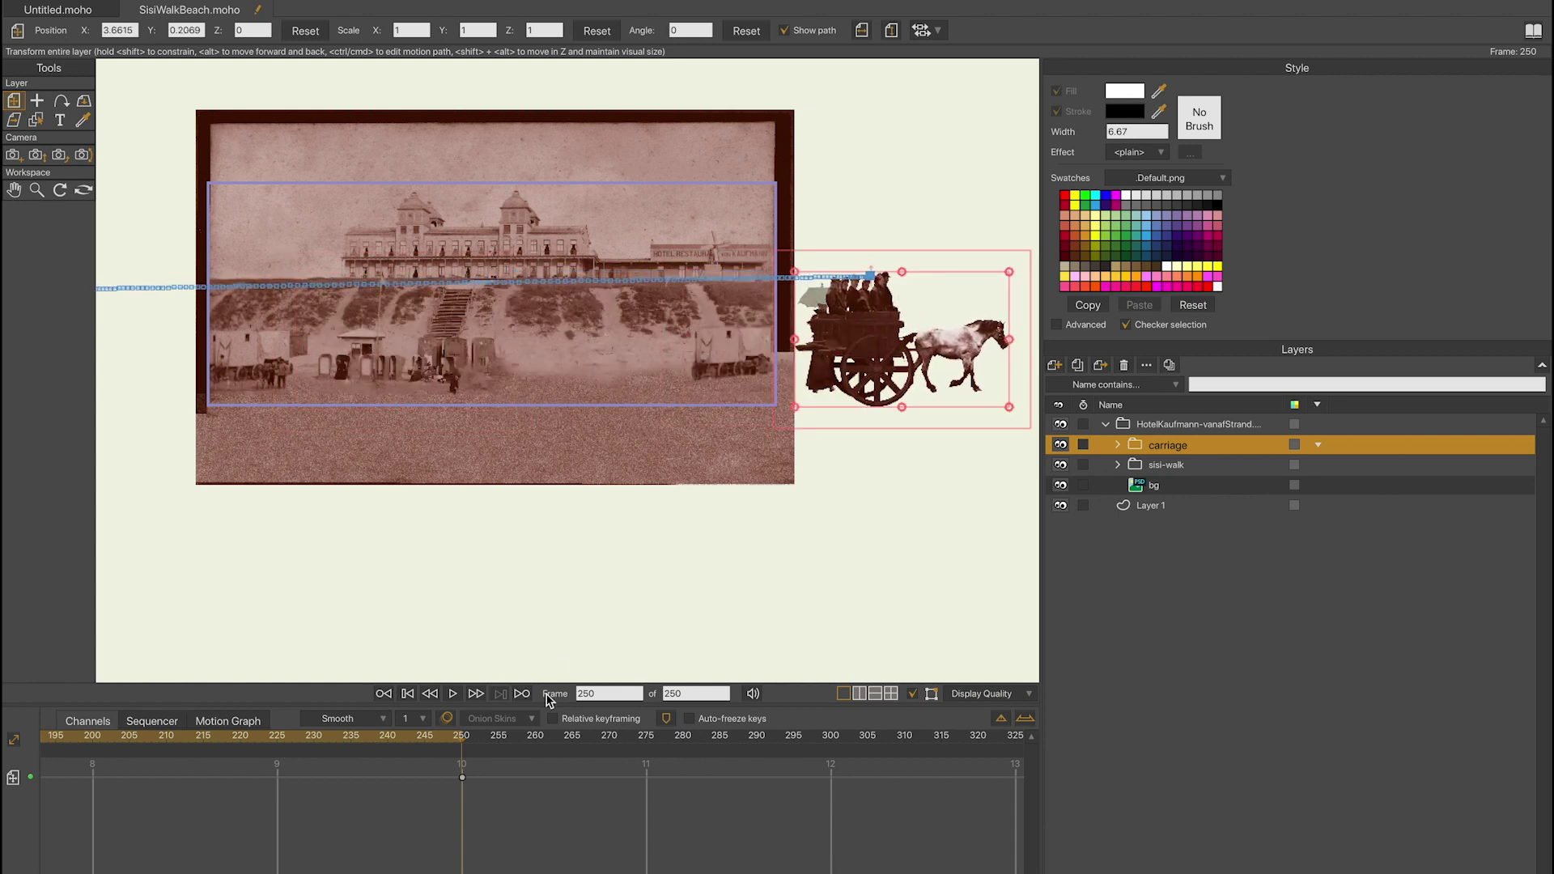
Retime the carriage group's crossing, with its start keyframe at about frame 94 and its end keyframe at frame 325
drag(462, 777, 929, 787)
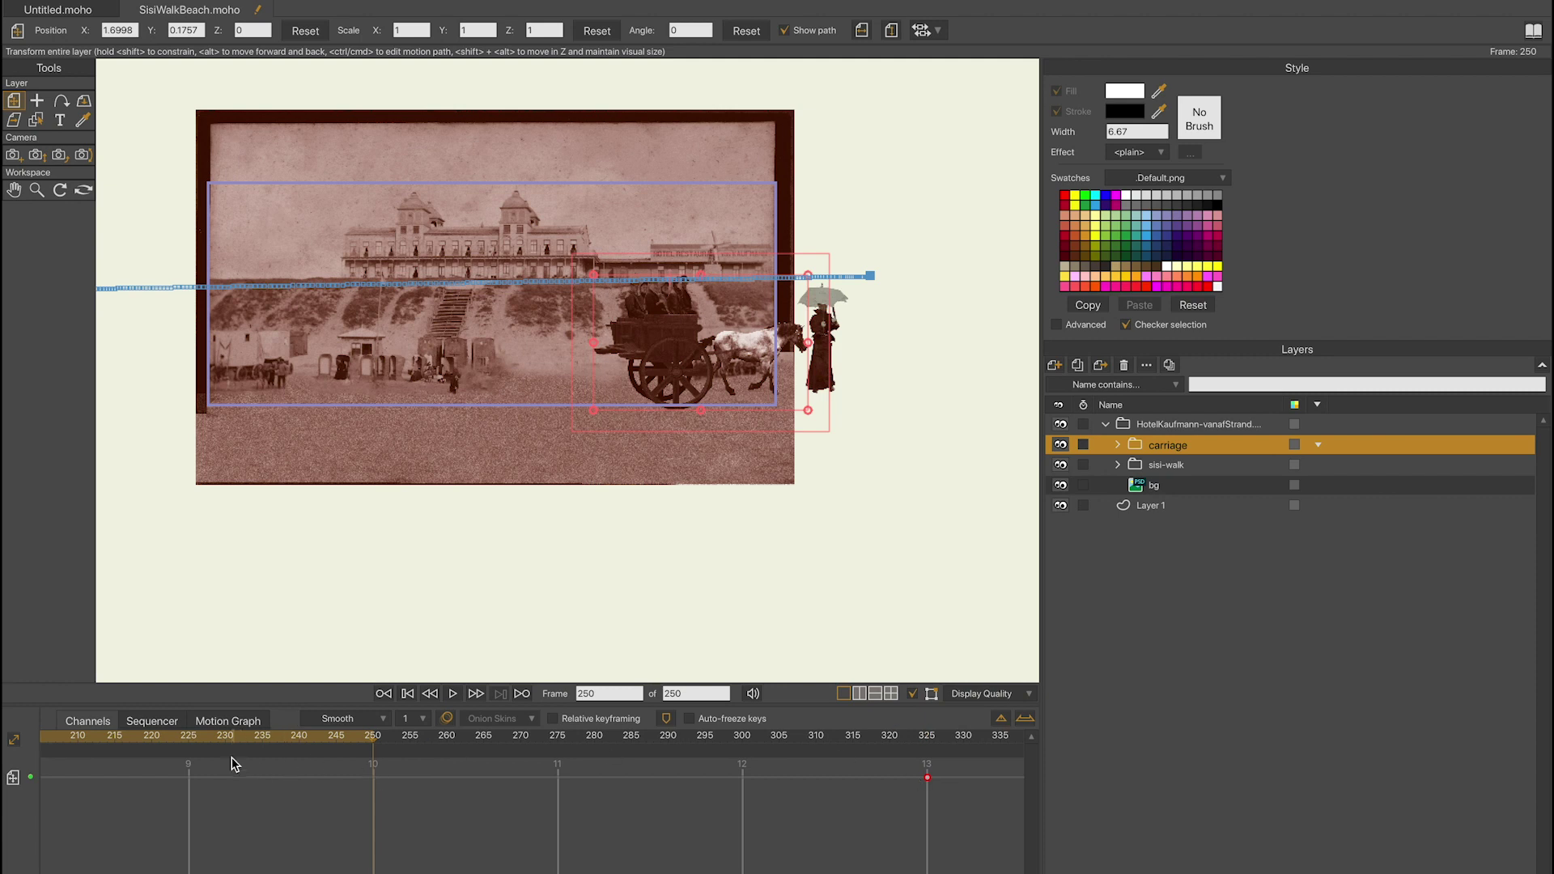
click(199, 736)
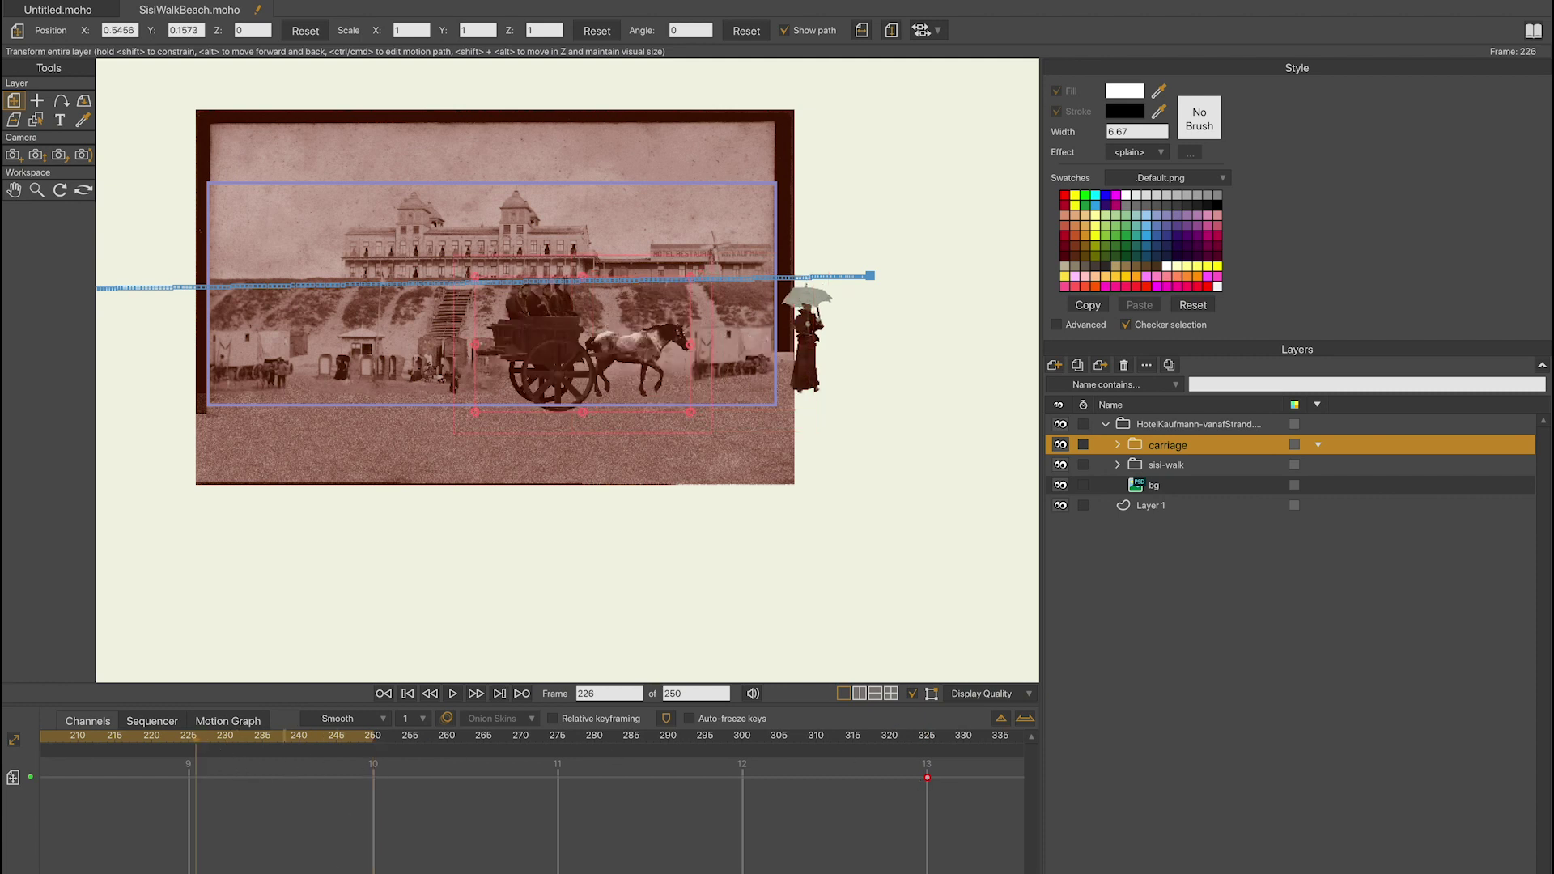
scroll(532, 801, left, 15)
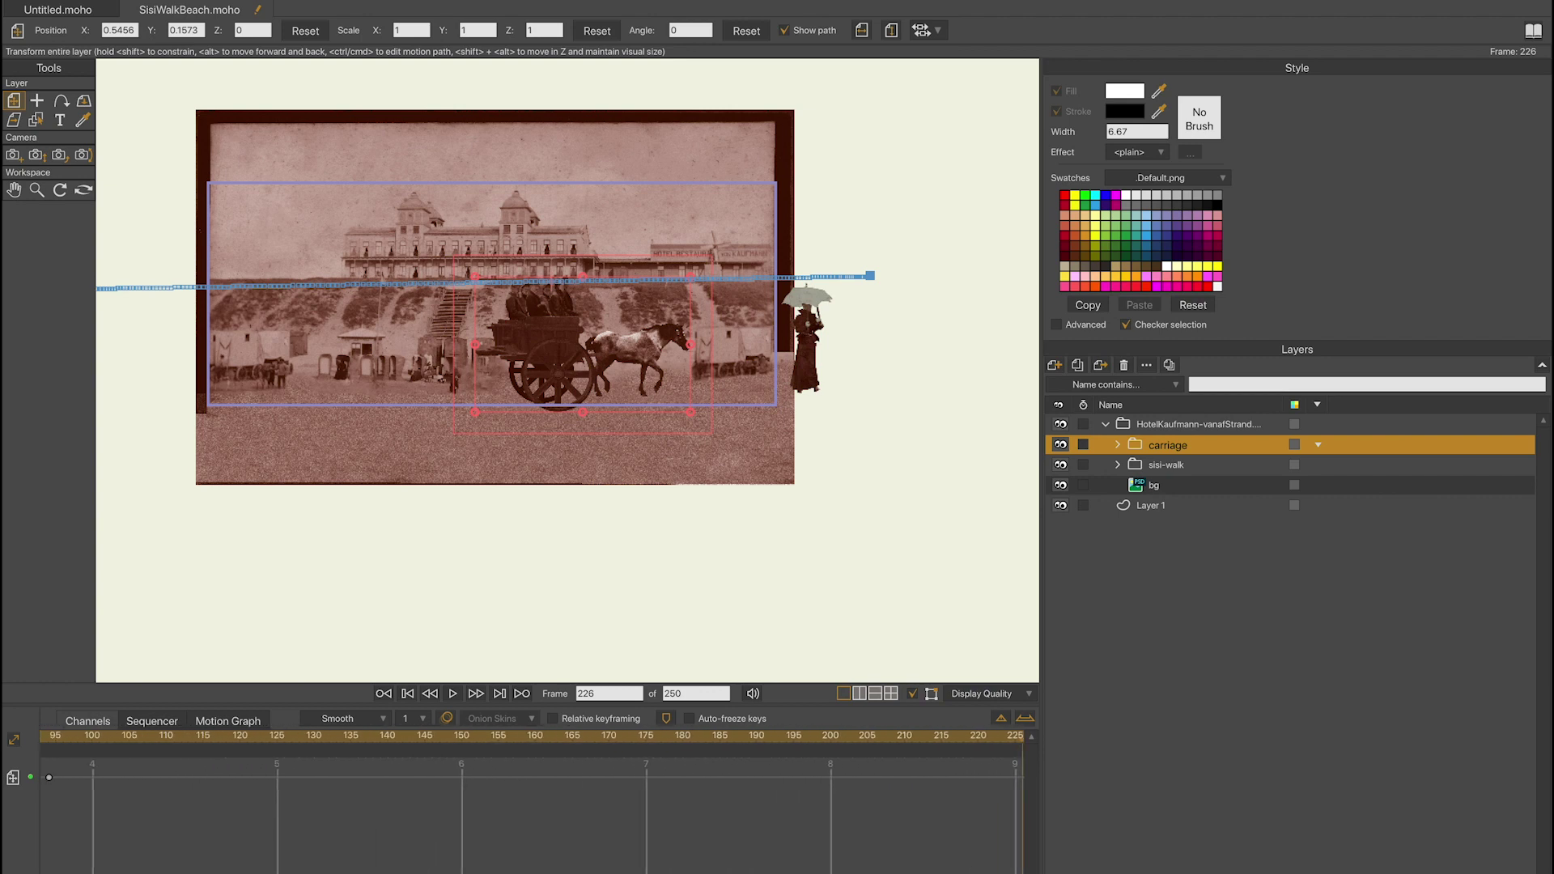
scroll(532, 801, left, 5)
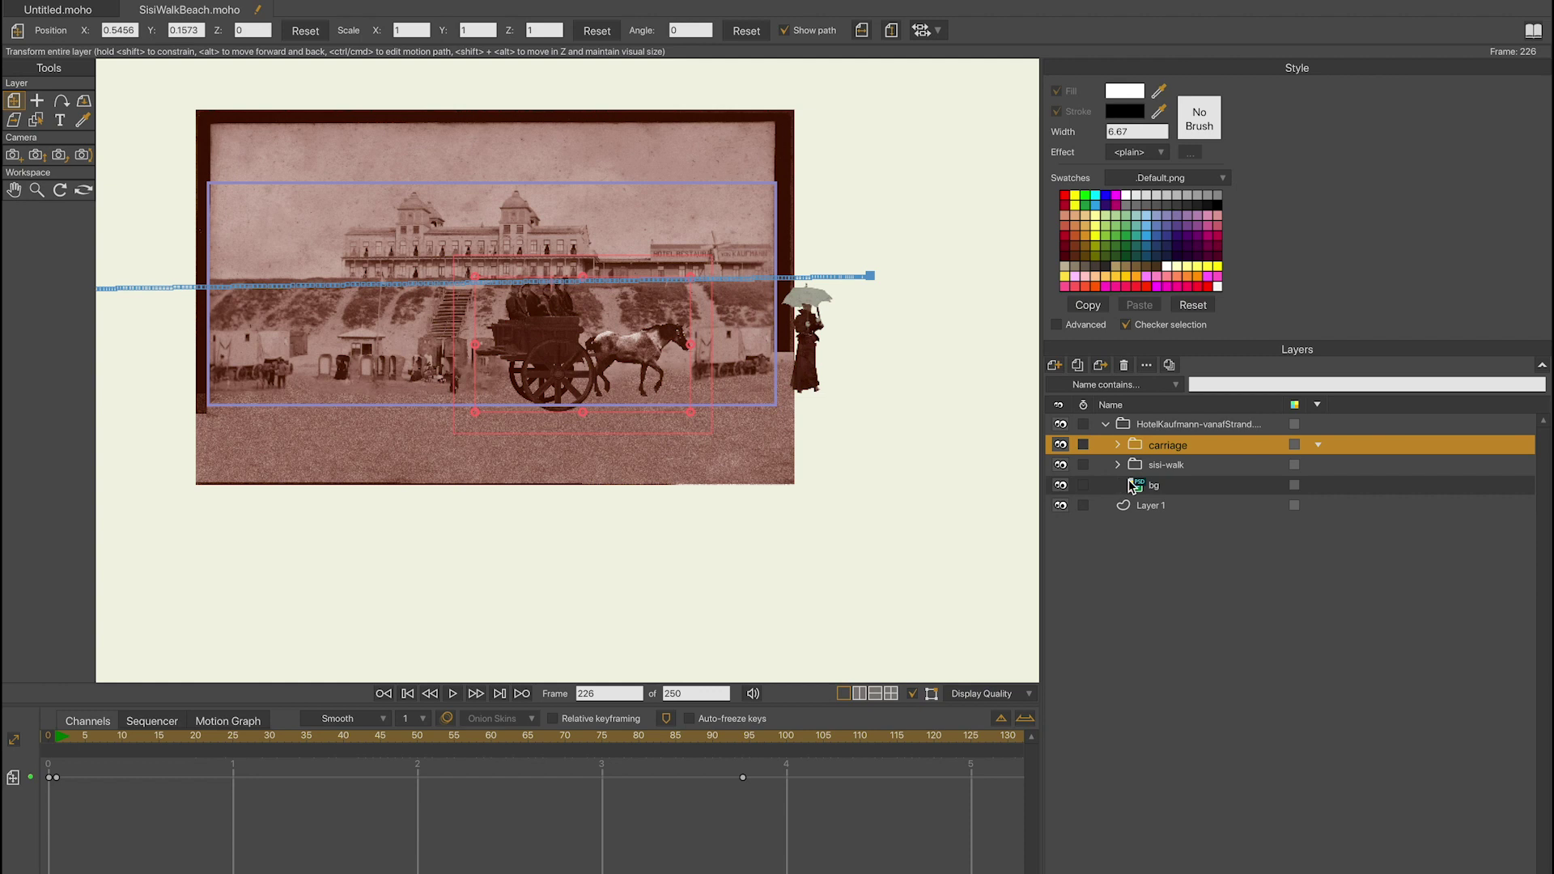
Play the animation from the start to check the timing of the carriage's crossing
drag(91, 743, 65, 743)
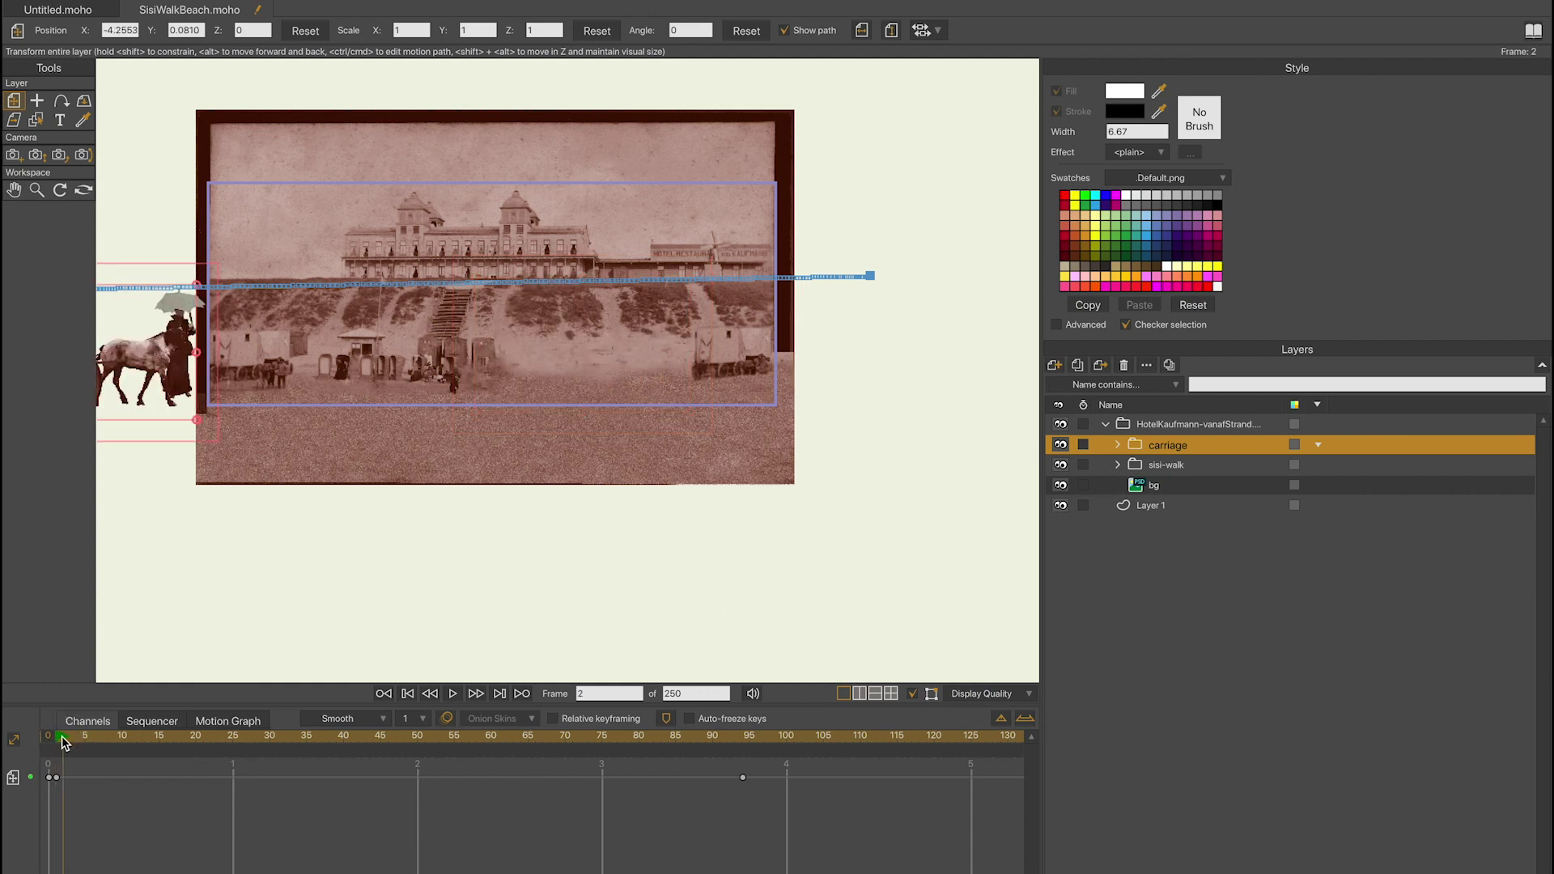
click(912, 695)
click(1167, 425)
key(space)
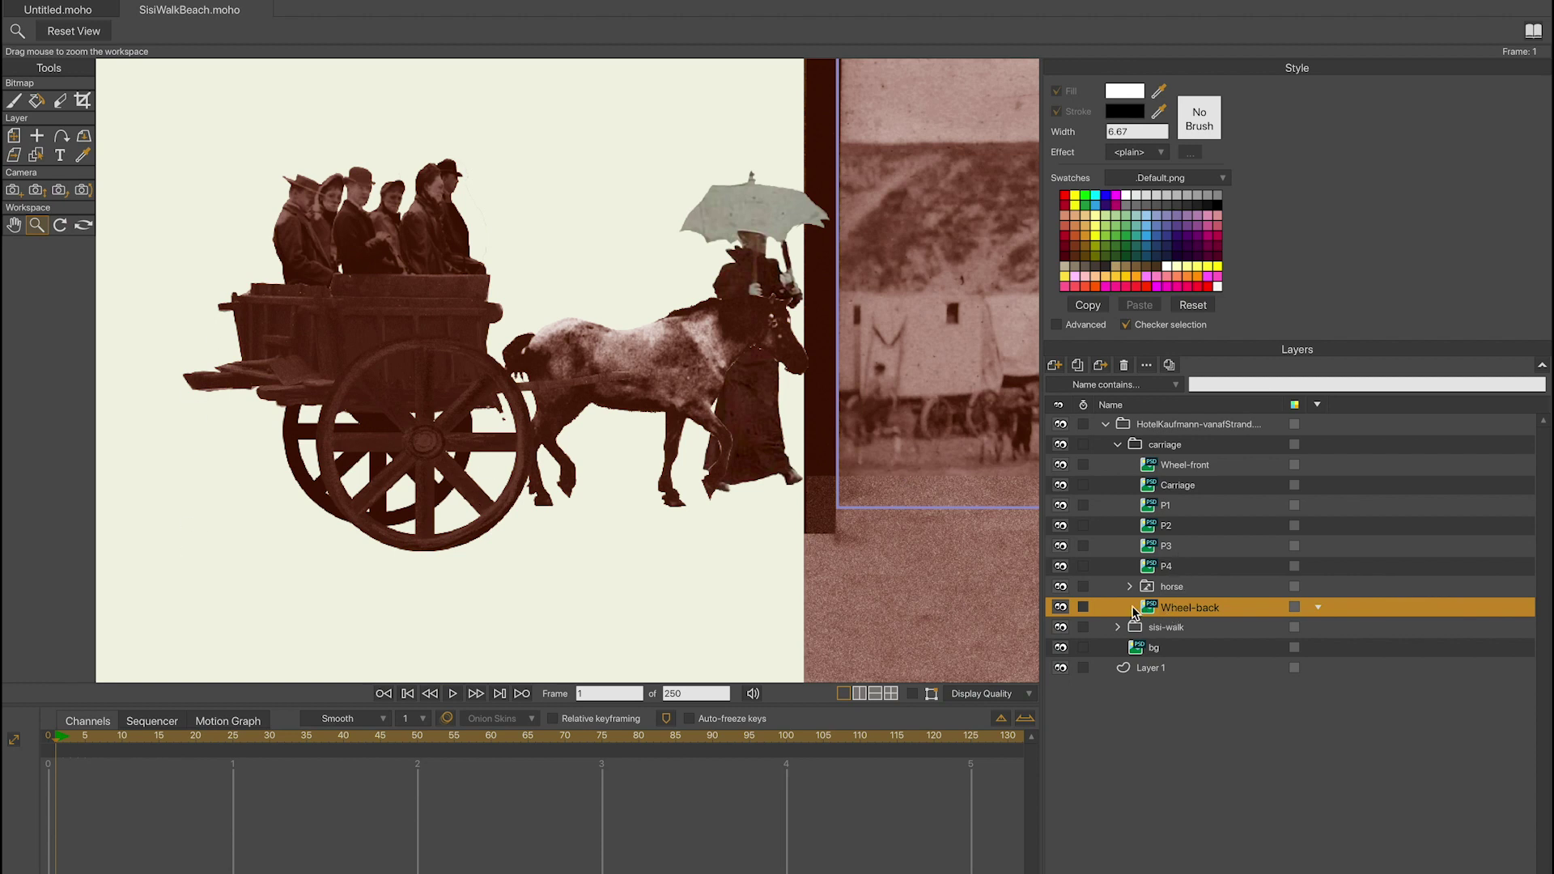
Identify the Wheel-back layer in the carriage group and set its starting transform keyframe at frame 1
click(1061, 607)
click(1061, 607)
double_click(1176, 609)
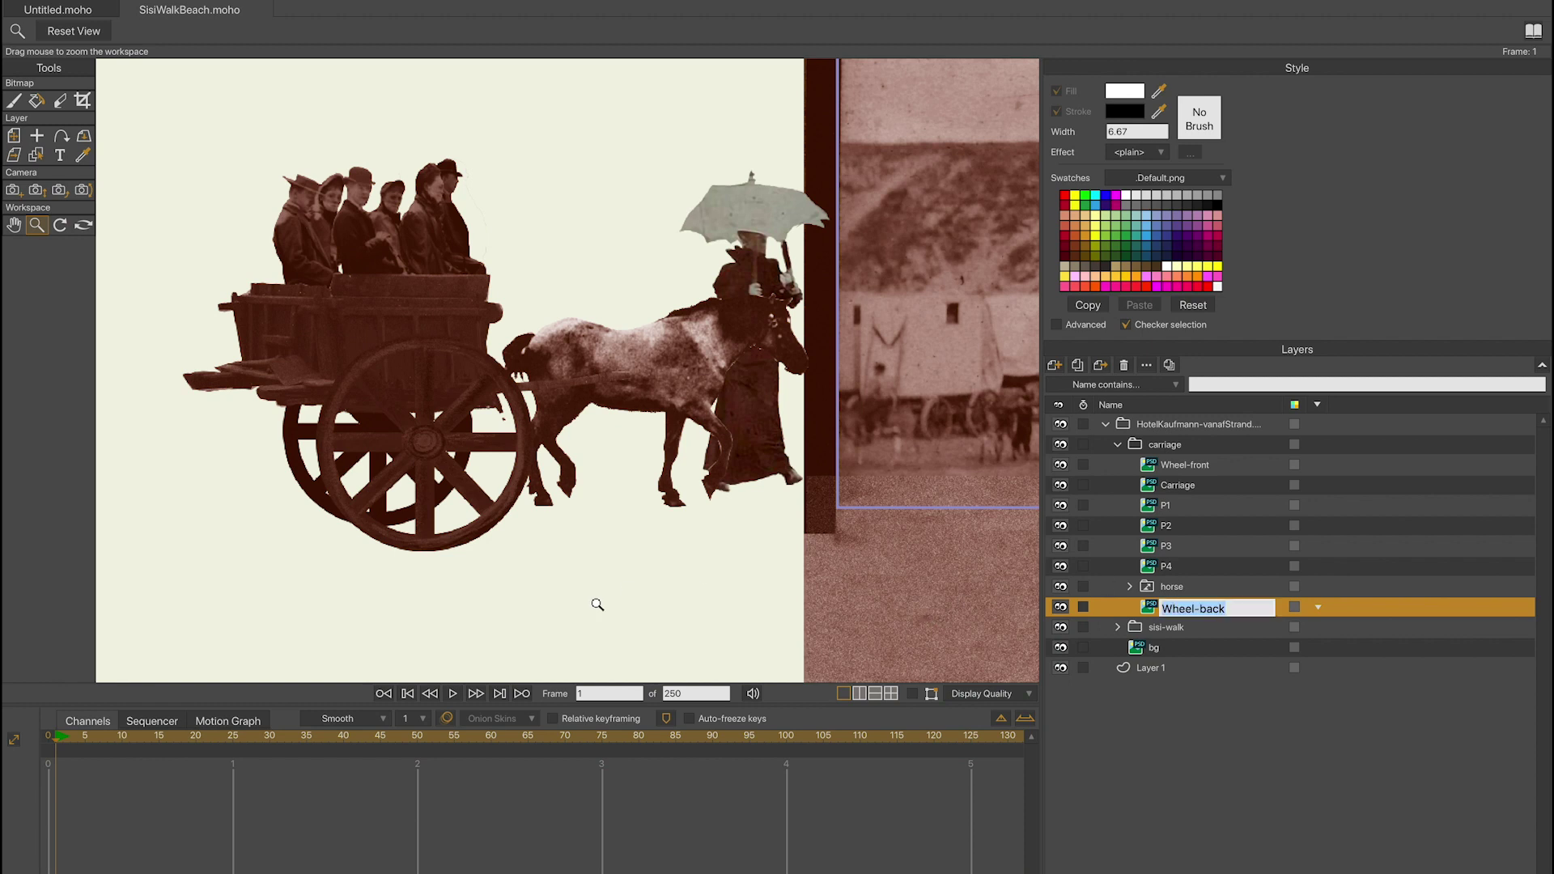
click(15, 139)
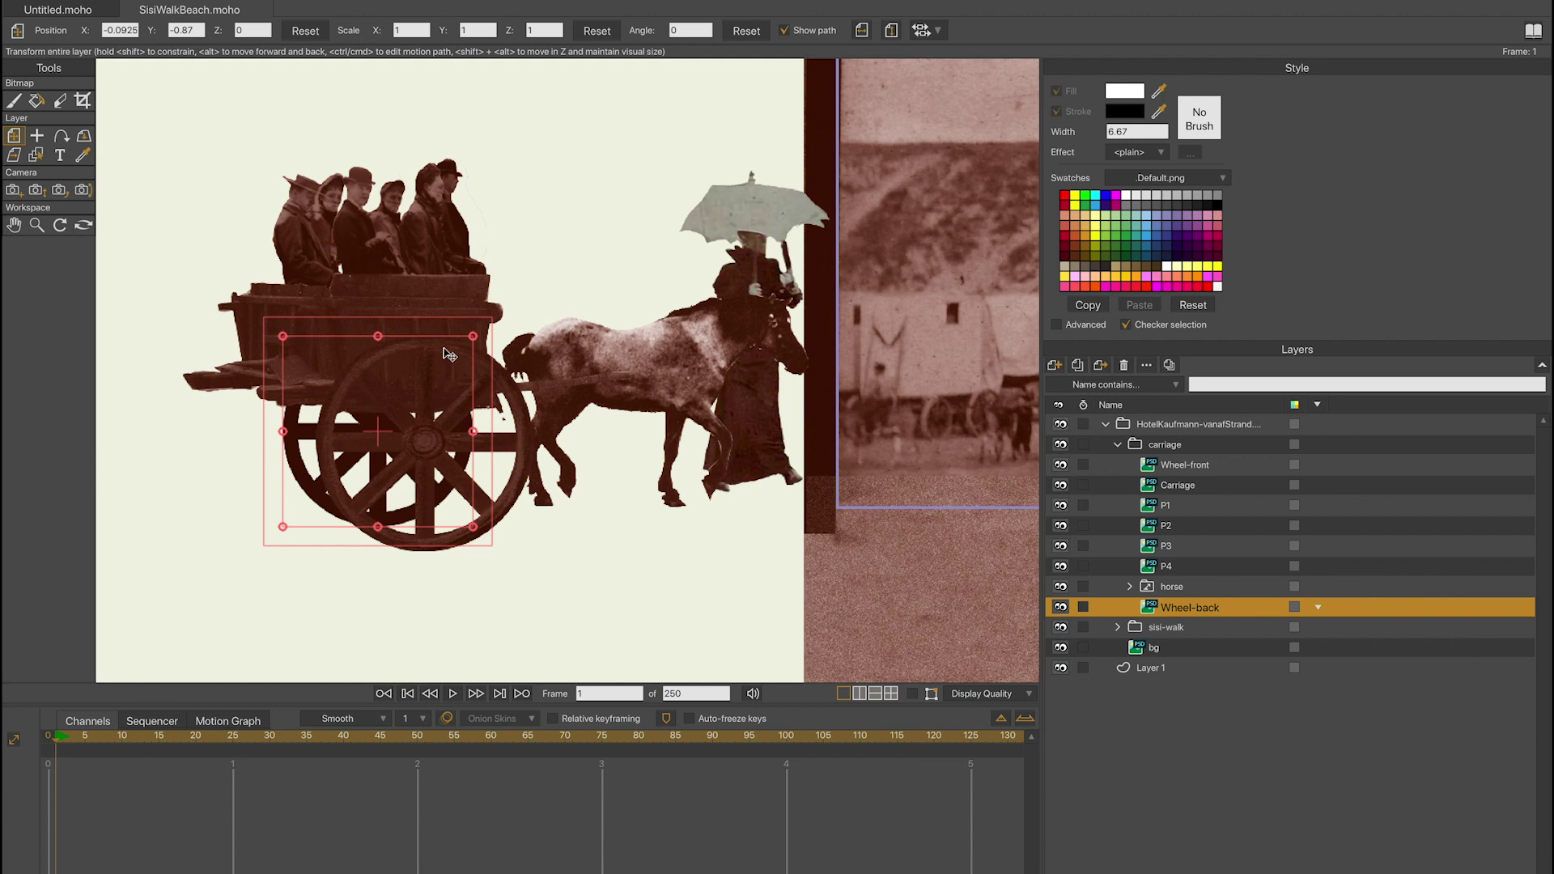
click(475, 335)
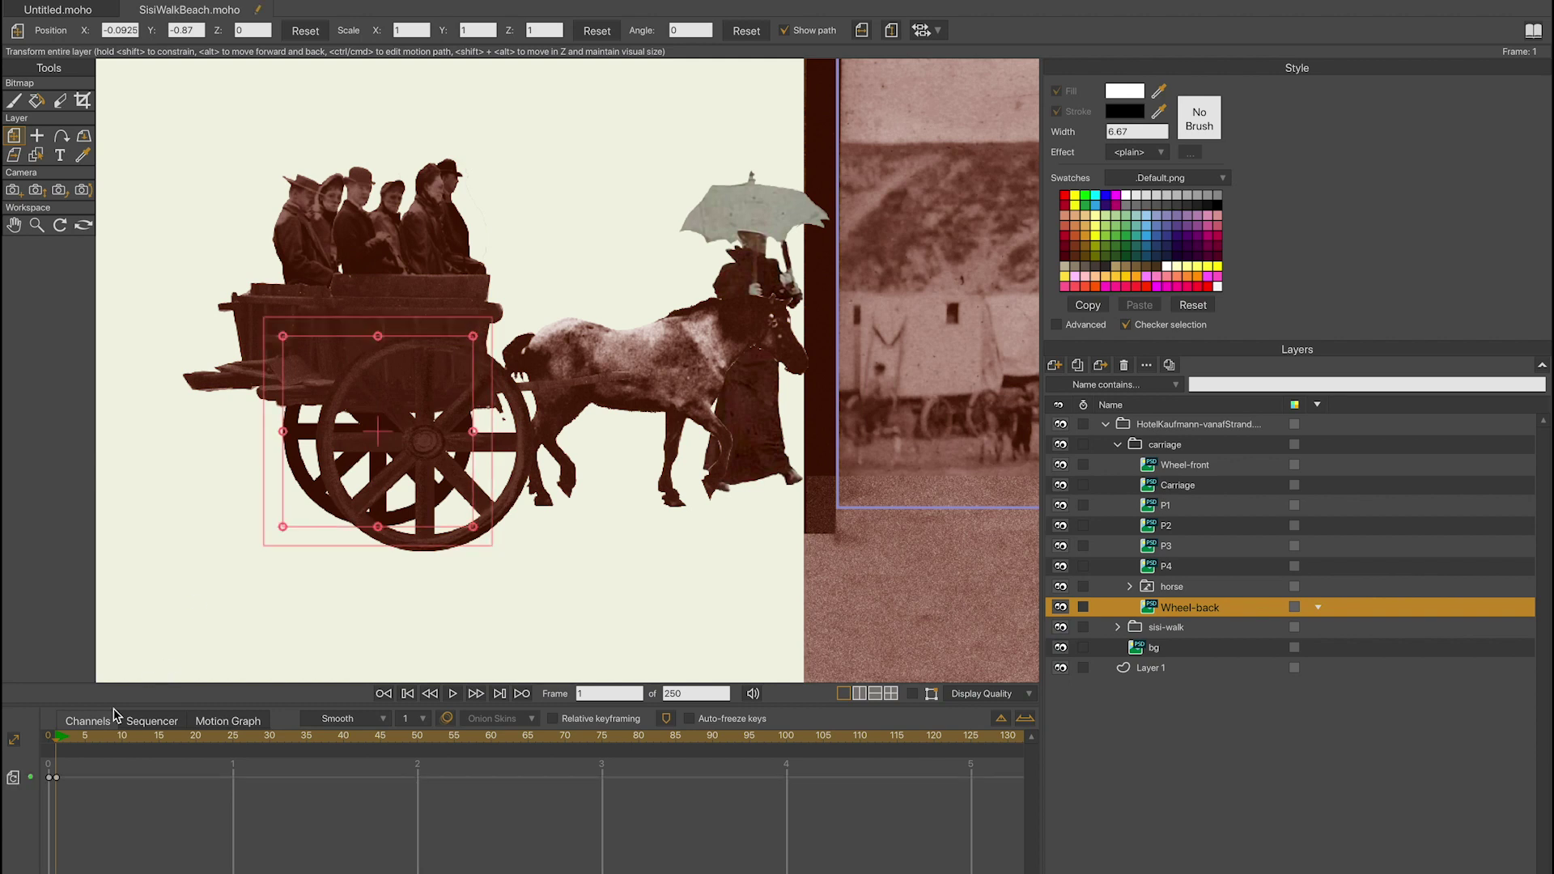
Rotate the Wheel-back layer clockwise to about -138.57 degrees at frame 3 and about -311.15 degrees at frame 5
drag(74, 740, 89, 741)
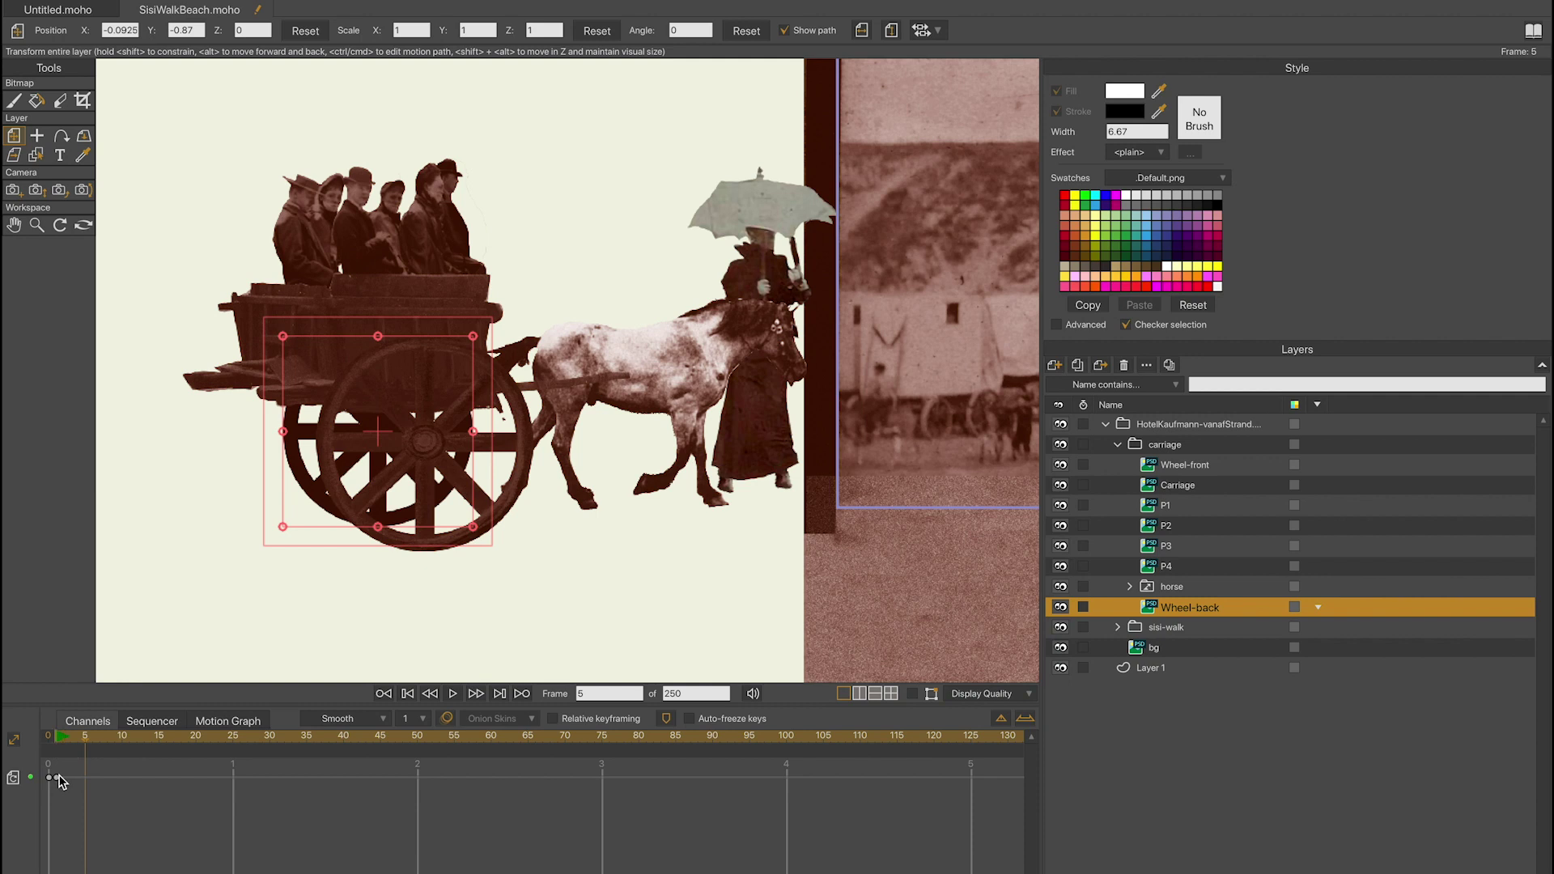
click(71, 738)
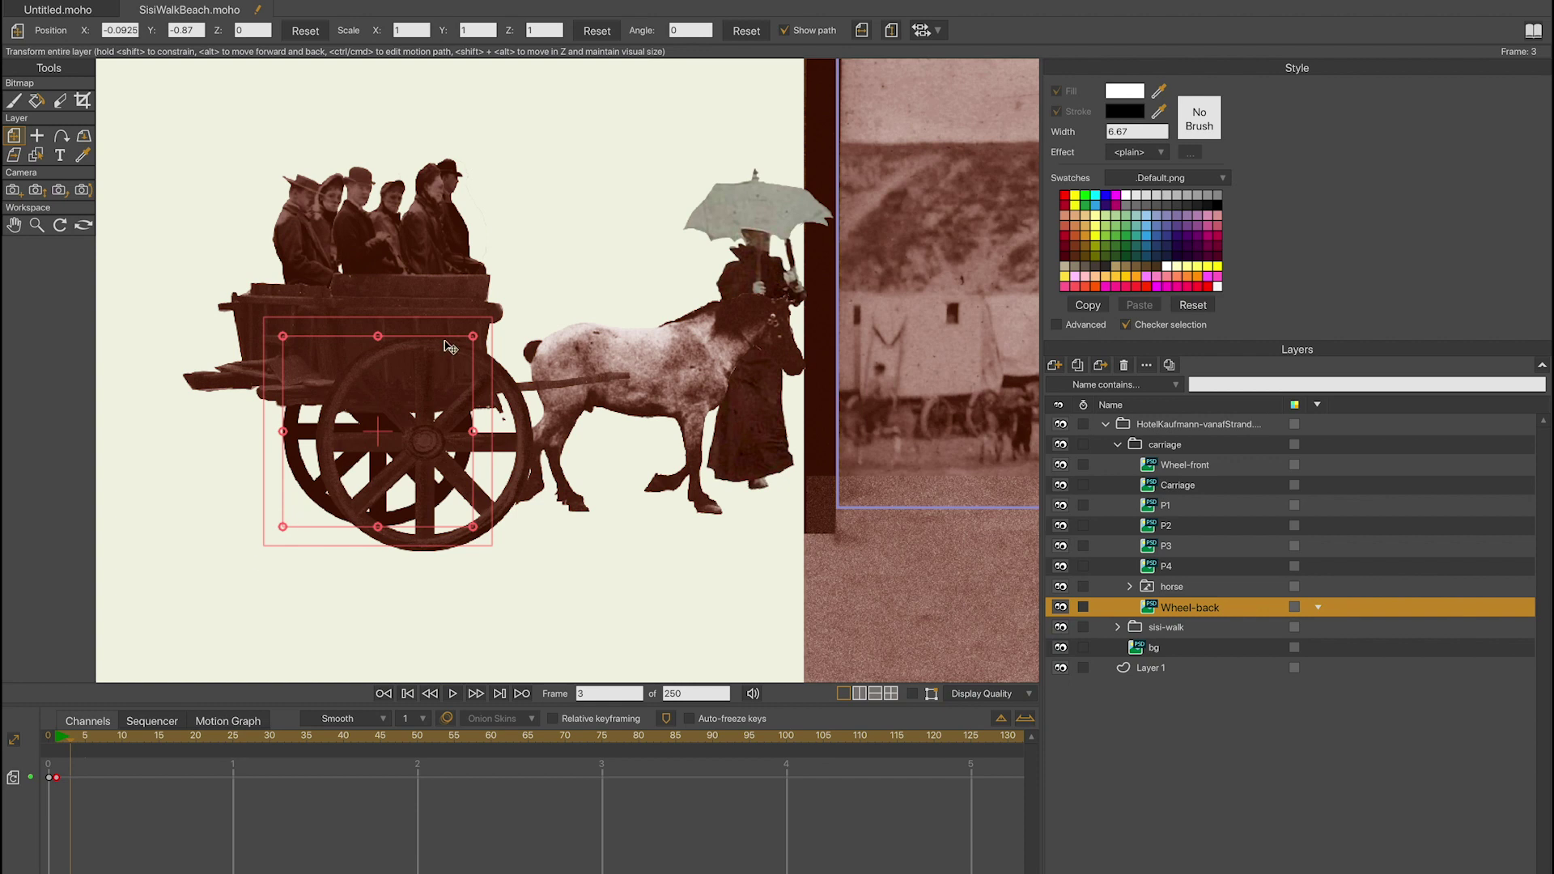
drag(483, 339, 350, 518)
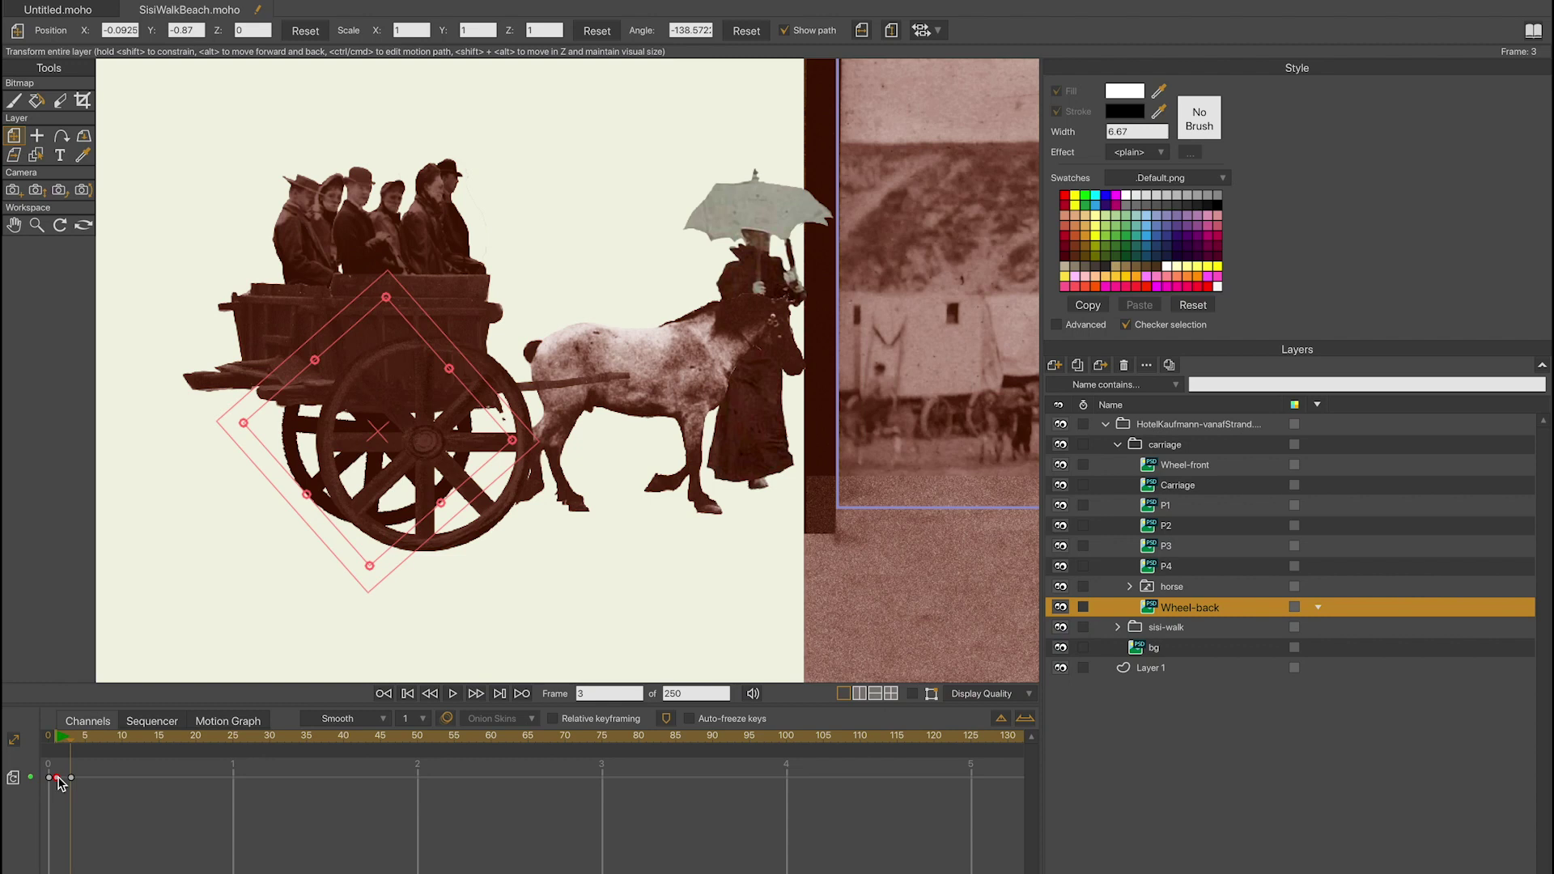
click(83, 741)
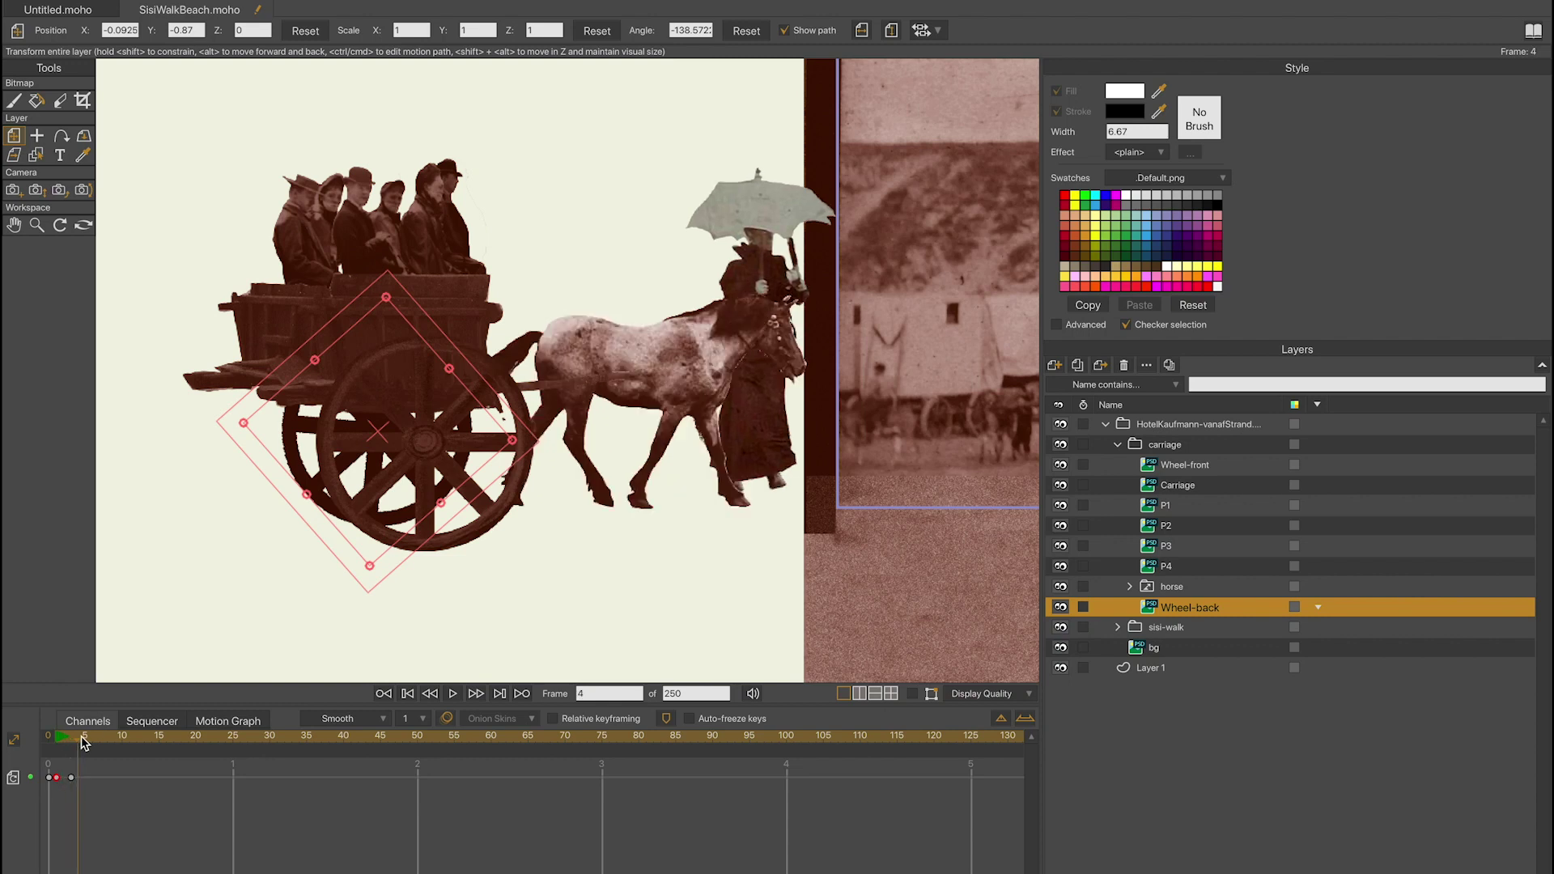
click(415, 366)
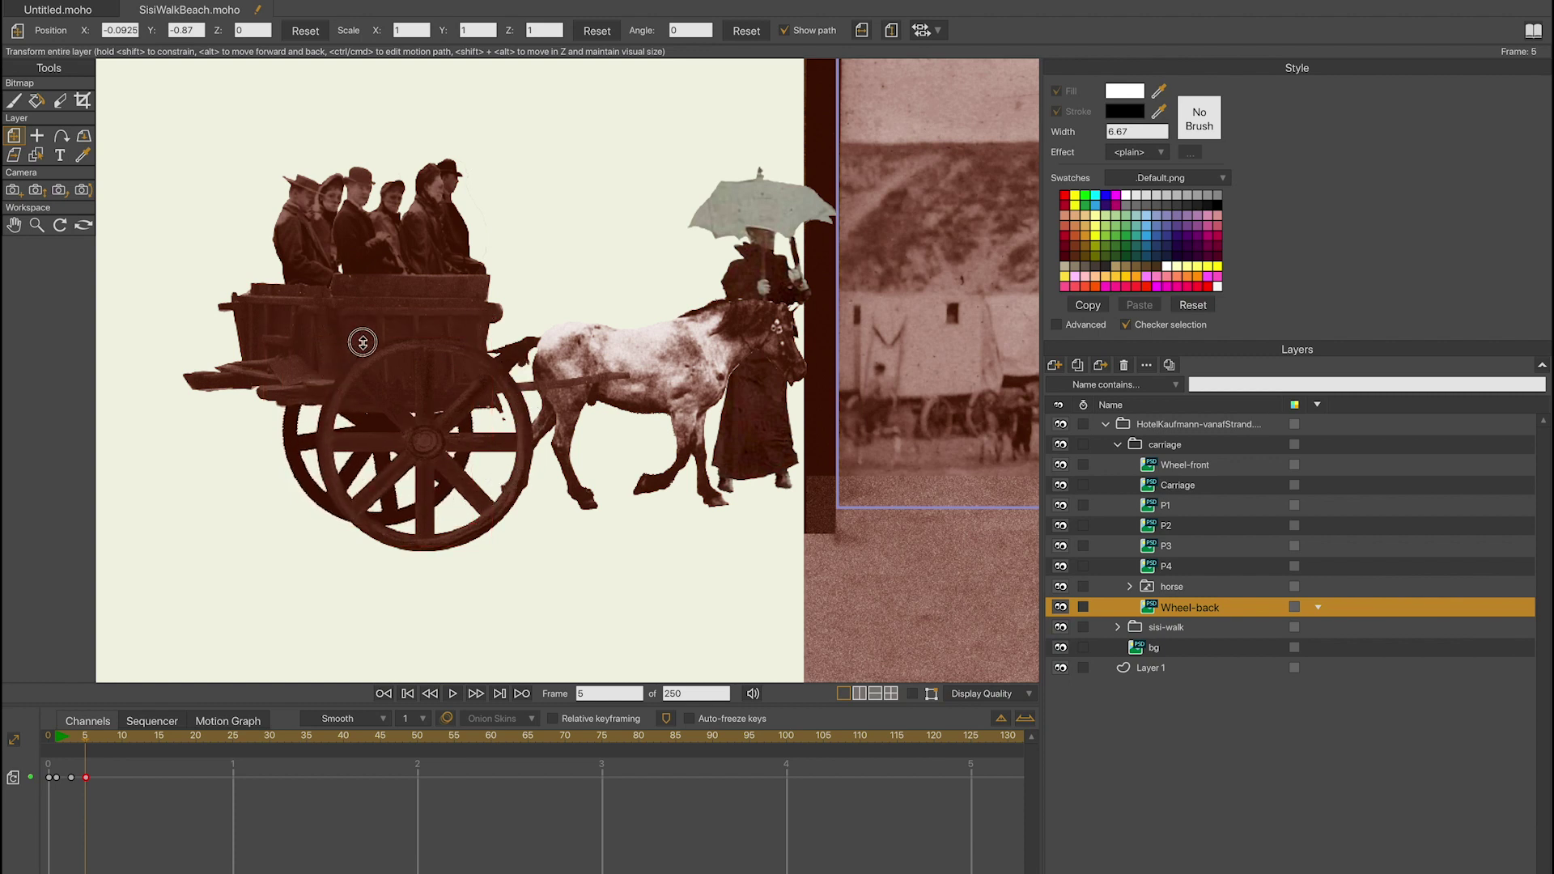
drag(375, 345, 181, 688)
drag(77, 745, 121, 741)
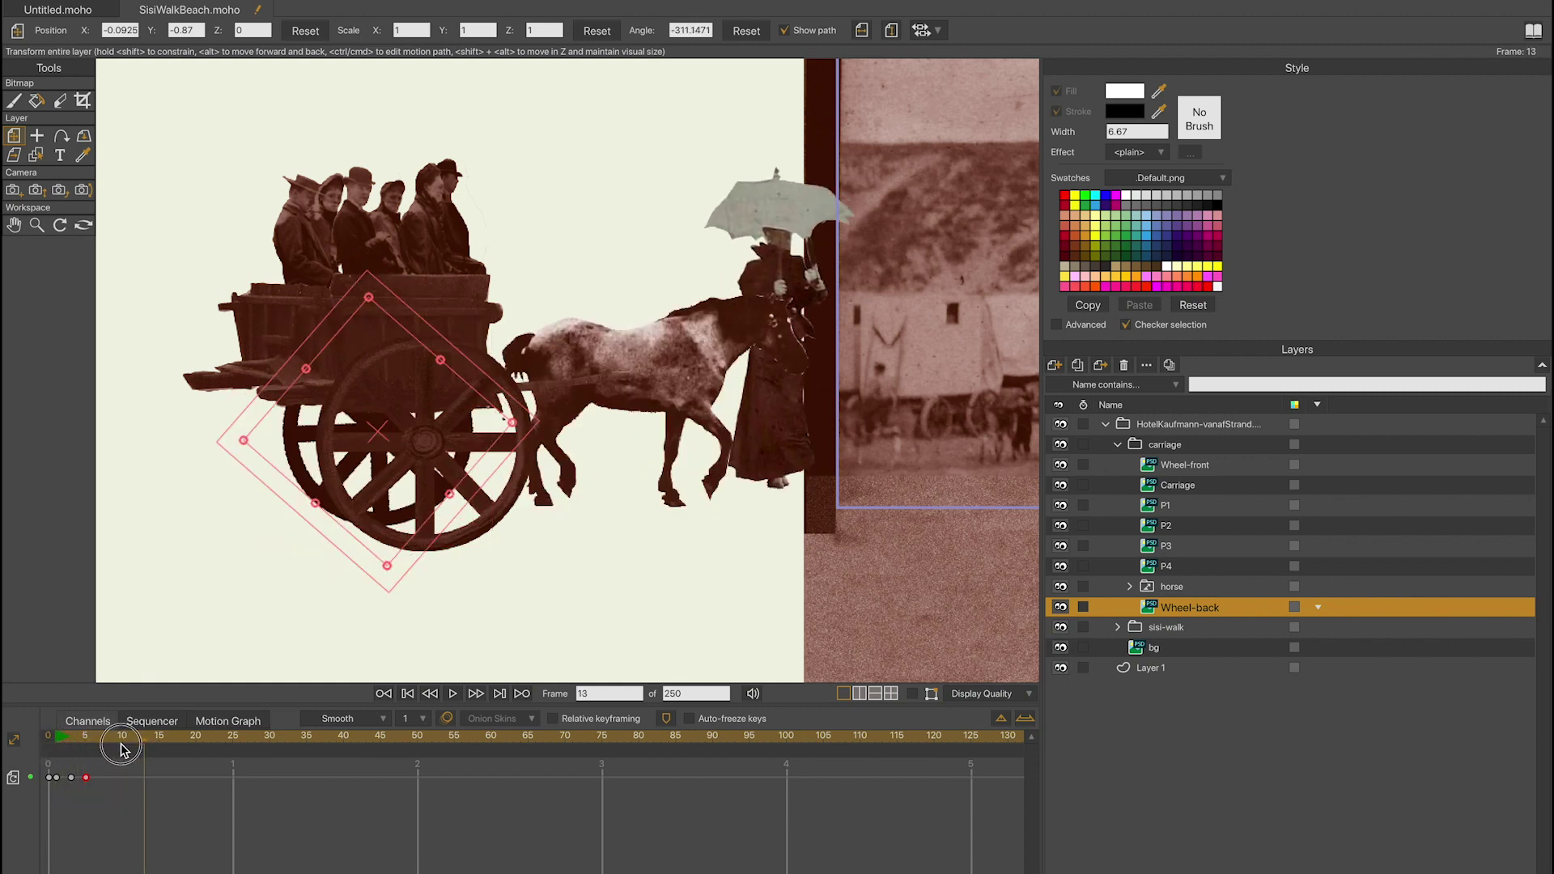
Set Wheel-back's frame 5 rotation keyframe to Cycle interpolation, looping back to absolute frame 1
right_click(86, 777)
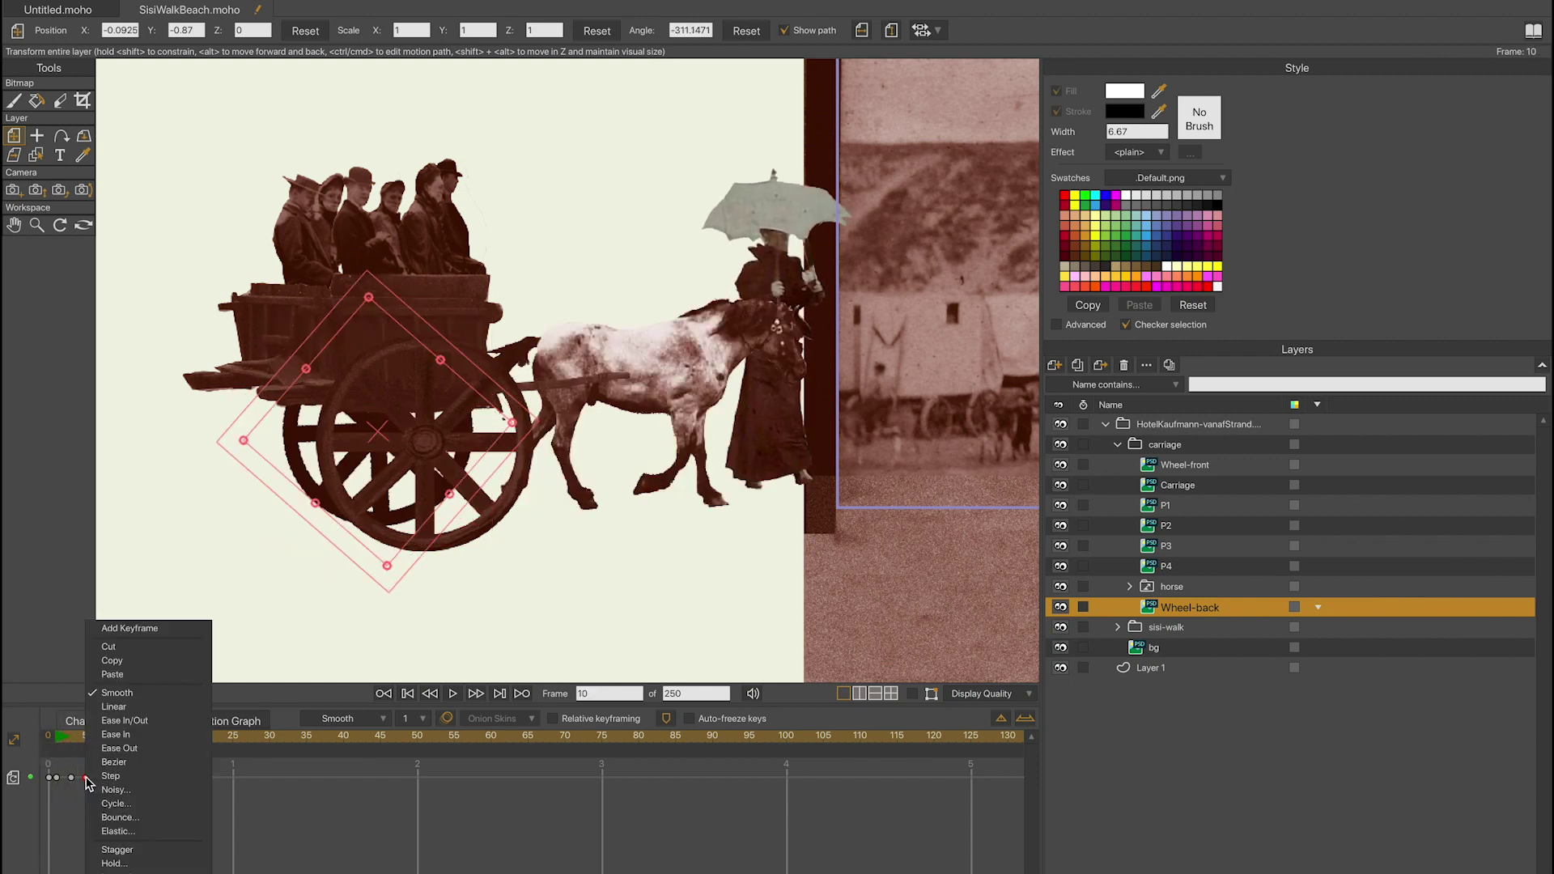
click(142, 802)
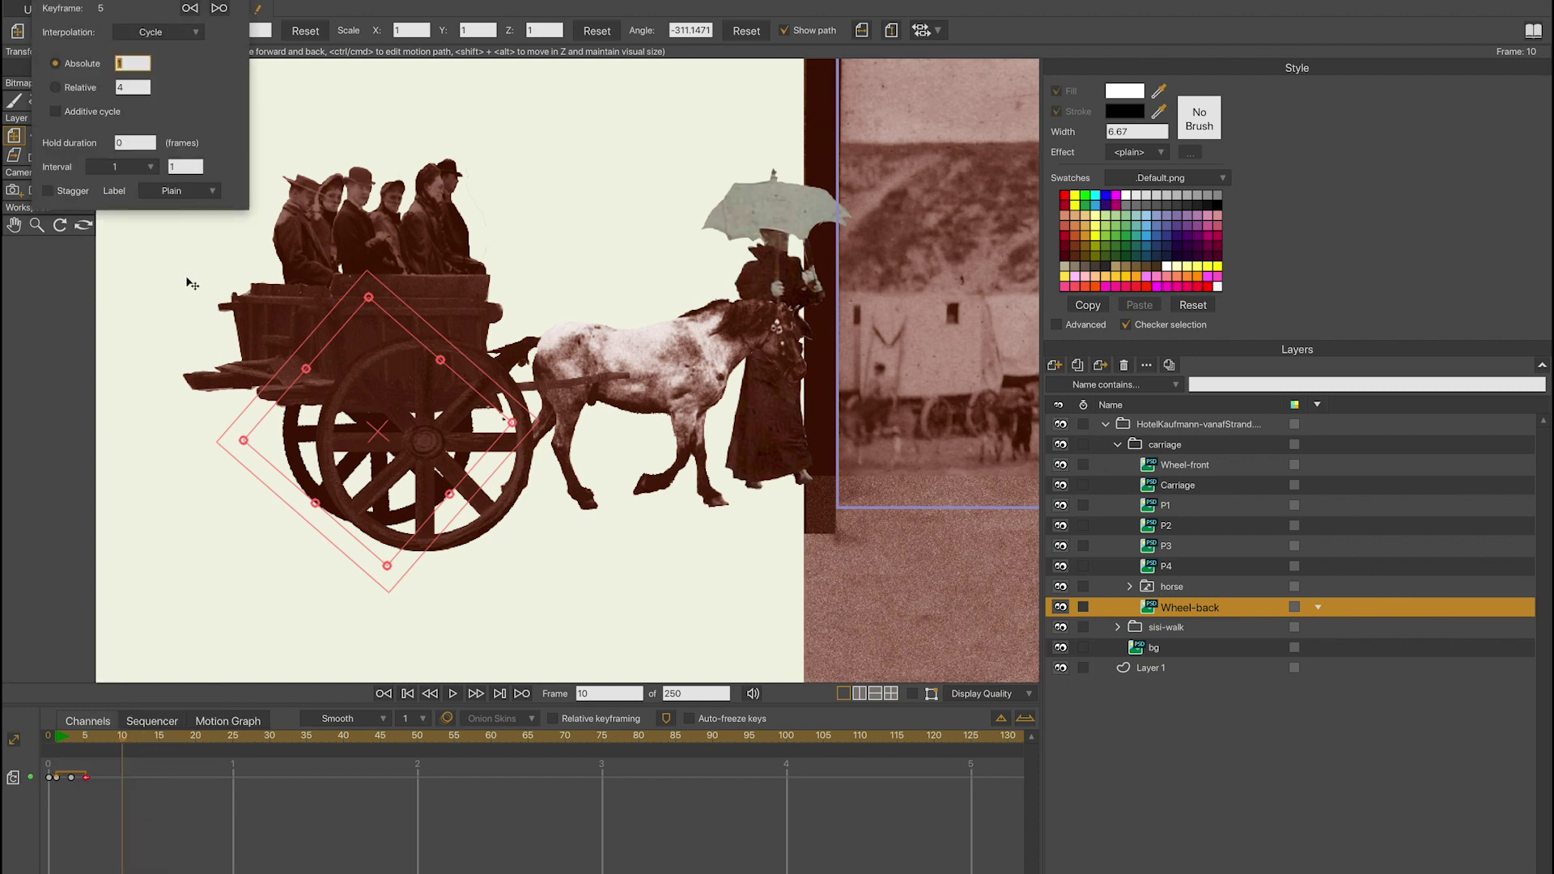
key(Return)
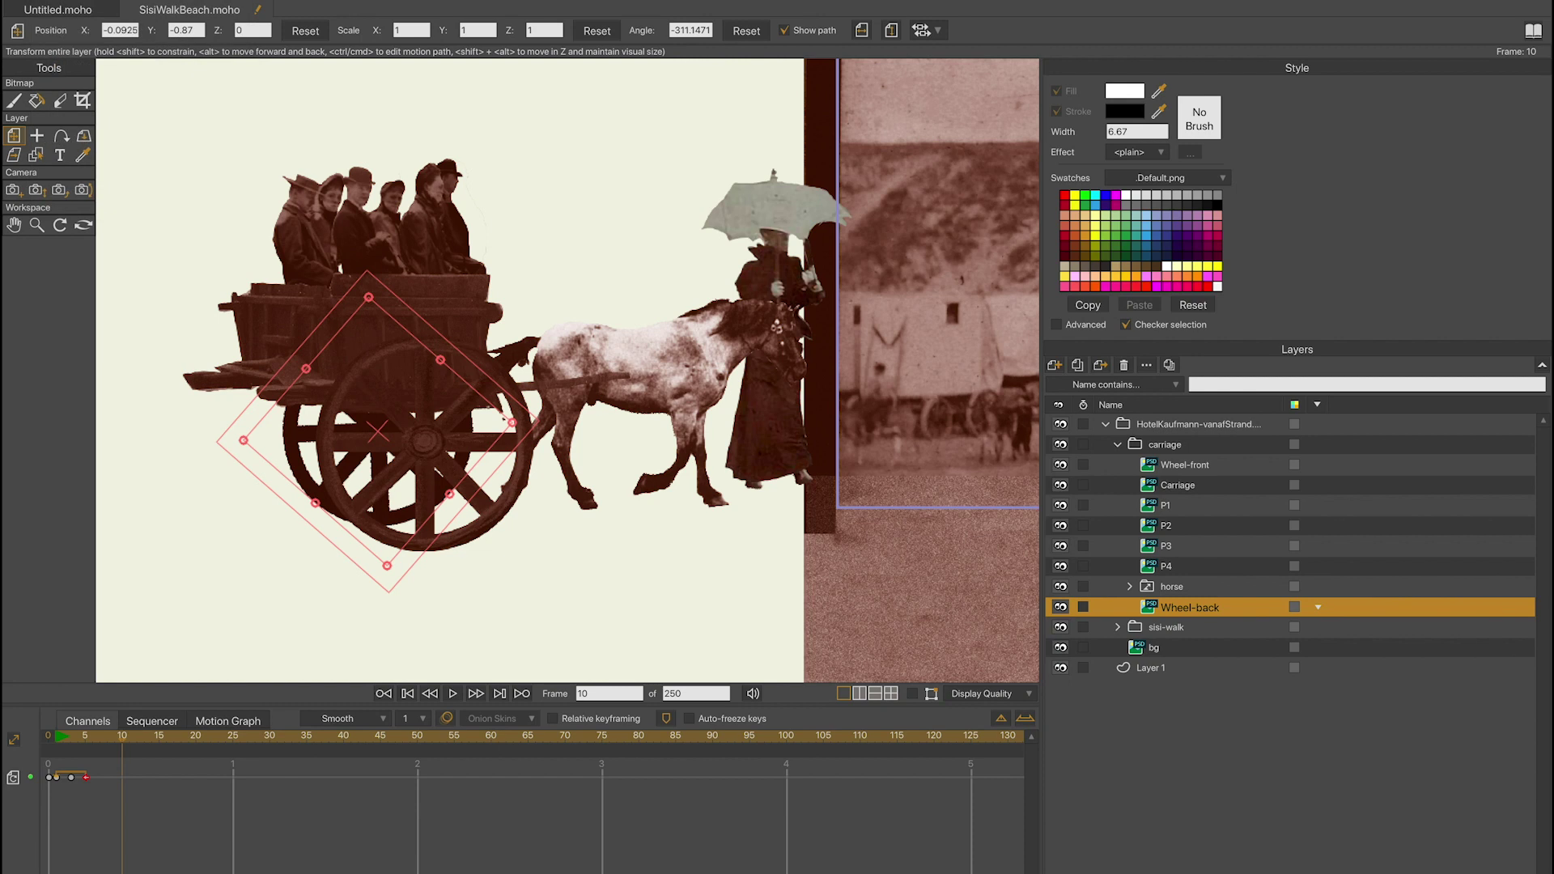
Play the animation to check the back wheel's spin, and return to frame 1
key(space)
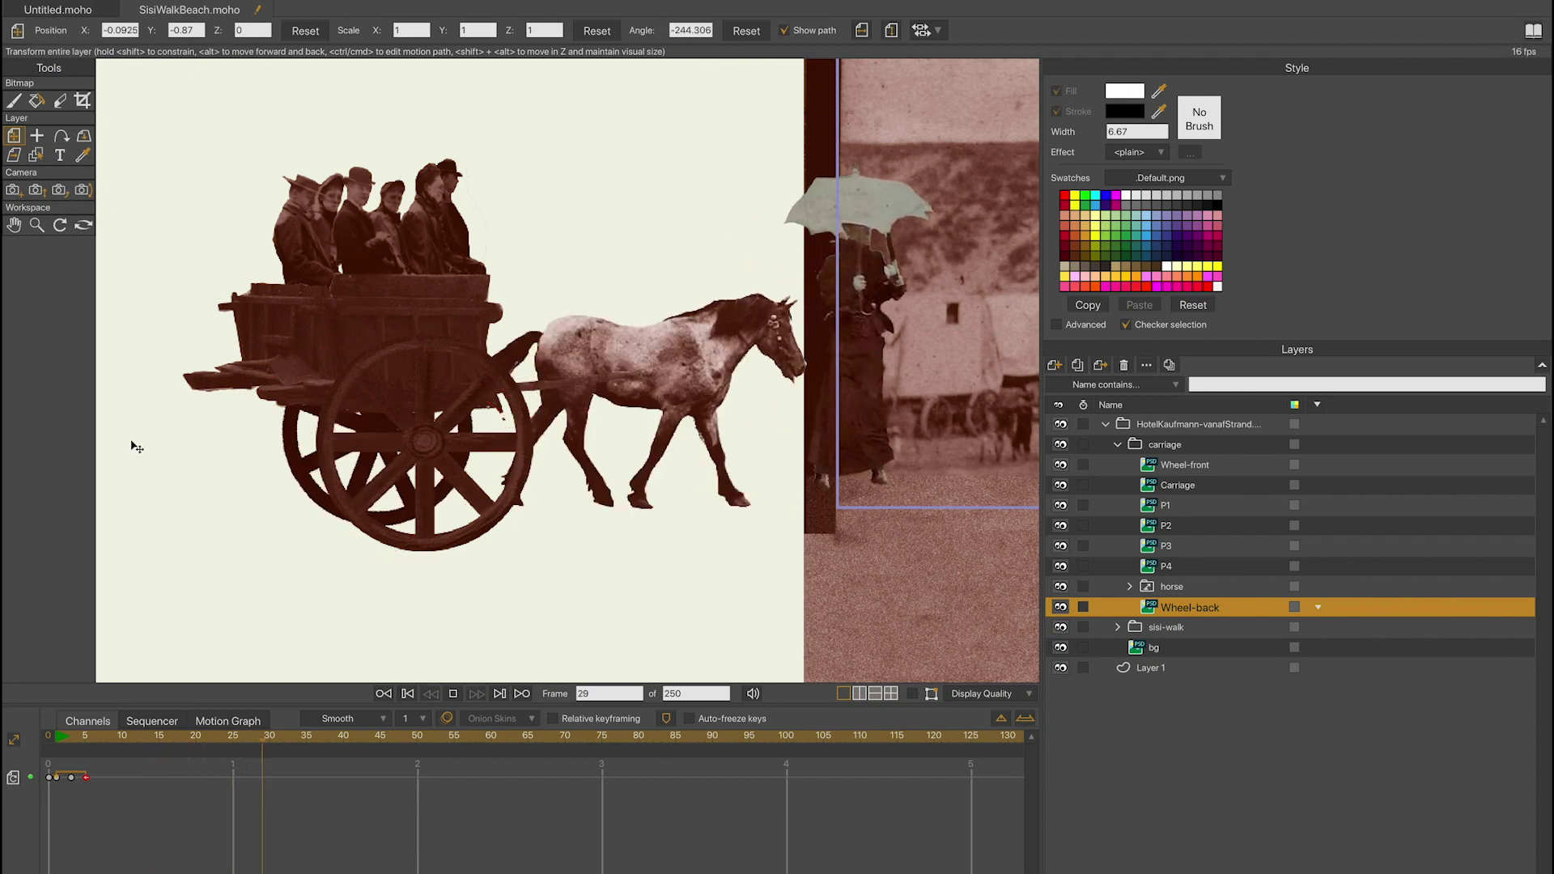
key(space)
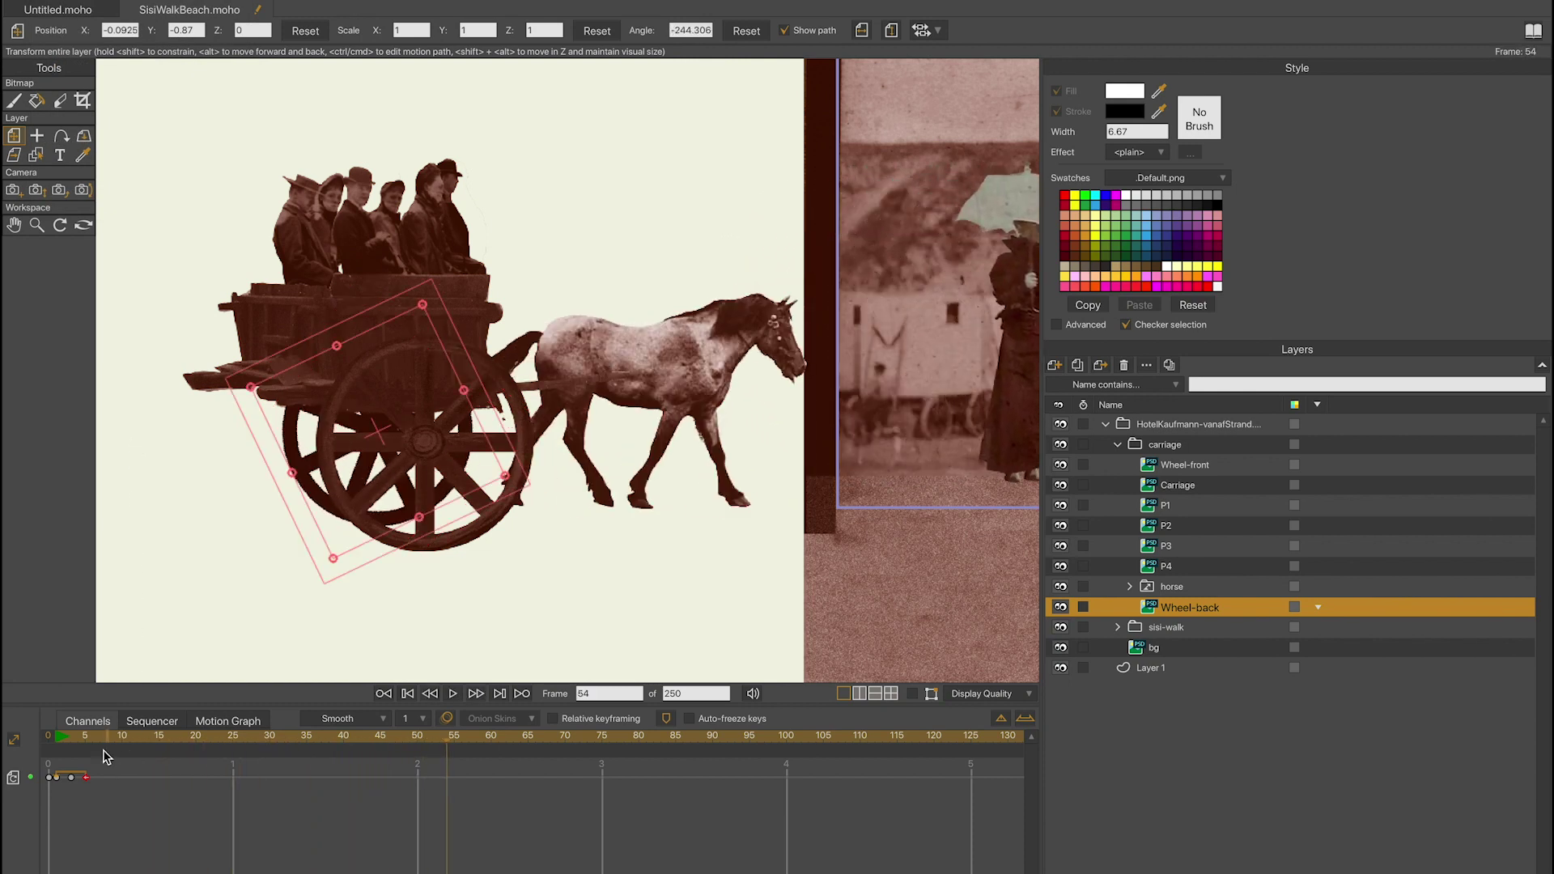
click(55, 736)
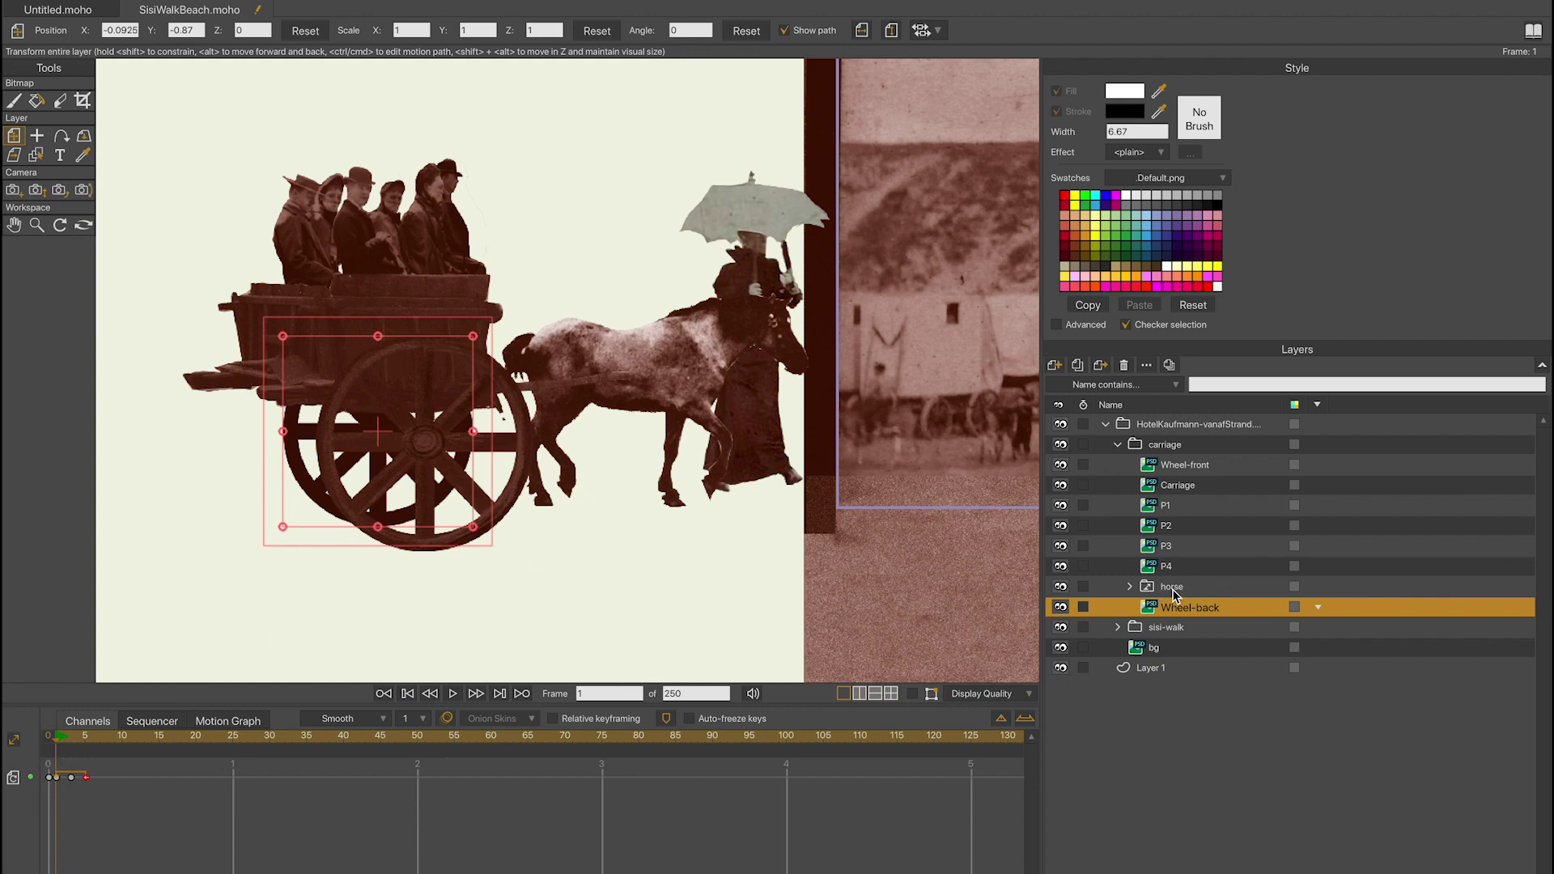
Keyframe the Wheel-front layer at frame 1 and rotate it clockwise to about -289.23 degrees at frame 5
click(1194, 469)
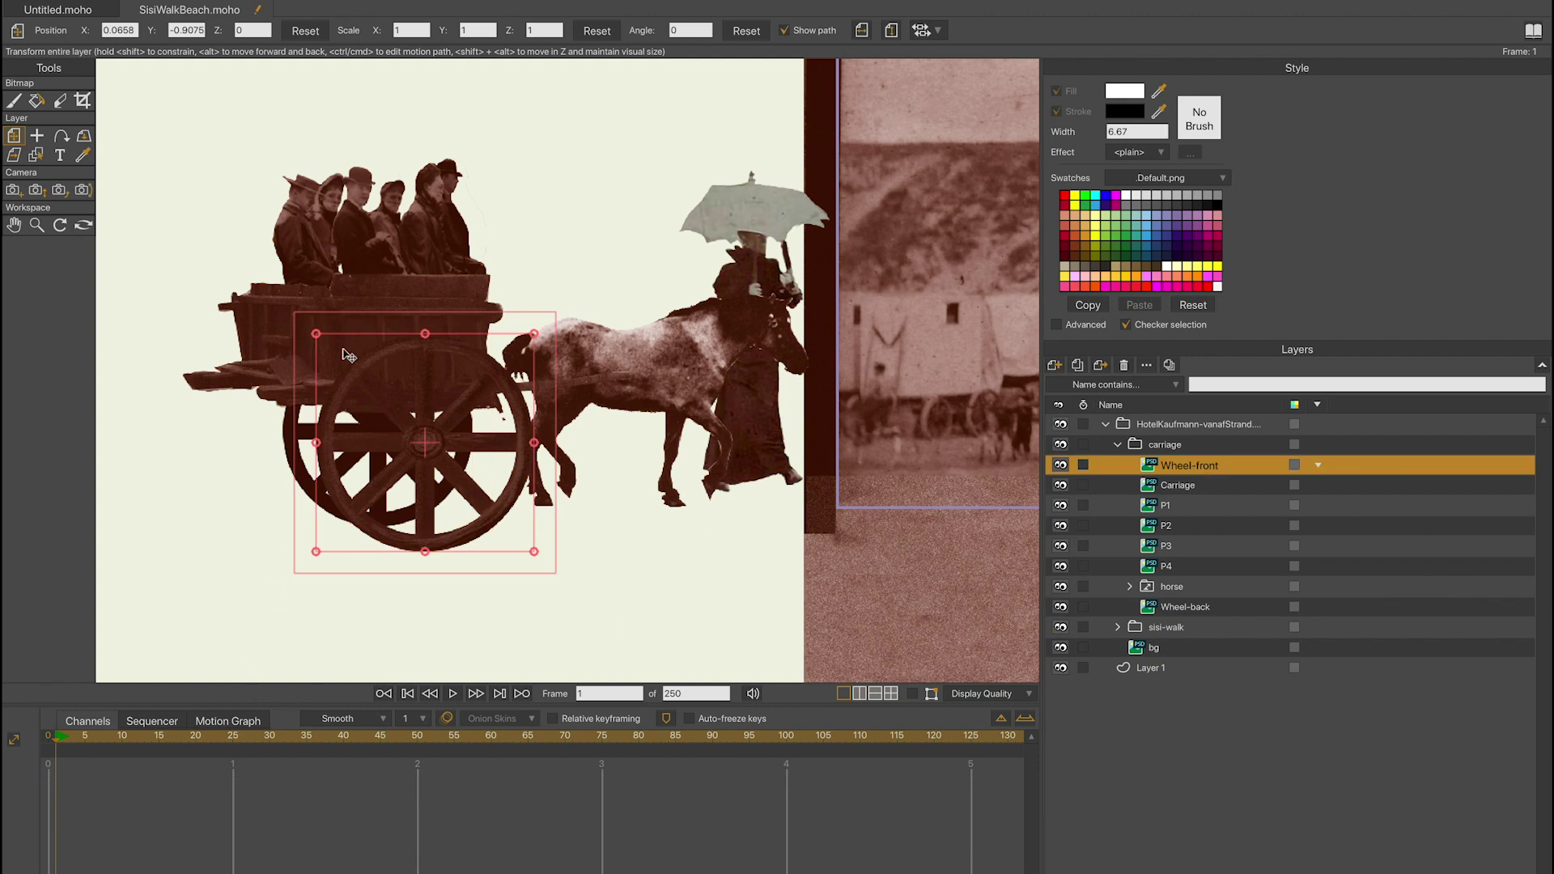
click(540, 335)
click(86, 738)
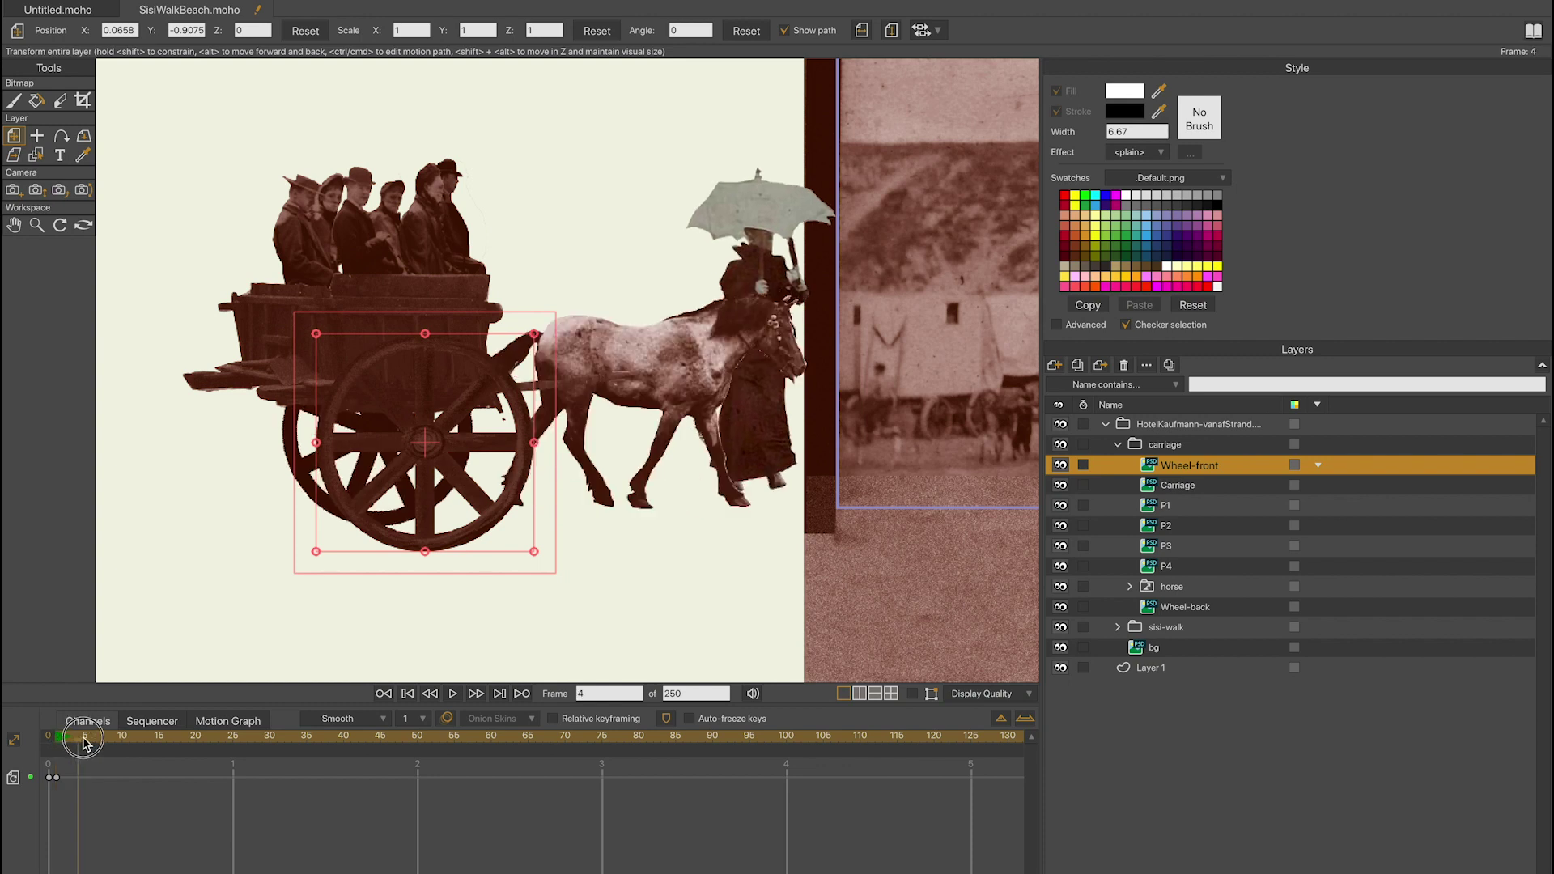
drag(542, 333, 401, 395)
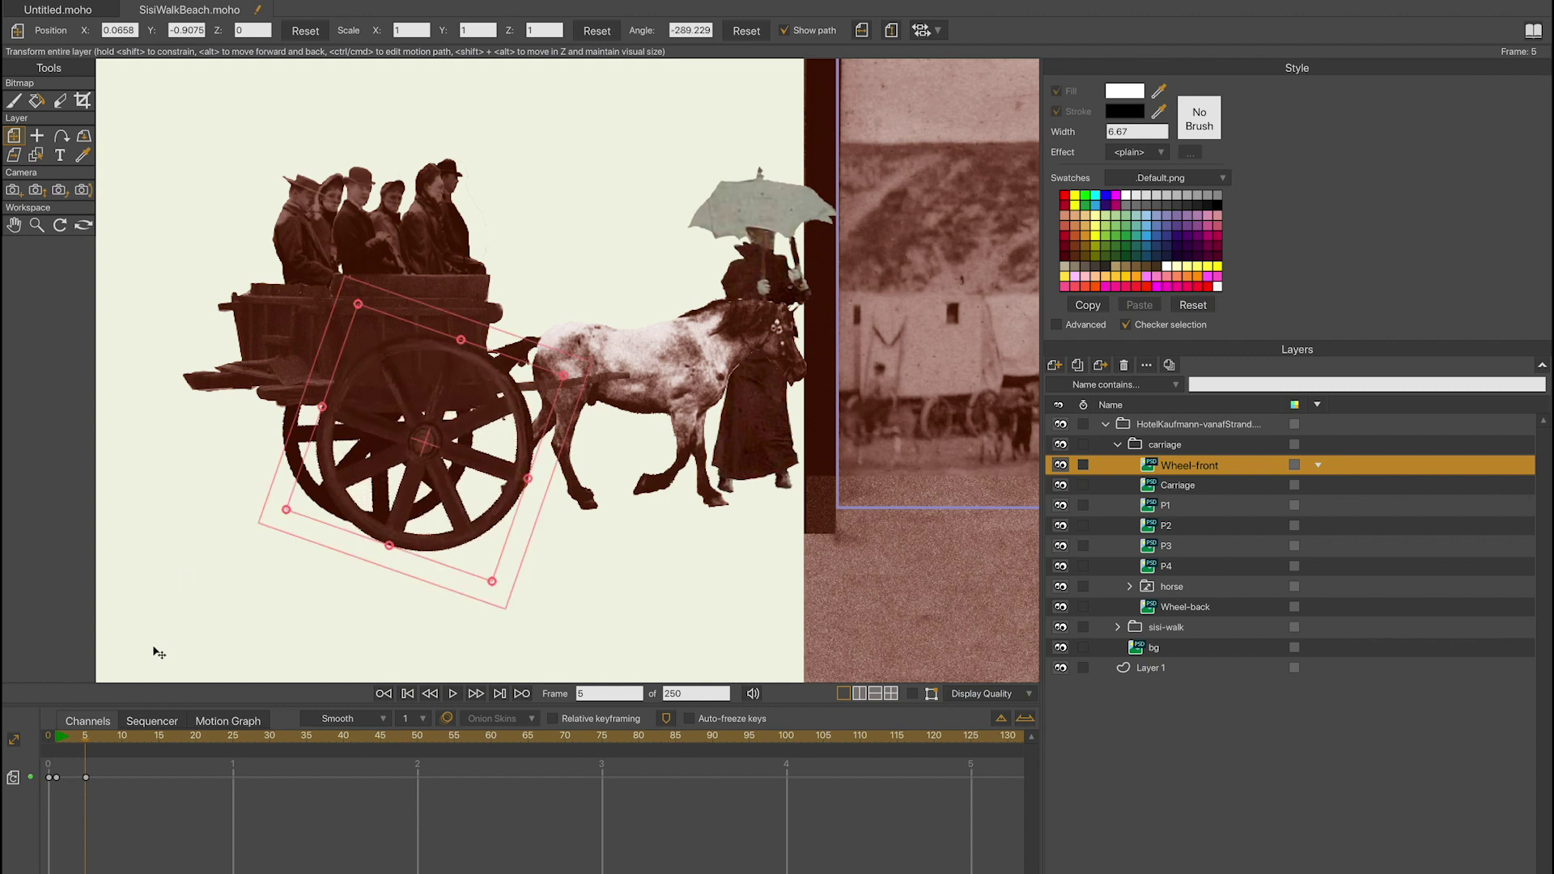
Set Wheel-front's frame 5 rotation keyframe to Cycle interpolation, looping back to absolute frame 1
right_click(87, 778)
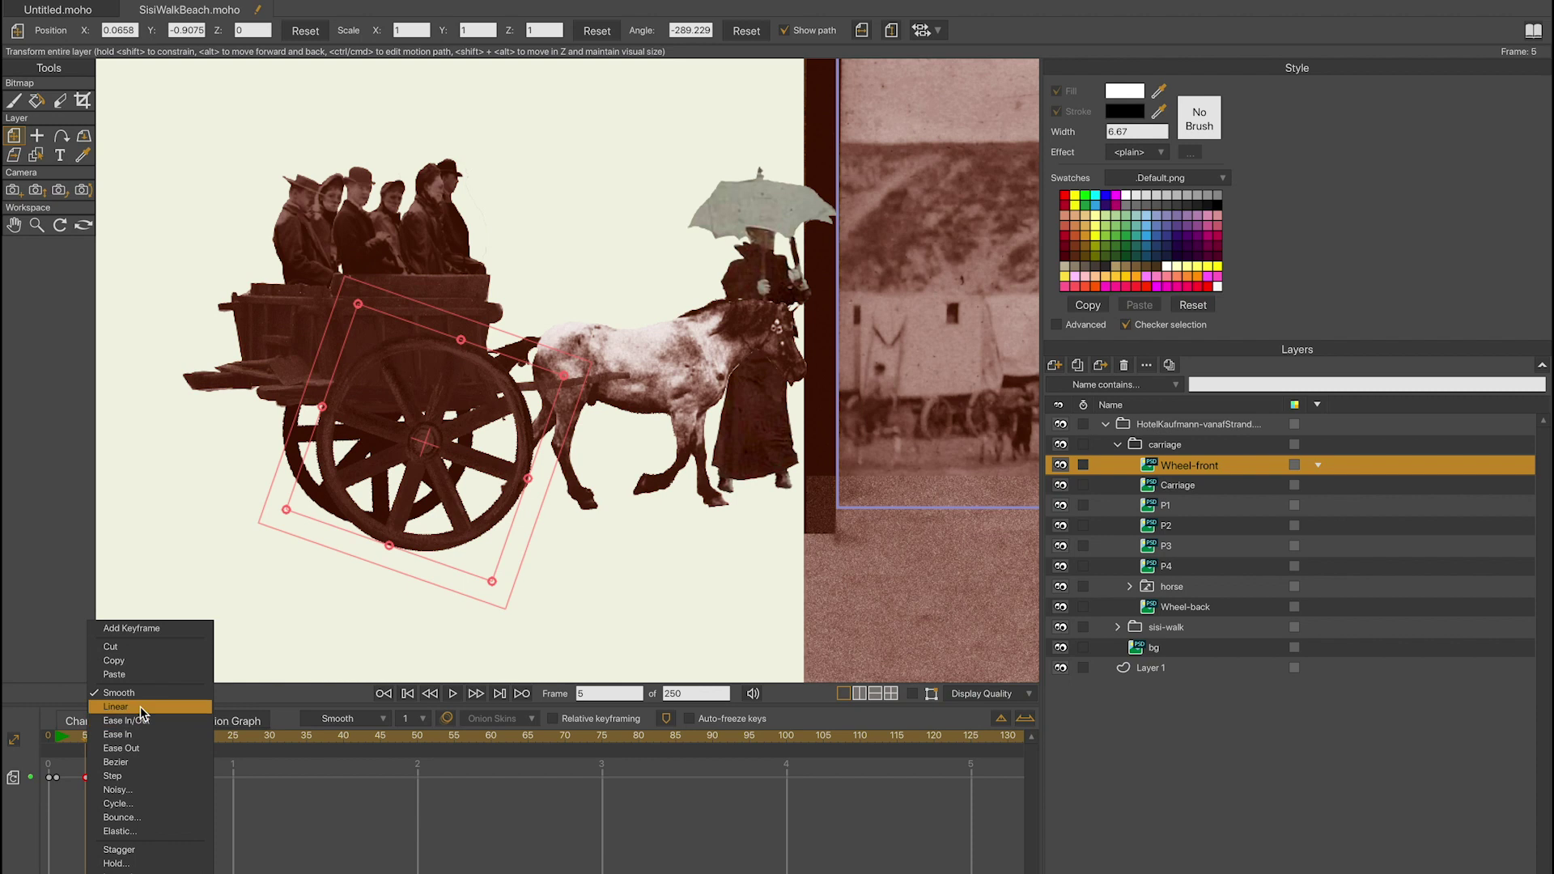
click(115, 804)
click(78, 736)
mouse_move(94, 737)
mouse_down()
mouse_move(433, 746)
mouse_move(85, 738)
mouse_up()
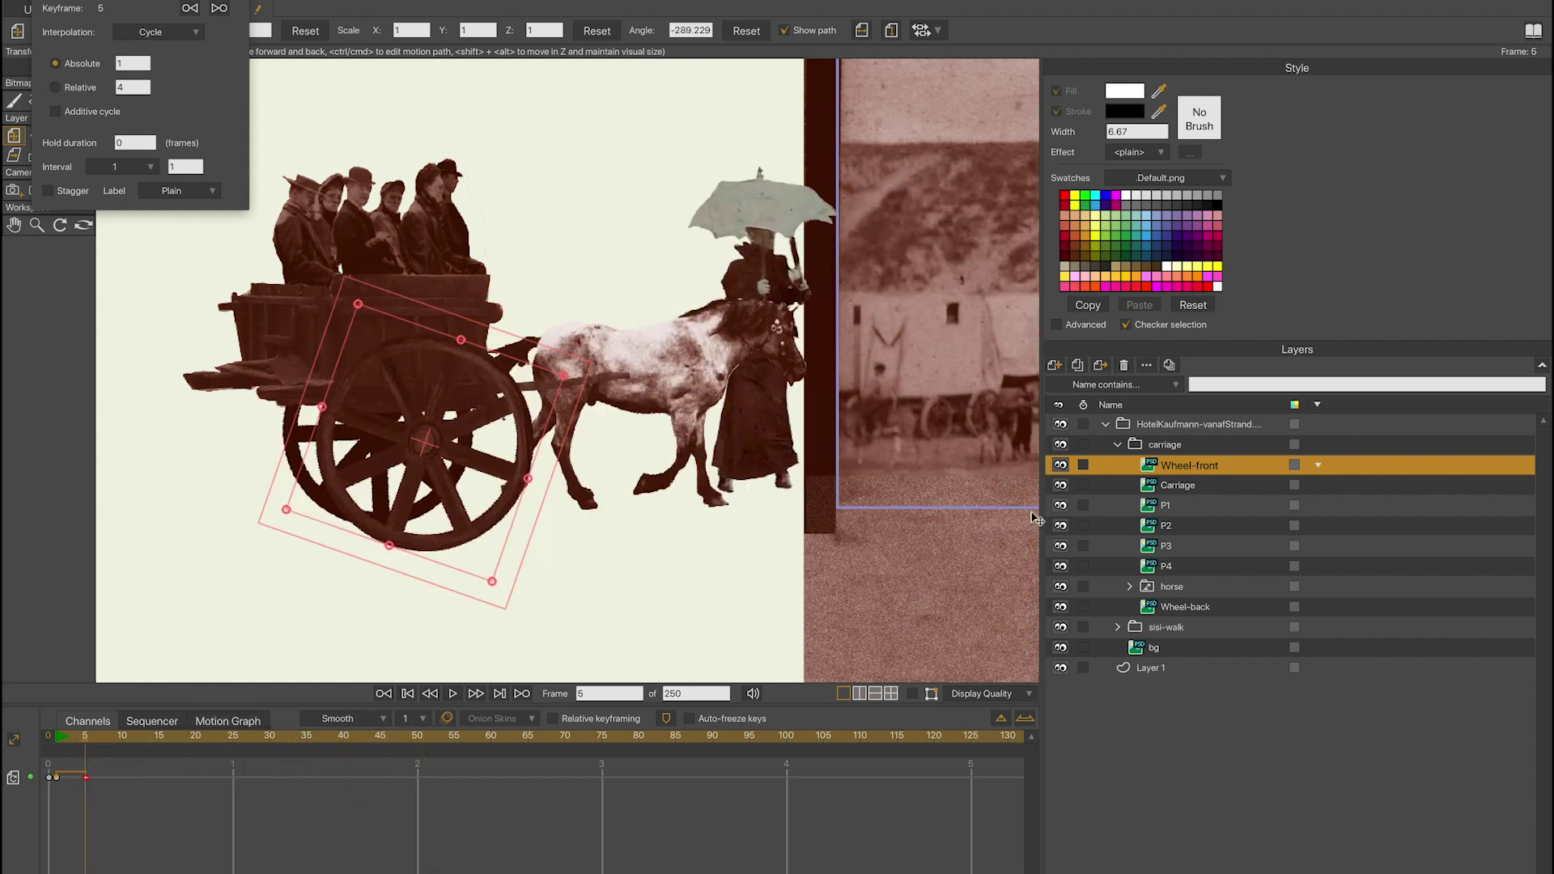
Keyframe the Carriage layer's position at frame 1 and nudge it slightly down at frame 6
click(1186, 488)
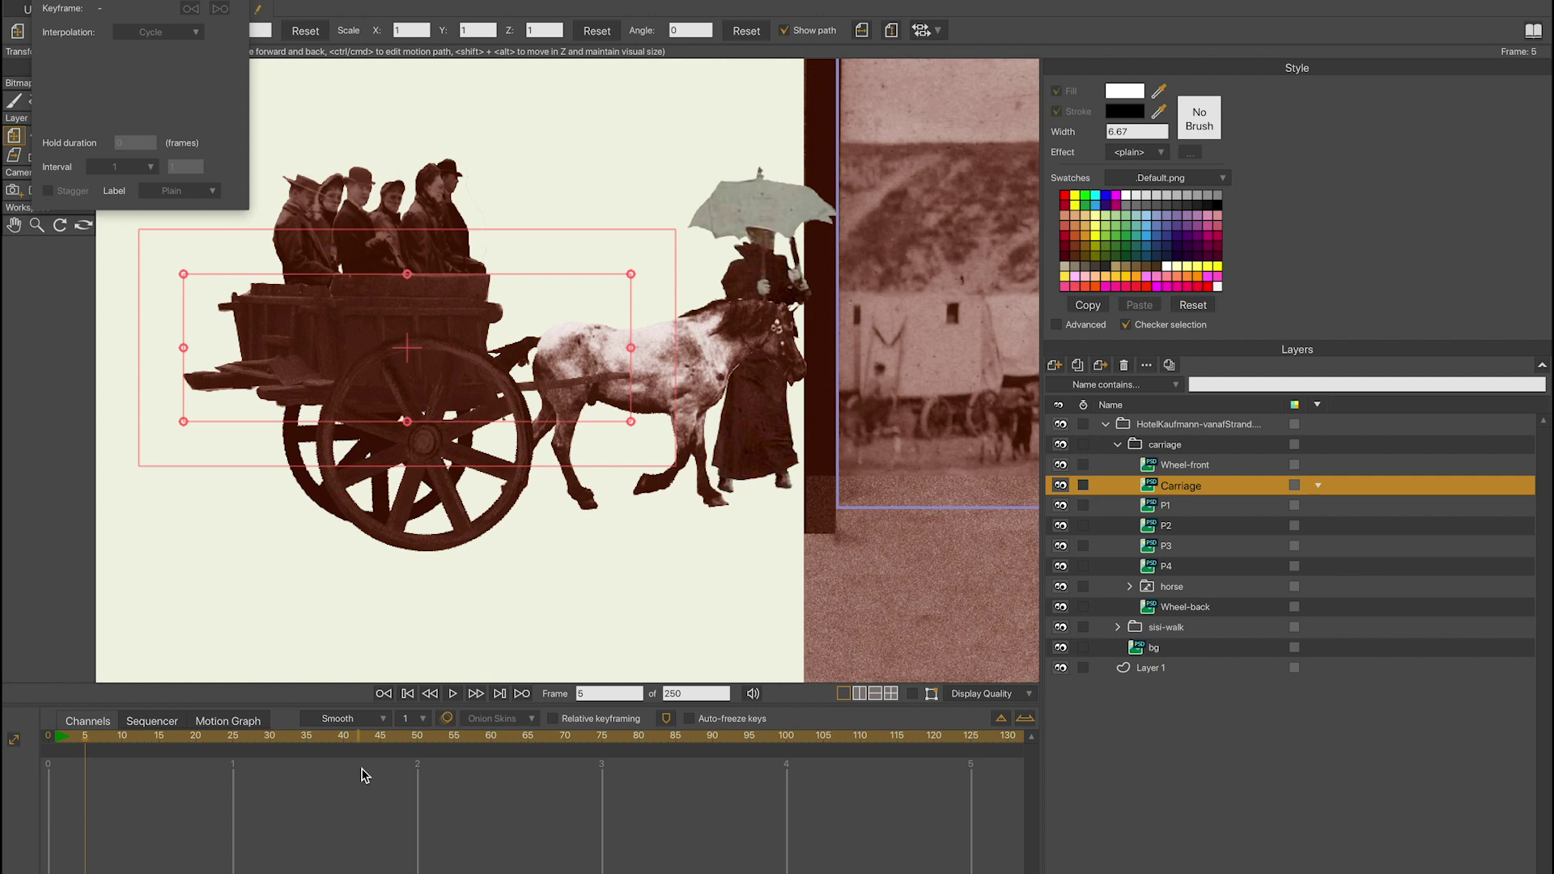
click(55, 738)
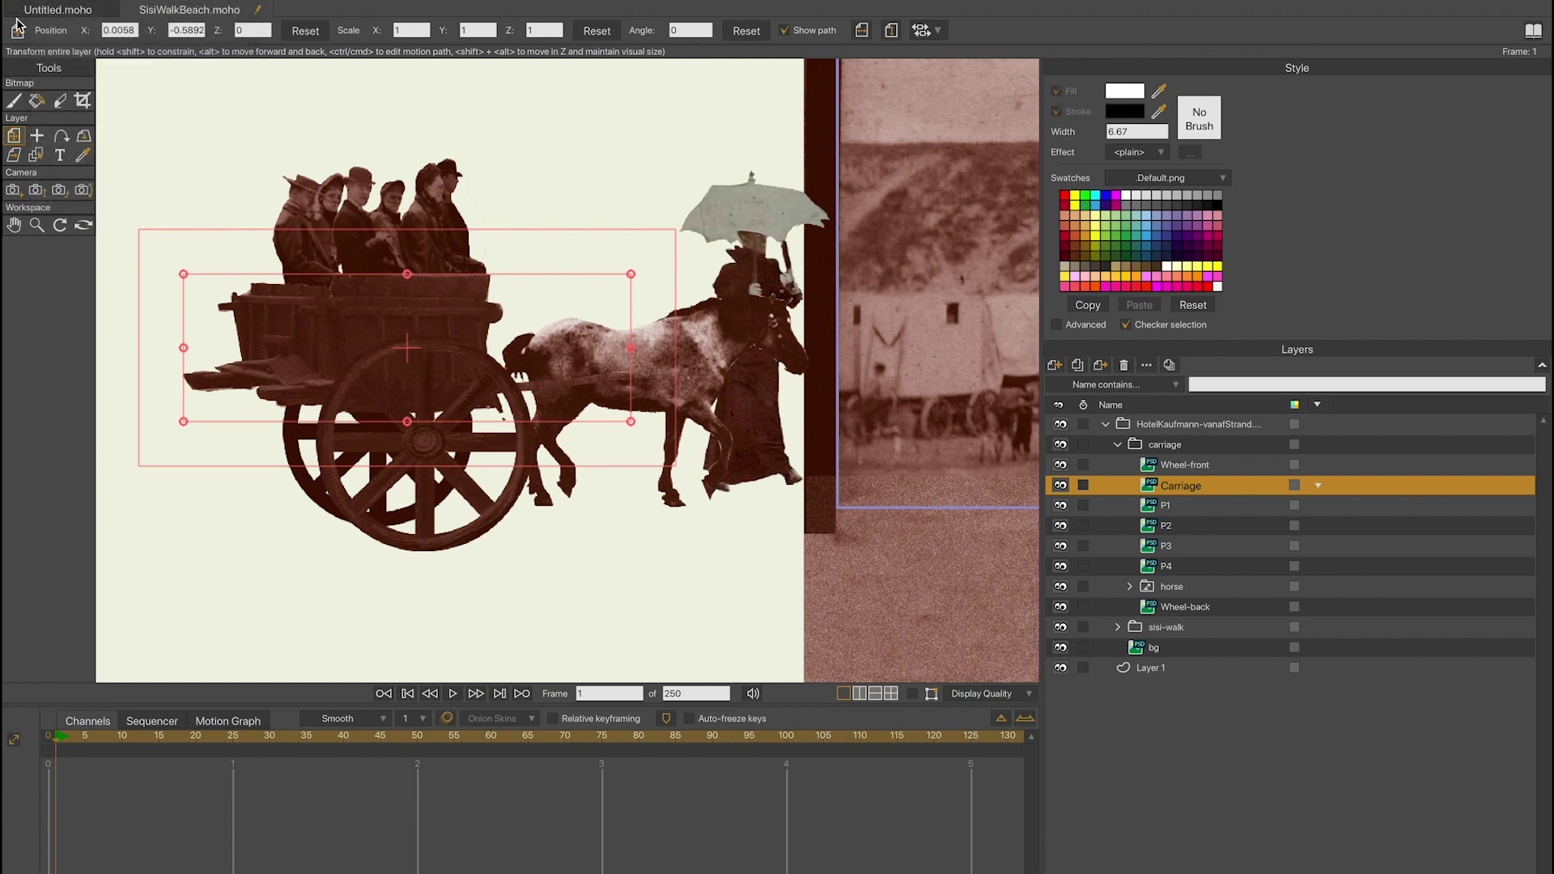
click(25, 137)
click(90, 738)
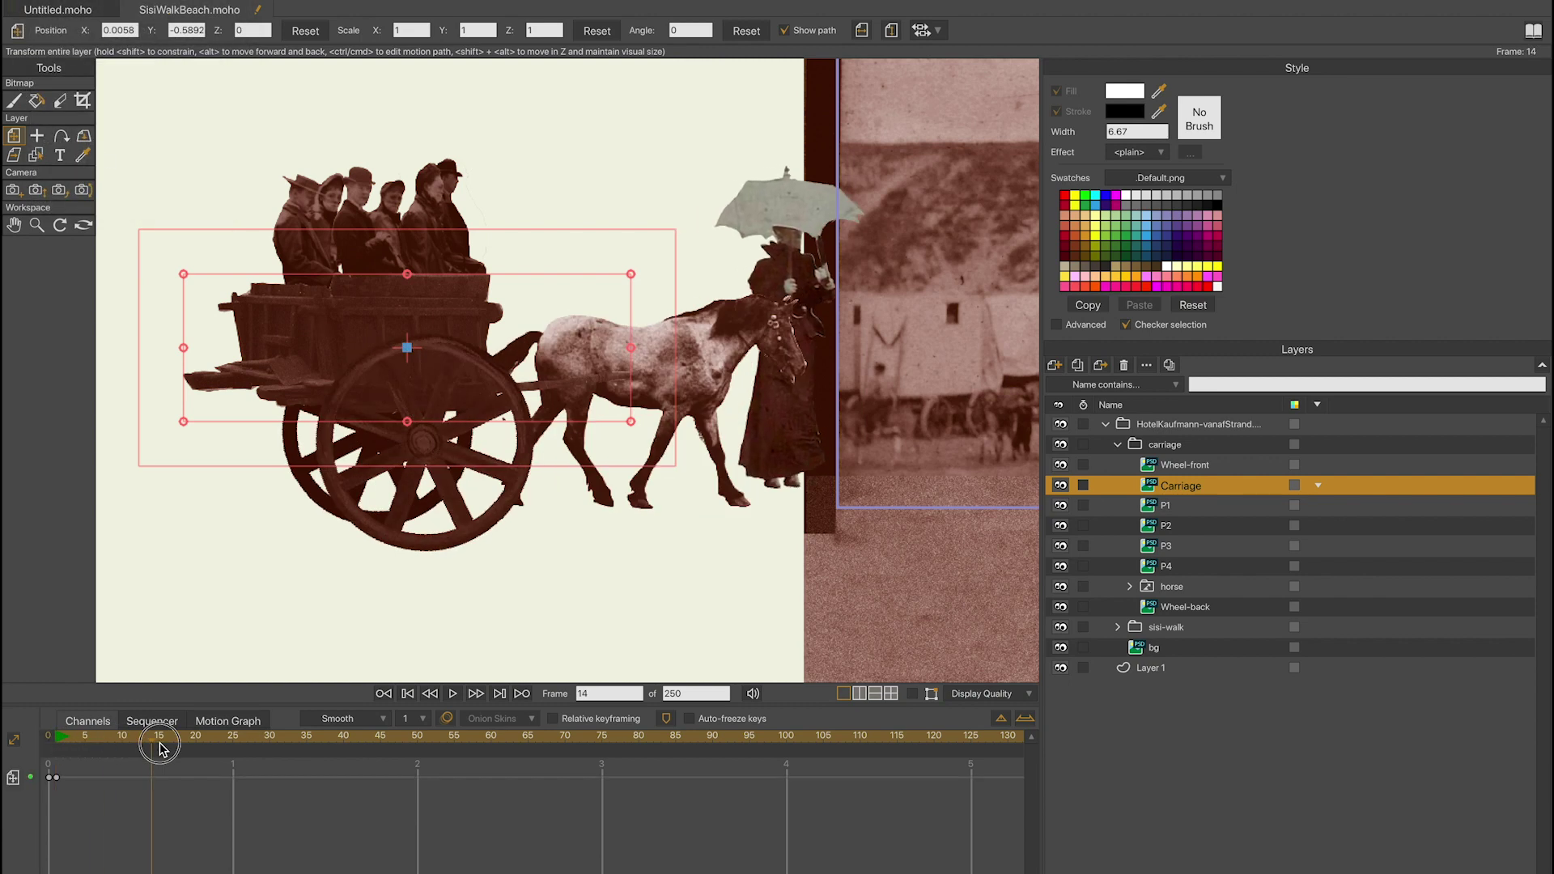
key(Down)
Tilt the Carriage layer to about 1.1 degrees at frame 4 and about 0.2 degrees at frame 6
click(77, 738)
drag(641, 261, 642, 270)
click(58, 738)
click(76, 738)
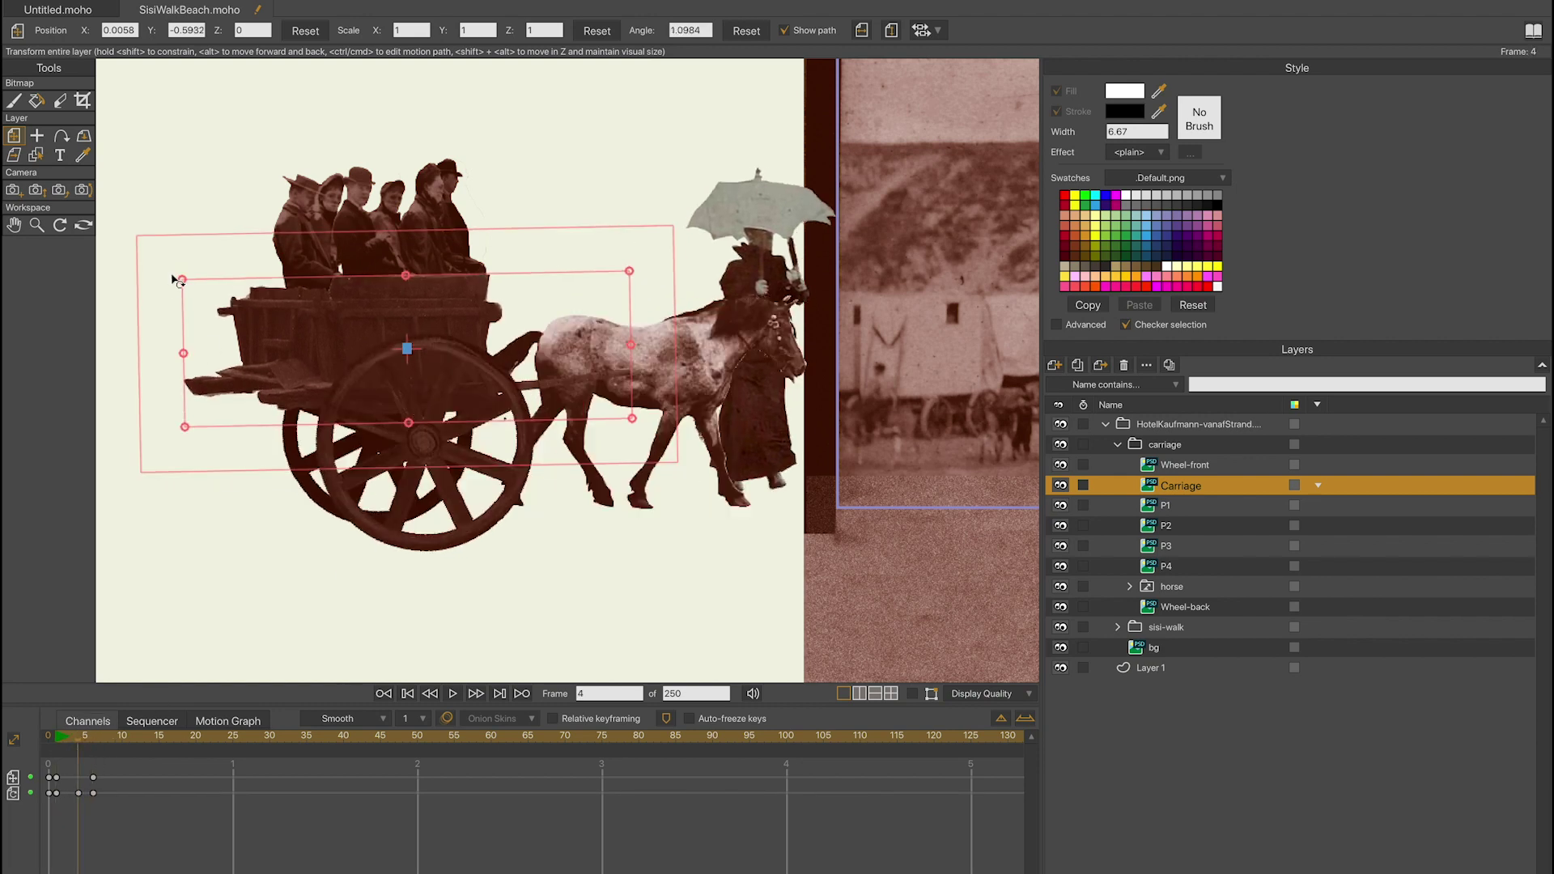
Raise the Carriage layer to Y -0.5892 at frame 12 and lower it to Y -0.5985 at frame 15
drag(87, 749, 162, 741)
key(Up)
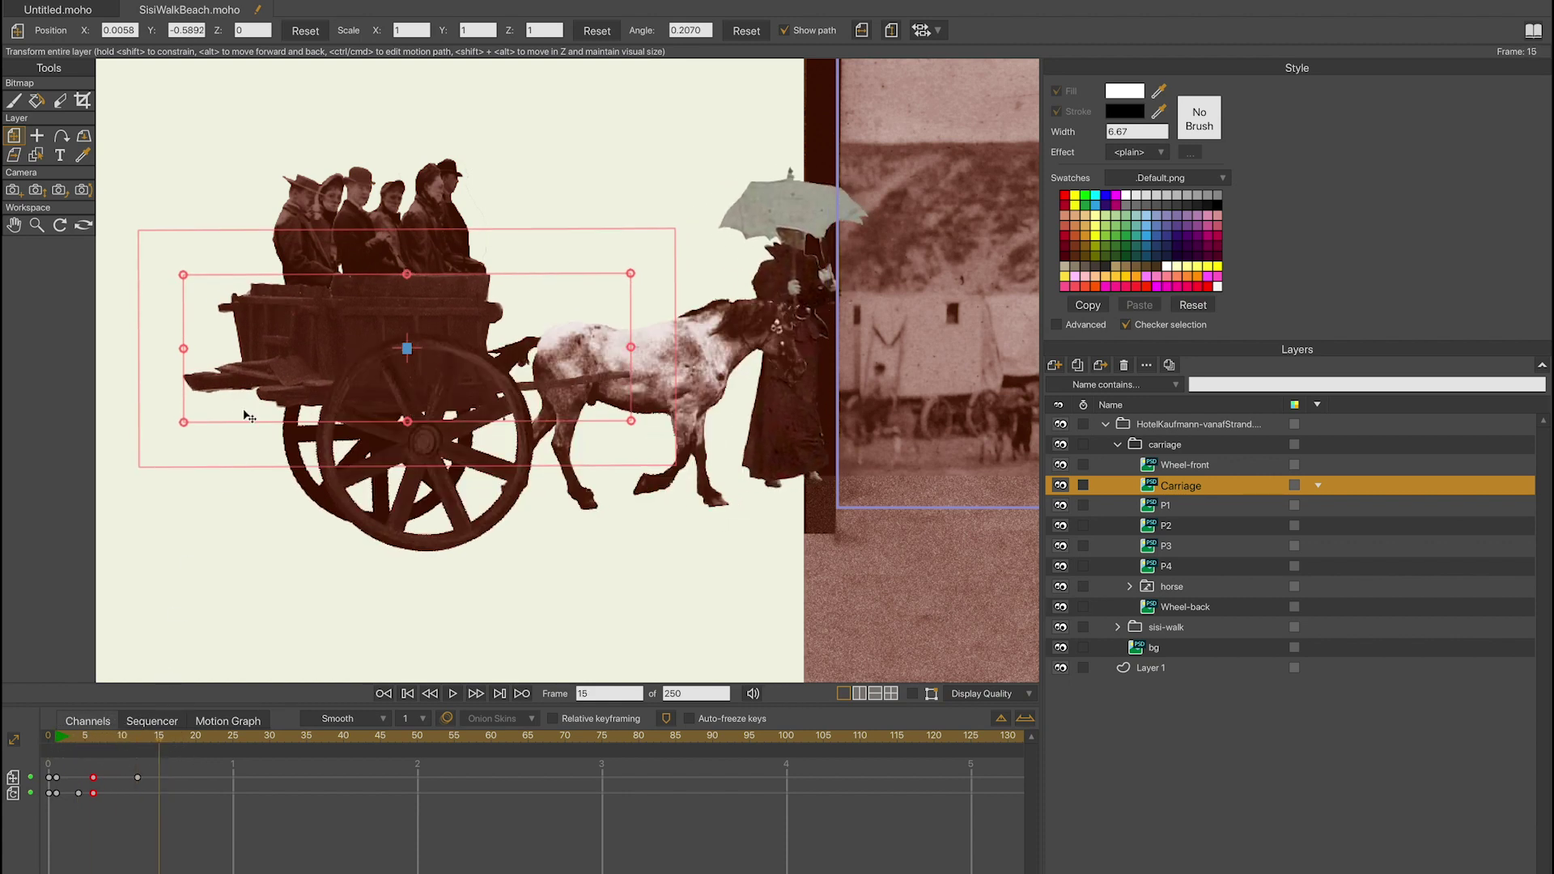
drag(257, 361, 259, 364)
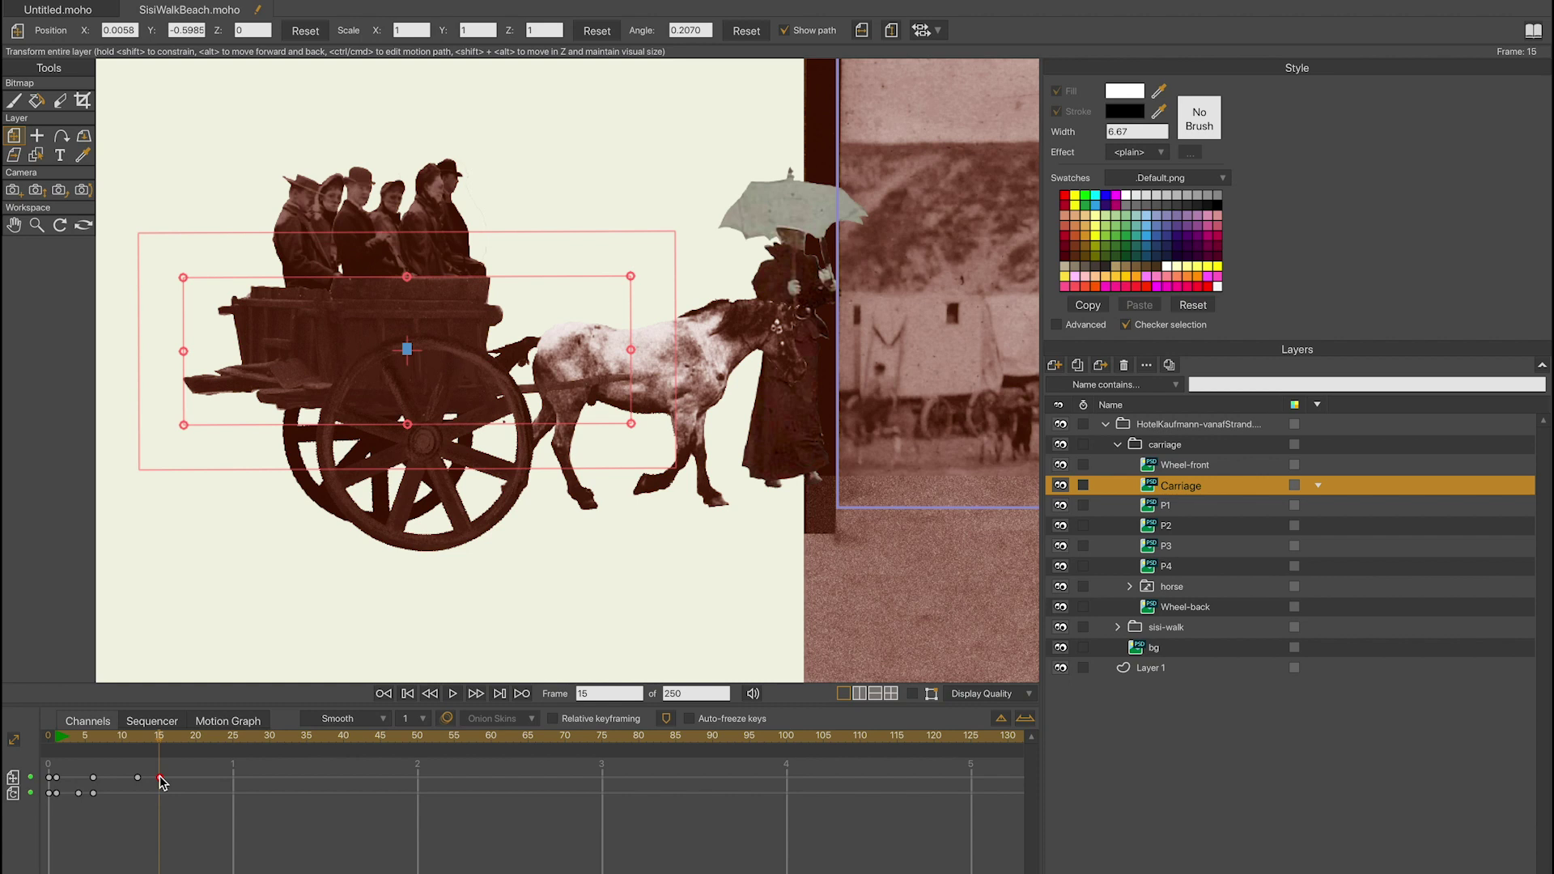
Set the Carriage layer's frame 15 position keyframe to Cycle back to absolute frame 1 and preview the loop
right_click(160, 779)
click(191, 804)
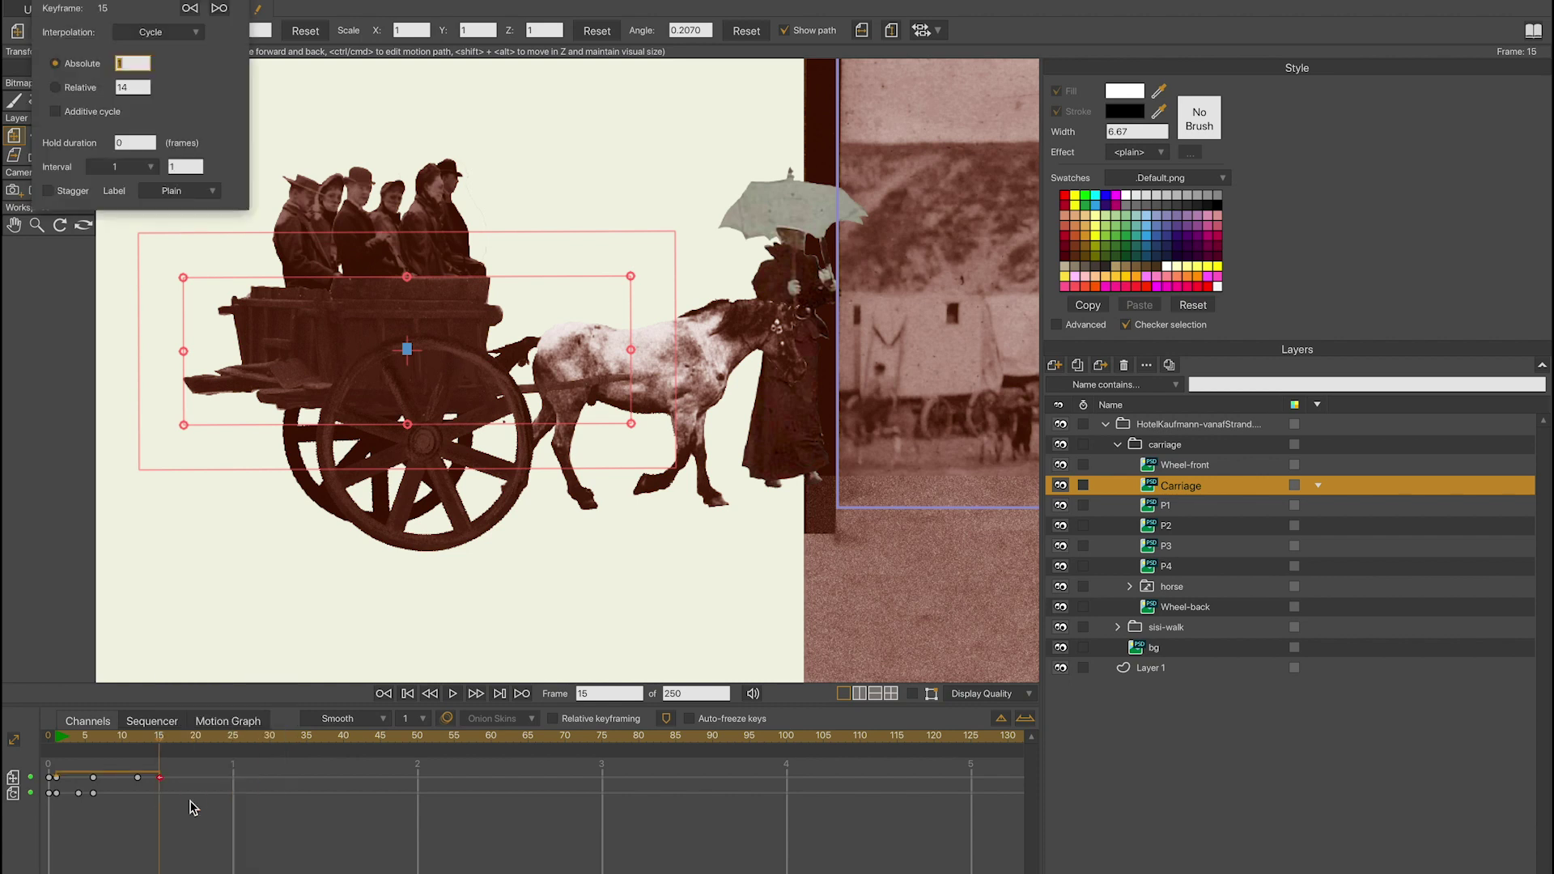
key(space)
click(64, 767)
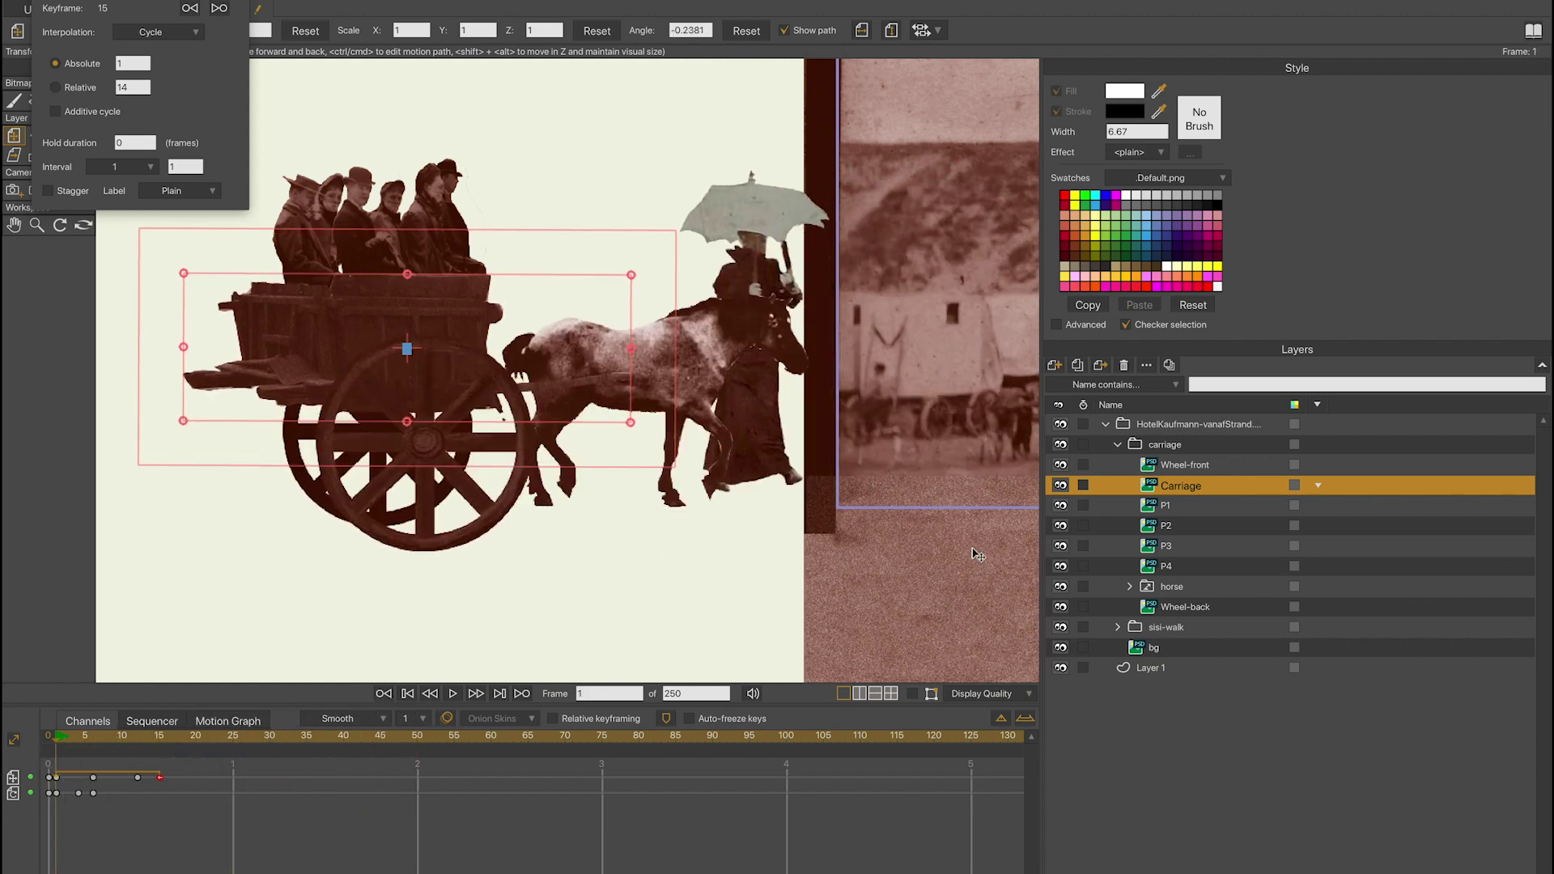
Keyframe a small up-and-down bounce for P1 at frames 1, 3 and 5, cycling frame 5 back to absolute frame 1
click(1166, 506)
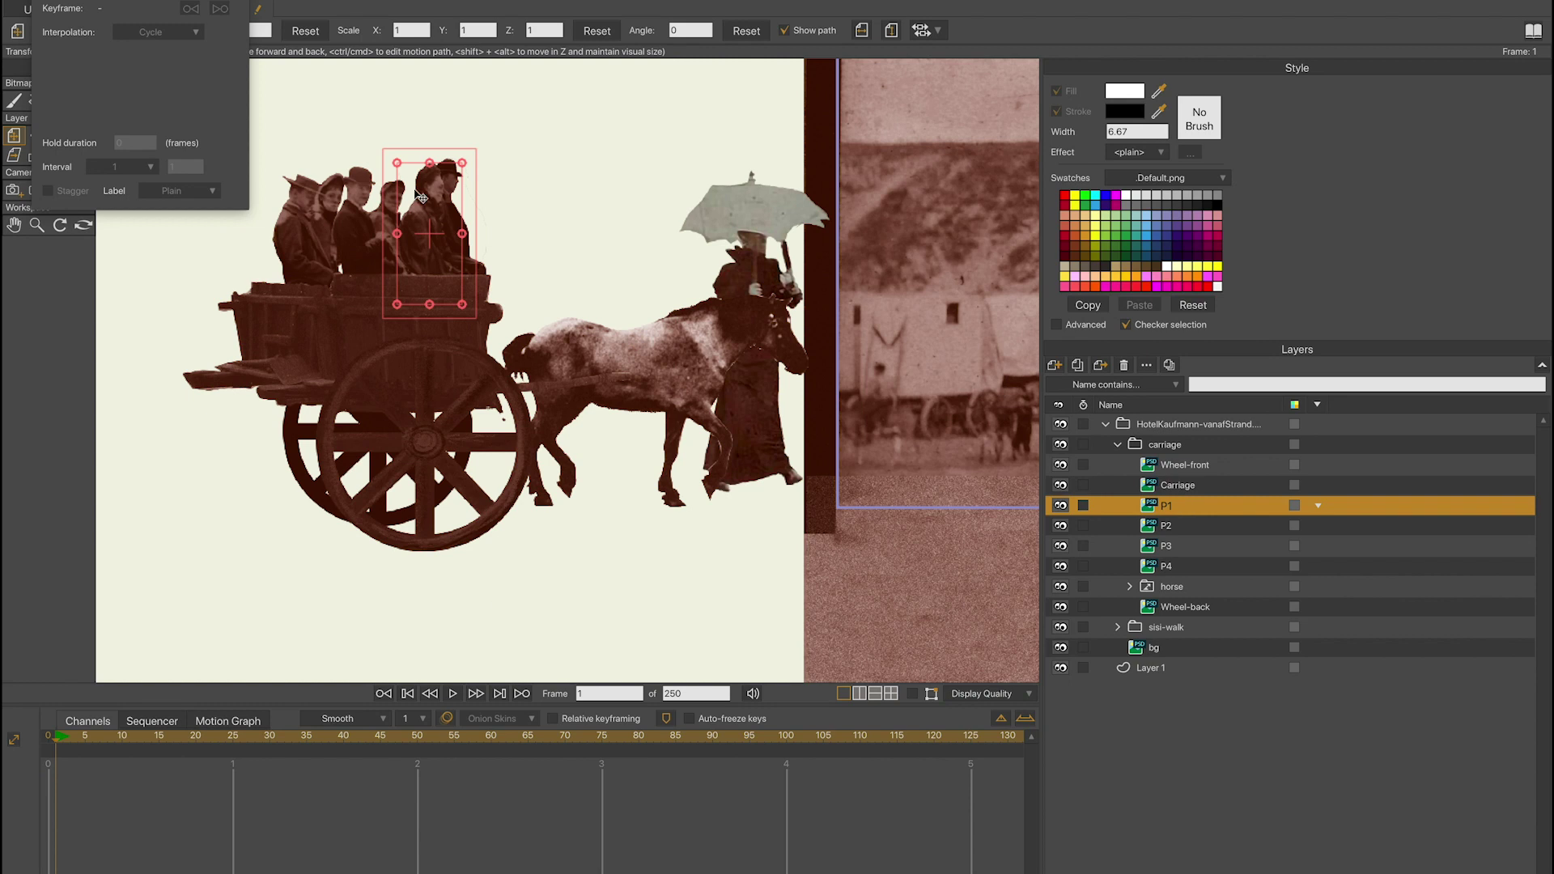
click(85, 739)
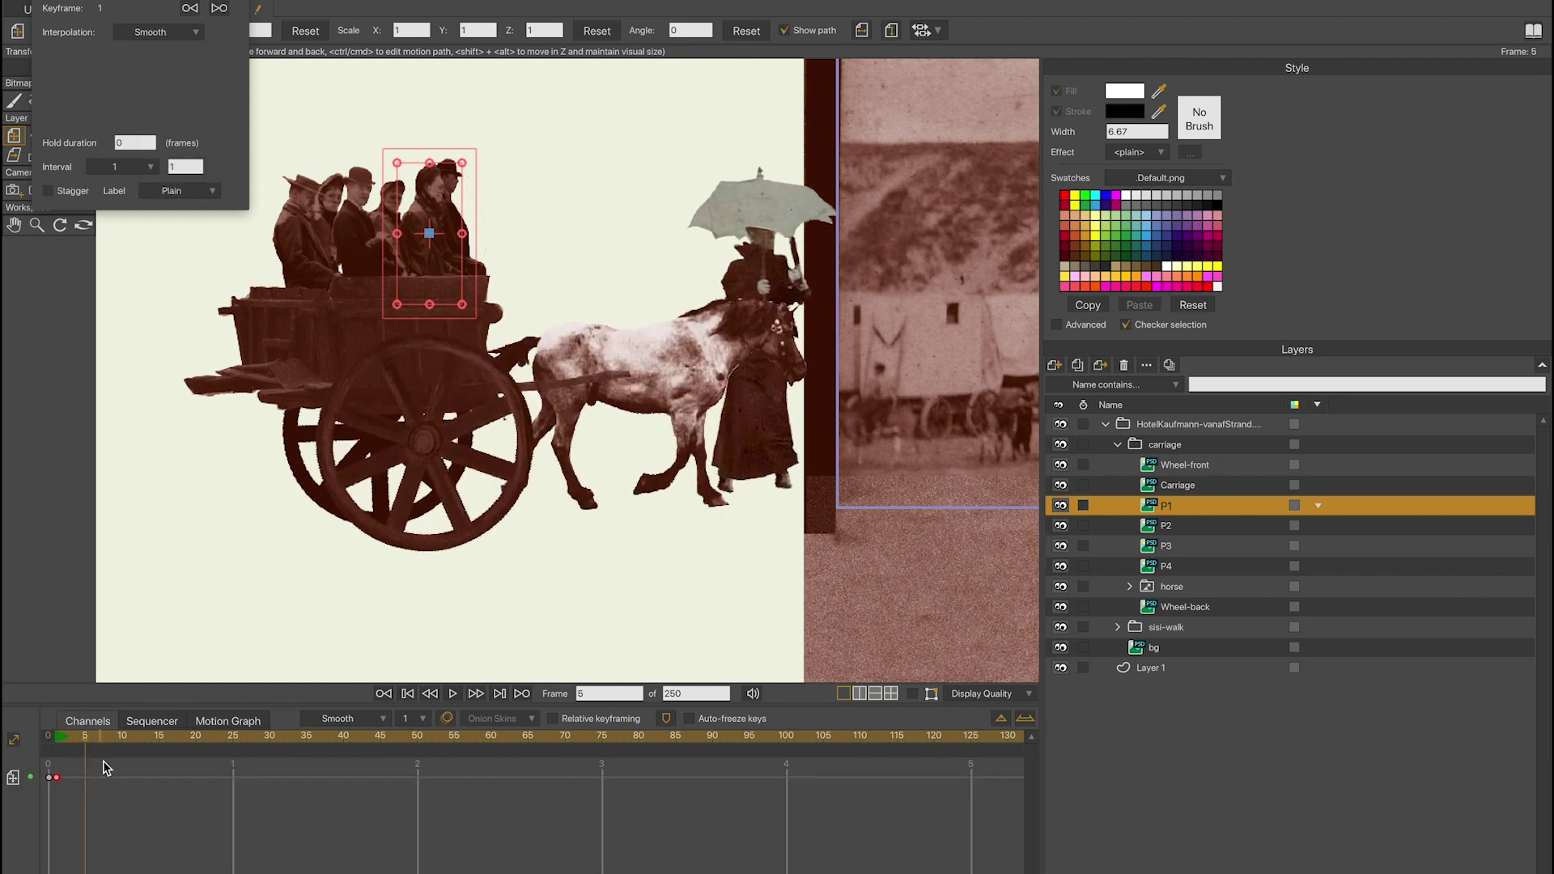
right_click(86, 777)
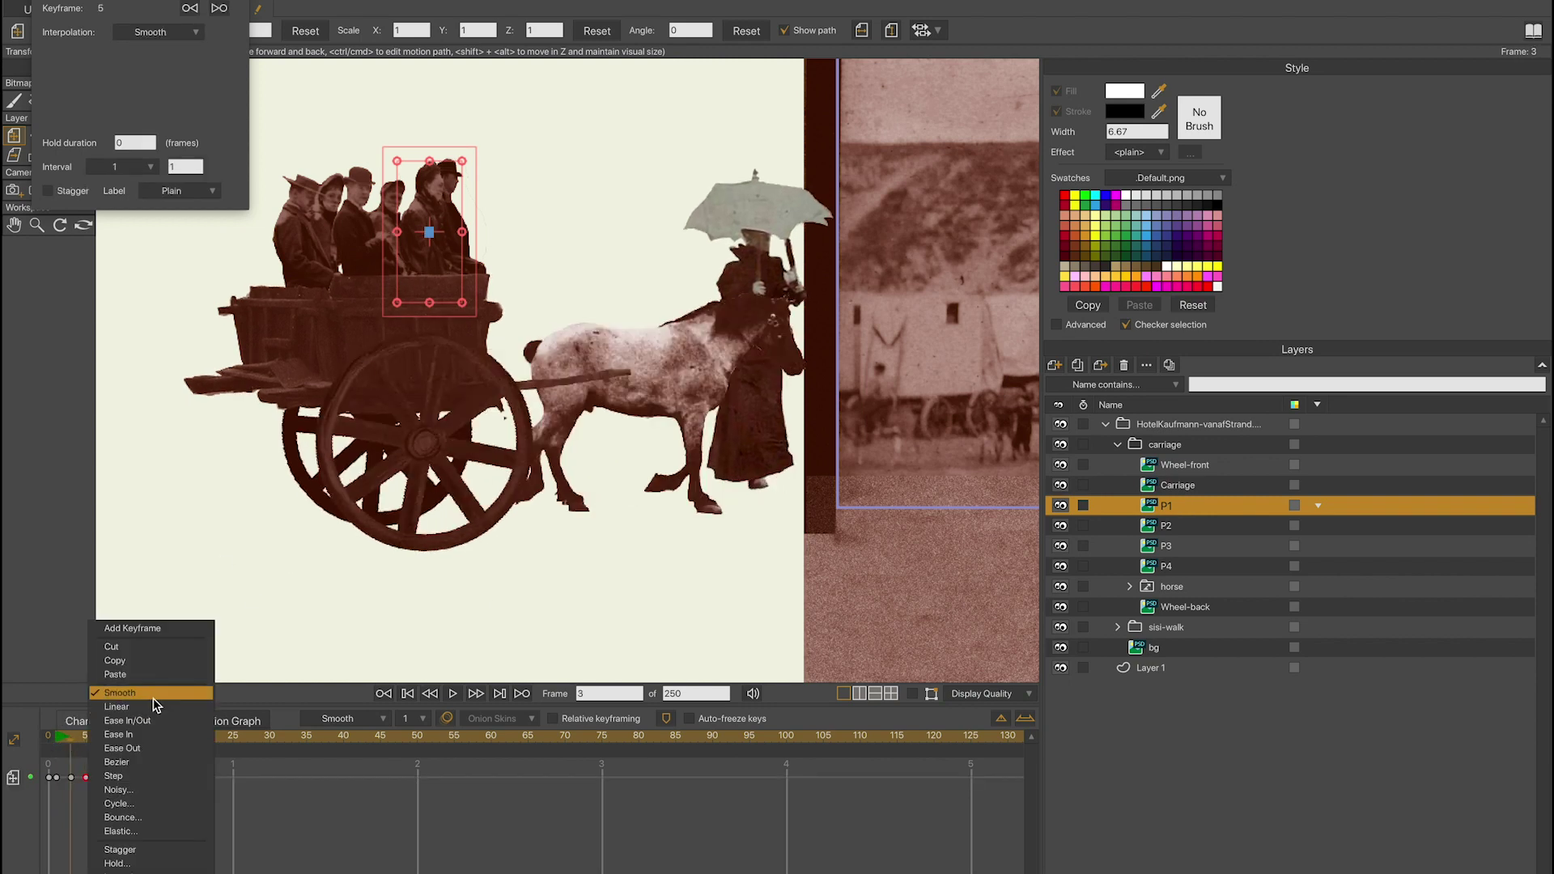
click(136, 804)
mouse_move(88, 746)
mouse_down()
mouse_move(76, 736)
mouse_move(163, 736)
mouse_move(55, 757)
mouse_move(128, 738)
mouse_move(91, 738)
mouse_up()
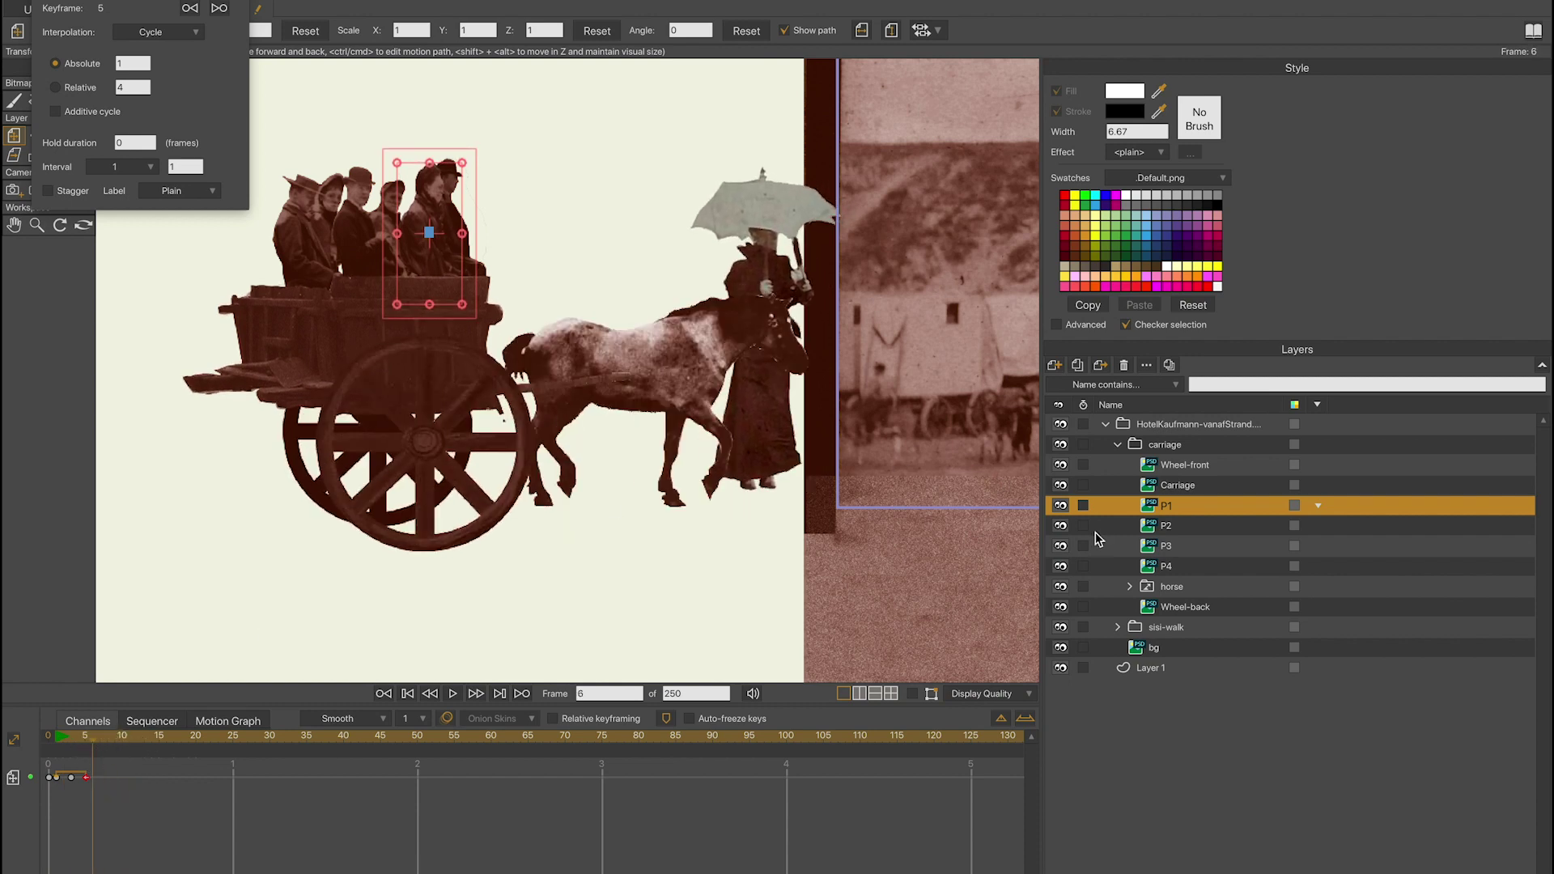
Keyframe P2's position at frame 1, nudge it slightly up at frame 4 and down at frame 7
click(1176, 527)
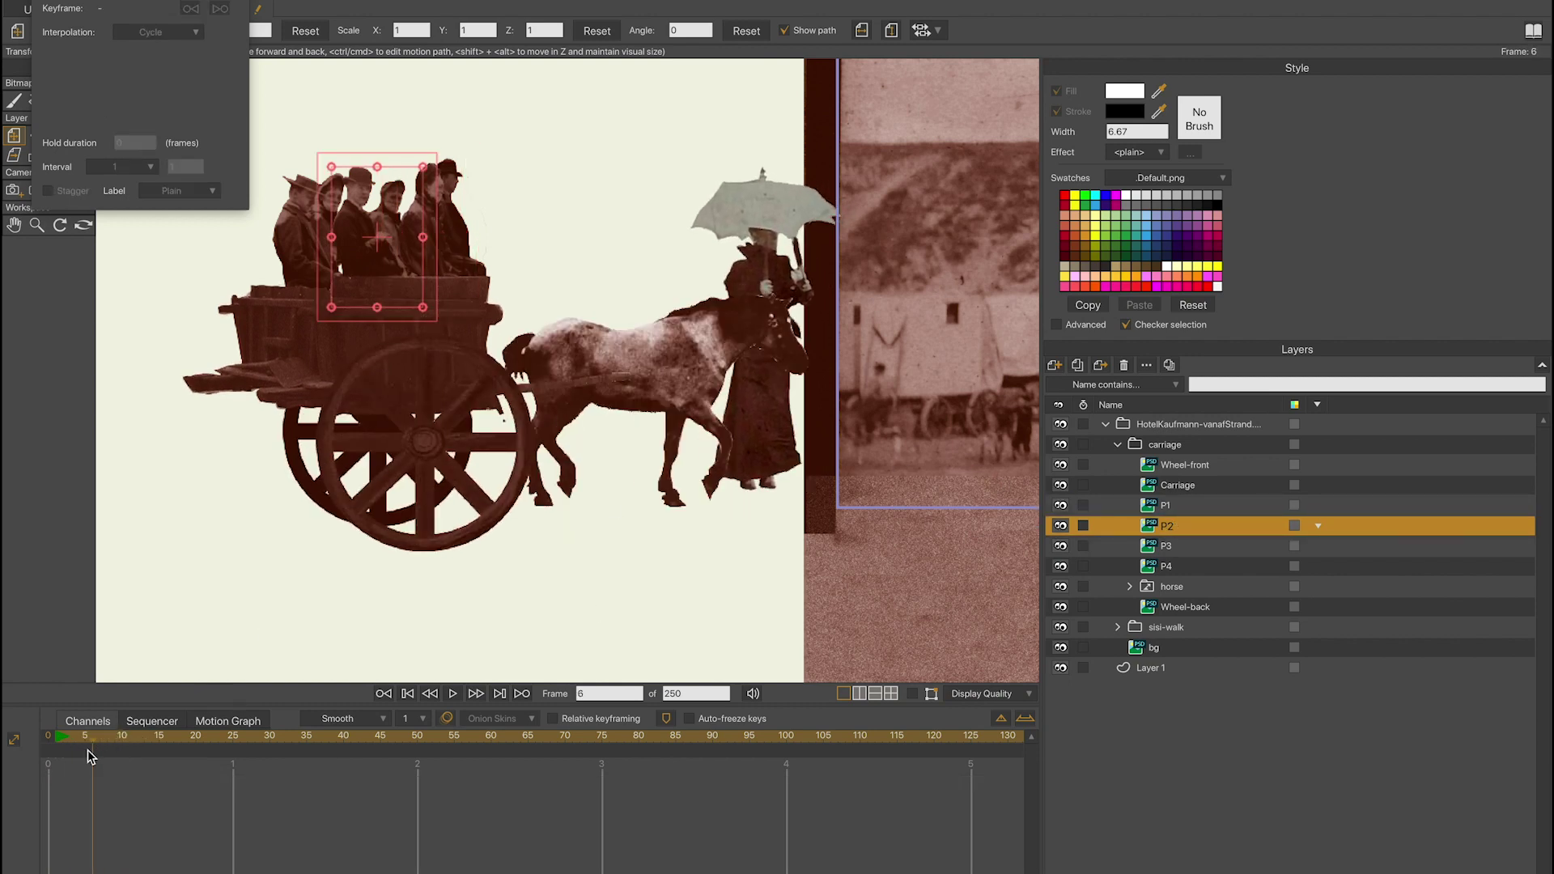
drag(90, 739, 57, 749)
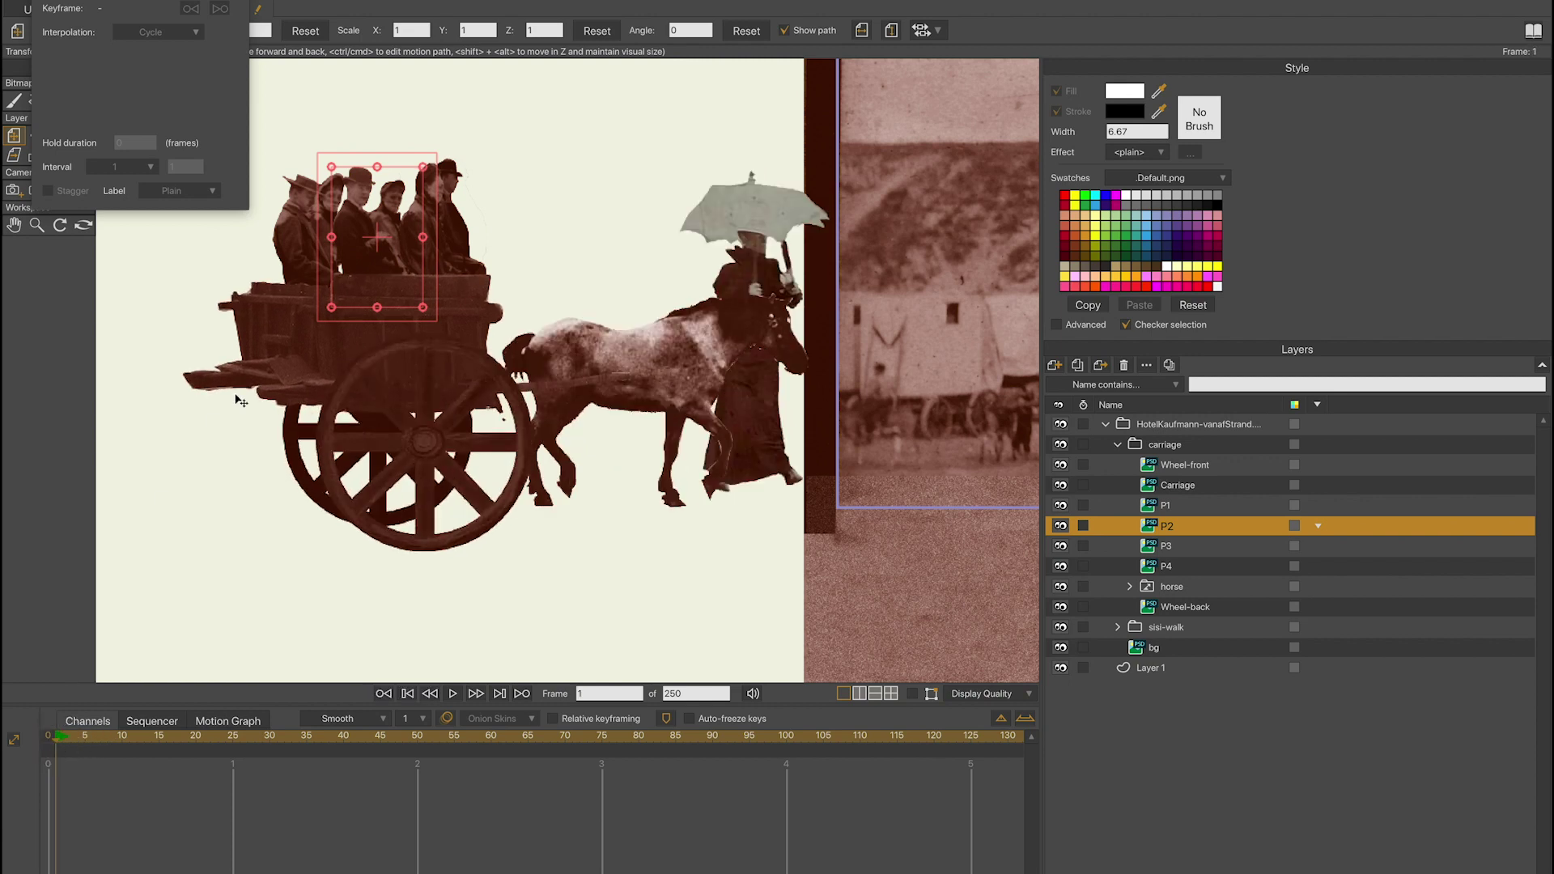
click(353, 254)
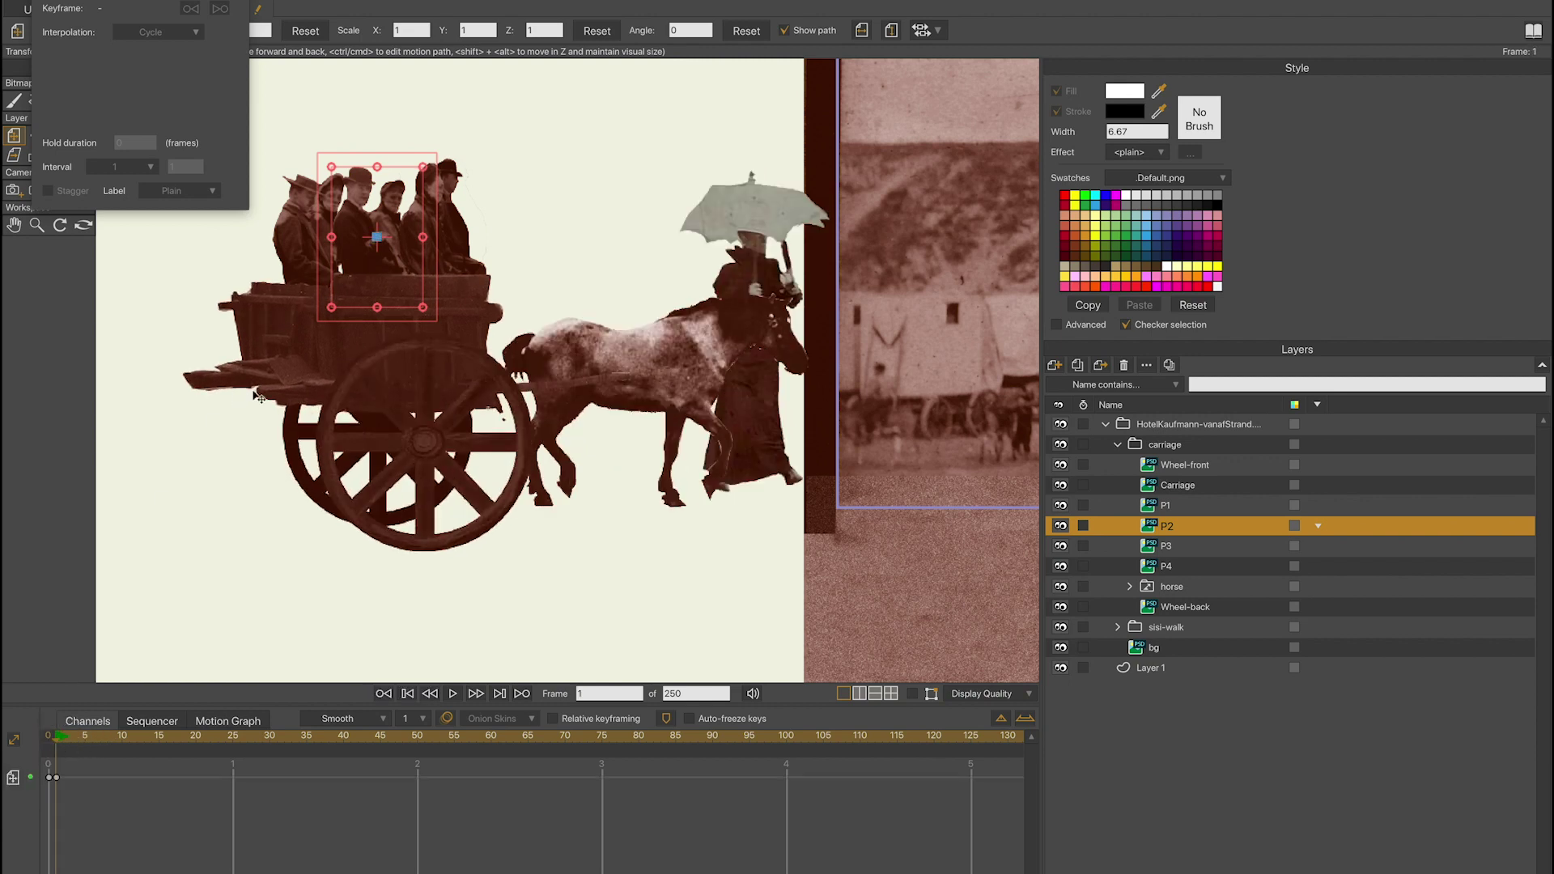
drag(69, 746, 78, 742)
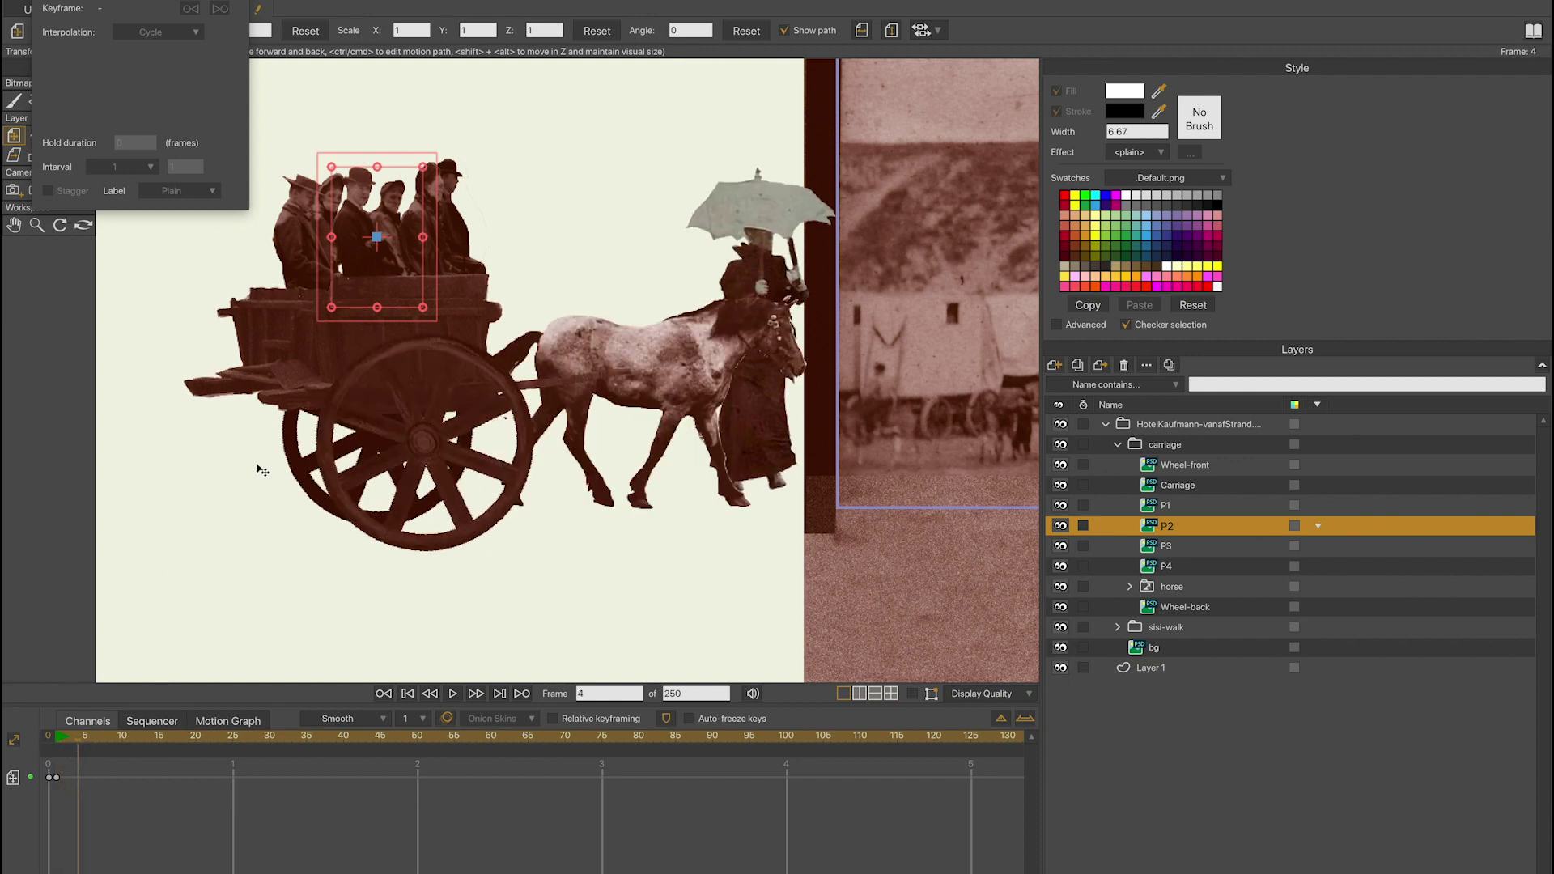
drag(352, 276, 354, 273)
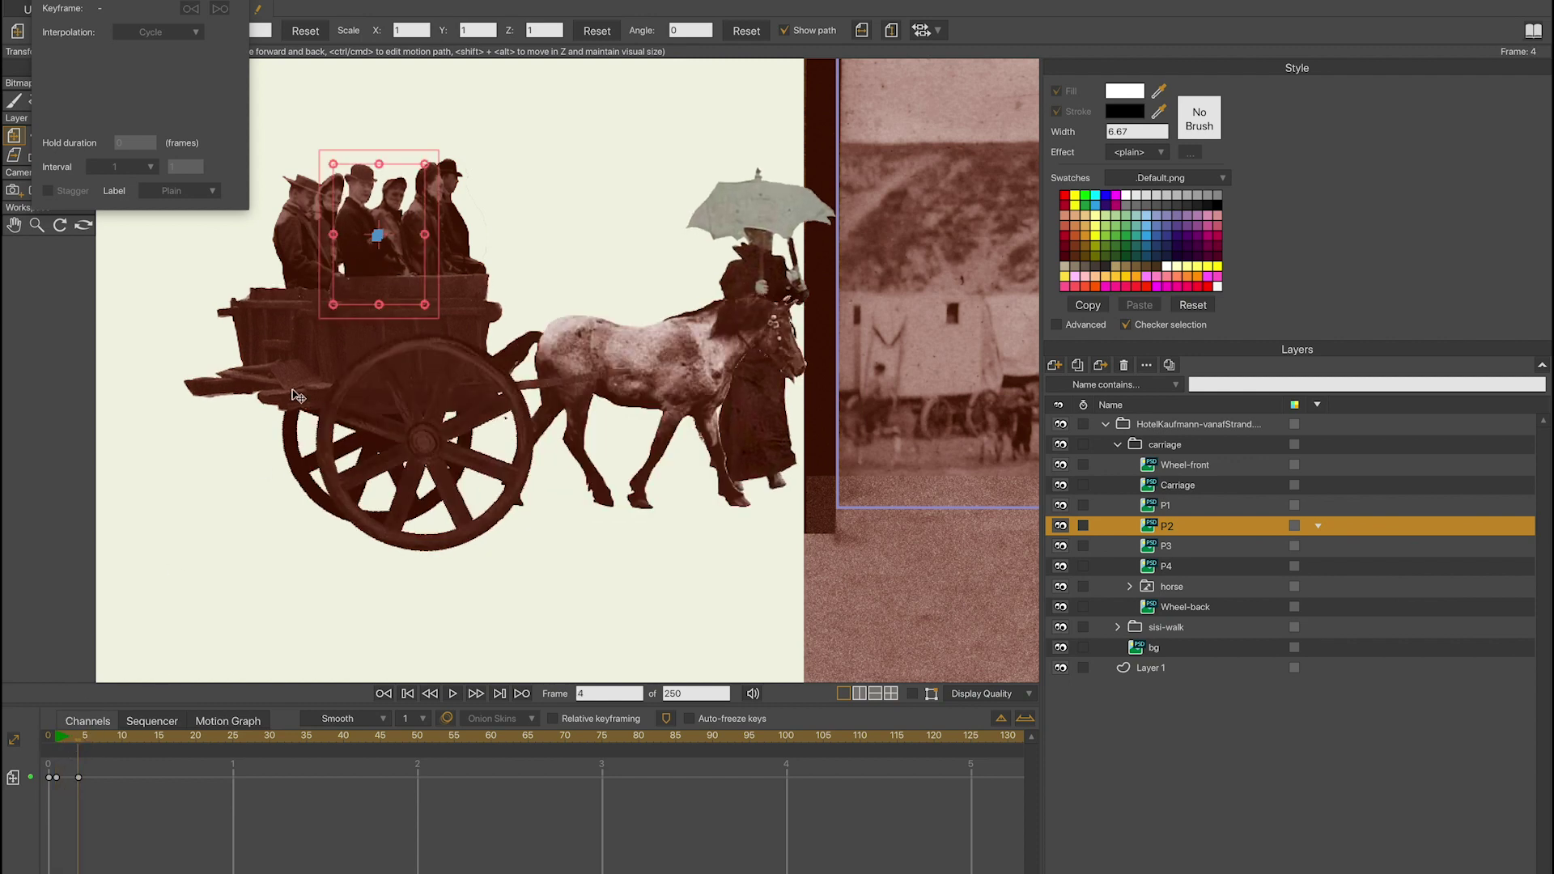
click(101, 740)
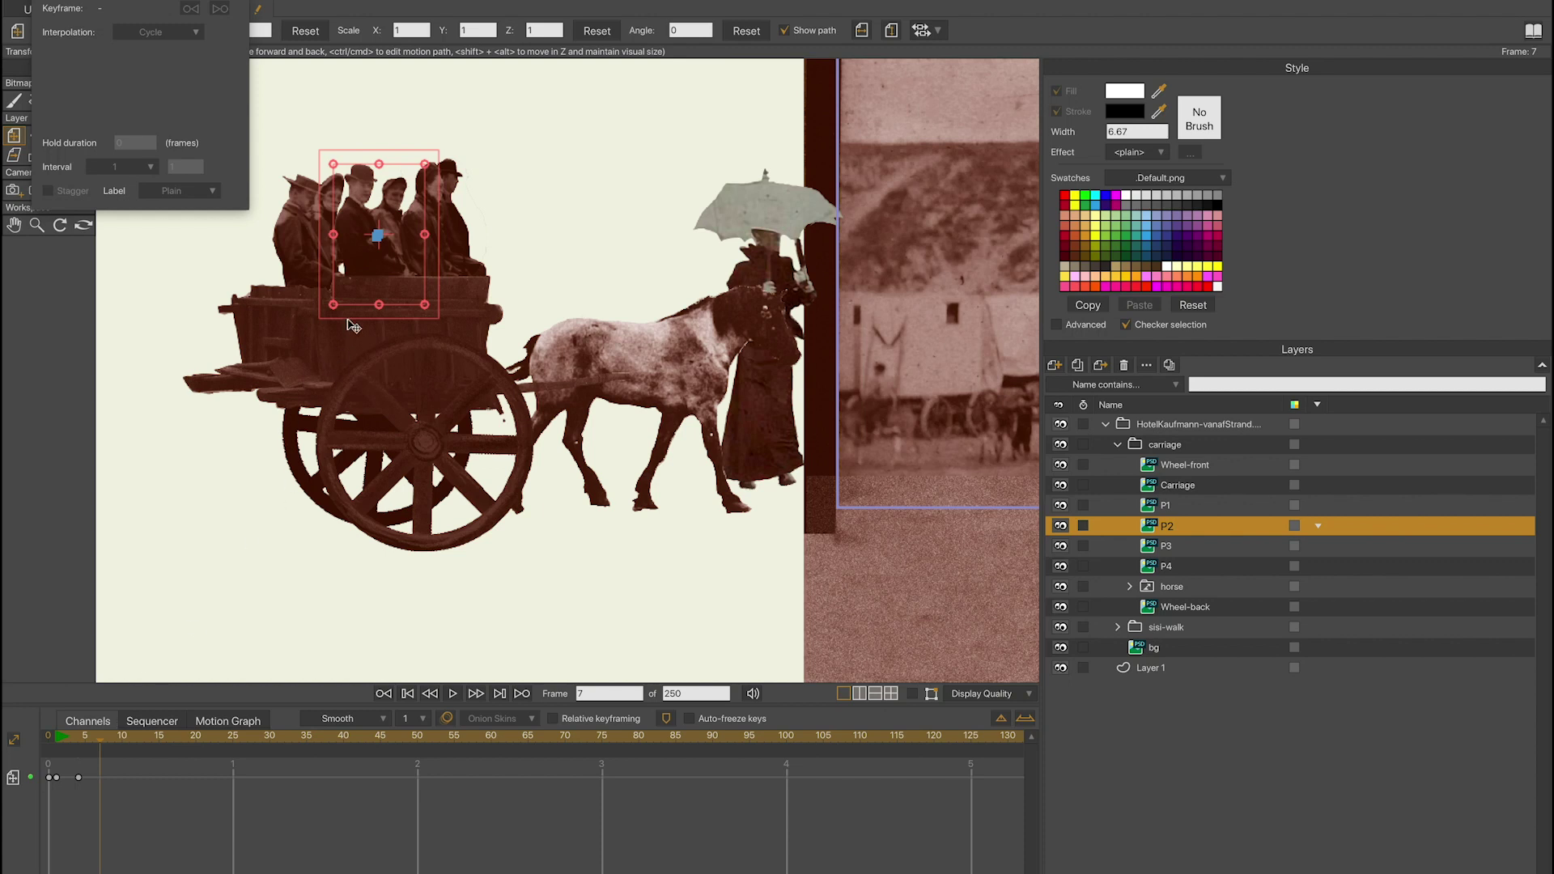
drag(353, 279, 349, 282)
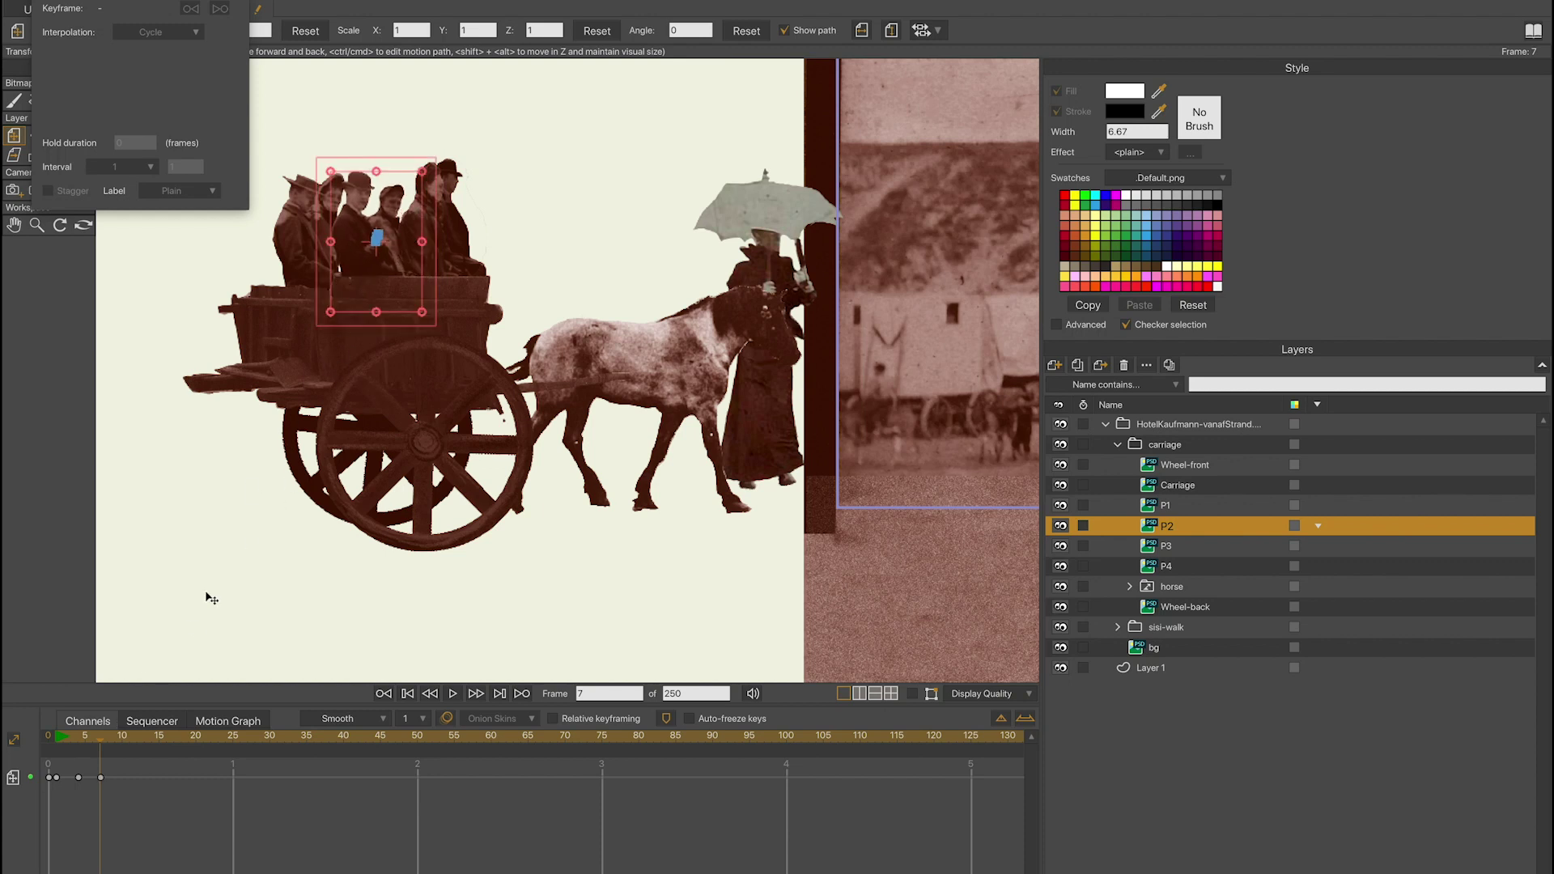
Raise P2 slightly at frame 10, then lower it a little at frame 14 and again at frame 16
click(121, 740)
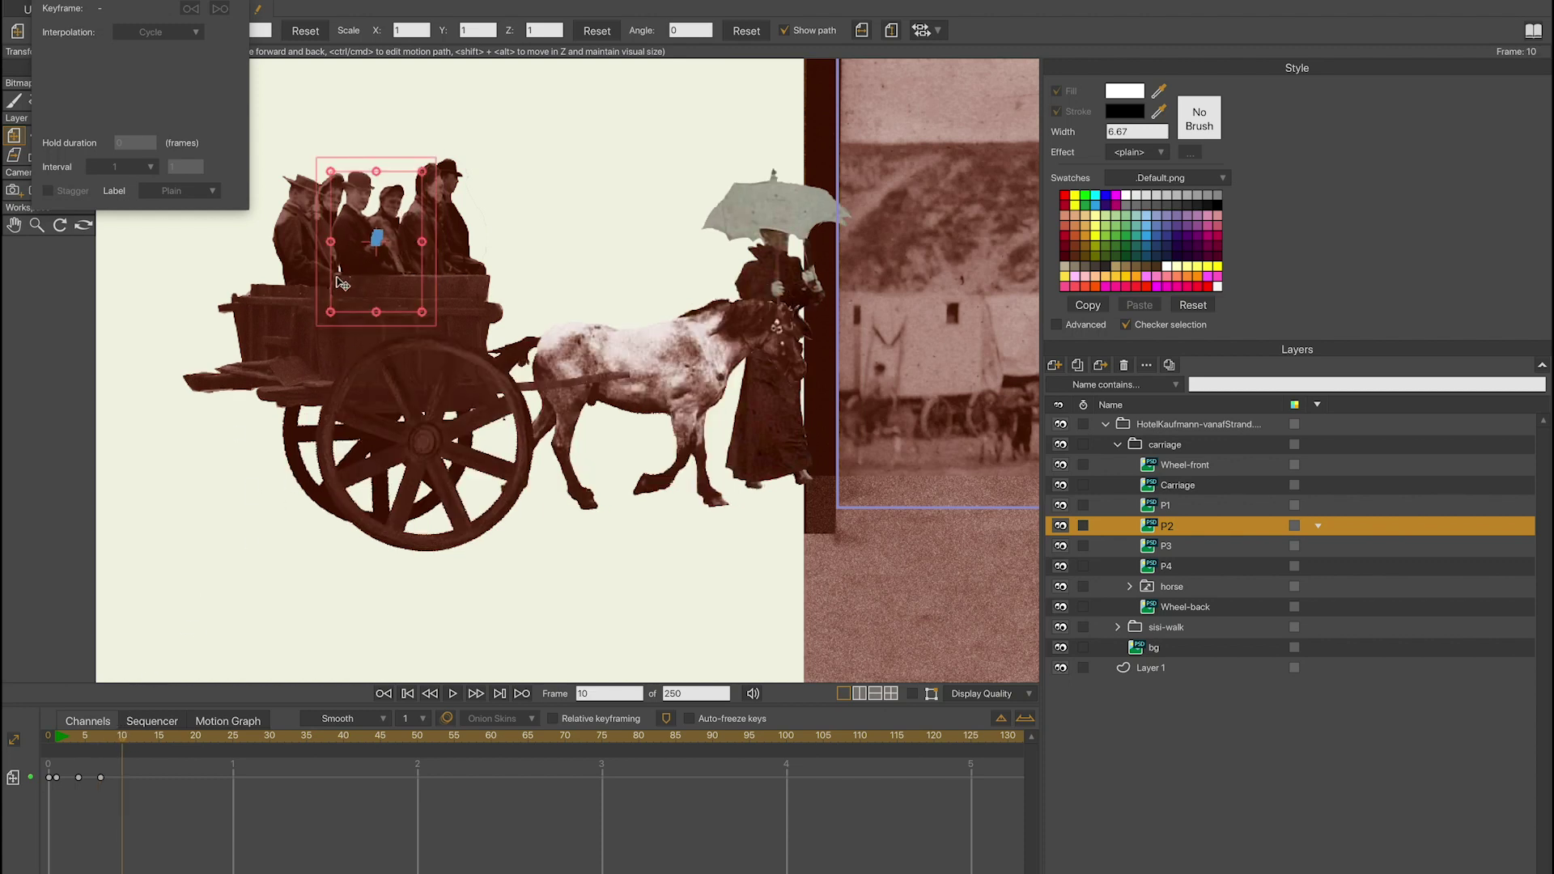
click(353, 245)
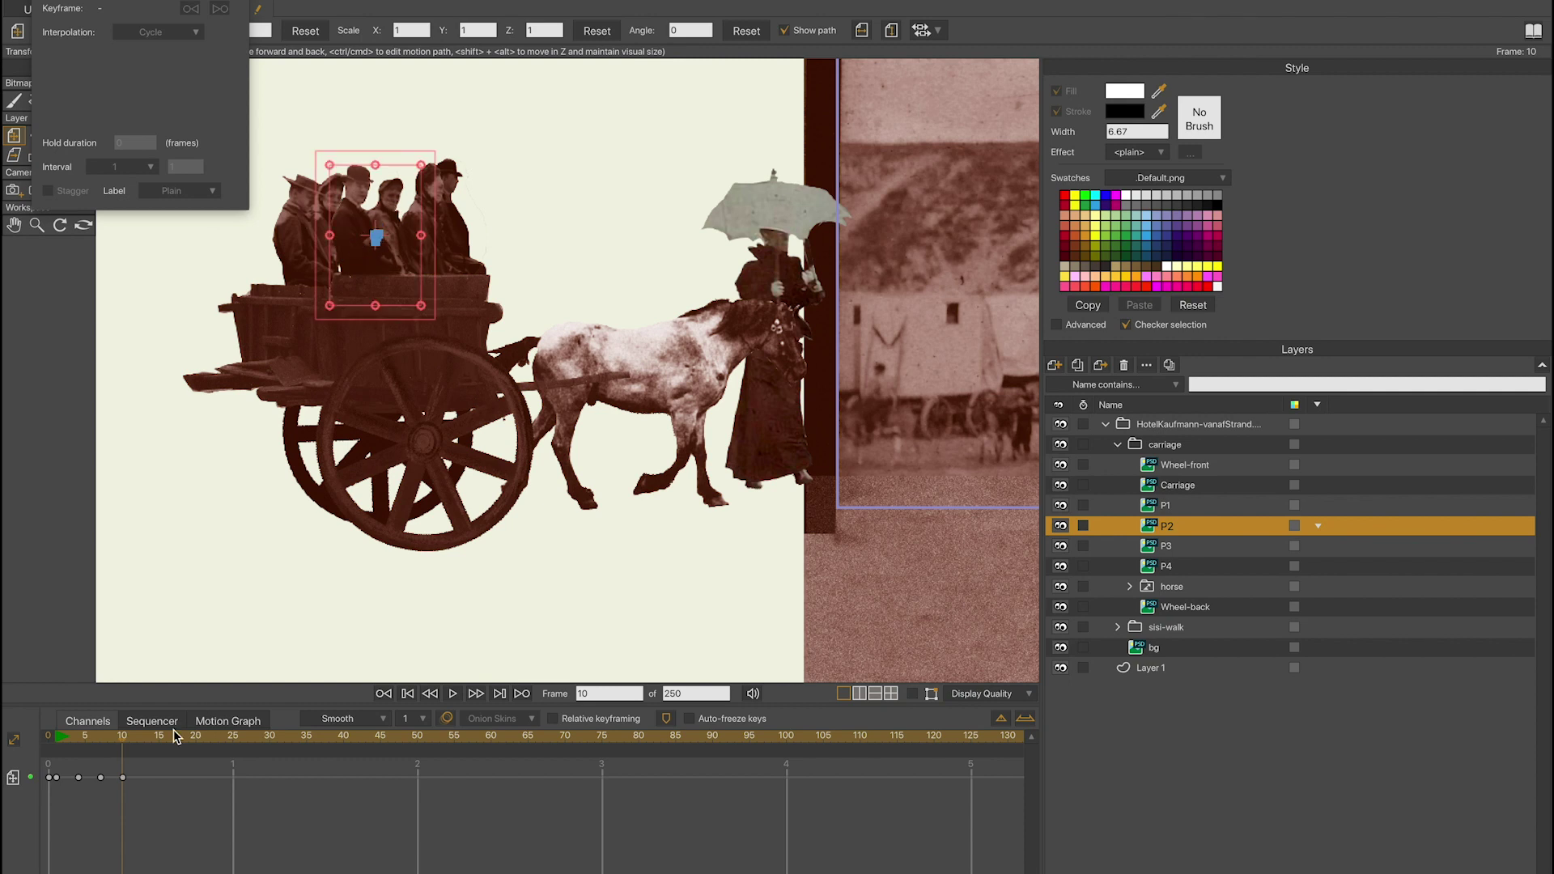
click(149, 735)
drag(354, 271, 355, 275)
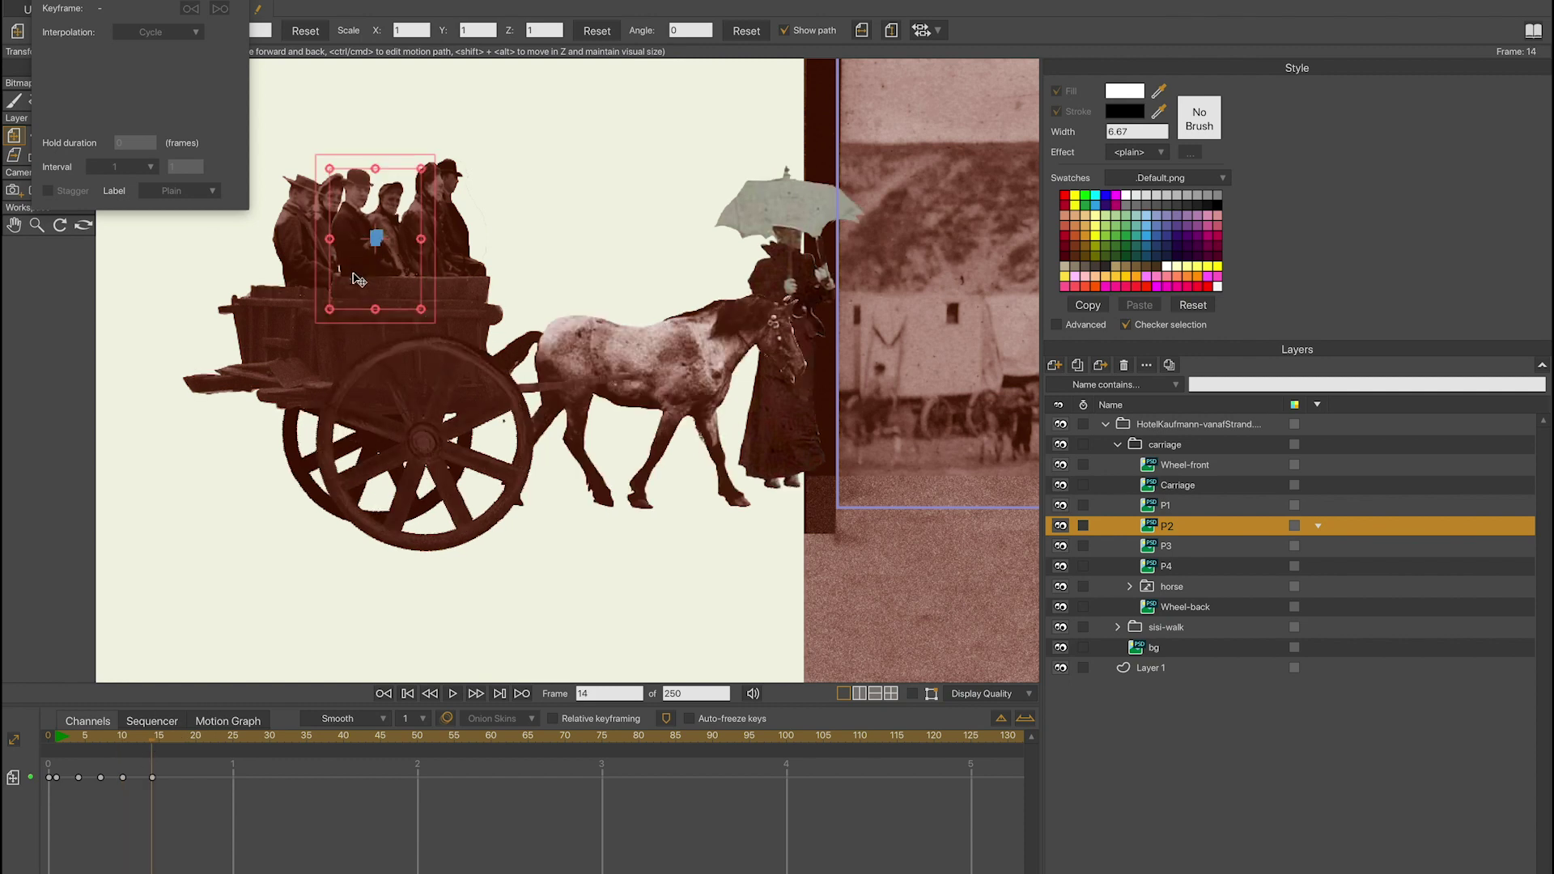
click(168, 737)
drag(357, 239, 354, 241)
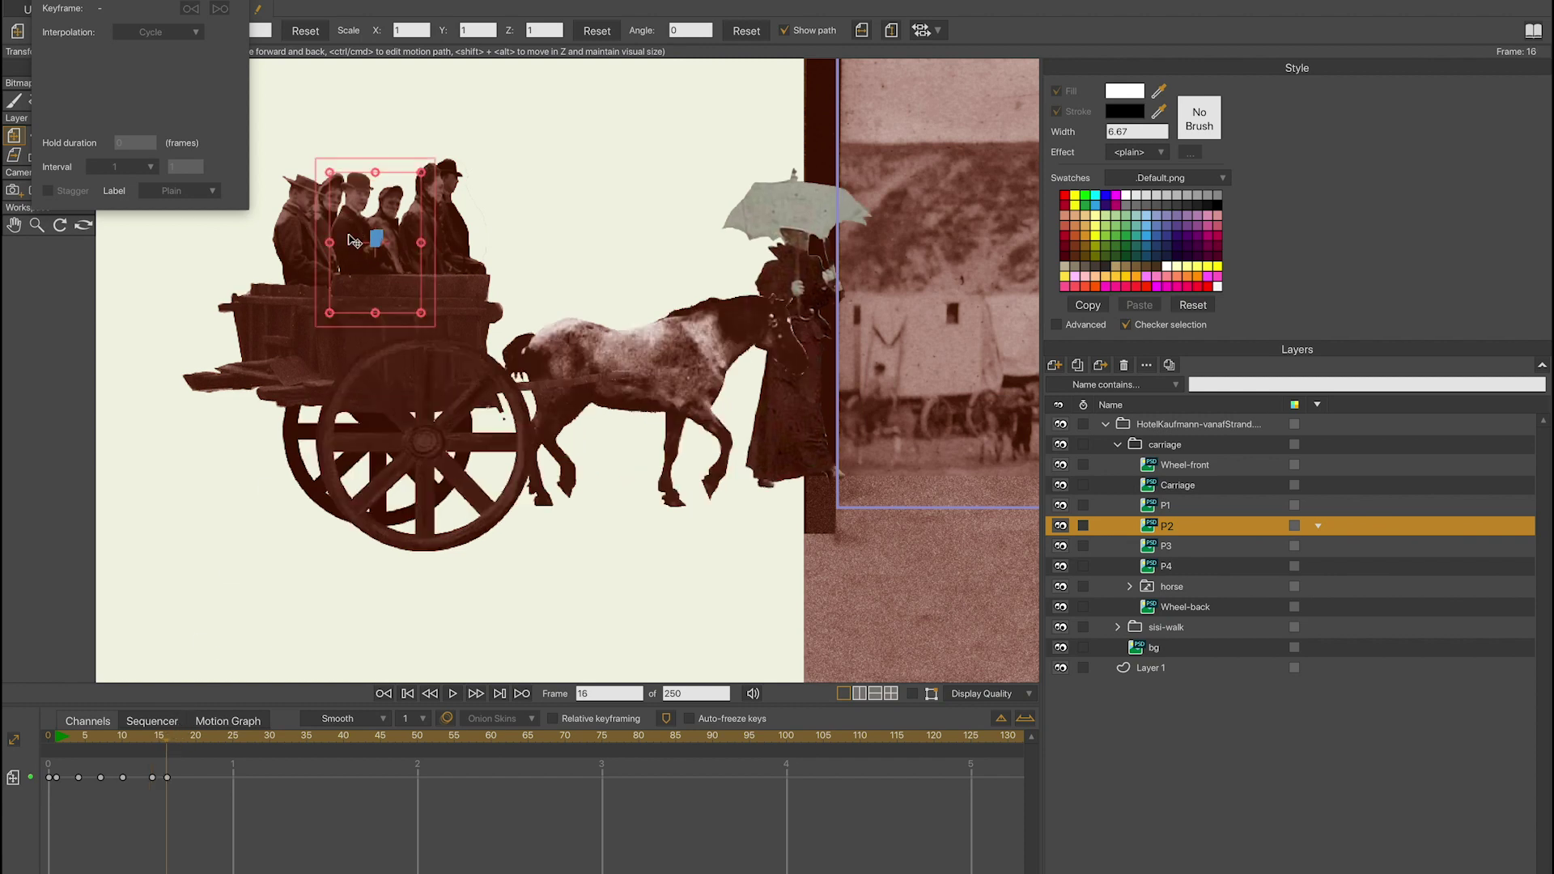
Set P2's frame 16 position keyframe to Cycle back to absolute frame 1 and preview the passengers' motion
click(168, 778)
right_click(169, 779)
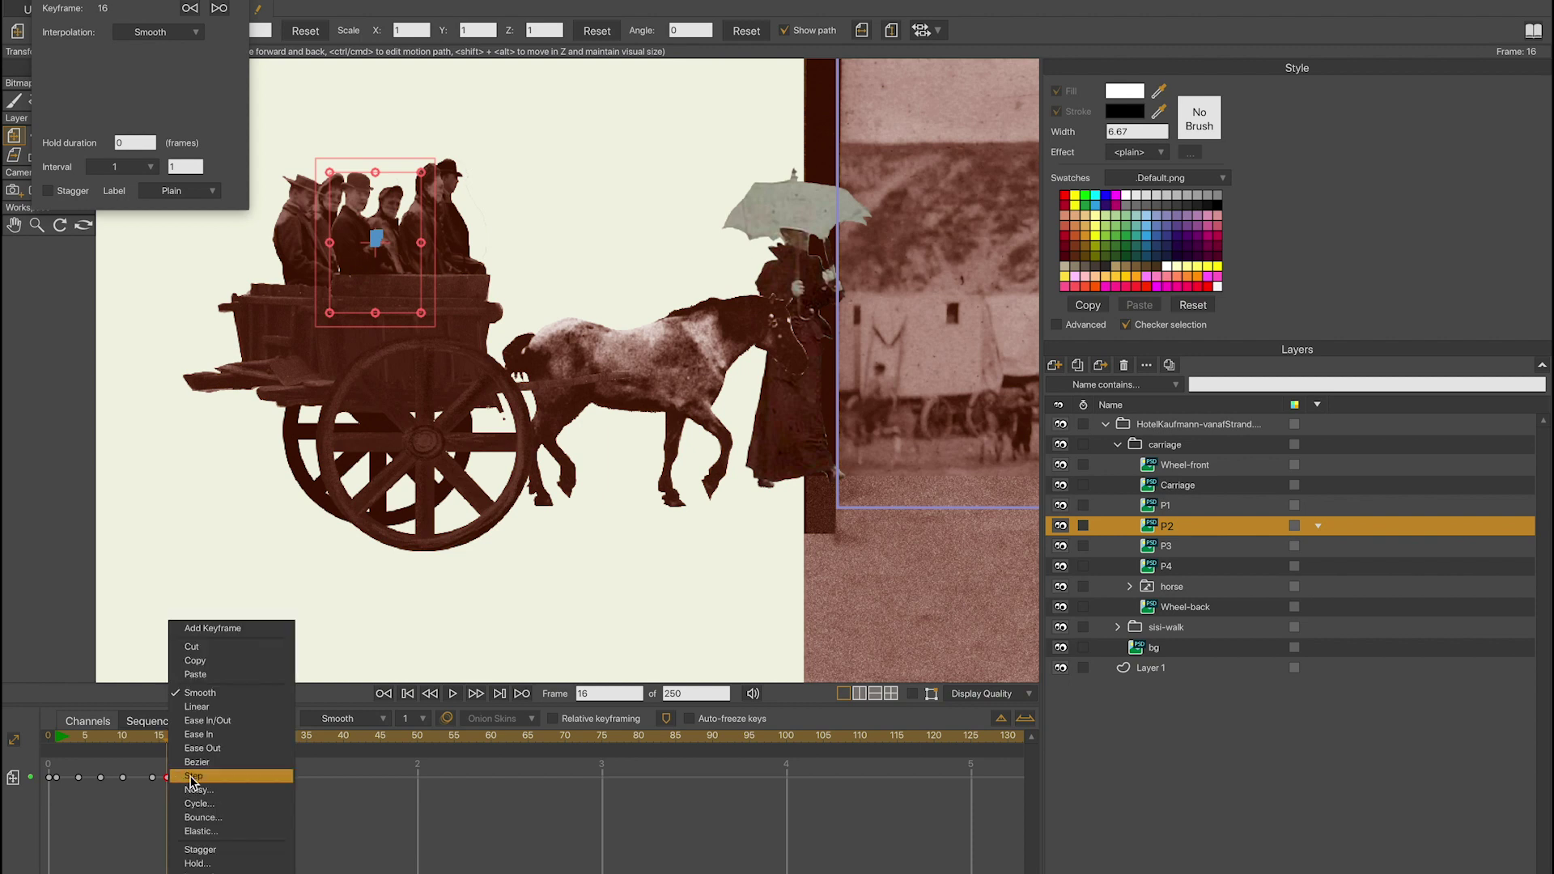
click(221, 805)
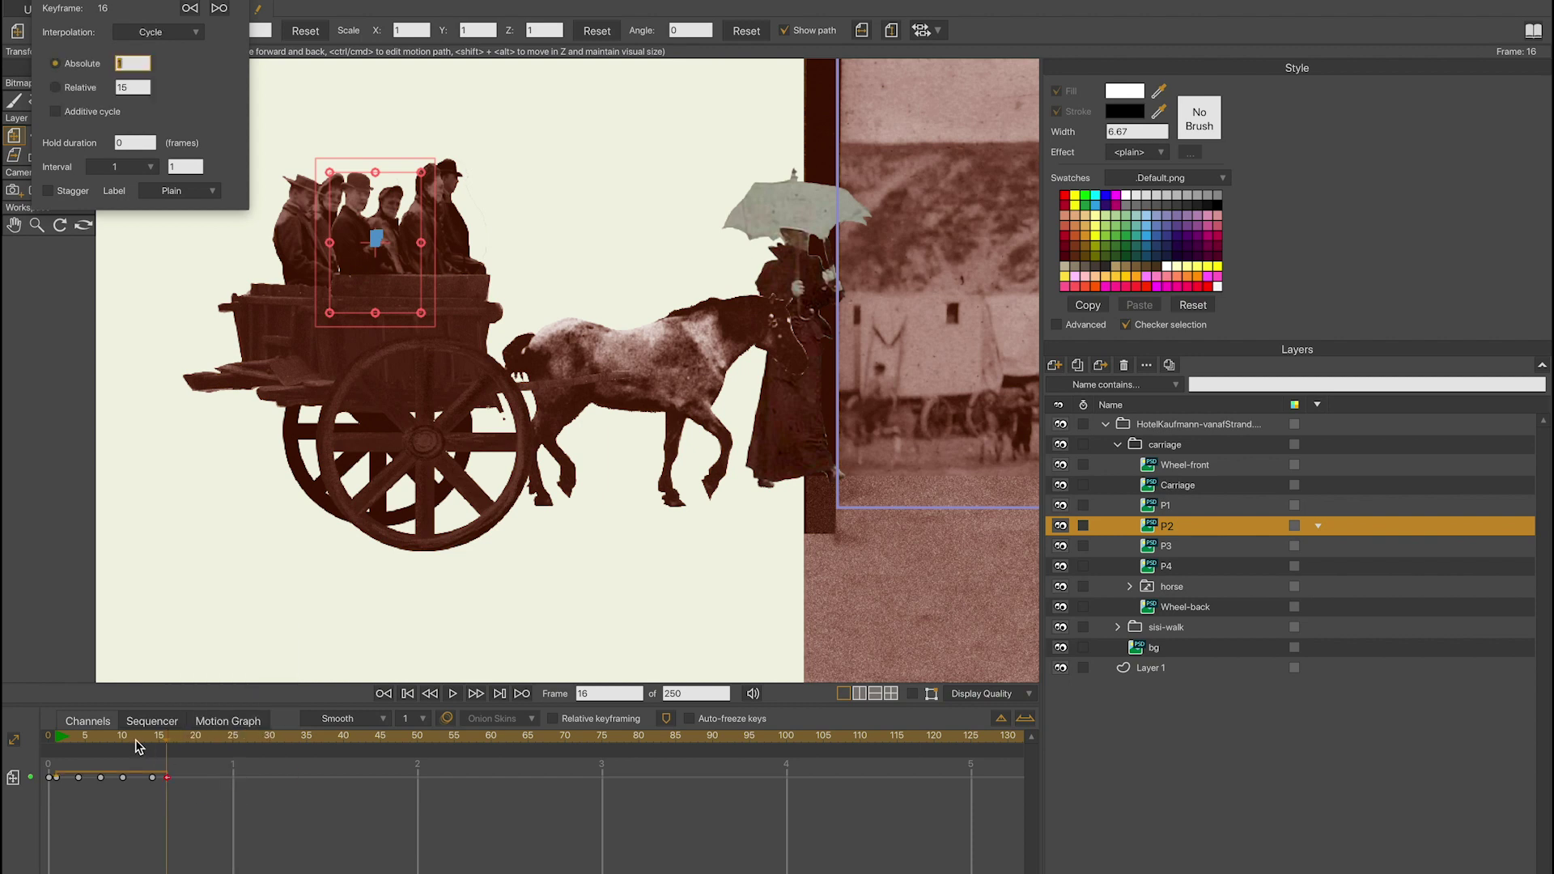
key(space)
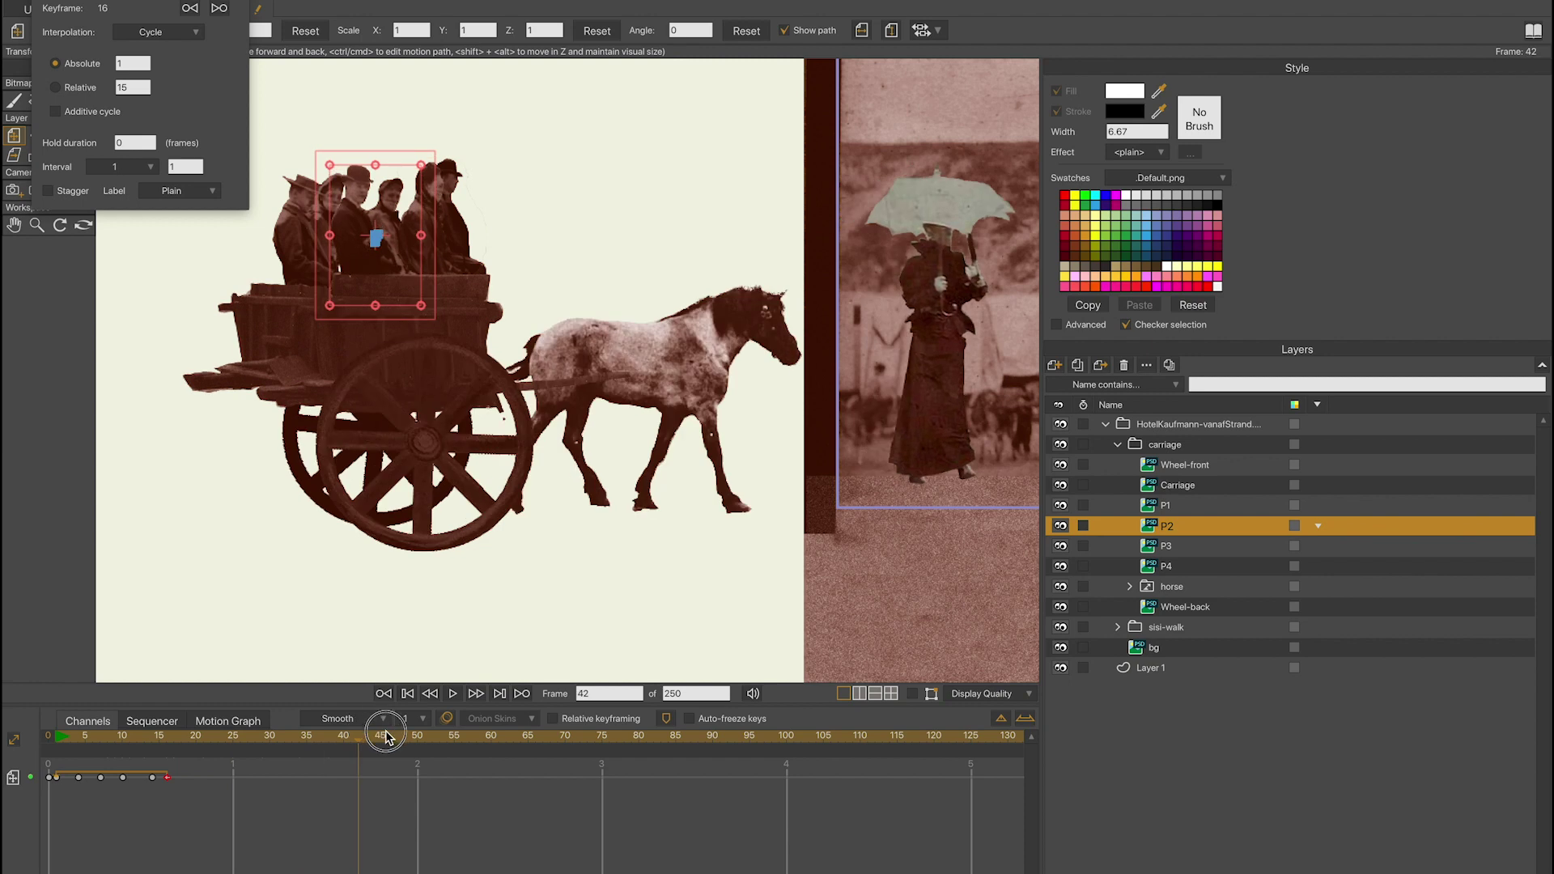
click(114, 734)
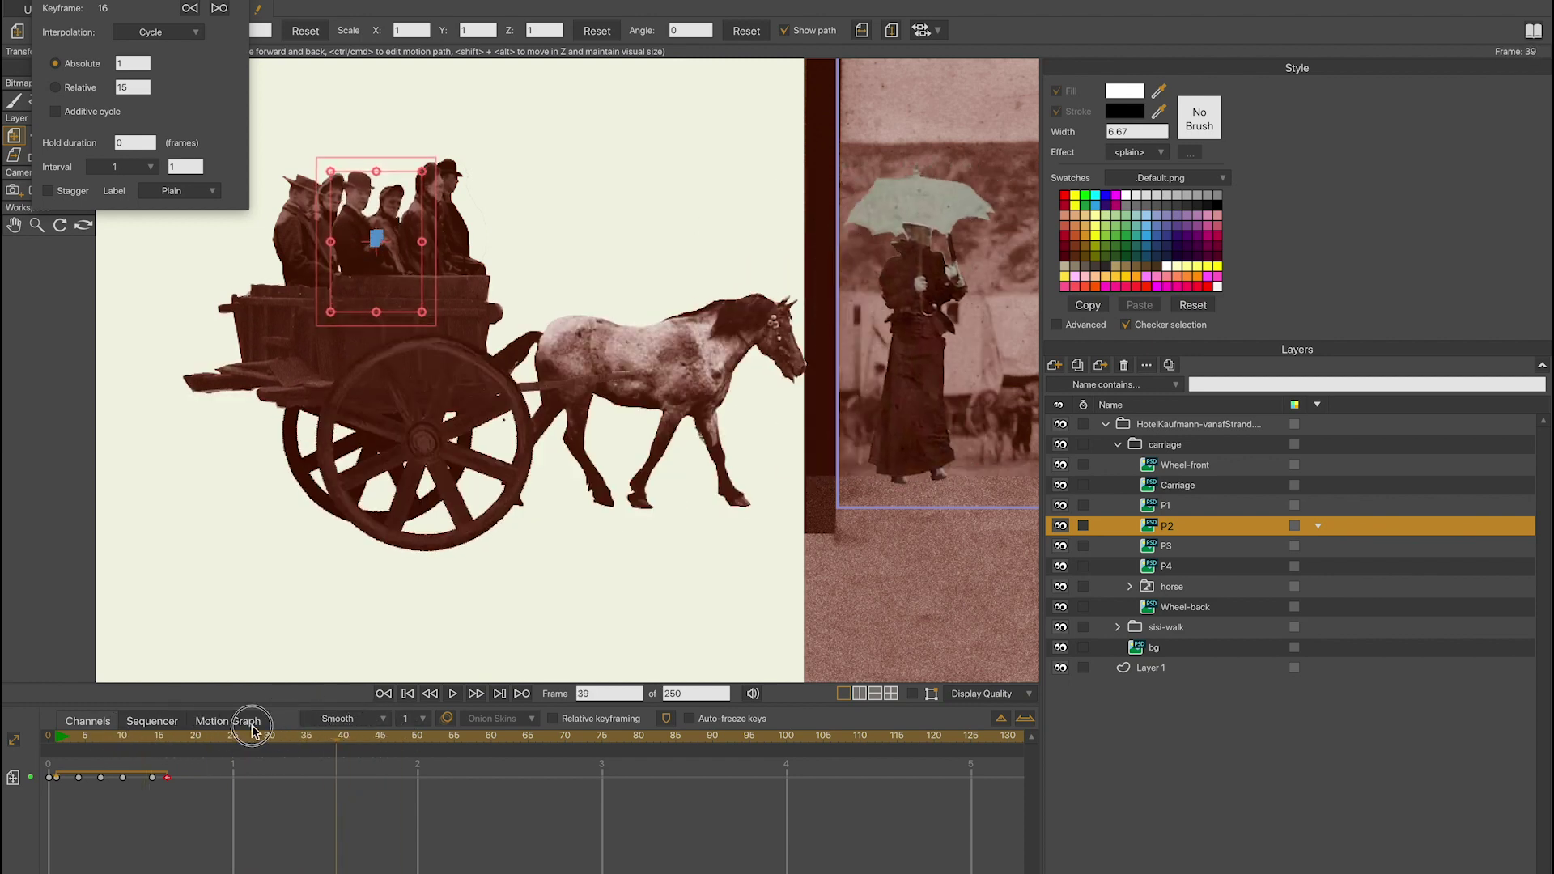
click(94, 735)
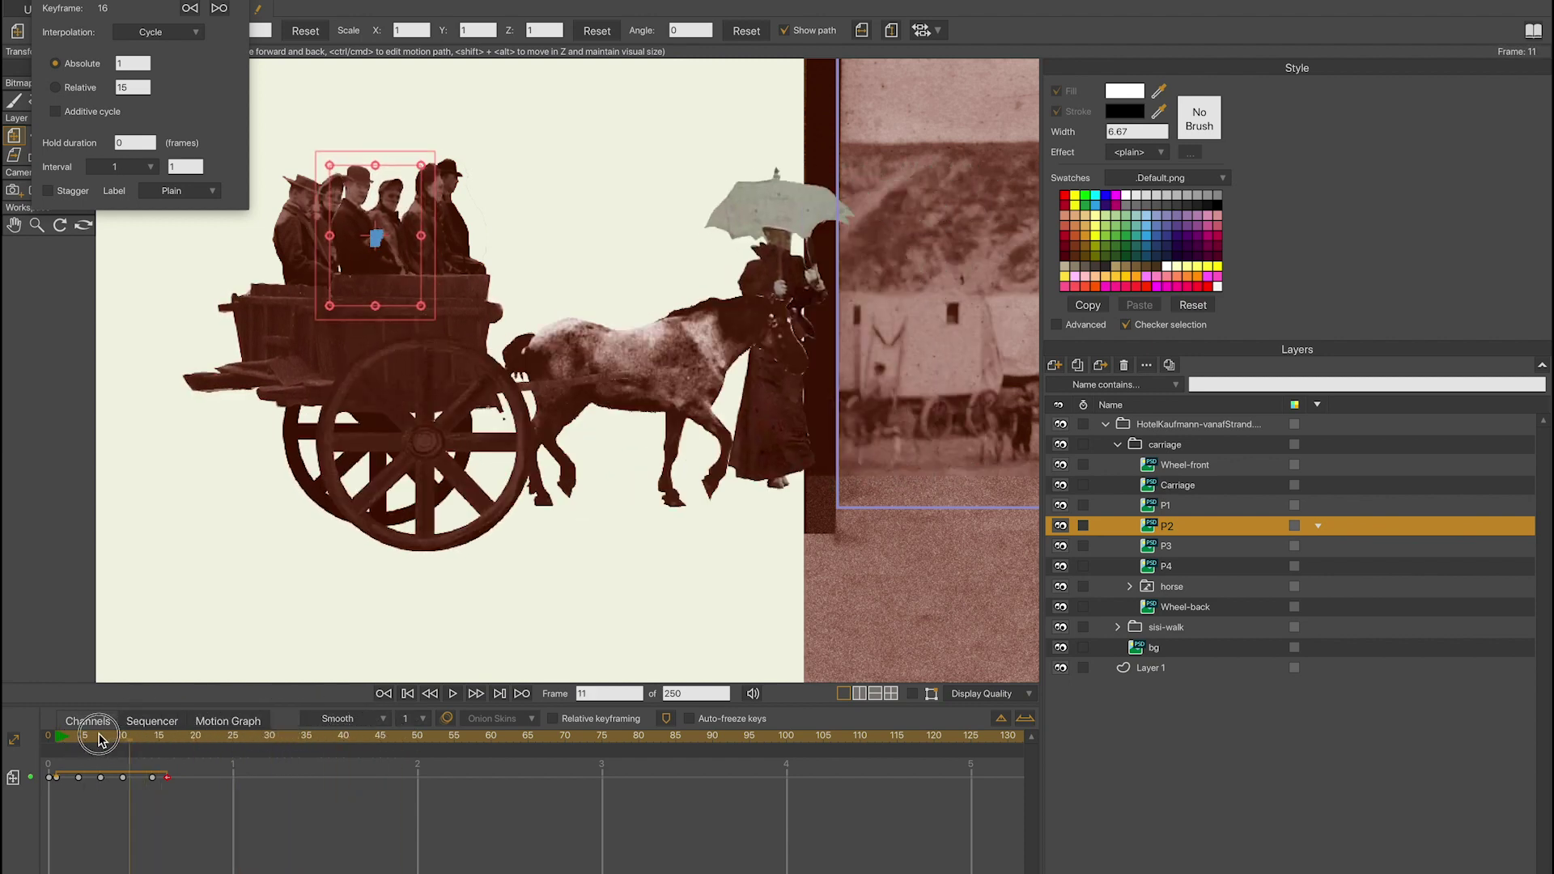
click(63, 741)
click(63, 741)
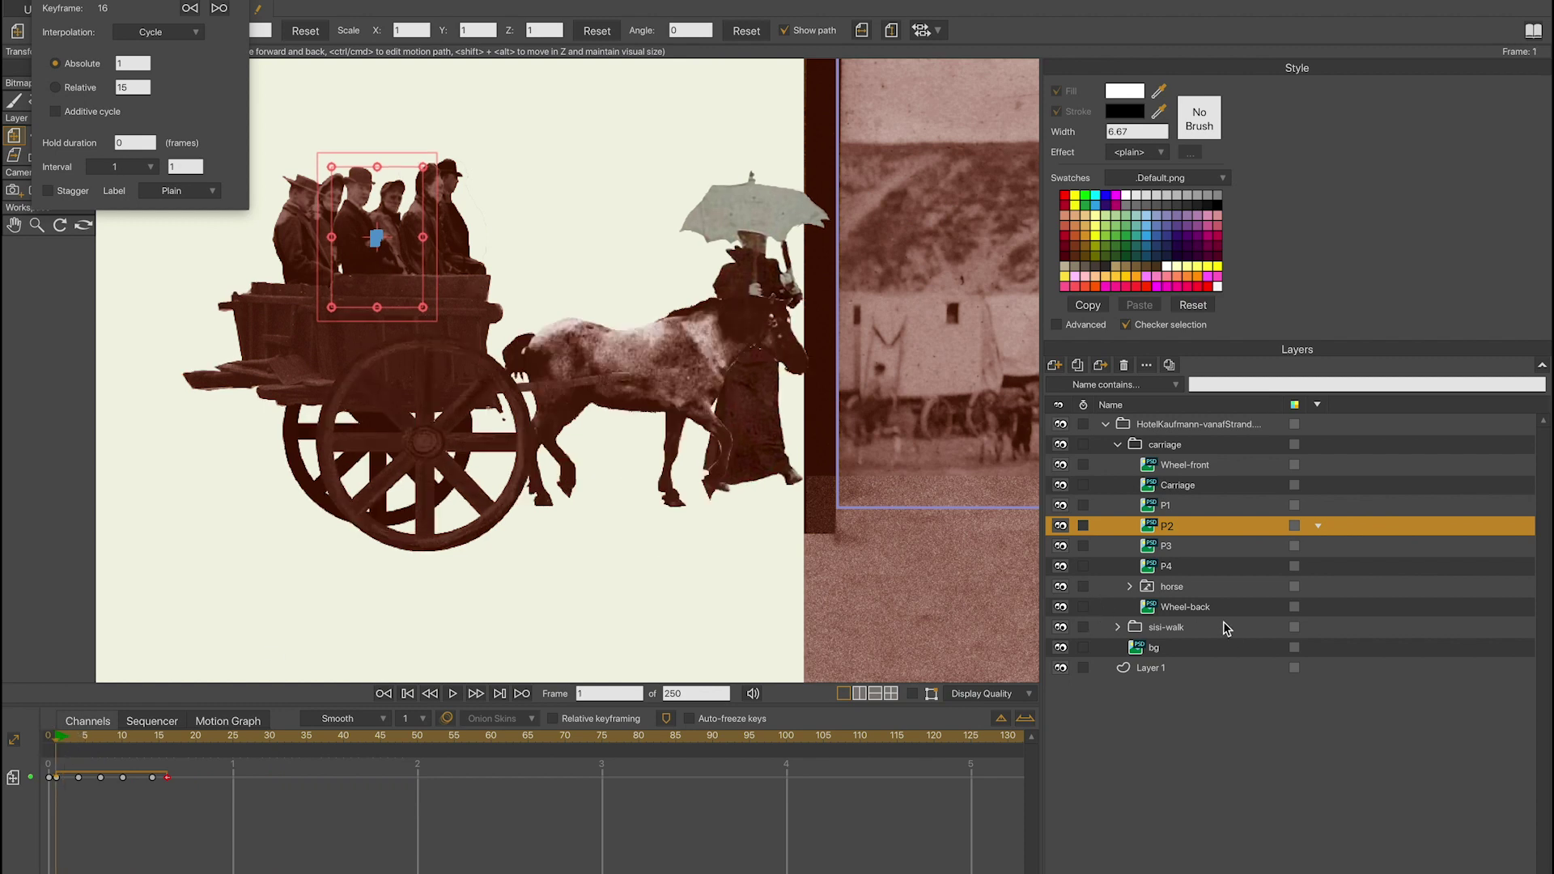
Keyframe P3's position at frame 1, lower it at frame 4, and nudge it slightly at frames 7 and 9
click(1179, 547)
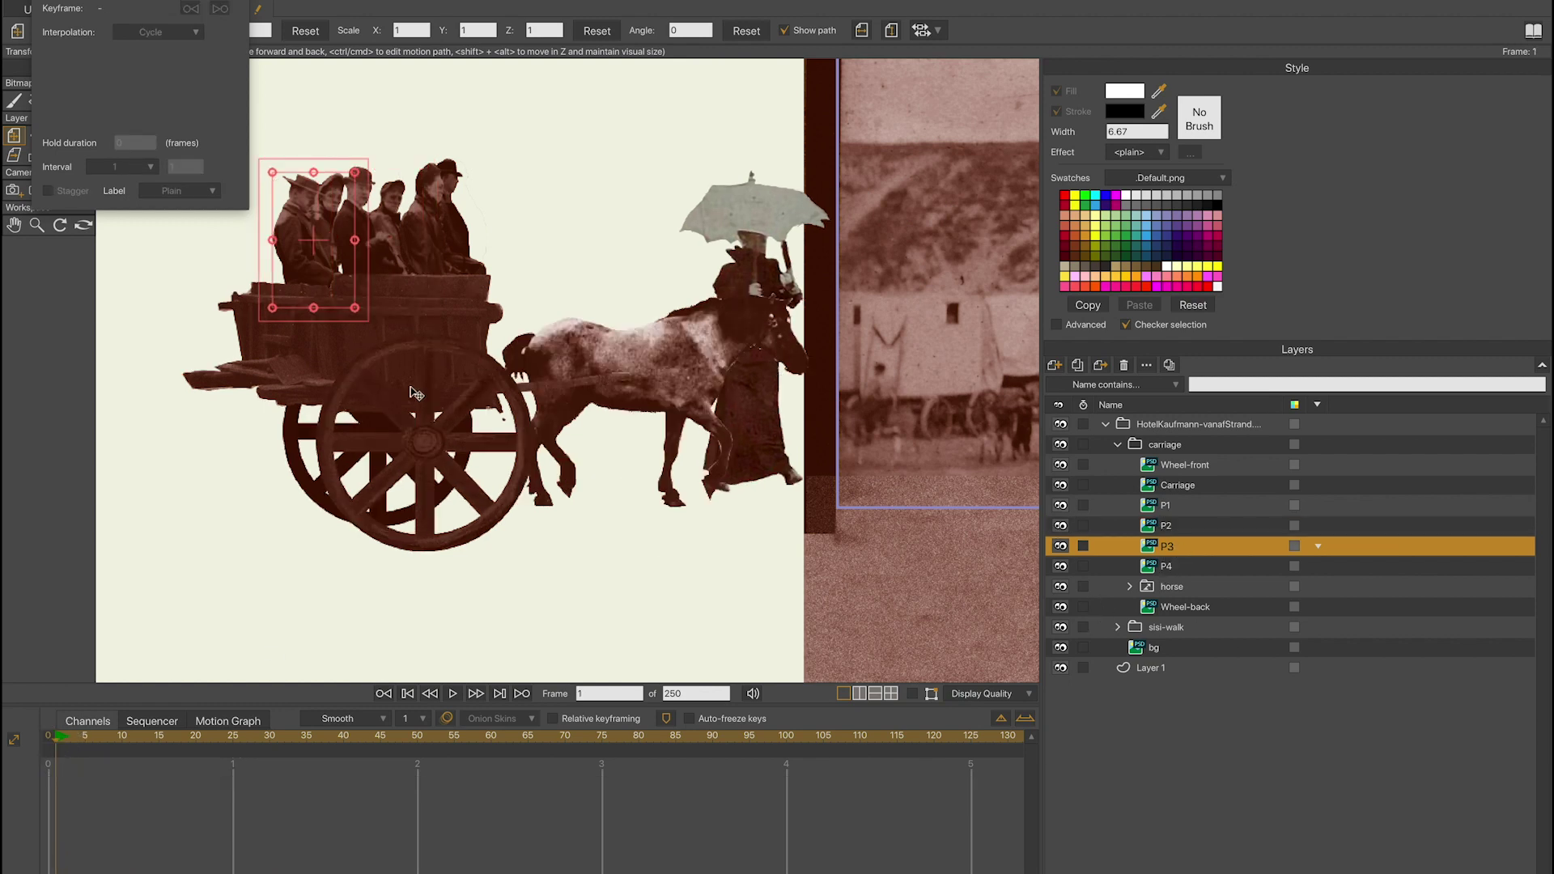
click(324, 258)
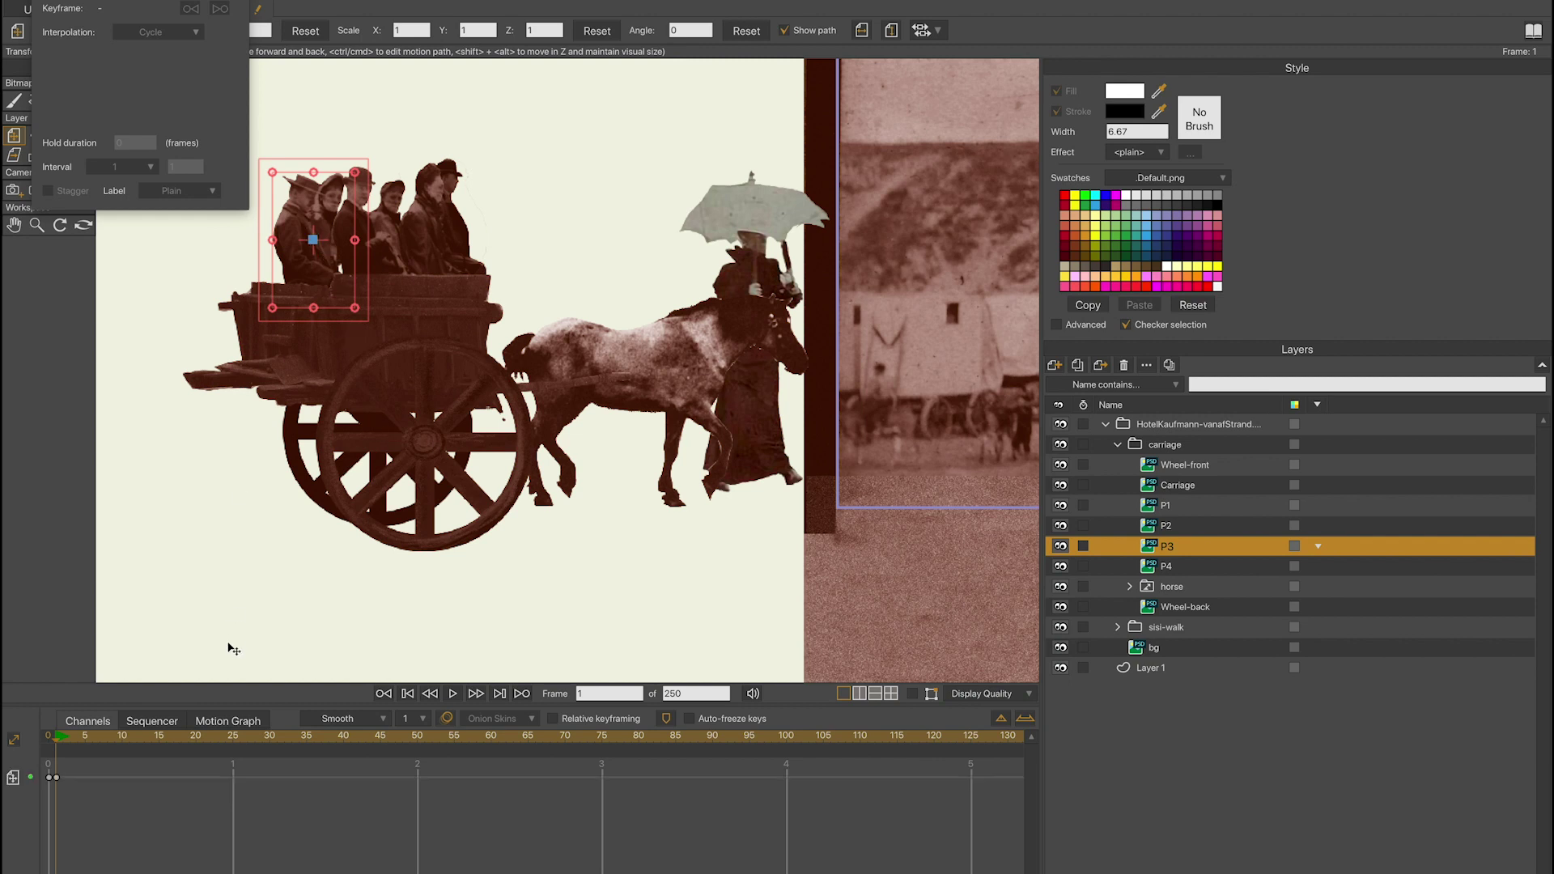
click(77, 736)
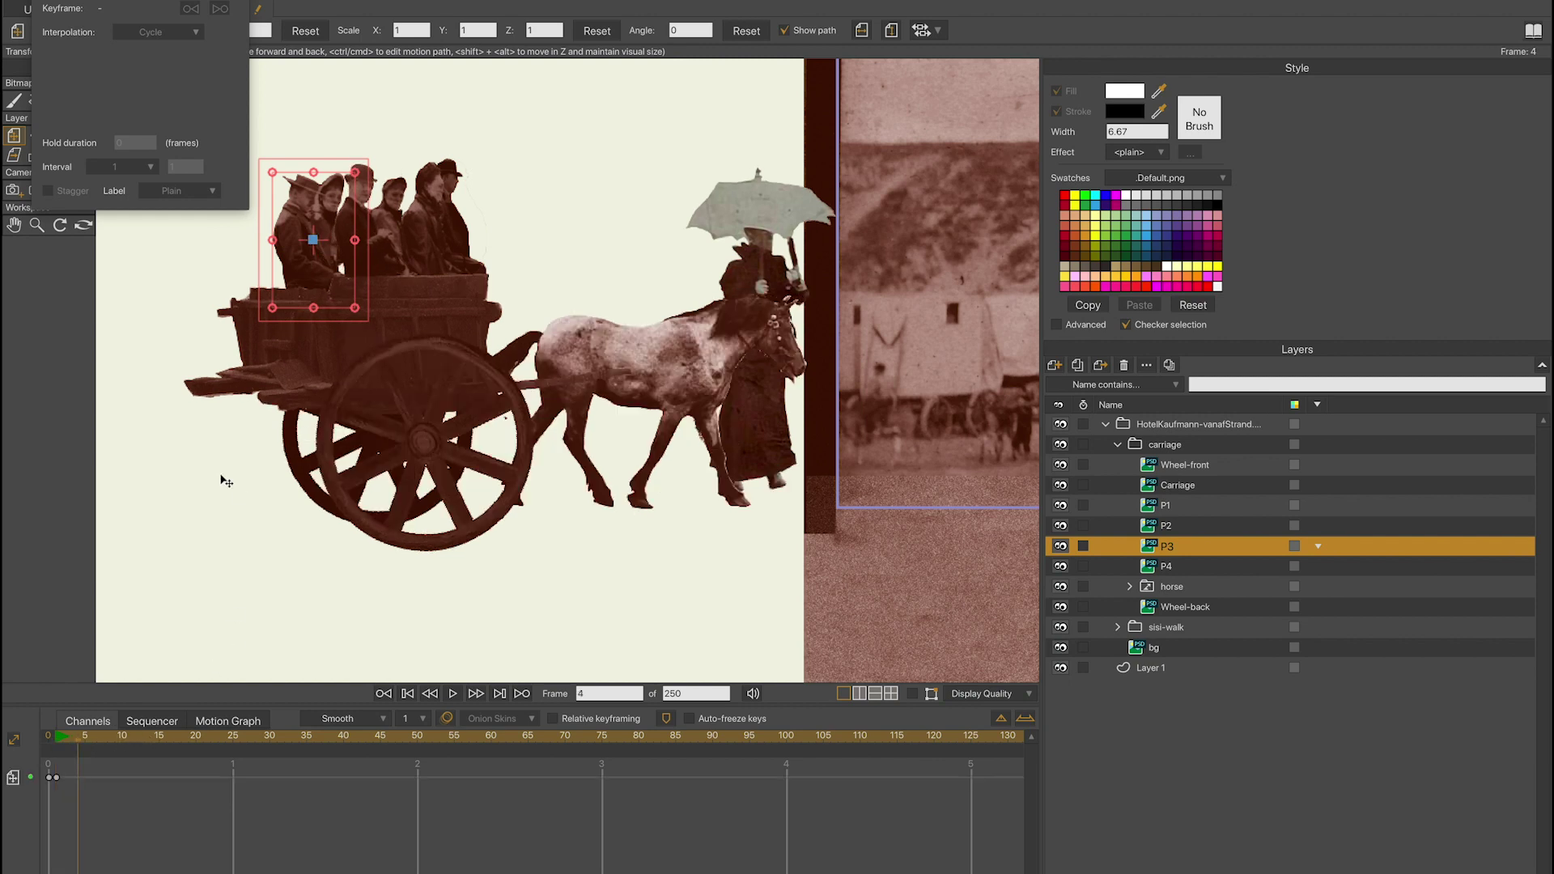
drag(285, 272, 293, 288)
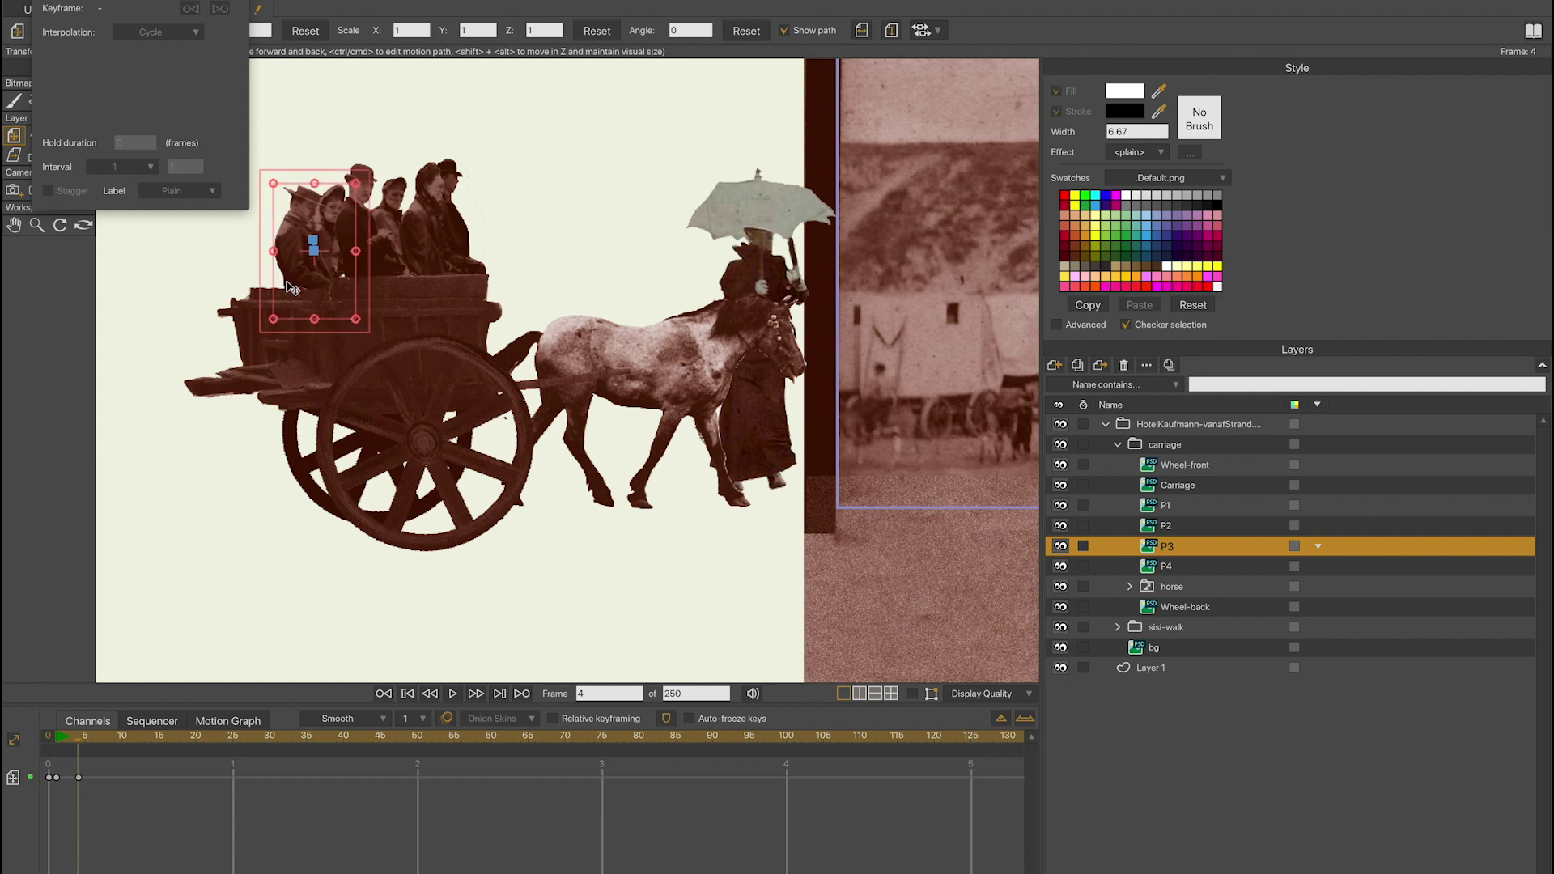
click(101, 737)
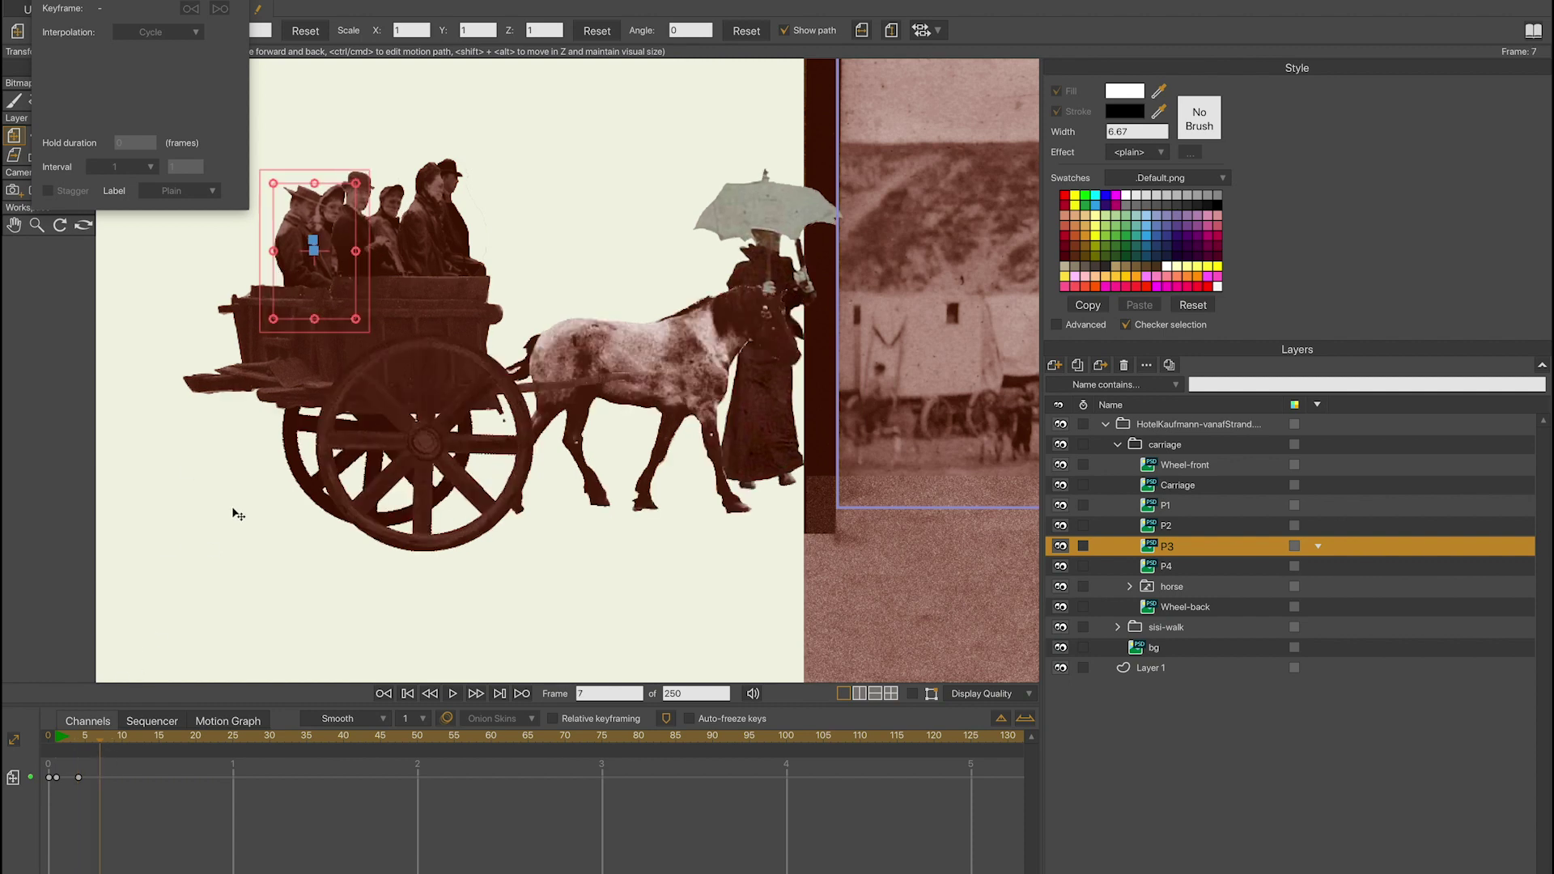
drag(300, 279, 296, 278)
click(117, 740)
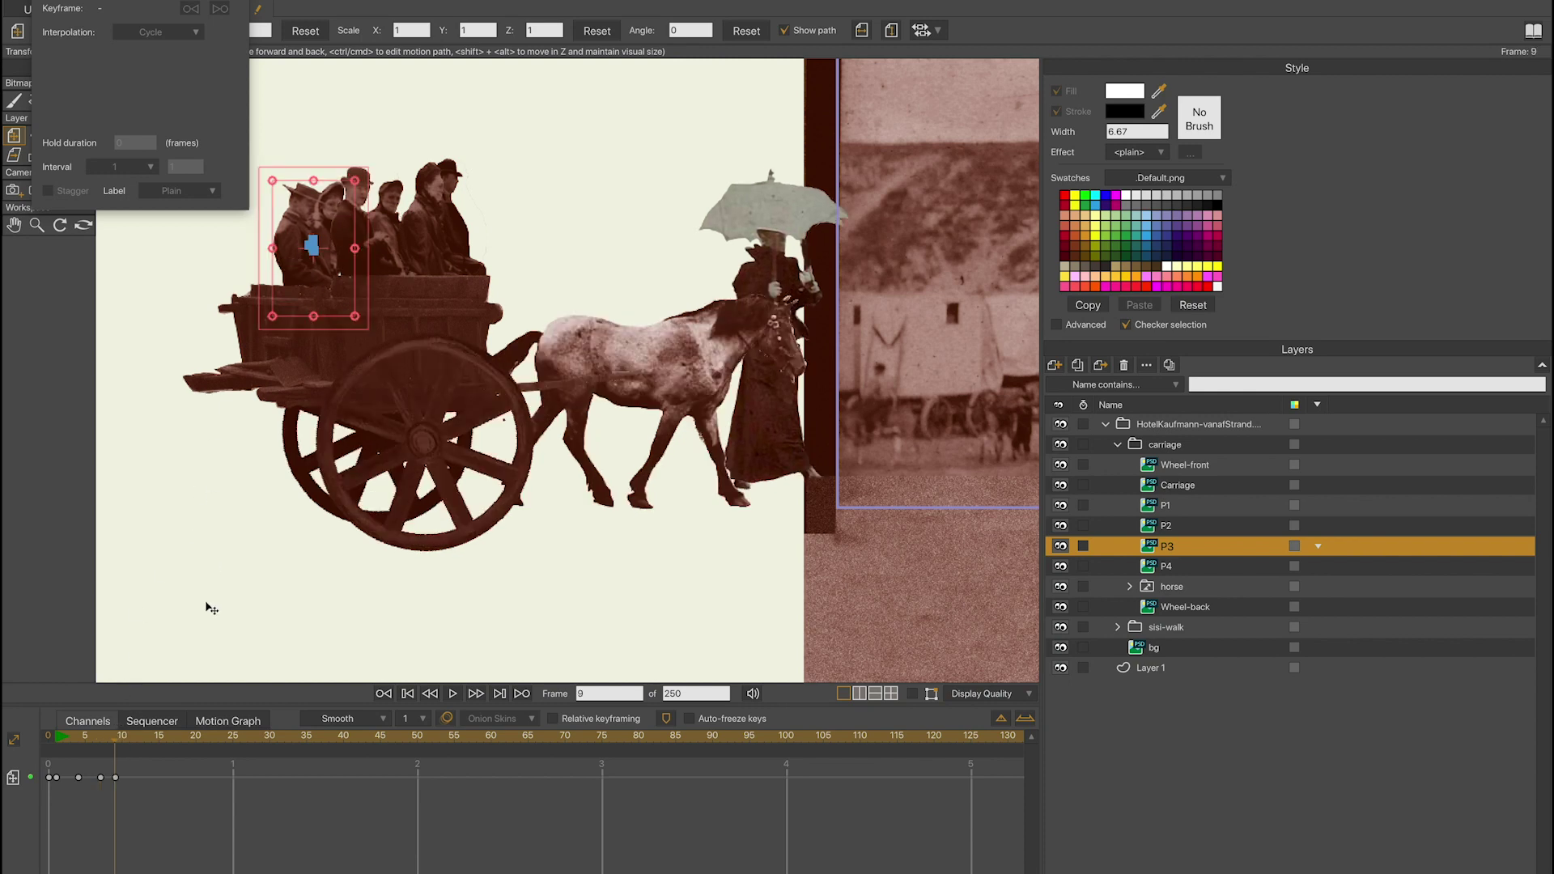
Set P3's frame 9 position keyframe to Cycle back to absolute frame 1 and scrub the timeline to check it
click(115, 779)
right_click(115, 779)
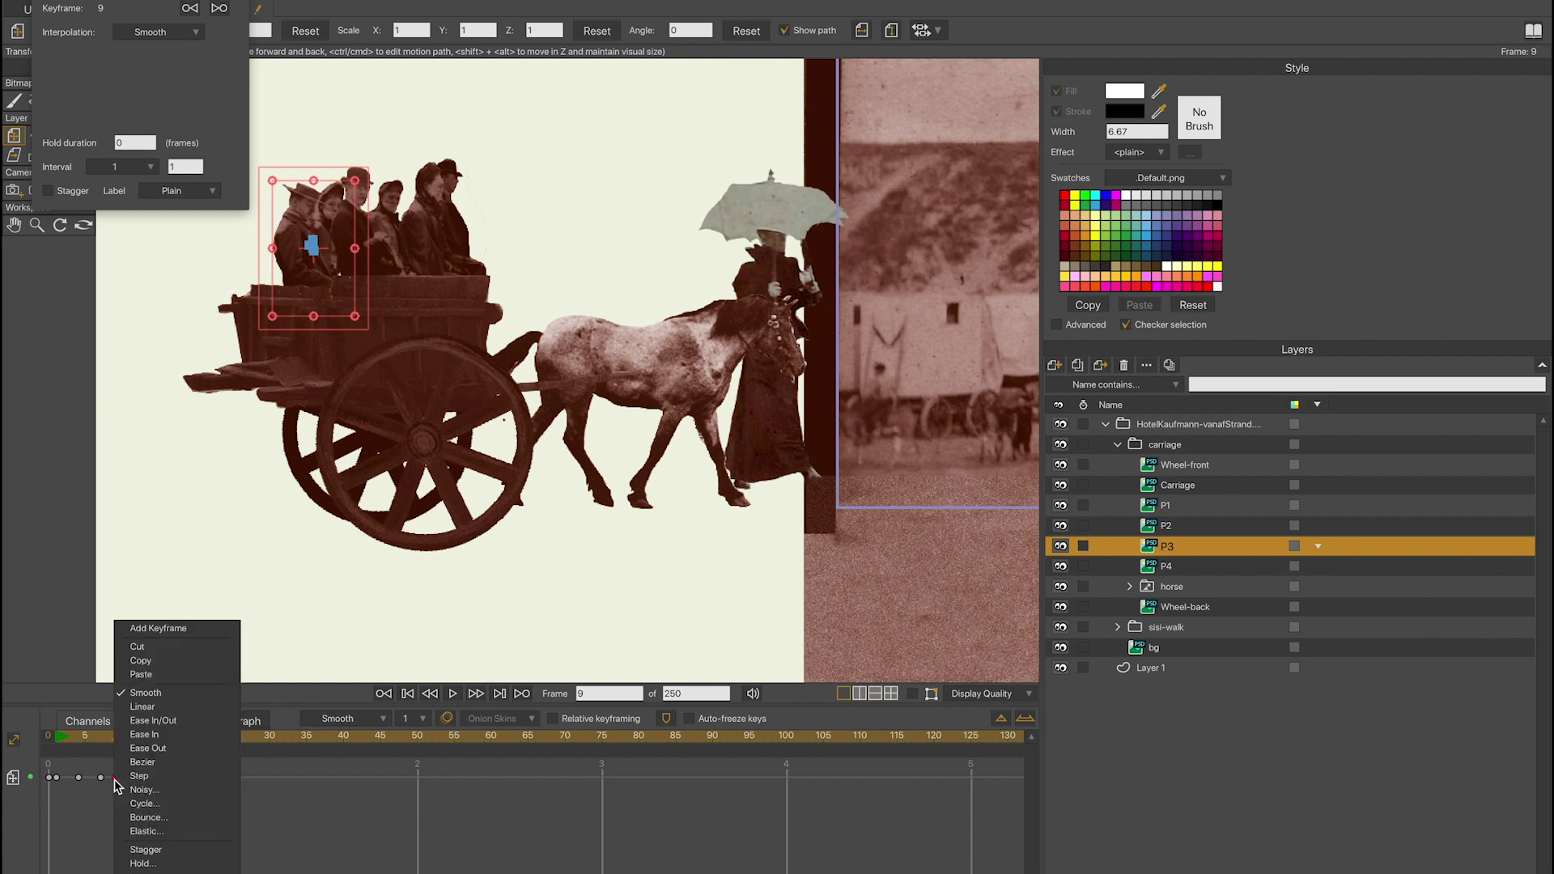
click(147, 803)
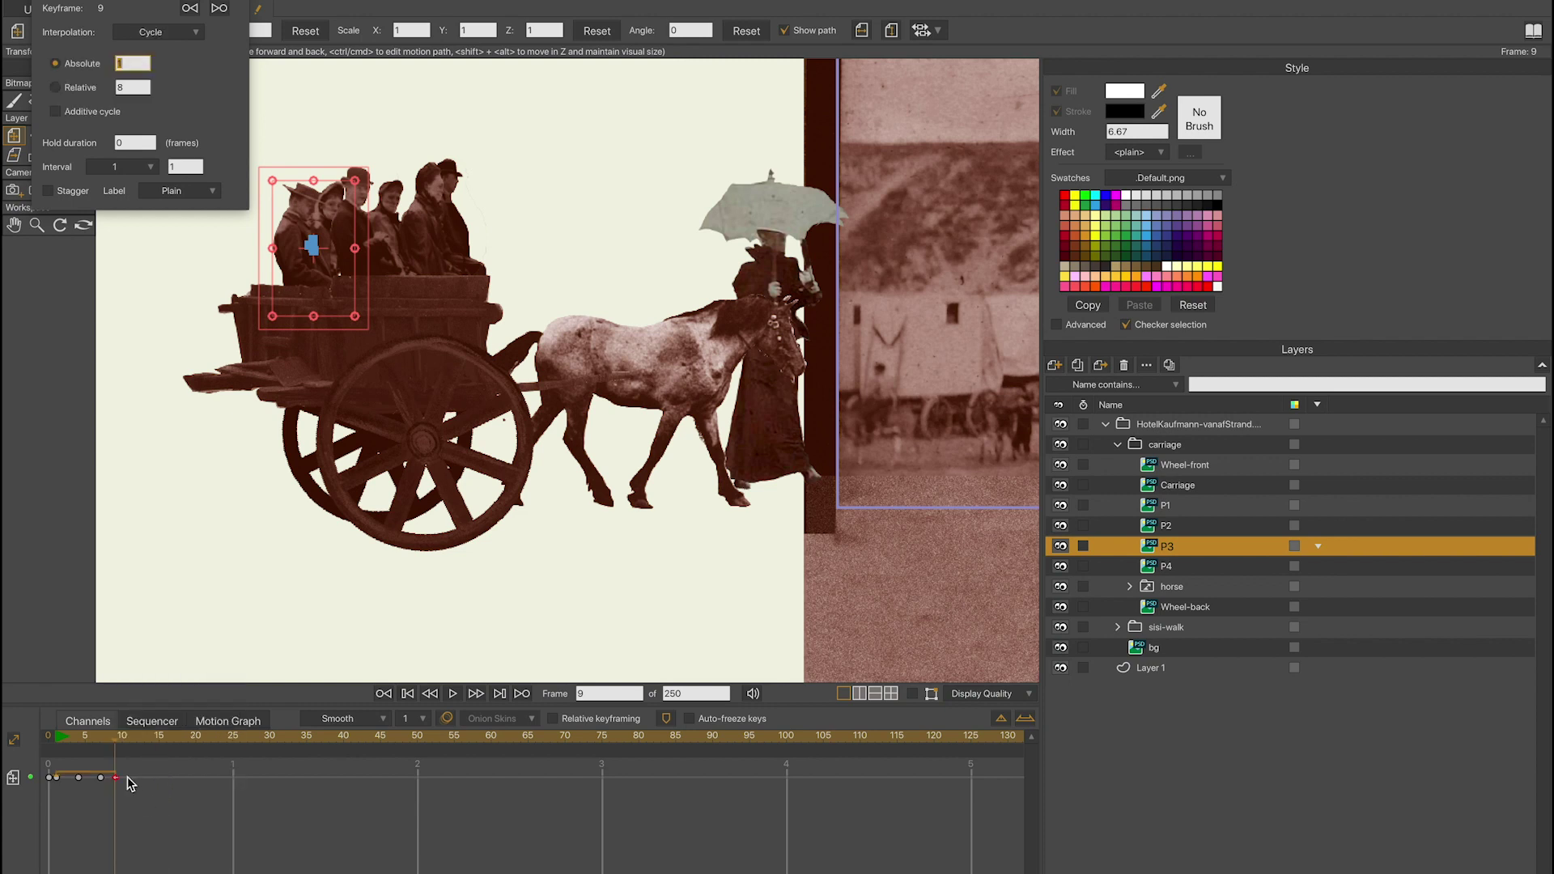
click(81, 741)
drag(81, 741, 327, 751)
drag(153, 750, 57, 753)
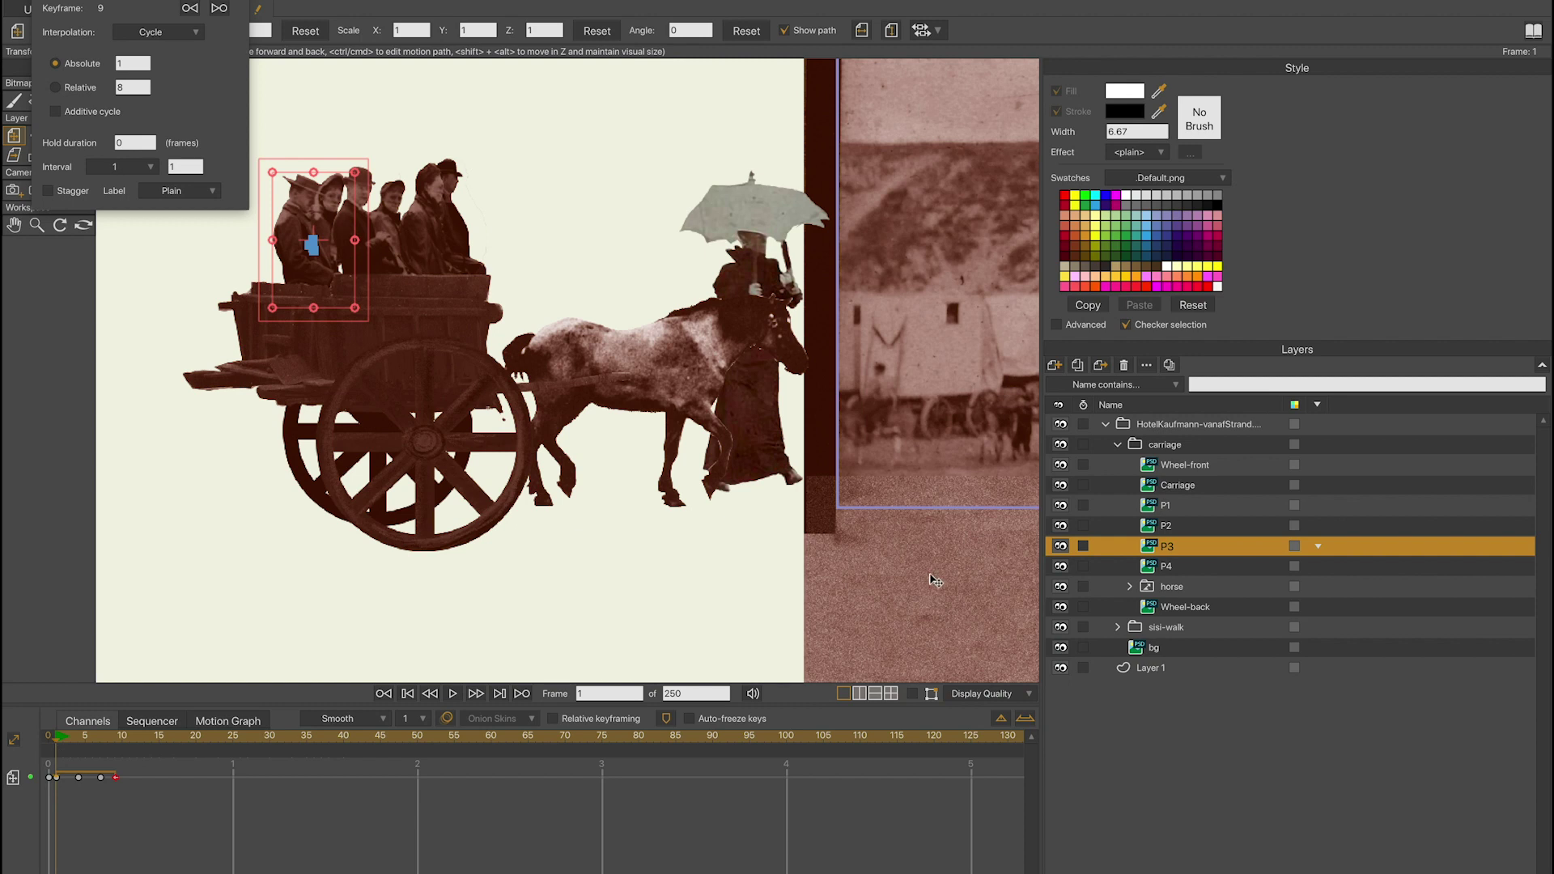
Keyframe P4's position at frame 1 and lower the layer slightly at frame 3
click(1163, 569)
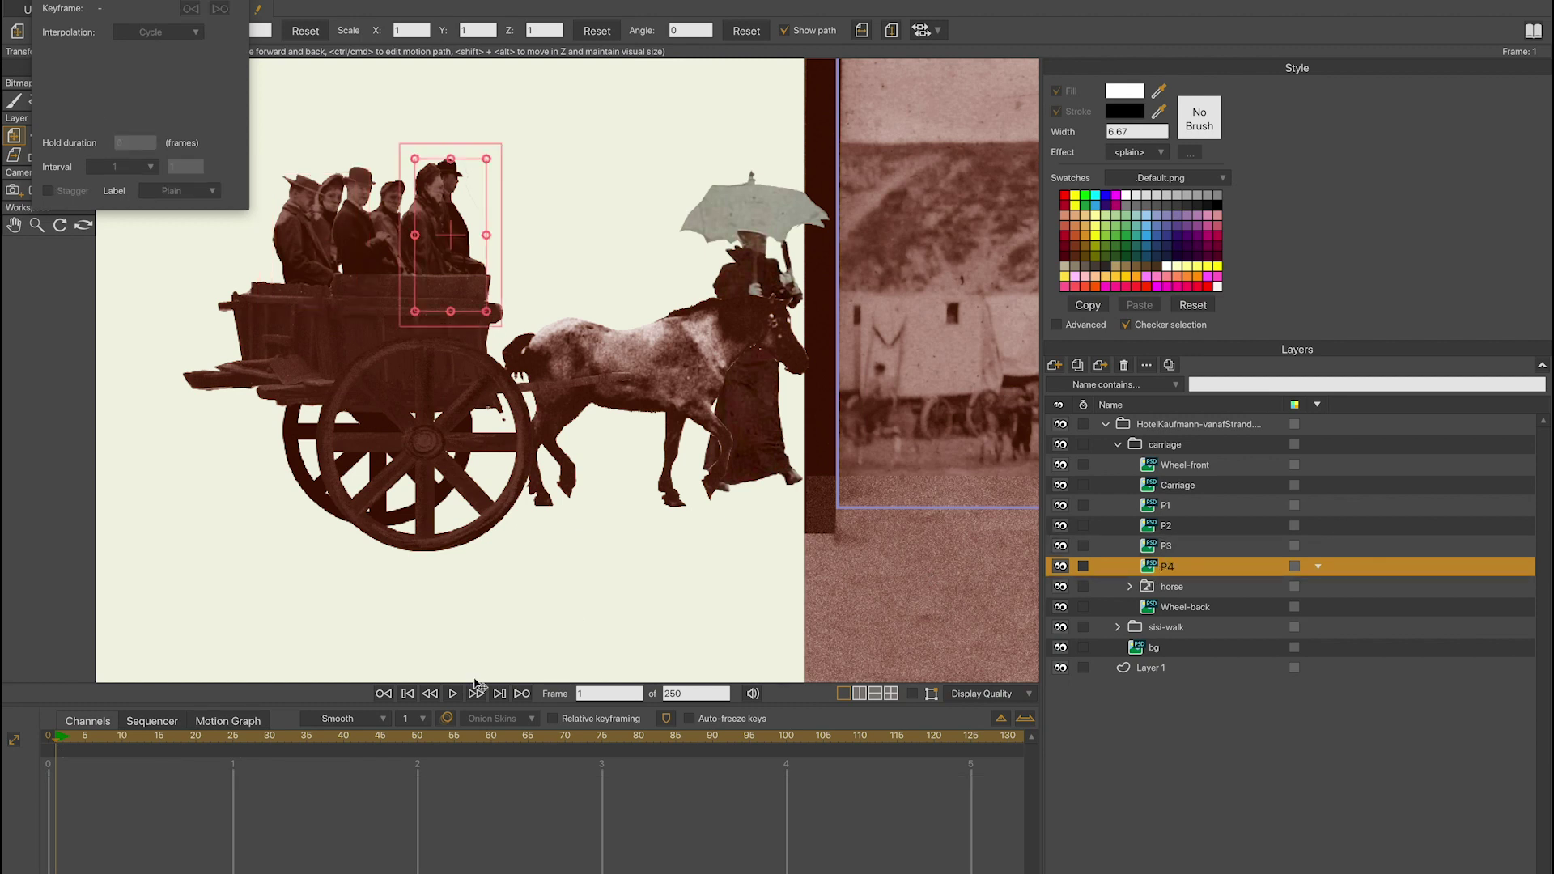
click(453, 237)
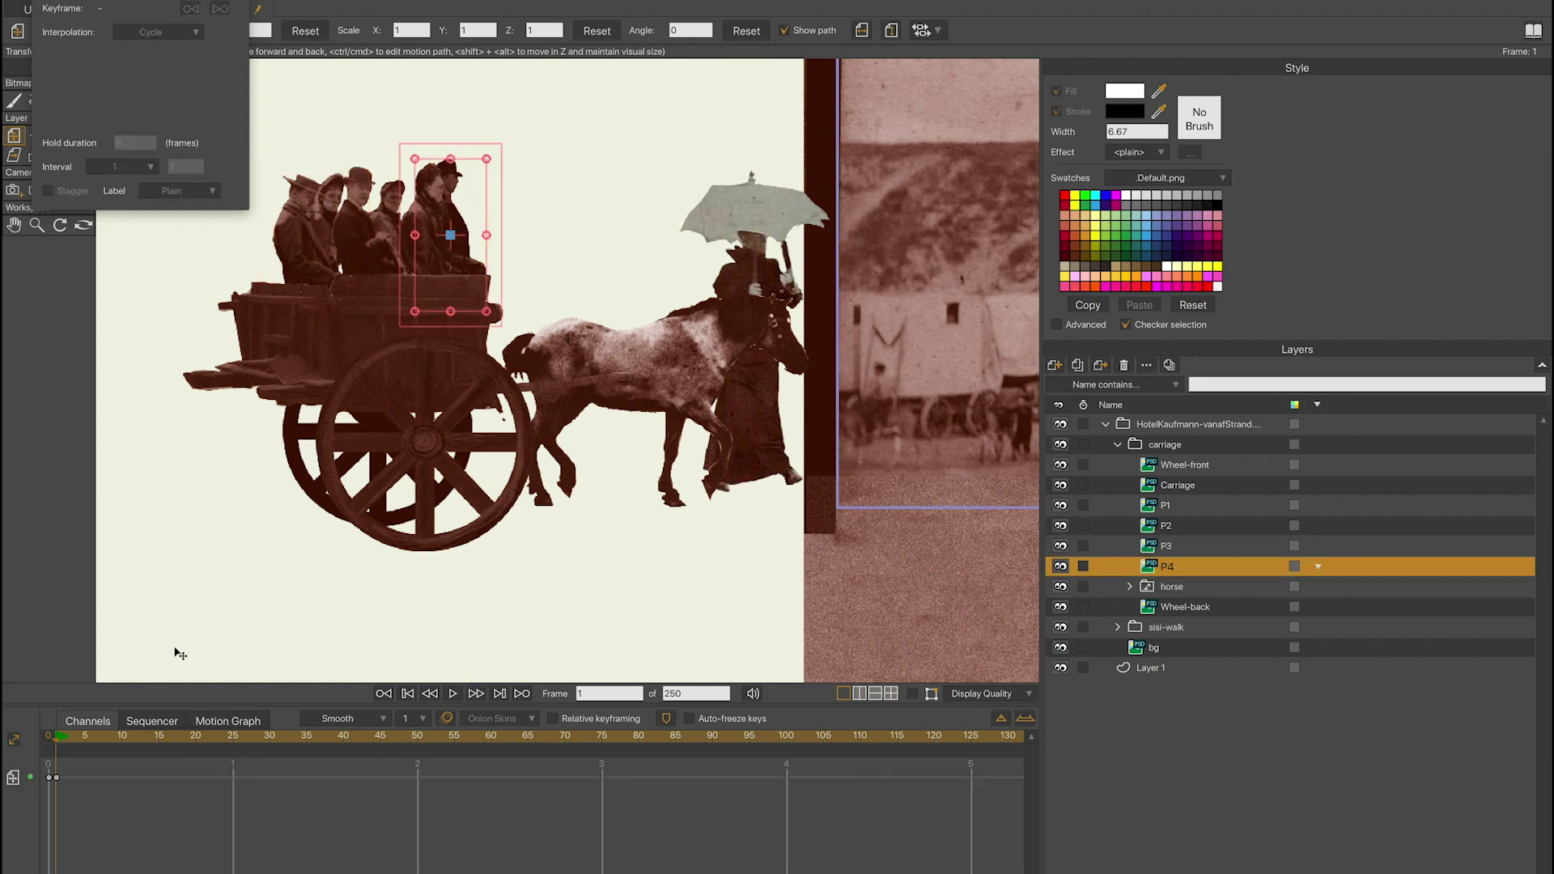
drag(61, 740, 73, 743)
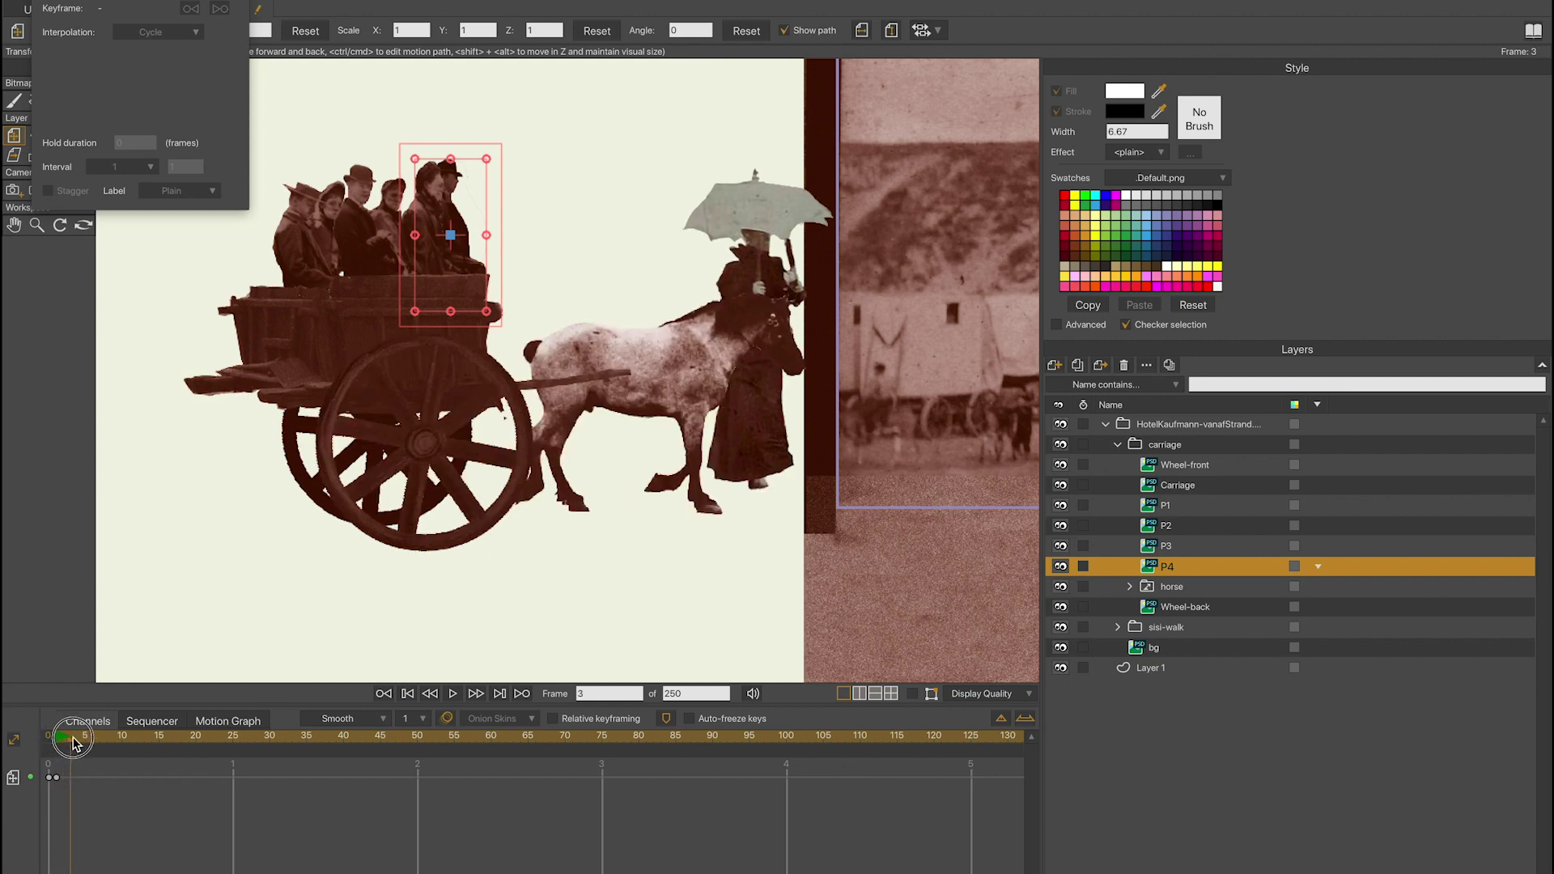
drag(444, 259, 447, 264)
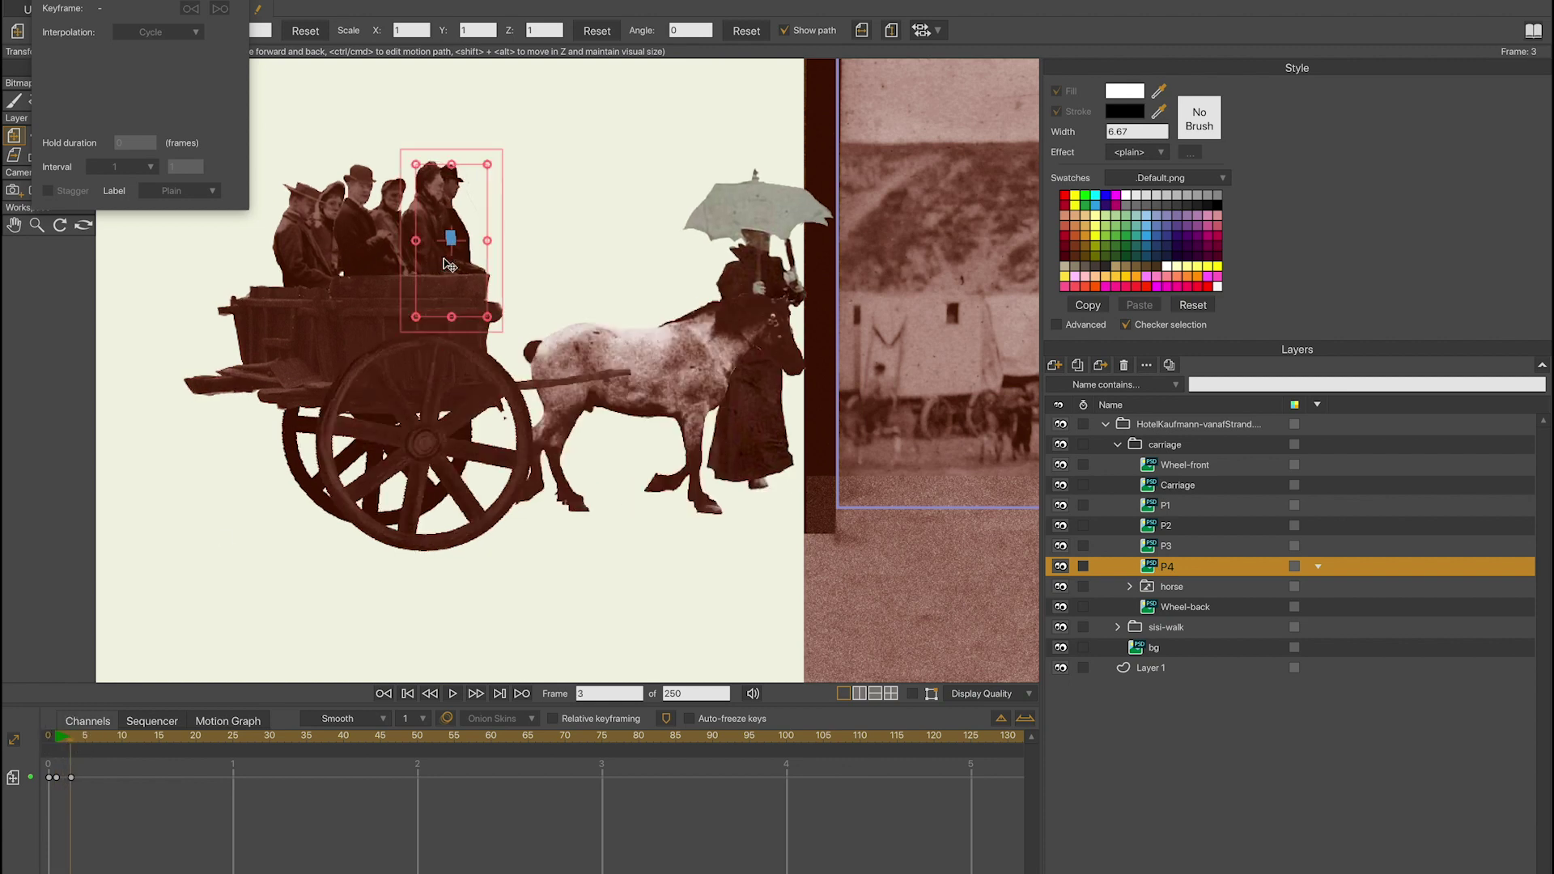
Rotate P4 to about -3.8° at frame 5 and to about 0.9° at frame 2
click(87, 743)
mouse_move(409, 267)
mouse_down()
mouse_move(404, 251)
mouse_move(412, 262)
mouse_up()
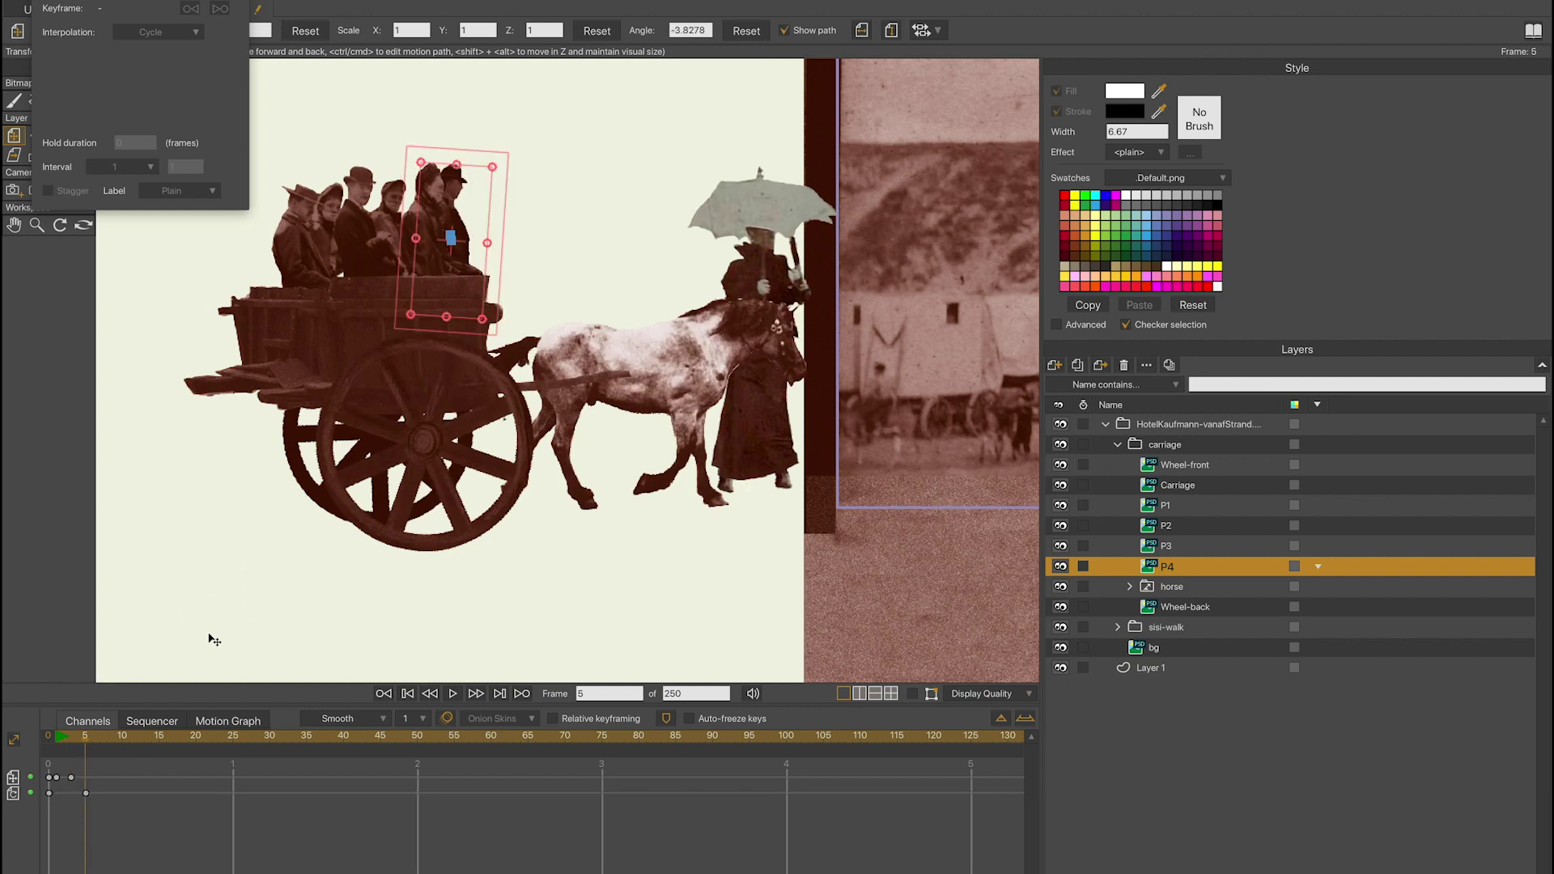
drag(95, 736, 65, 736)
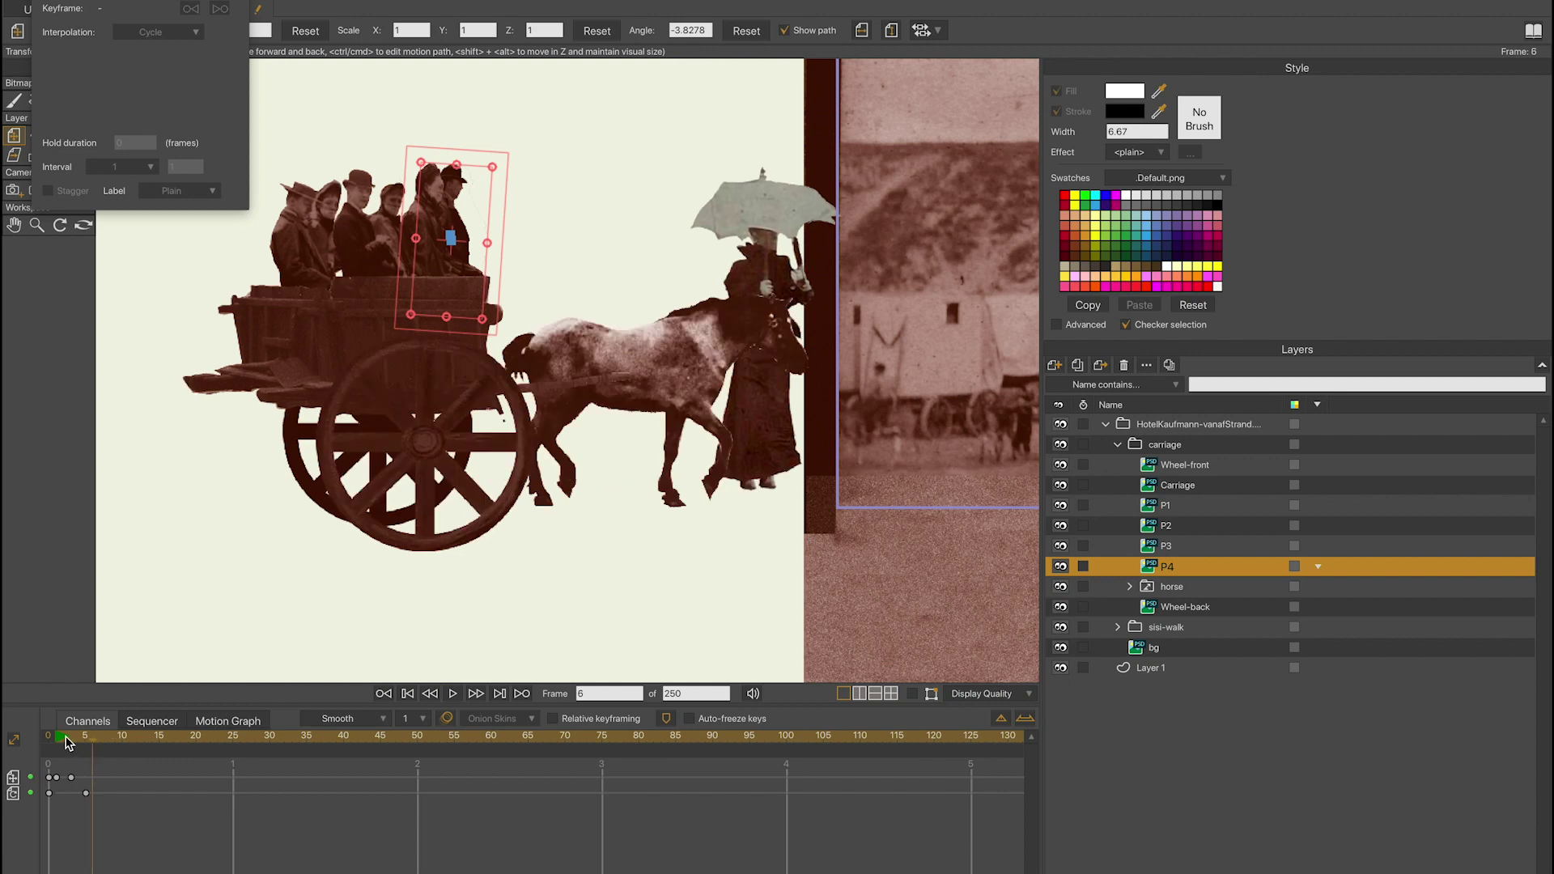
drag(423, 159, 418, 157)
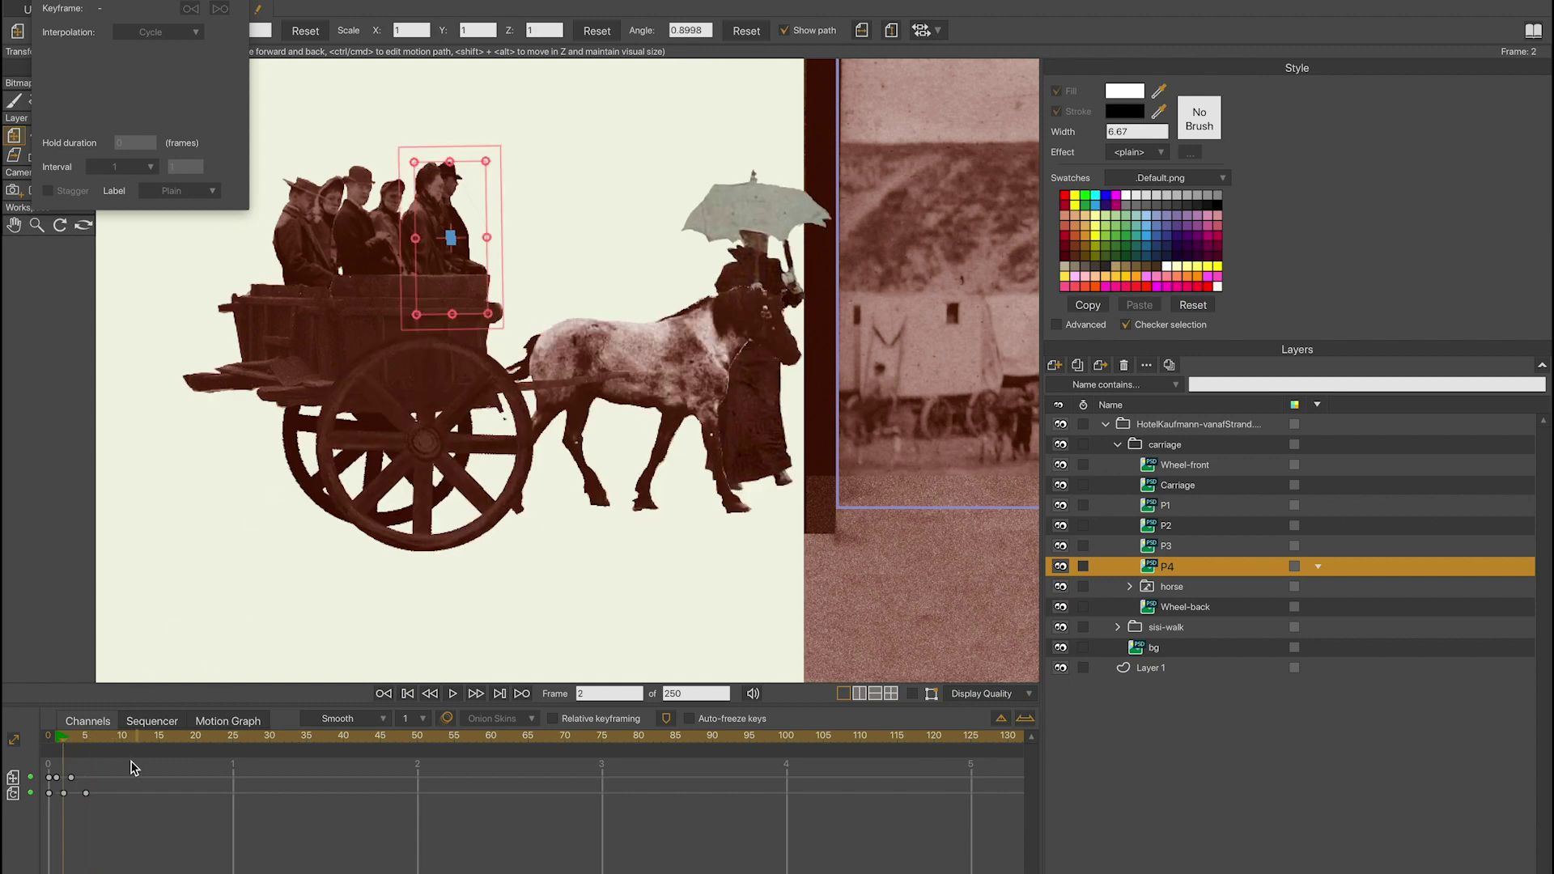
Raise P4 slightly at frame 5 and lower it a little at frame 7
click(85, 737)
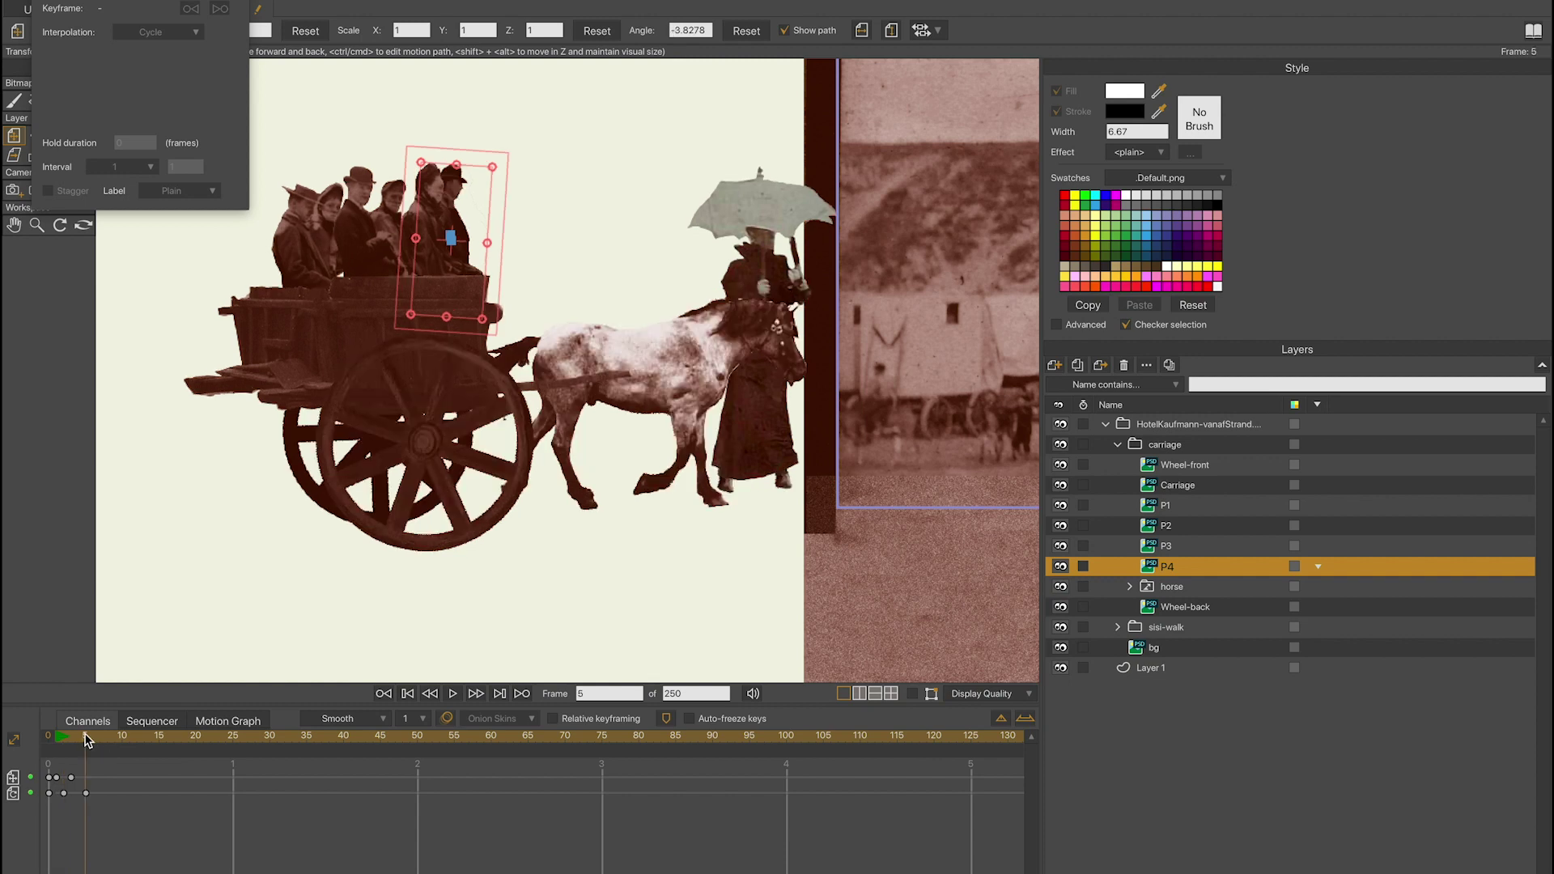
click(332, 353)
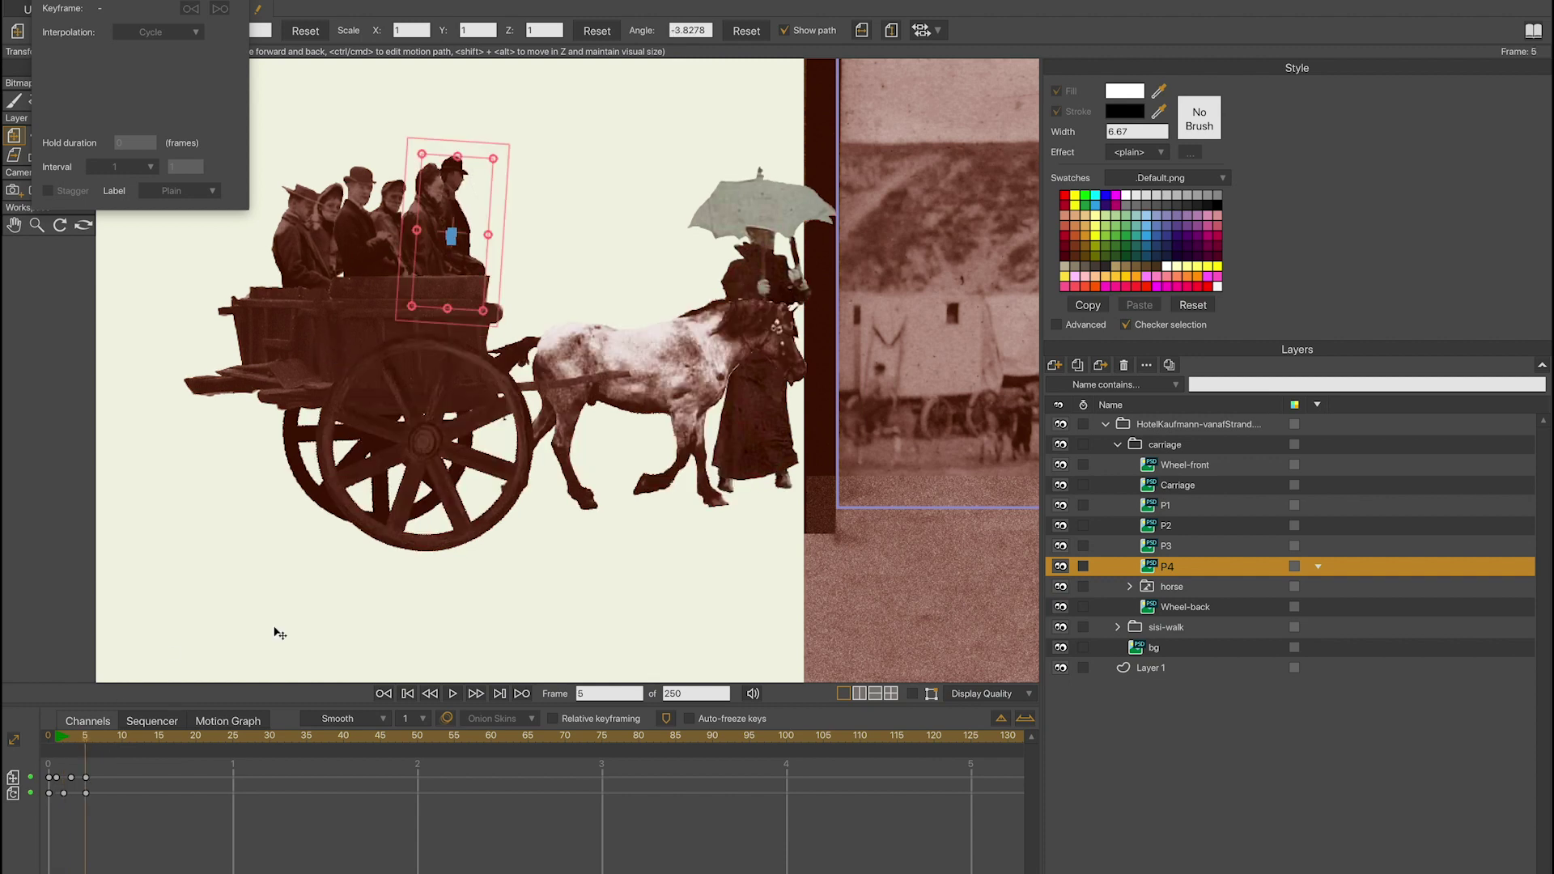
click(99, 738)
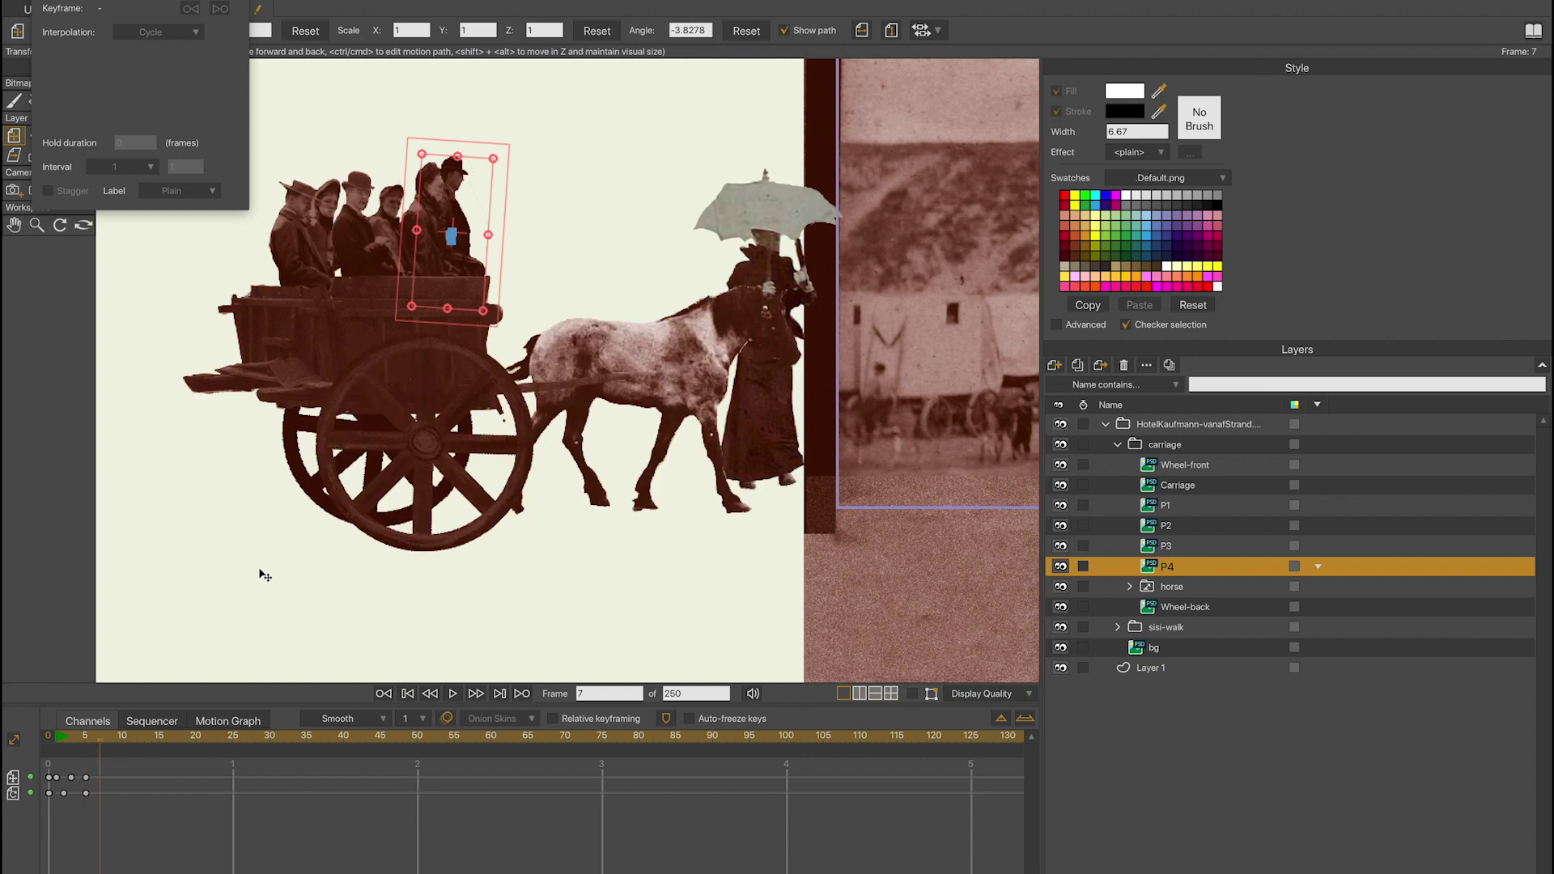
drag(437, 262, 435, 269)
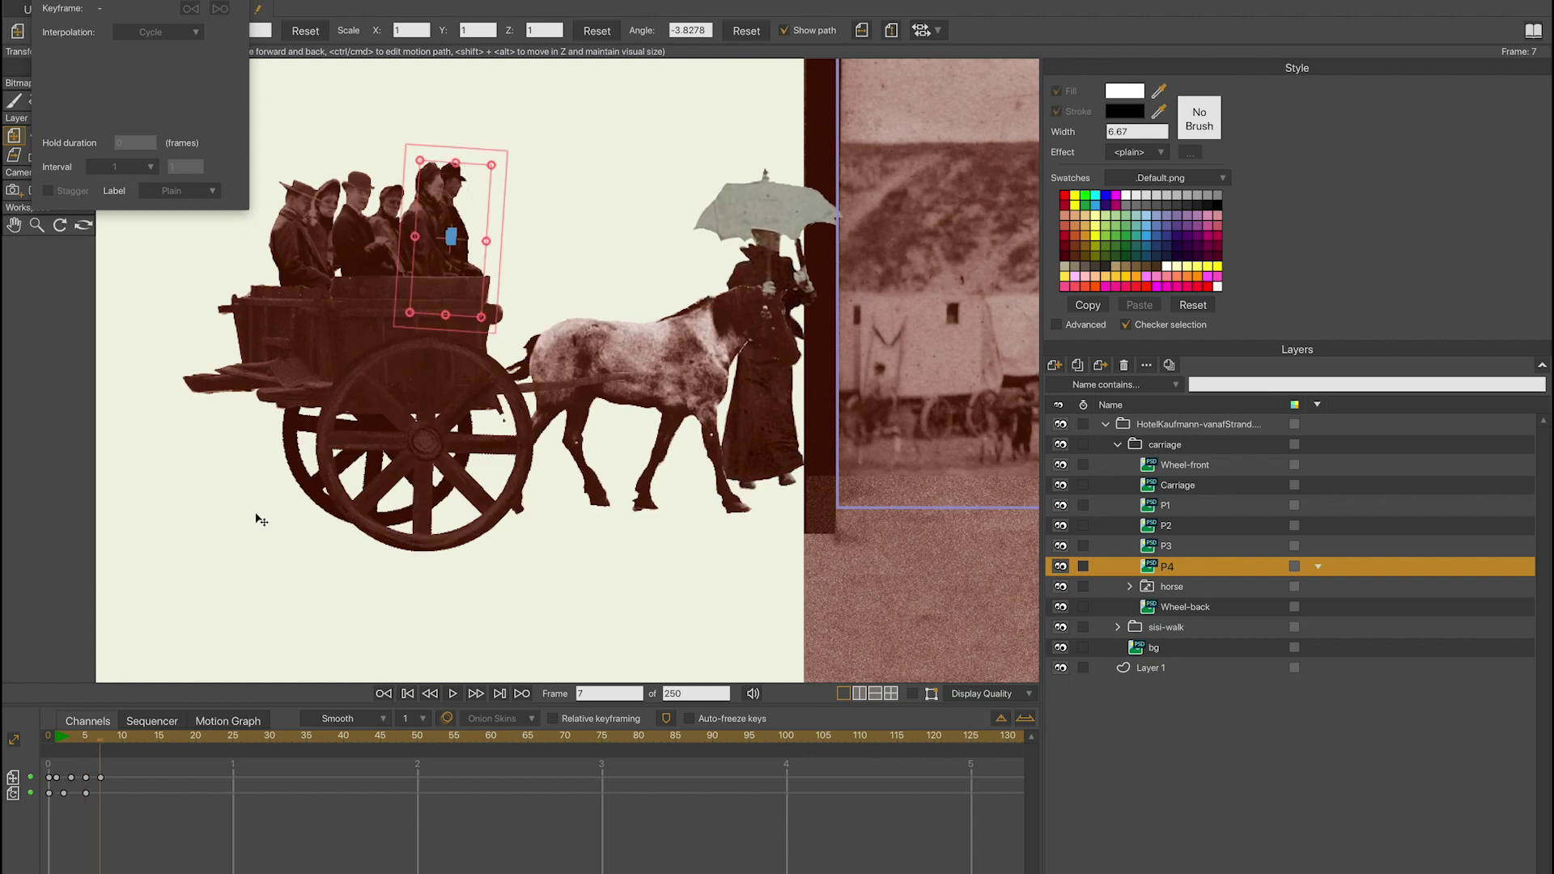
Raise P4 slightly at frame 9 and rotate it there to about -1.3°
click(118, 737)
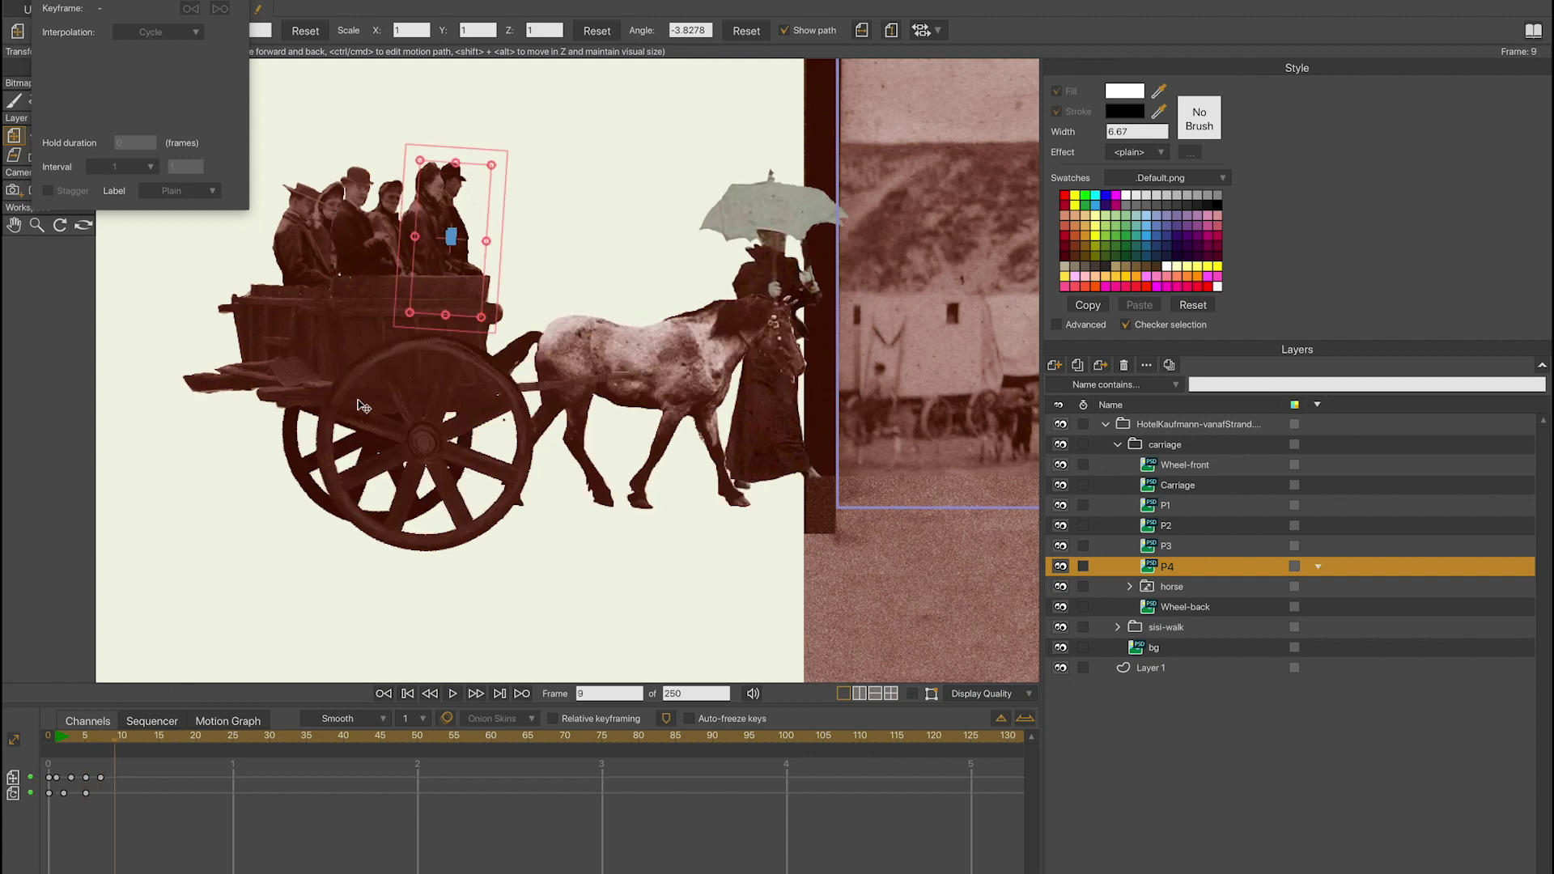
drag(412, 269, 414, 264)
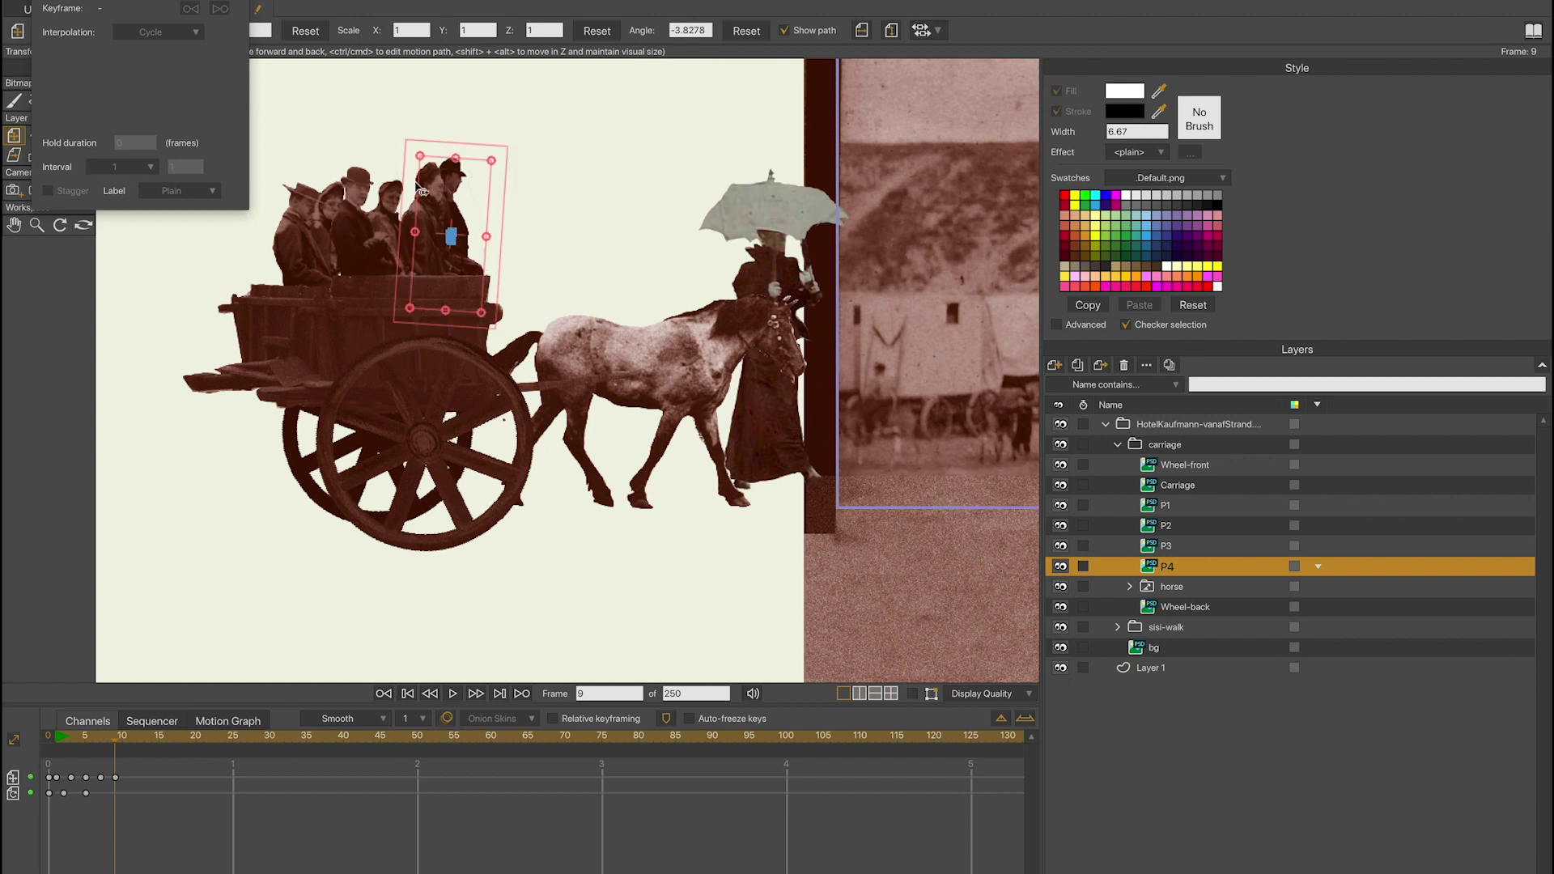
drag(412, 161, 415, 160)
Set P4's frame 9 position and rotation keyframes to Cycle back to absolute frame 1 and scrub through the loop
drag(97, 746, 129, 810)
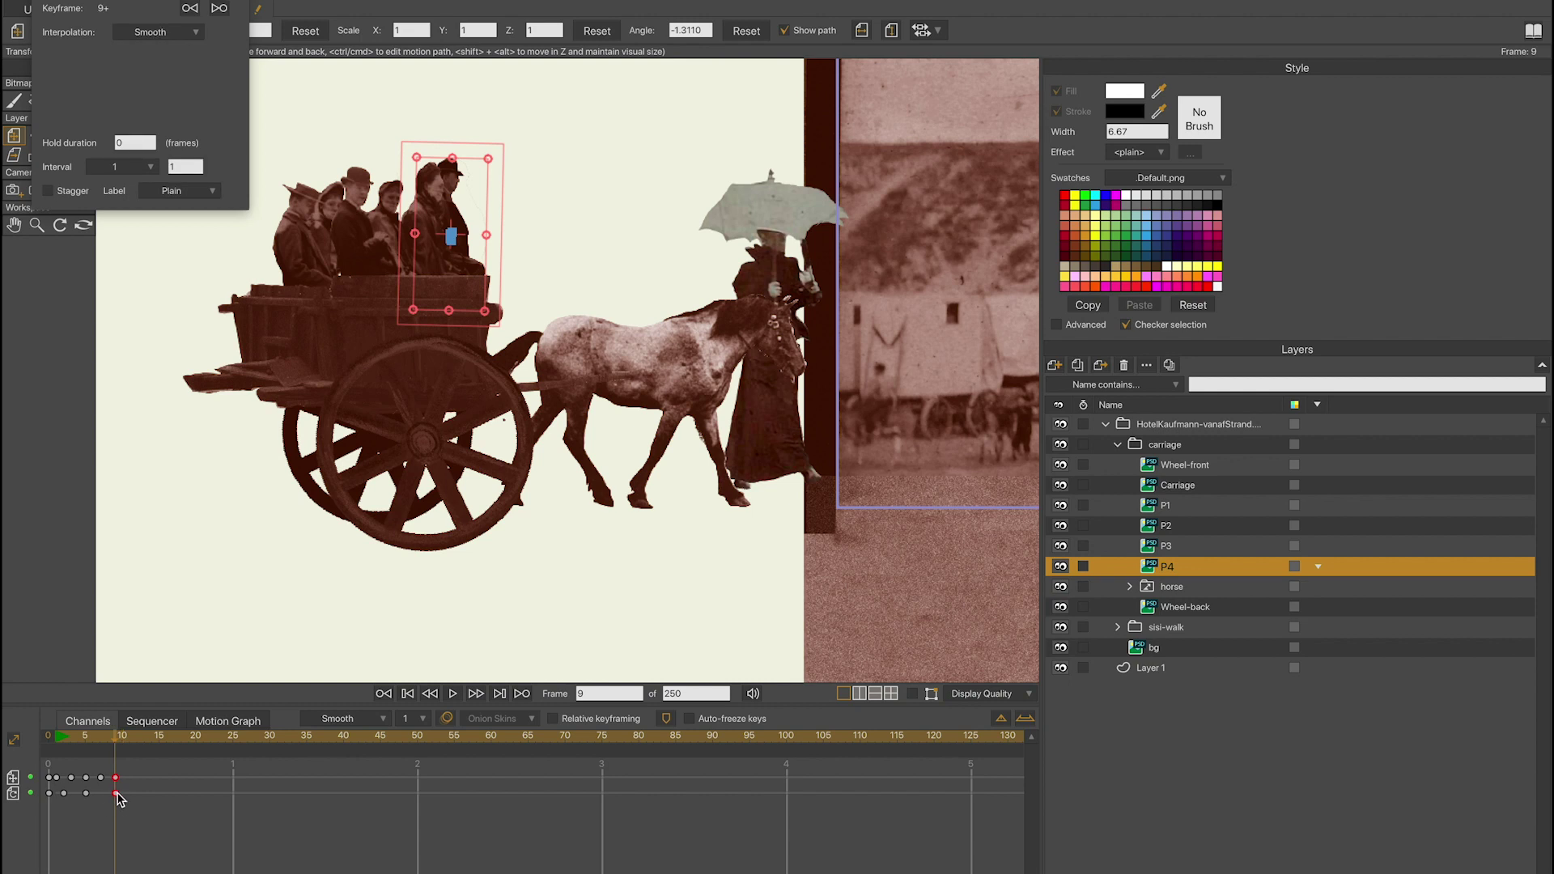
right_click(117, 792)
click(144, 803)
drag(122, 736, 158, 739)
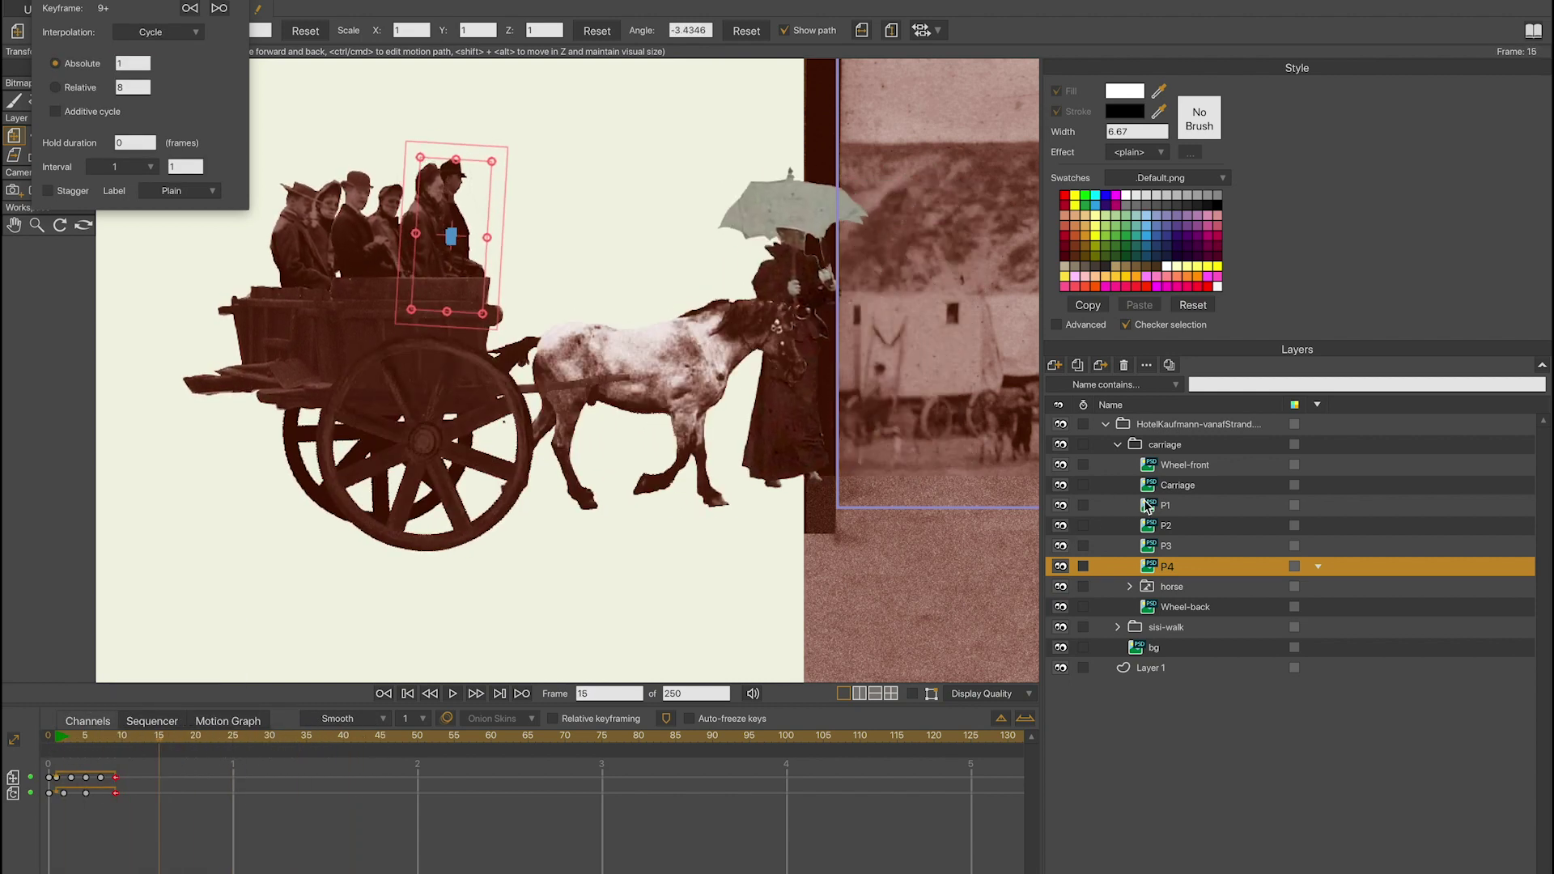
Move P1's frame 3 position keyframe to frame 4, nudge P1 slightly there, and scrub back to frame 1
click(1174, 505)
click(71, 776)
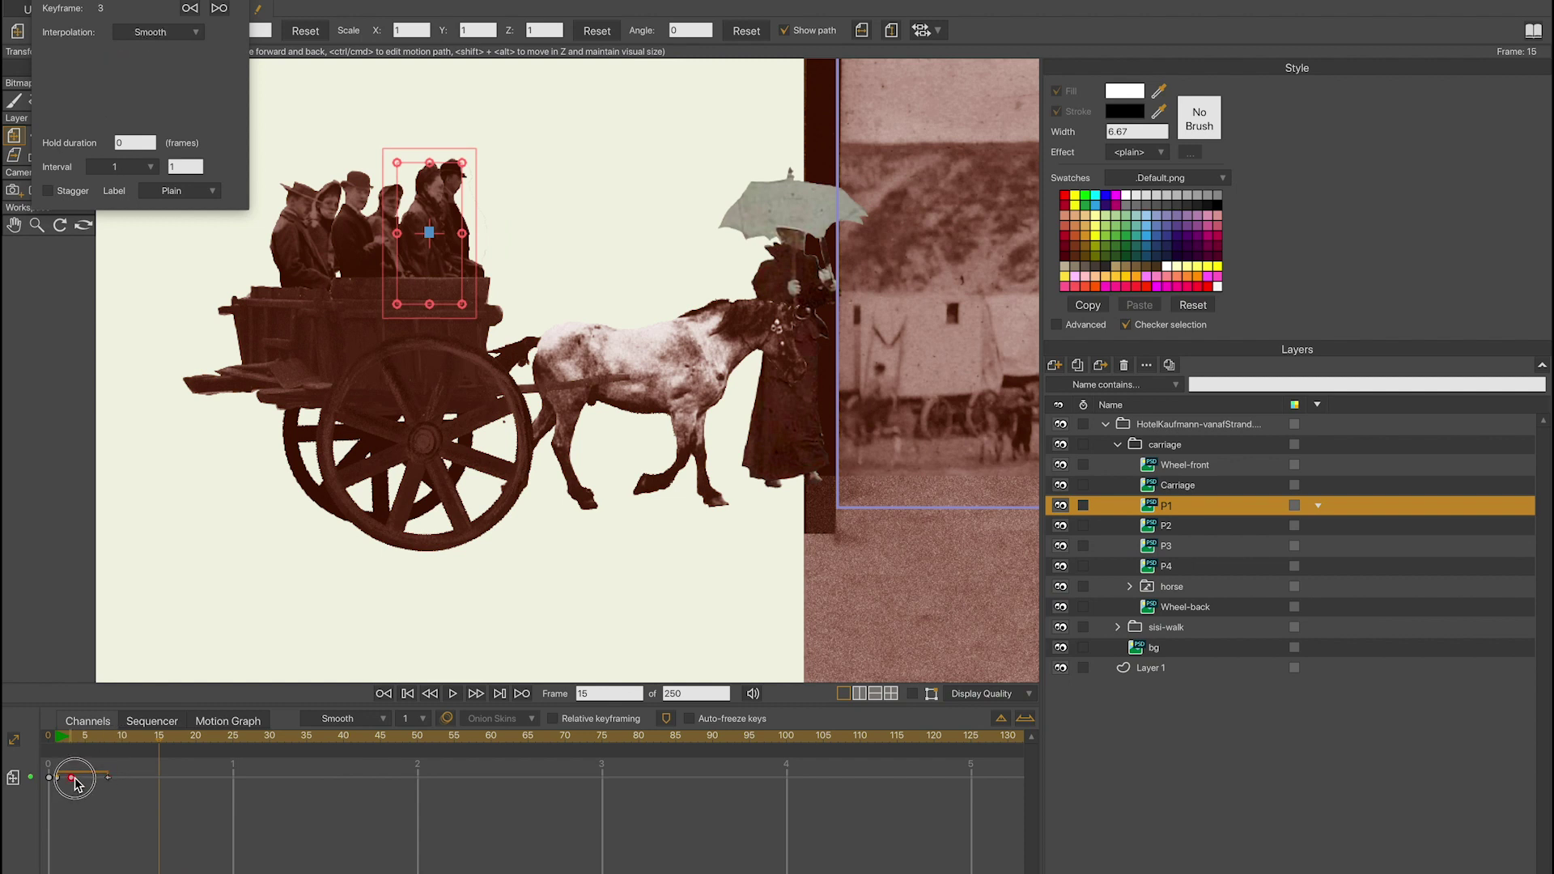
click(79, 740)
drag(404, 236, 409, 231)
mouse_move(80, 751)
mouse_down()
mouse_move(337, 737)
mouse_move(111, 739)
mouse_move(57, 758)
mouse_up()
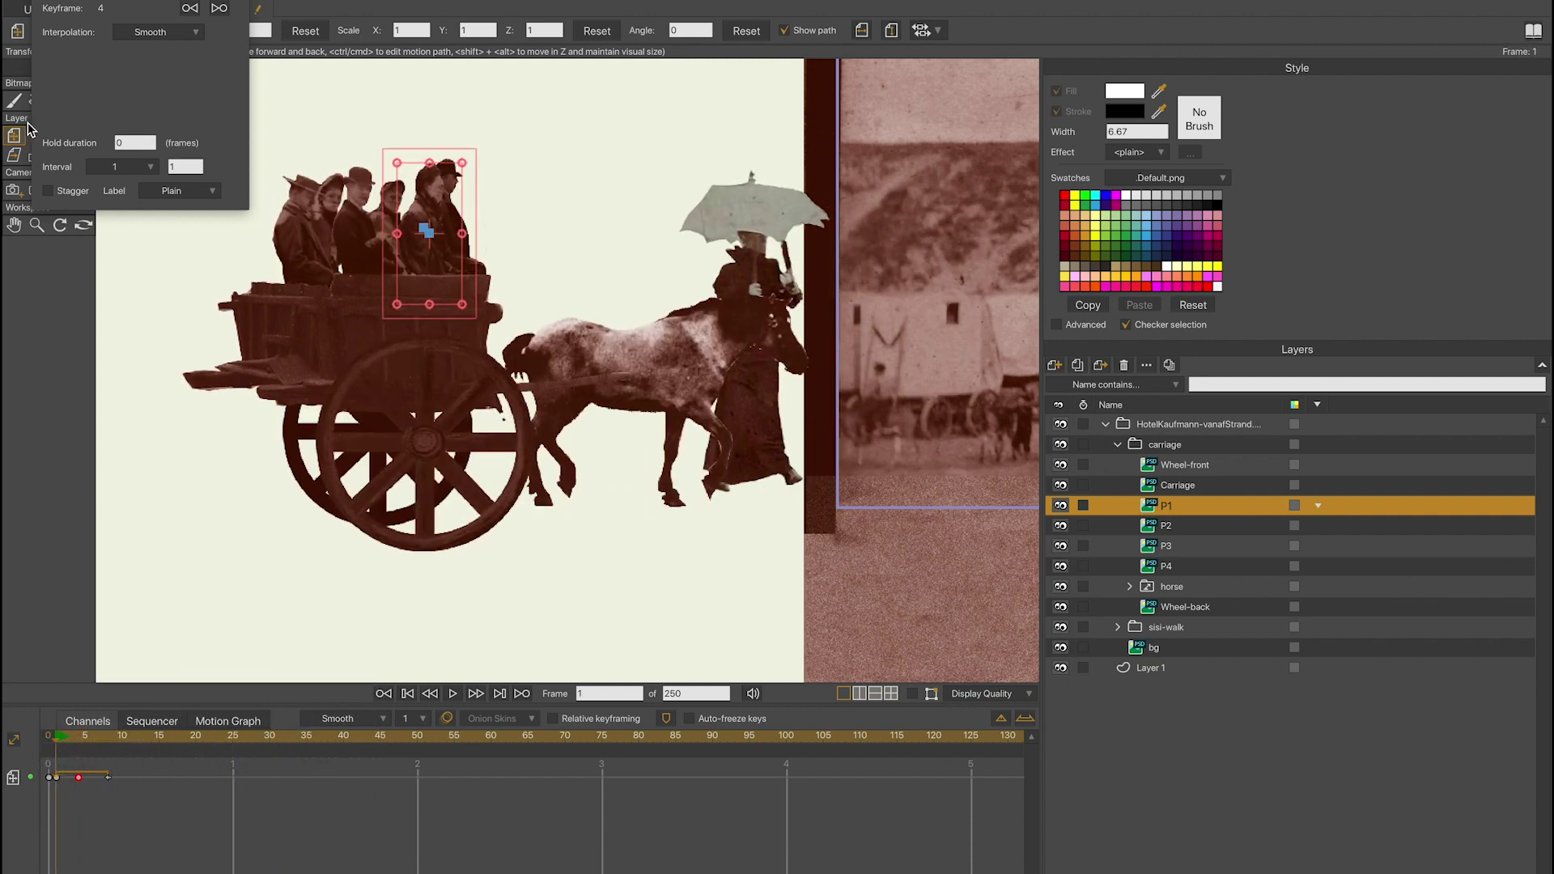
Reset the view to show the whole beach scene and play the animation from frame 1
click(1182, 426)
click(36, 190)
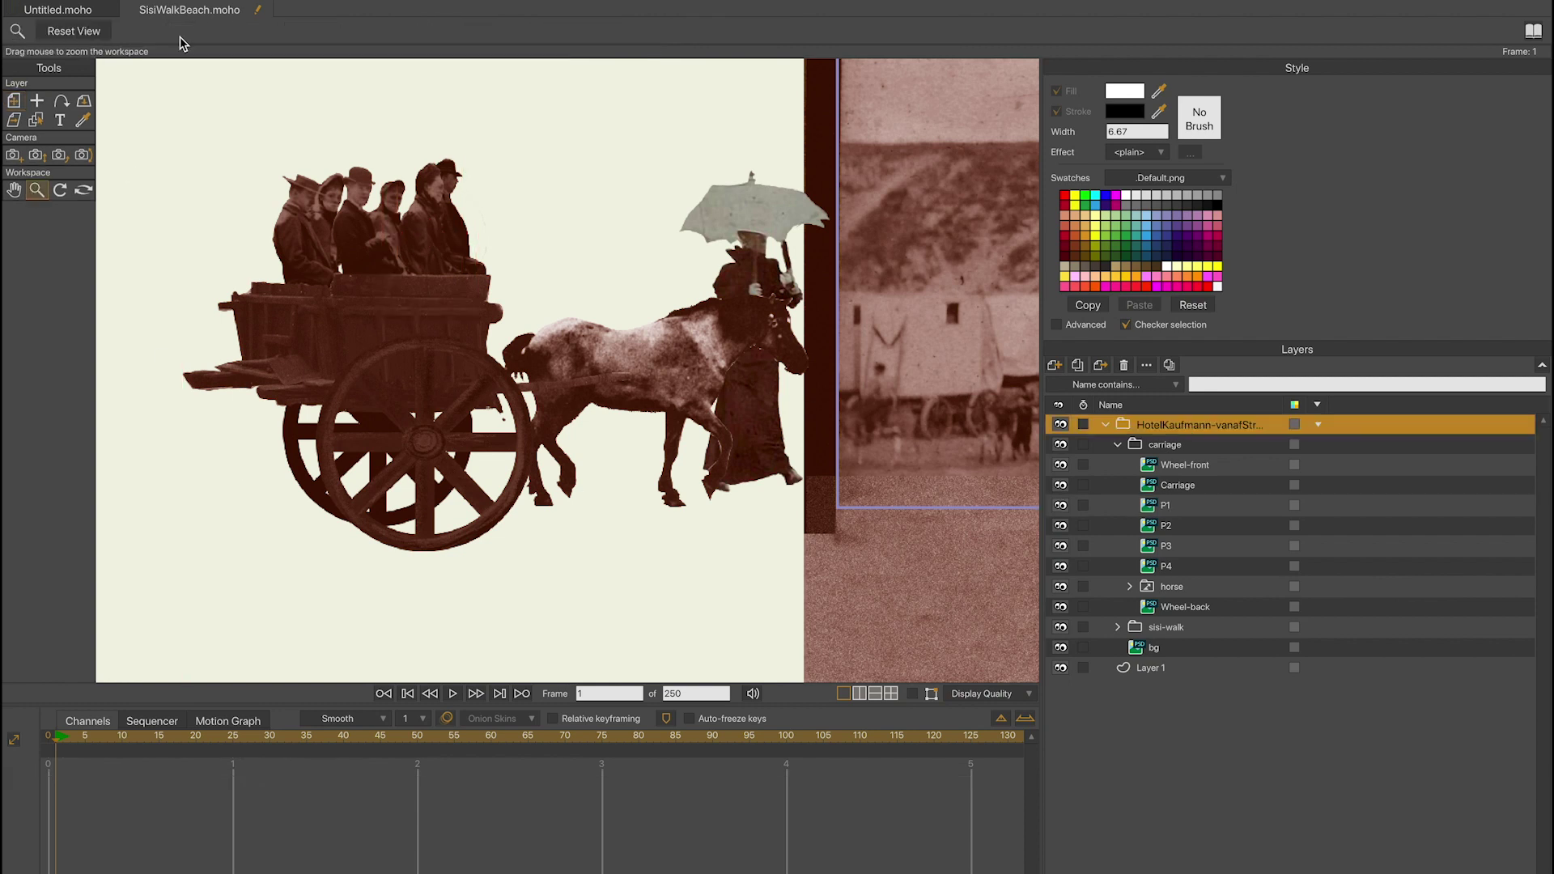
click(87, 33)
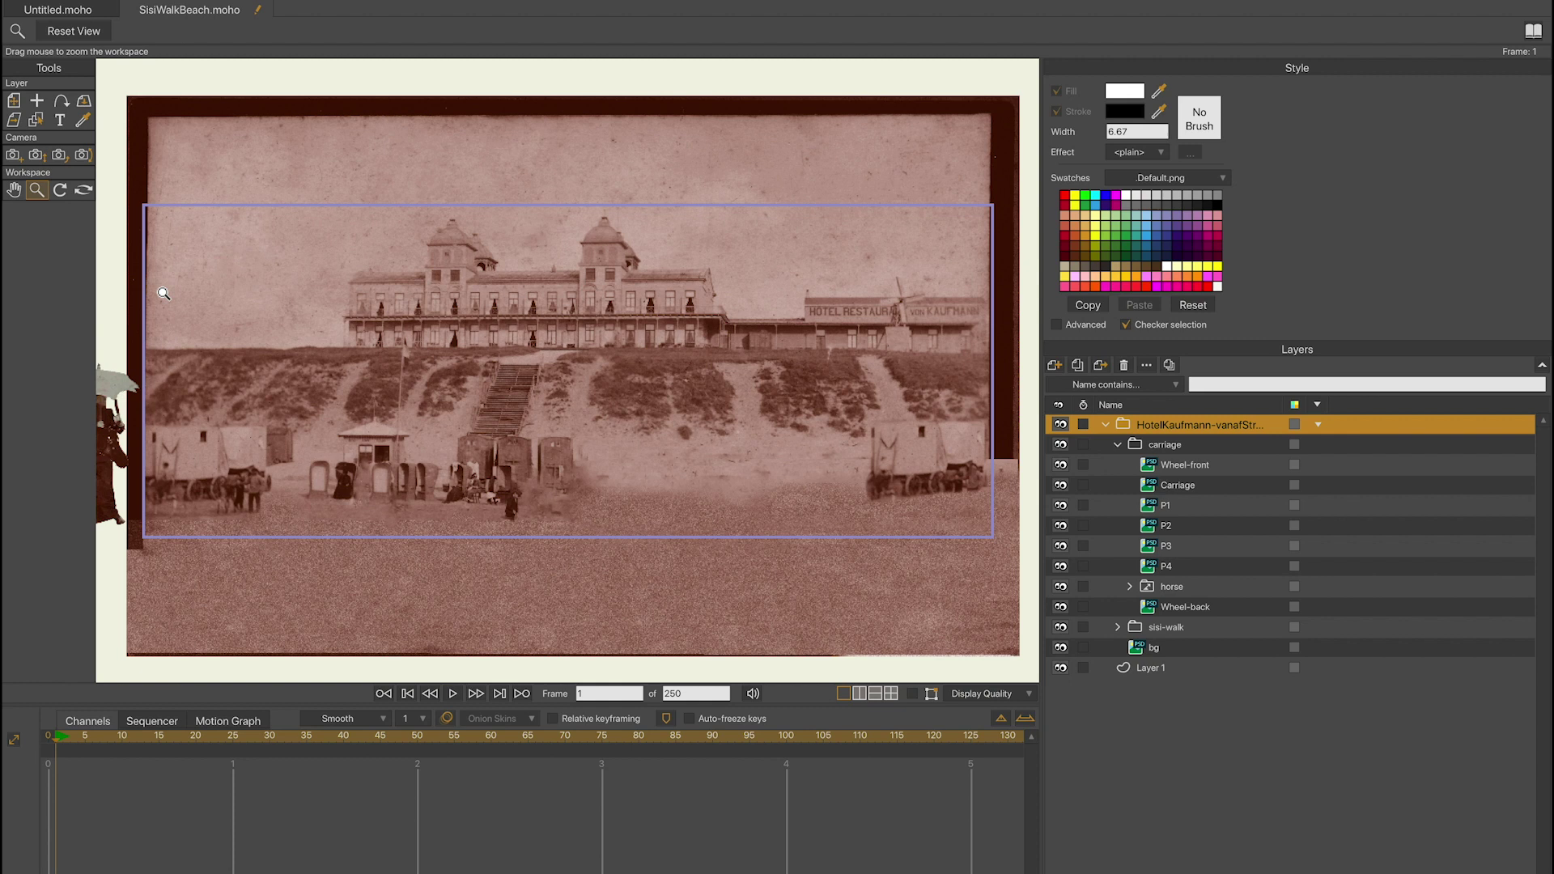
key(space)
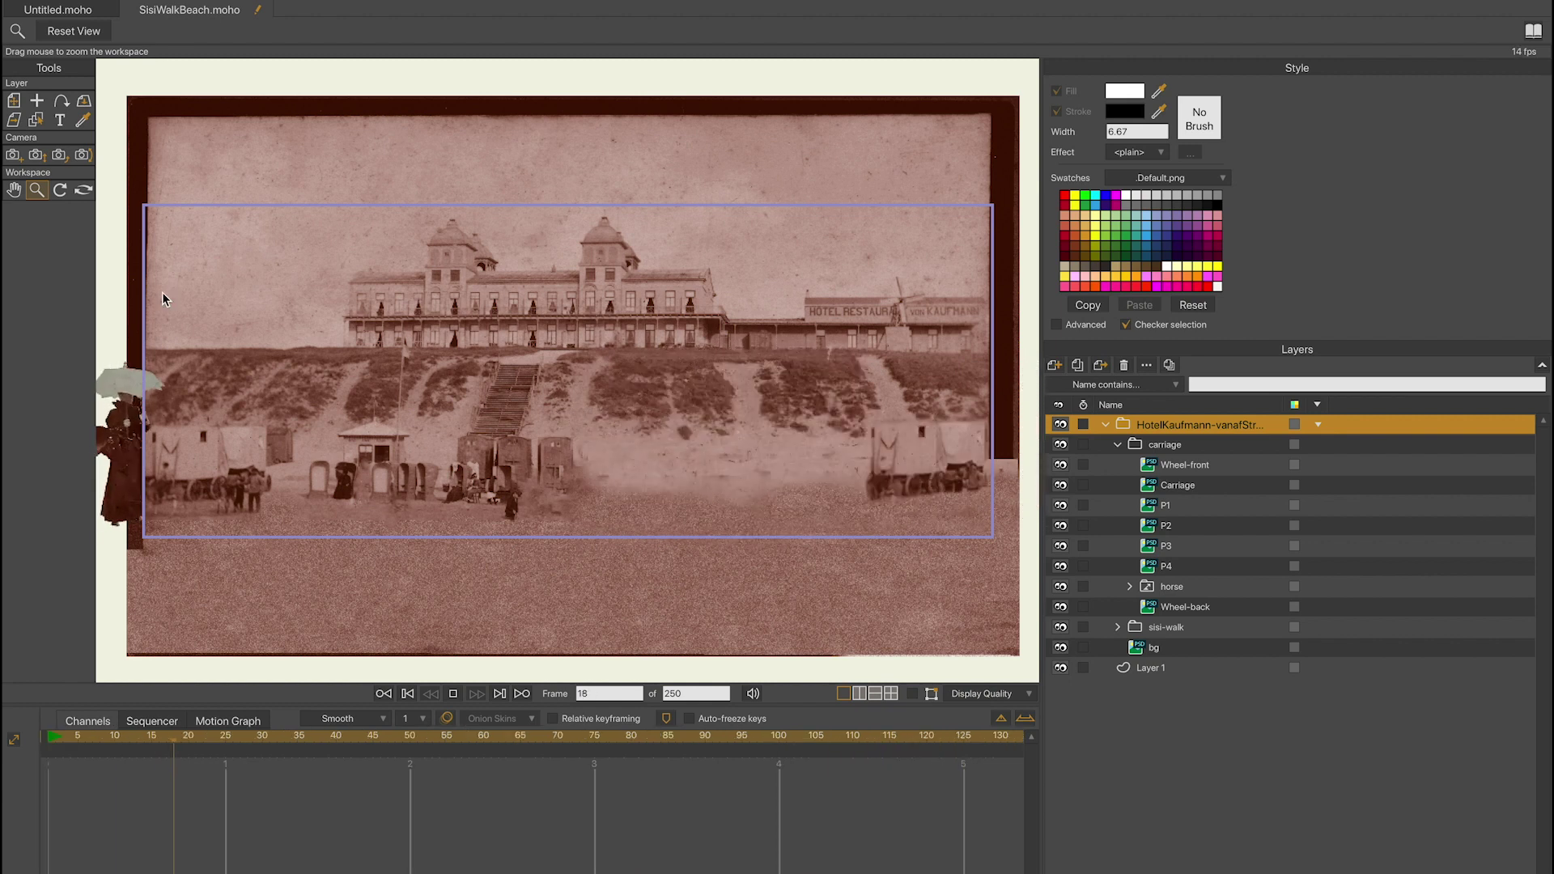
key(space)
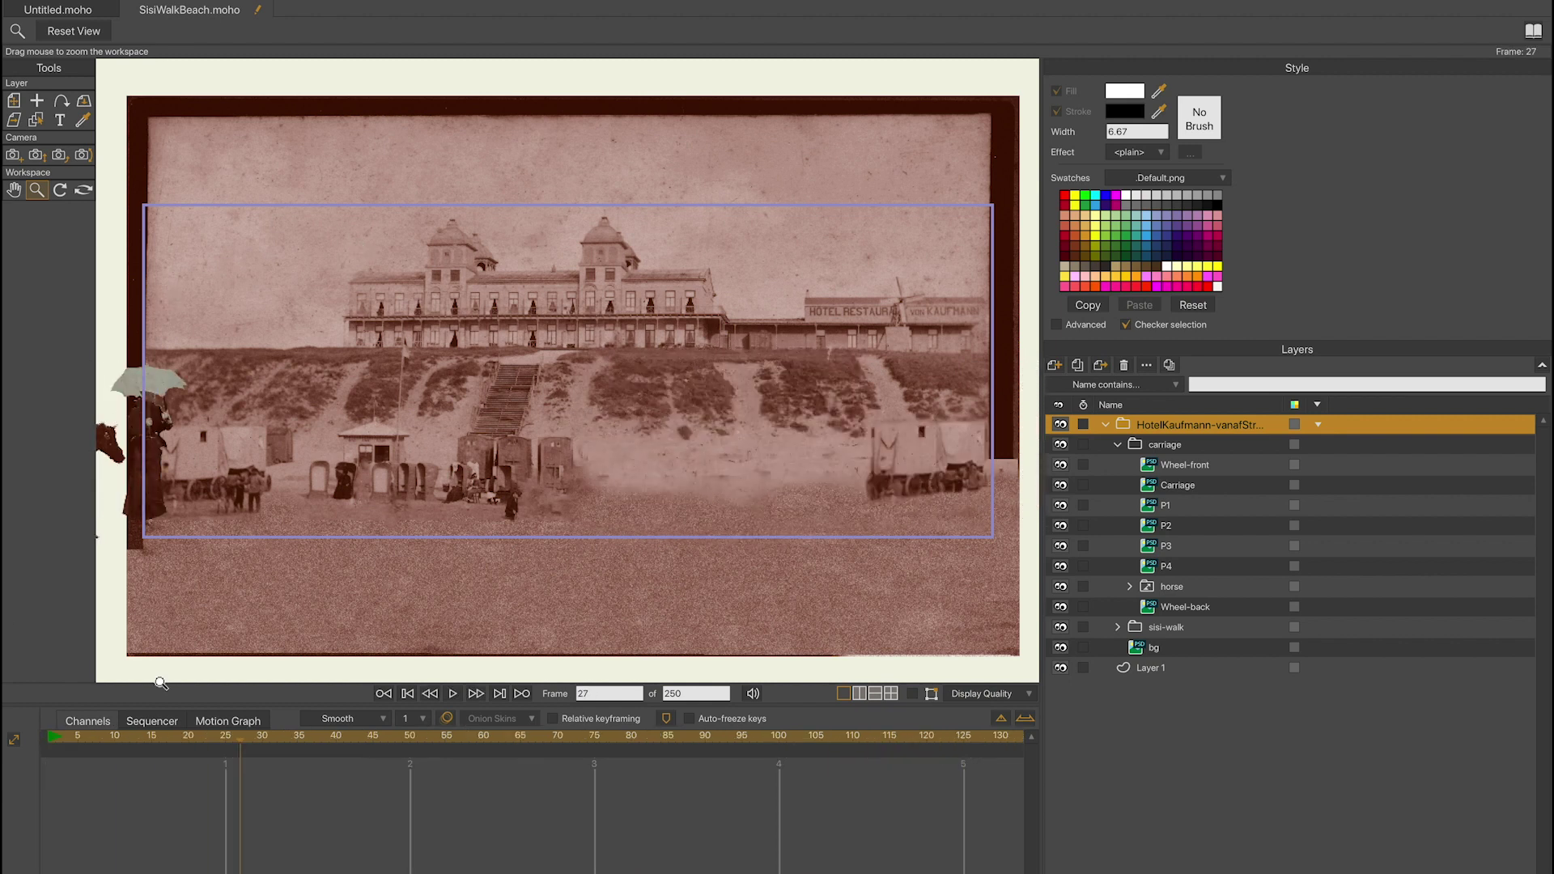